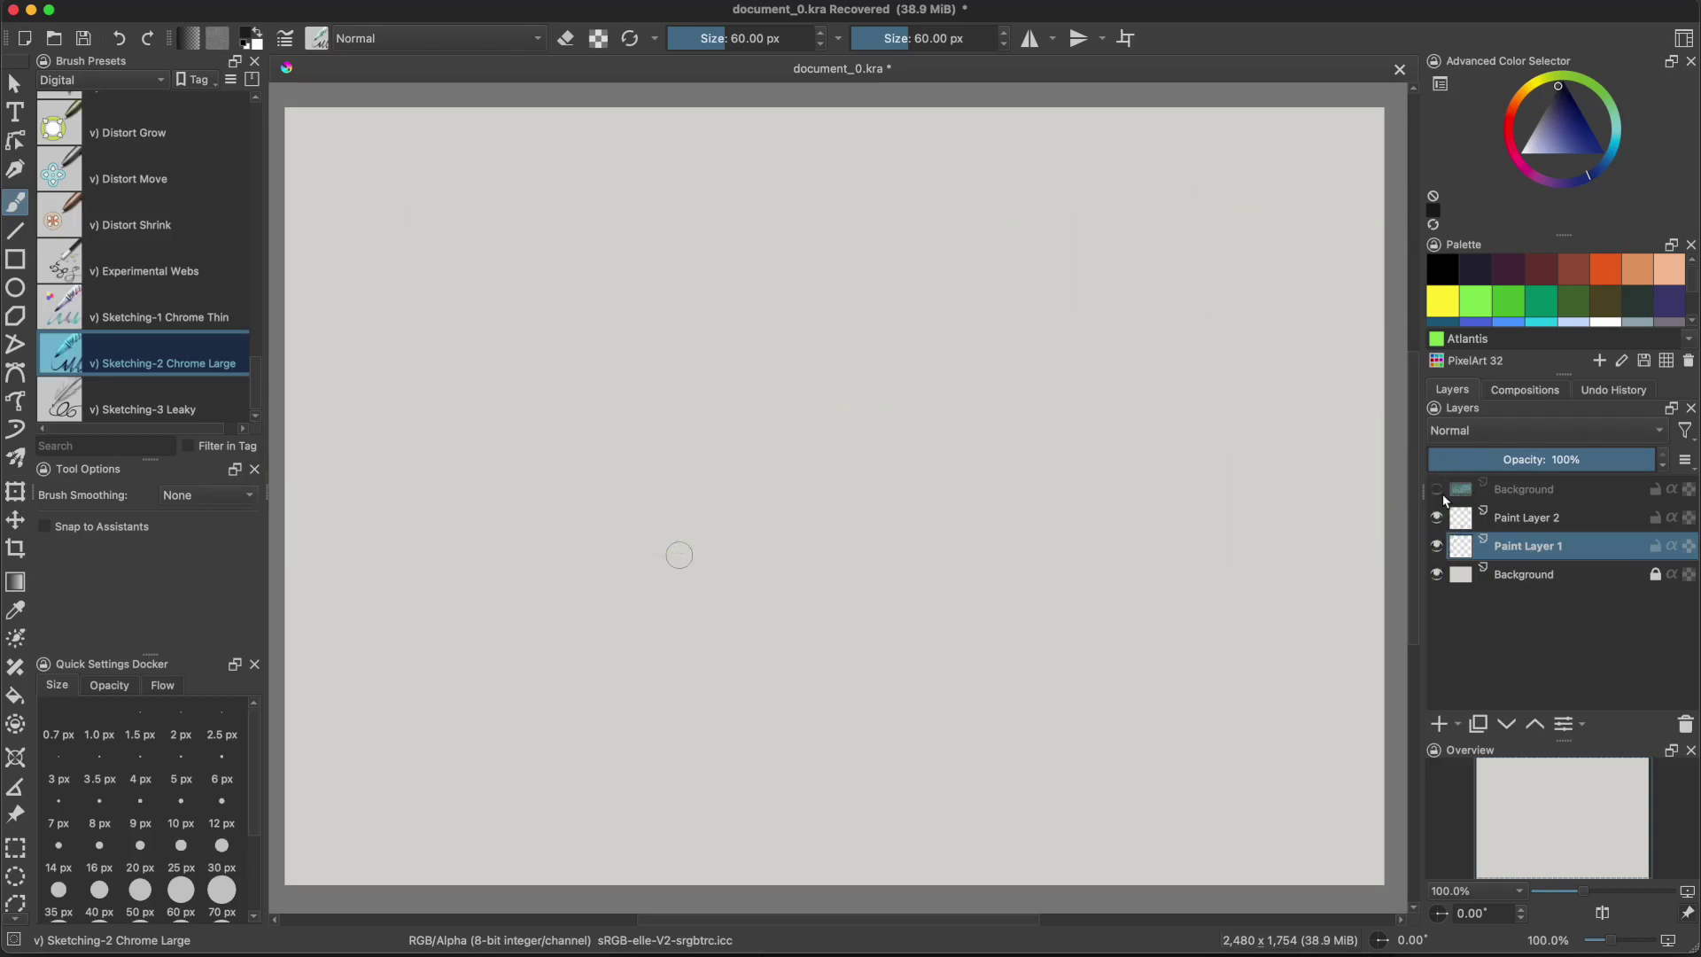
Hide the topmost Background layer and sketch looping test ovals on Paint Layer 1 with the Sketching-2 Chrome Large brush.
{"action": "left_click", "coordinate": [1436, 490]}
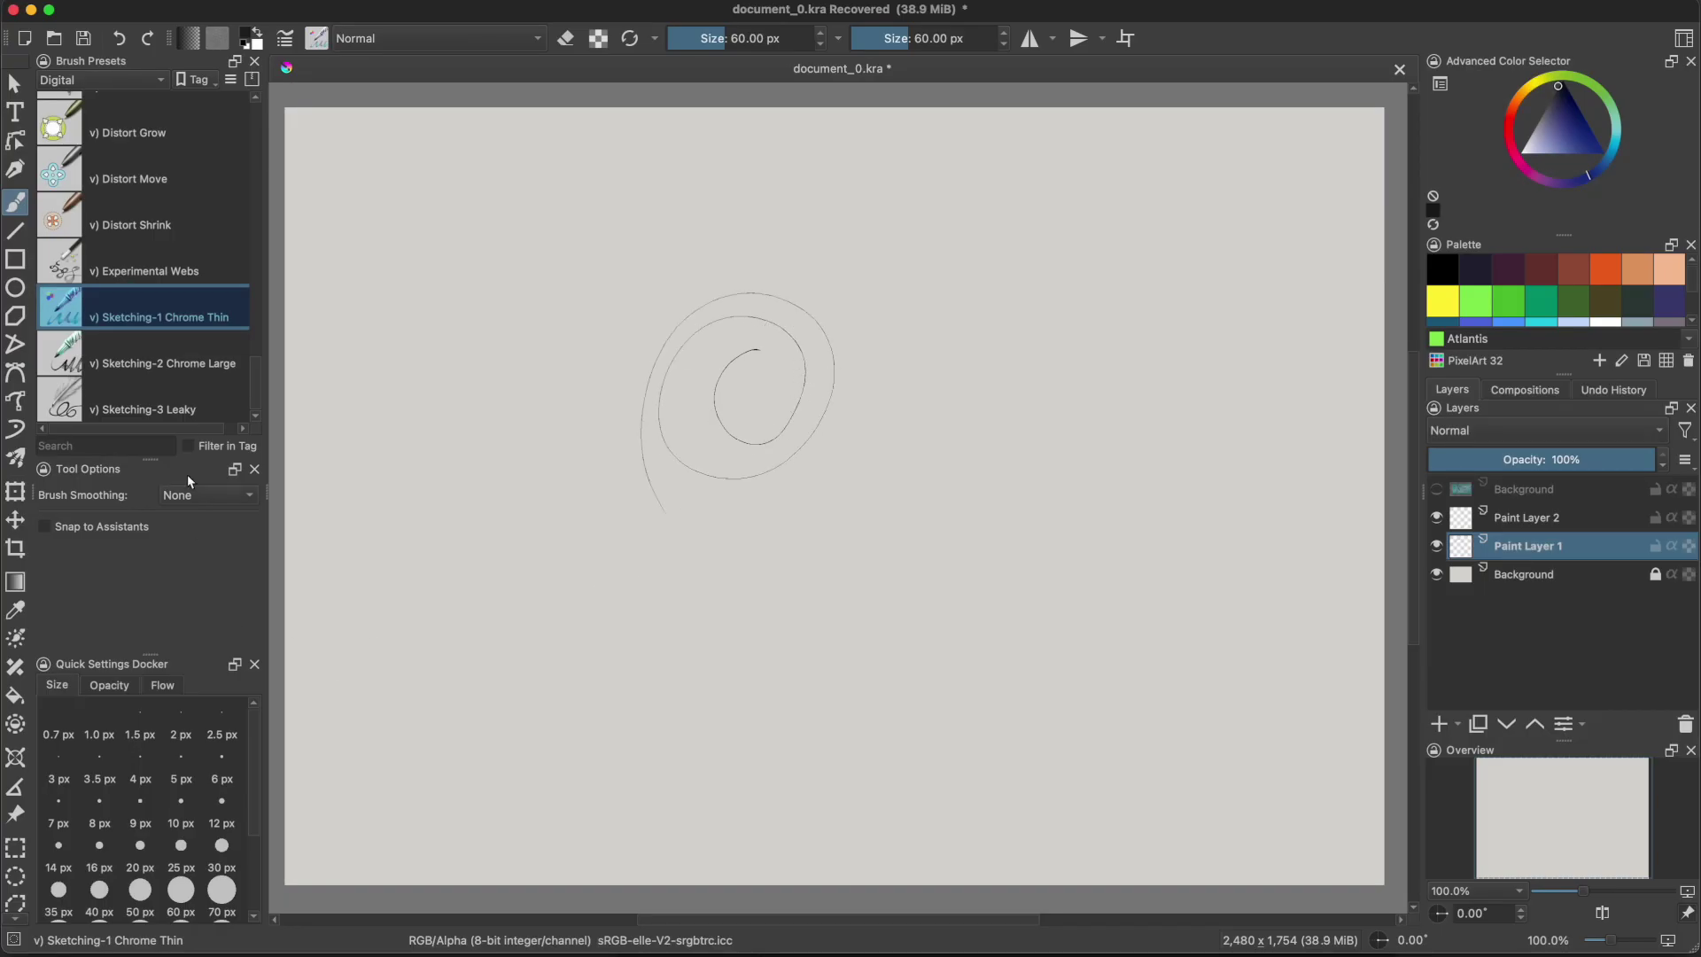
{"action": "left_click", "coordinate": [193, 360]}
{"action": "mouse_move", "coordinate": [709, 344]}
{"action": "left_mouse_down"}
{"action": "mouse_move", "coordinate": [798, 443]}
{"action": "mouse_move", "coordinate": [627, 383]}
{"action": "left_mouse_up"}
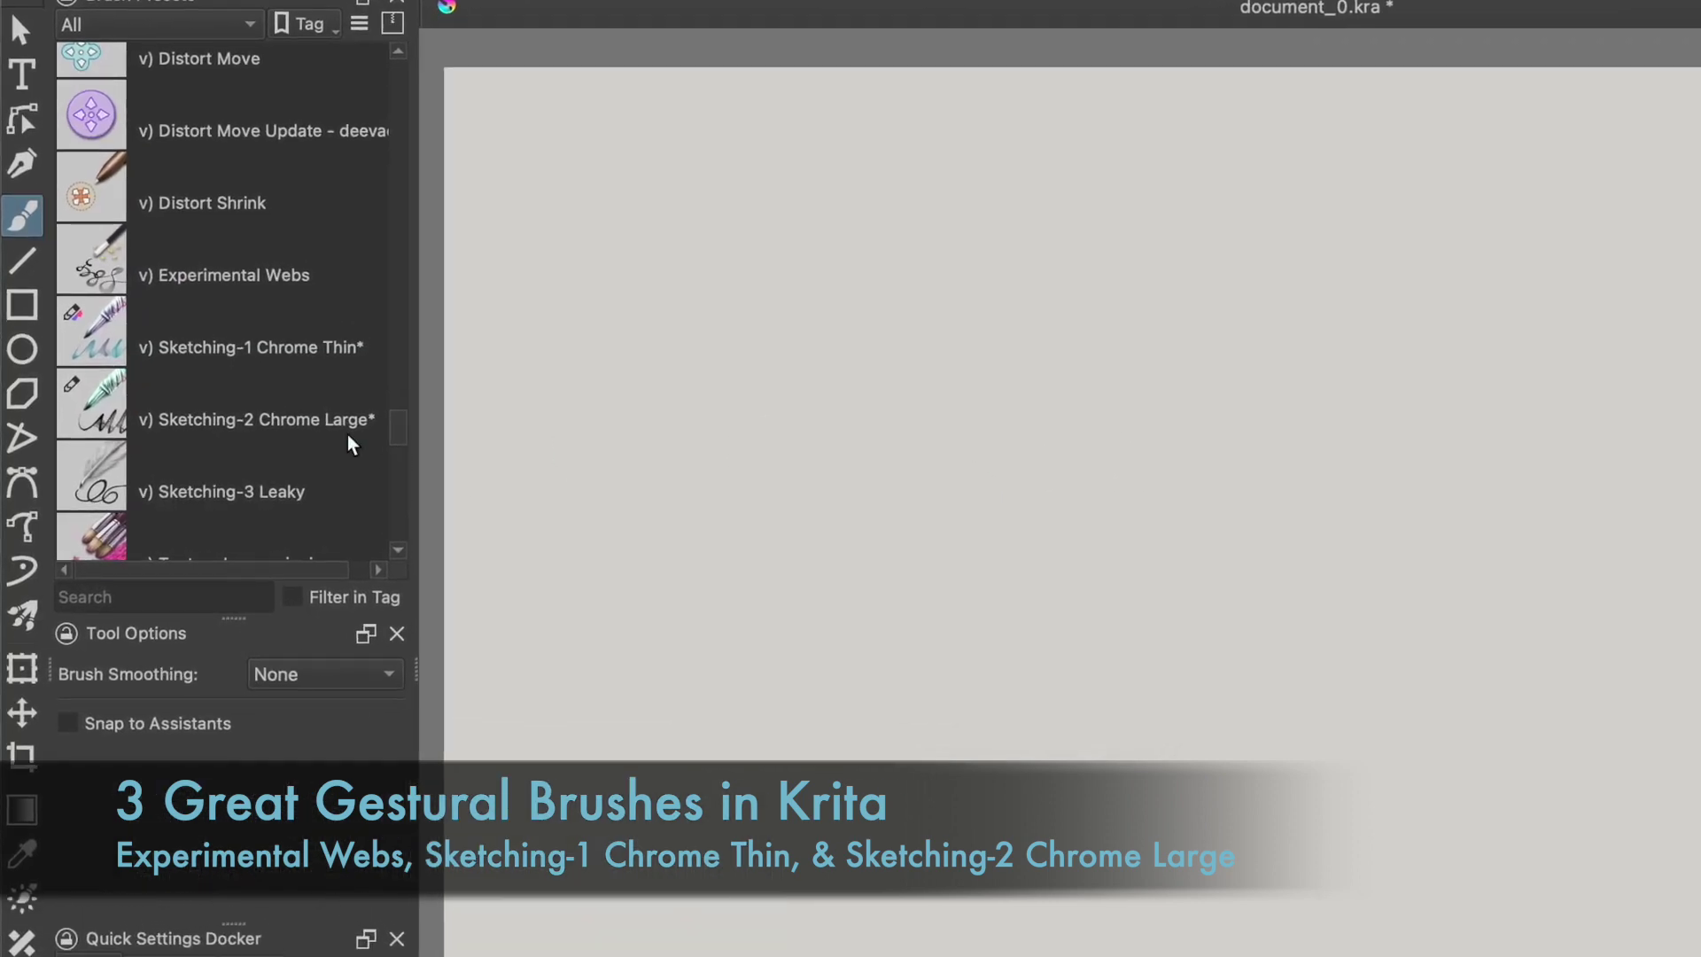
{"action": "mouse_move", "coordinate": [301, 427]}
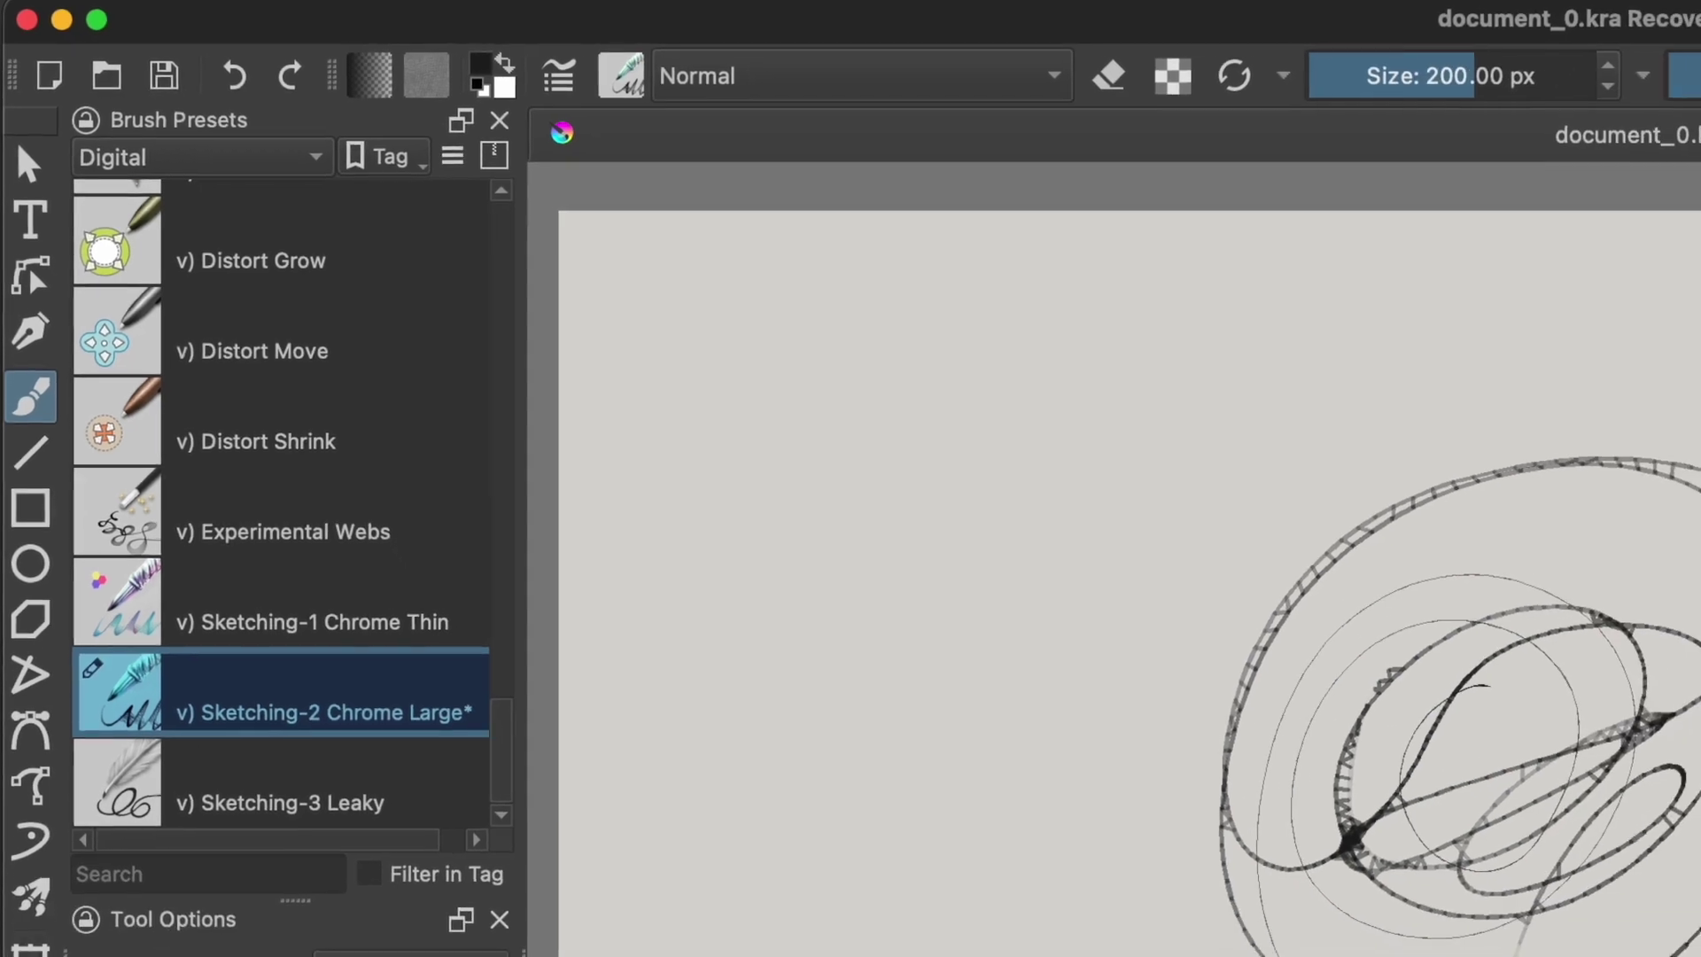
Add bold gestural strokes over the ovals with Sketching-2 Chrome Large at 200 px, plus a stroke with Sketching-1 Chrome Thin.
{"action": "mouse_move", "coordinate": [1404, 831]}
{"action": "left_mouse_down"}
{"action": "mouse_move", "coordinate": [1426, 810]}
{"action": "mouse_move", "coordinate": [1308, 903]}
{"action": "left_mouse_up"}
{"action": "mouse_move", "coordinate": [1091, 753]}
{"action": "left_mouse_down"}
{"action": "mouse_move", "coordinate": [1323, 956]}
{"action": "mouse_move", "coordinate": [1595, 440]}
{"action": "left_mouse_up"}
{"action": "left_click_drag", "start_coordinate": [1504, 567], "coordinate": [1291, 843]}
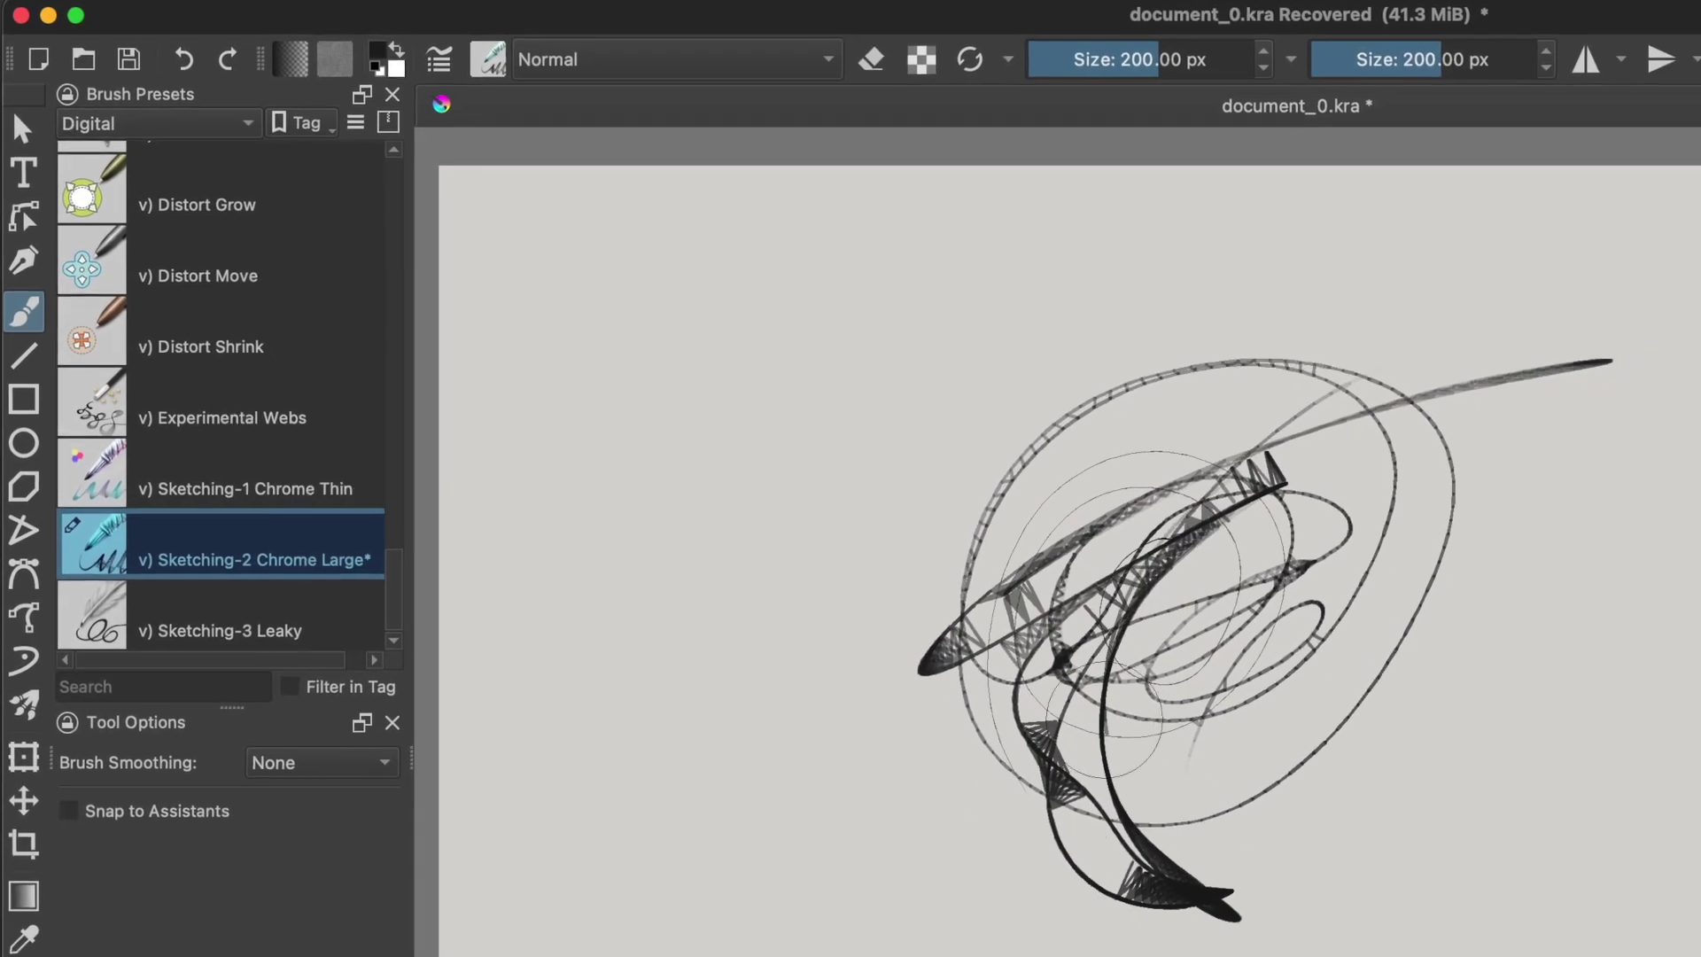
{"action": "left_click_drag", "start_coordinate": [1104, 719], "coordinate": [1213, 895]}
{"action": "mouse_move", "coordinate": [1359, 523]}
{"action": "left_mouse_down"}
{"action": "mouse_move", "coordinate": [1214, 894]}
{"action": "mouse_move", "coordinate": [1639, 550]}
{"action": "left_mouse_up"}
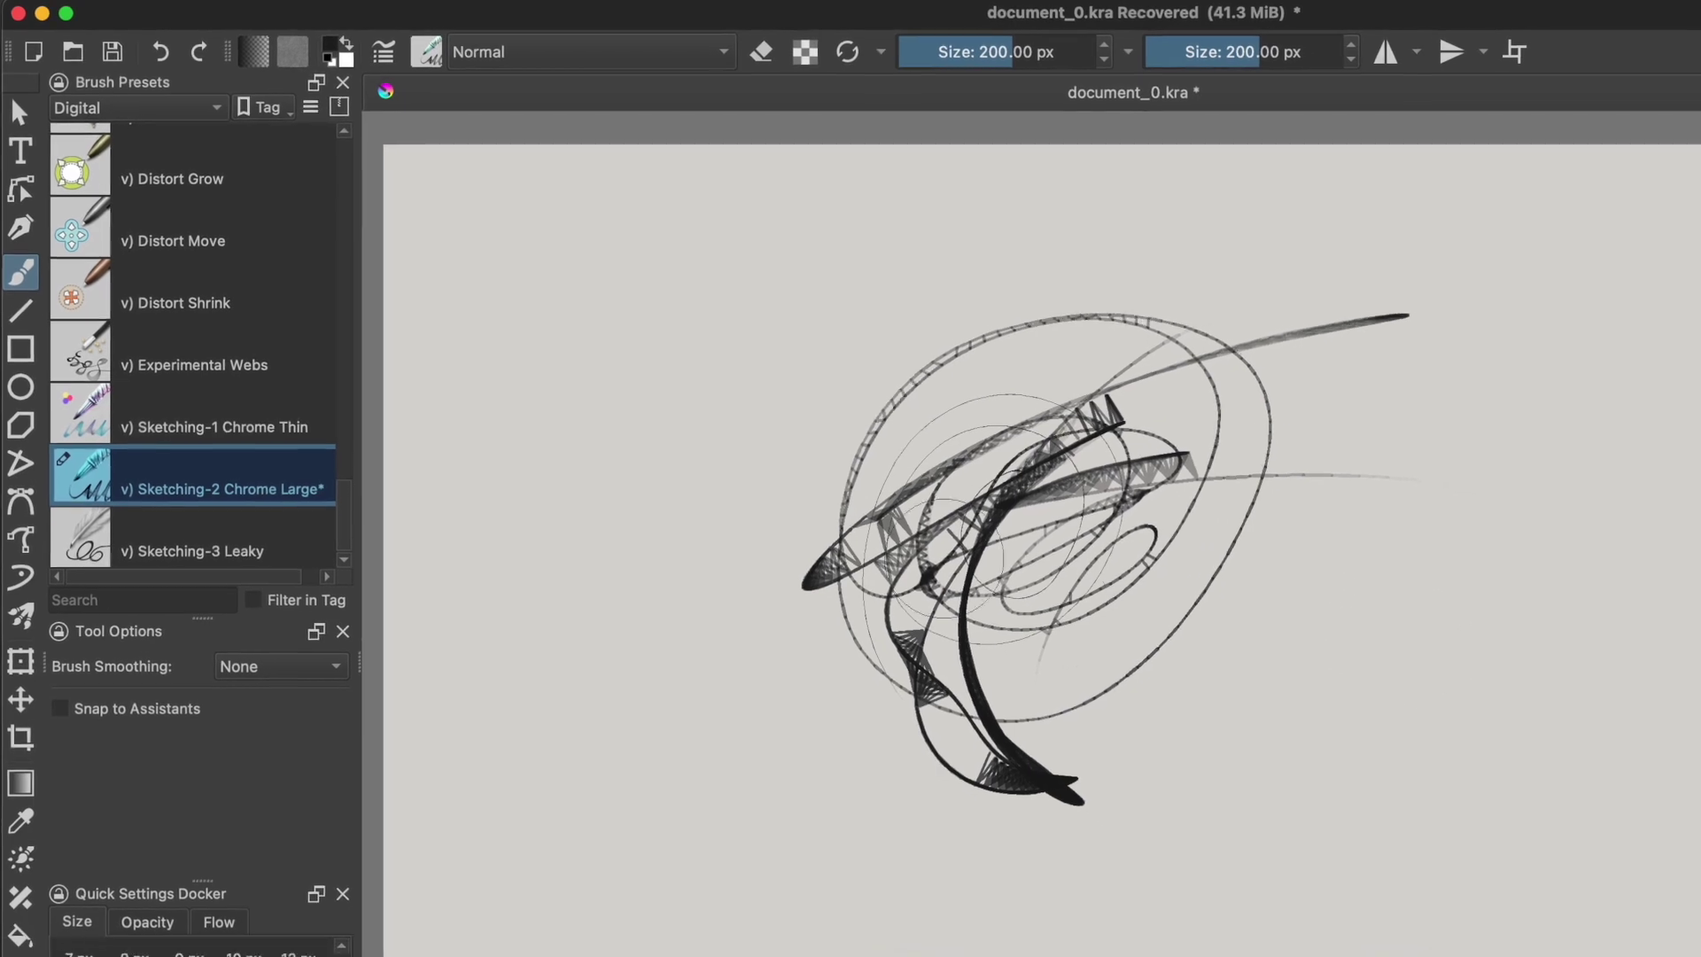
{"action": "mouse_move", "coordinate": [810, 574]}
{"action": "left_mouse_down"}
{"action": "mouse_move", "coordinate": [826, 782]}
{"action": "mouse_move", "coordinate": [1205, 267]}
{"action": "mouse_move", "coordinate": [1181, 644]}
{"action": "mouse_move", "coordinate": [1037, 687]}
{"action": "left_mouse_up"}
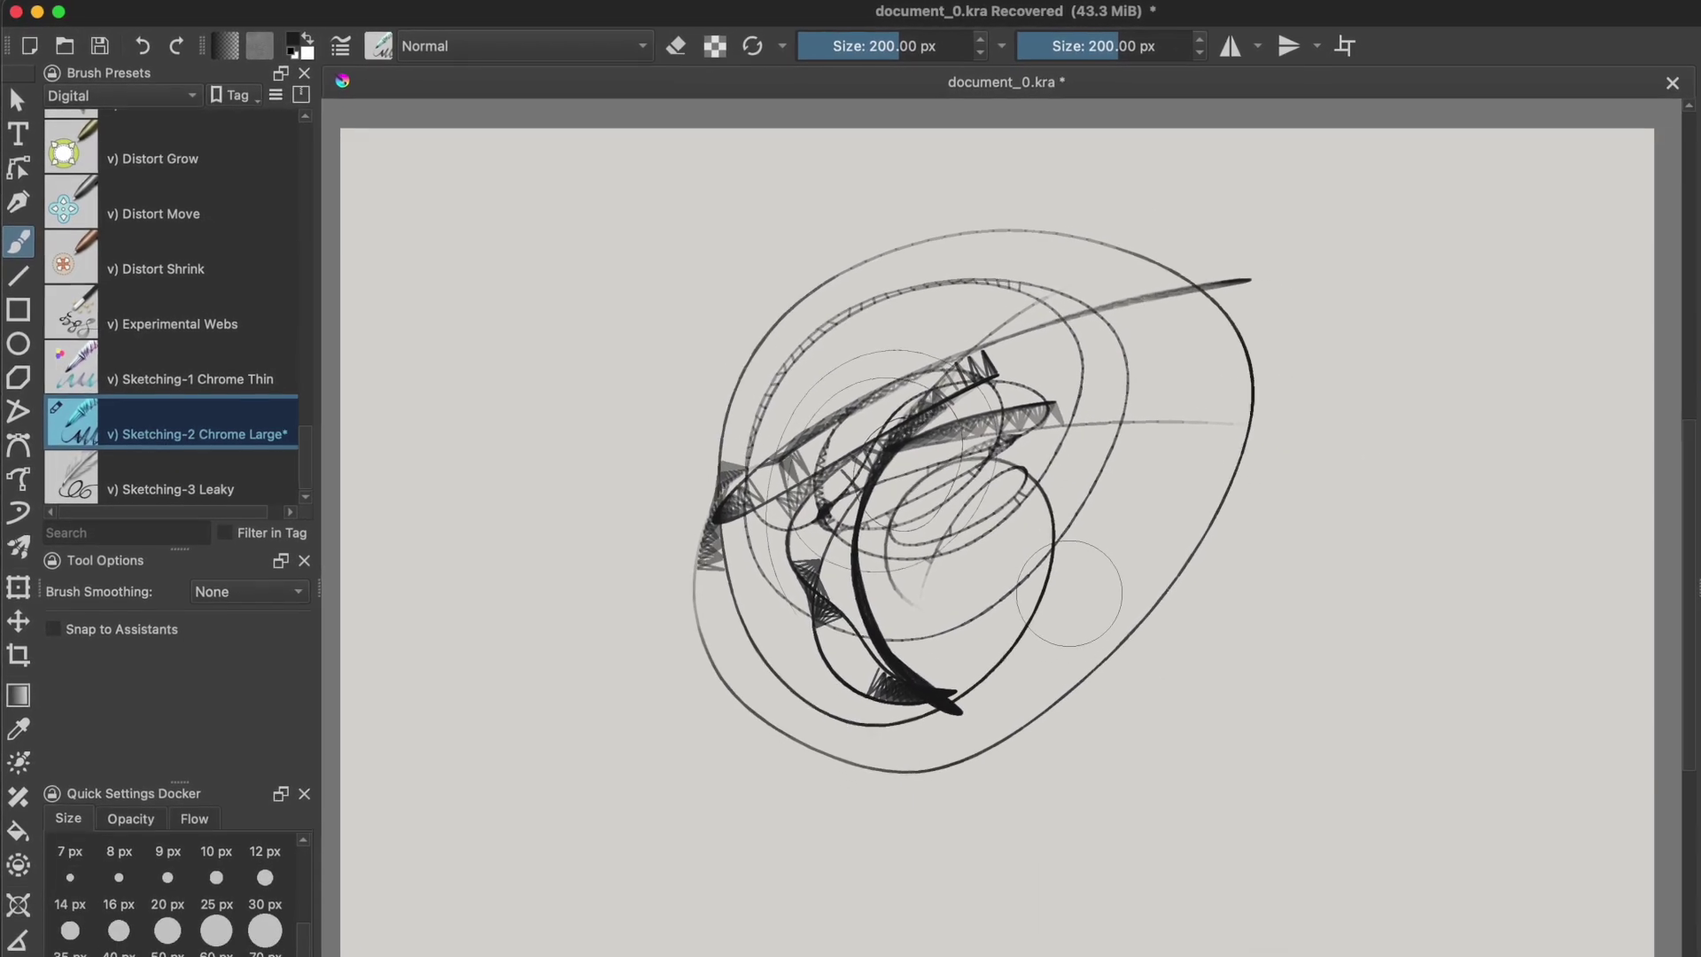
{"action": "left_click", "coordinate": [241, 368]}
{"action": "mouse_move", "coordinate": [657, 299]}
{"action": "left_mouse_down"}
{"action": "mouse_move", "coordinate": [731, 243]}
{"action": "mouse_move", "coordinate": [774, 243]}
{"action": "mouse_move", "coordinate": [607, 496]}
{"action": "mouse_move", "coordinate": [670, 249]}
{"action": "left_mouse_up"}
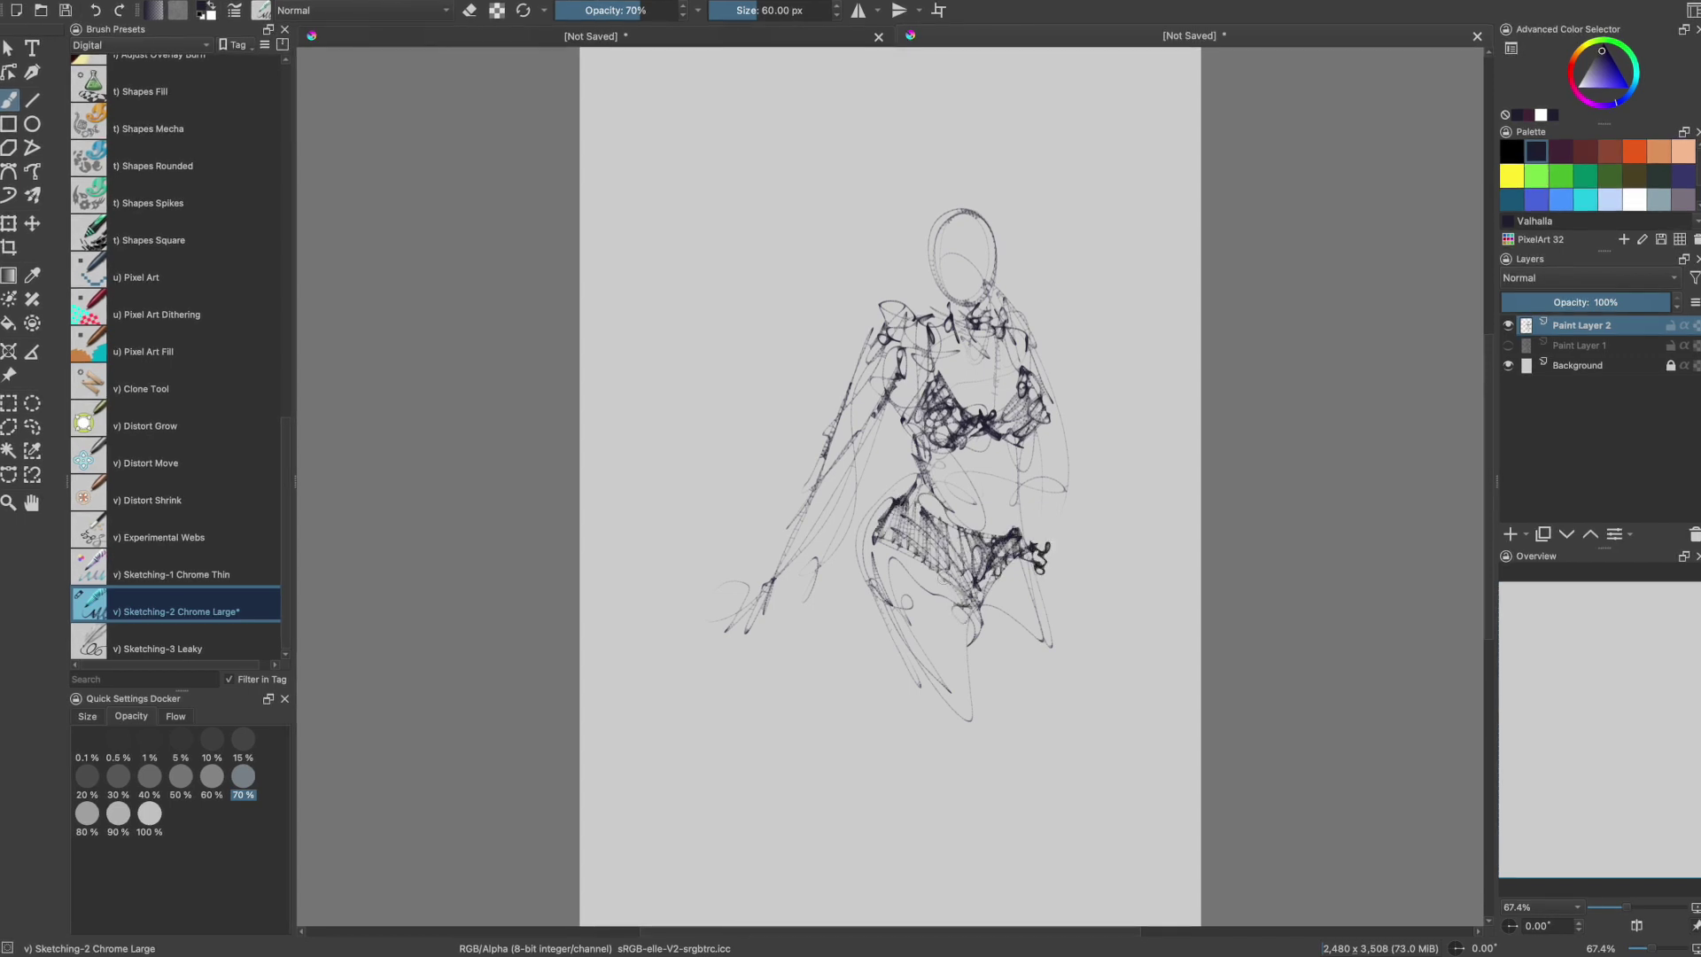
Sketch the female figure's hips, shoulder and thighs with banded stocking tops, using Sketching-2 Chrome Large at 60 px and 70% opacity.
{"action": "left_click_drag", "start_coordinate": [857, 543], "coordinate": [947, 583]}
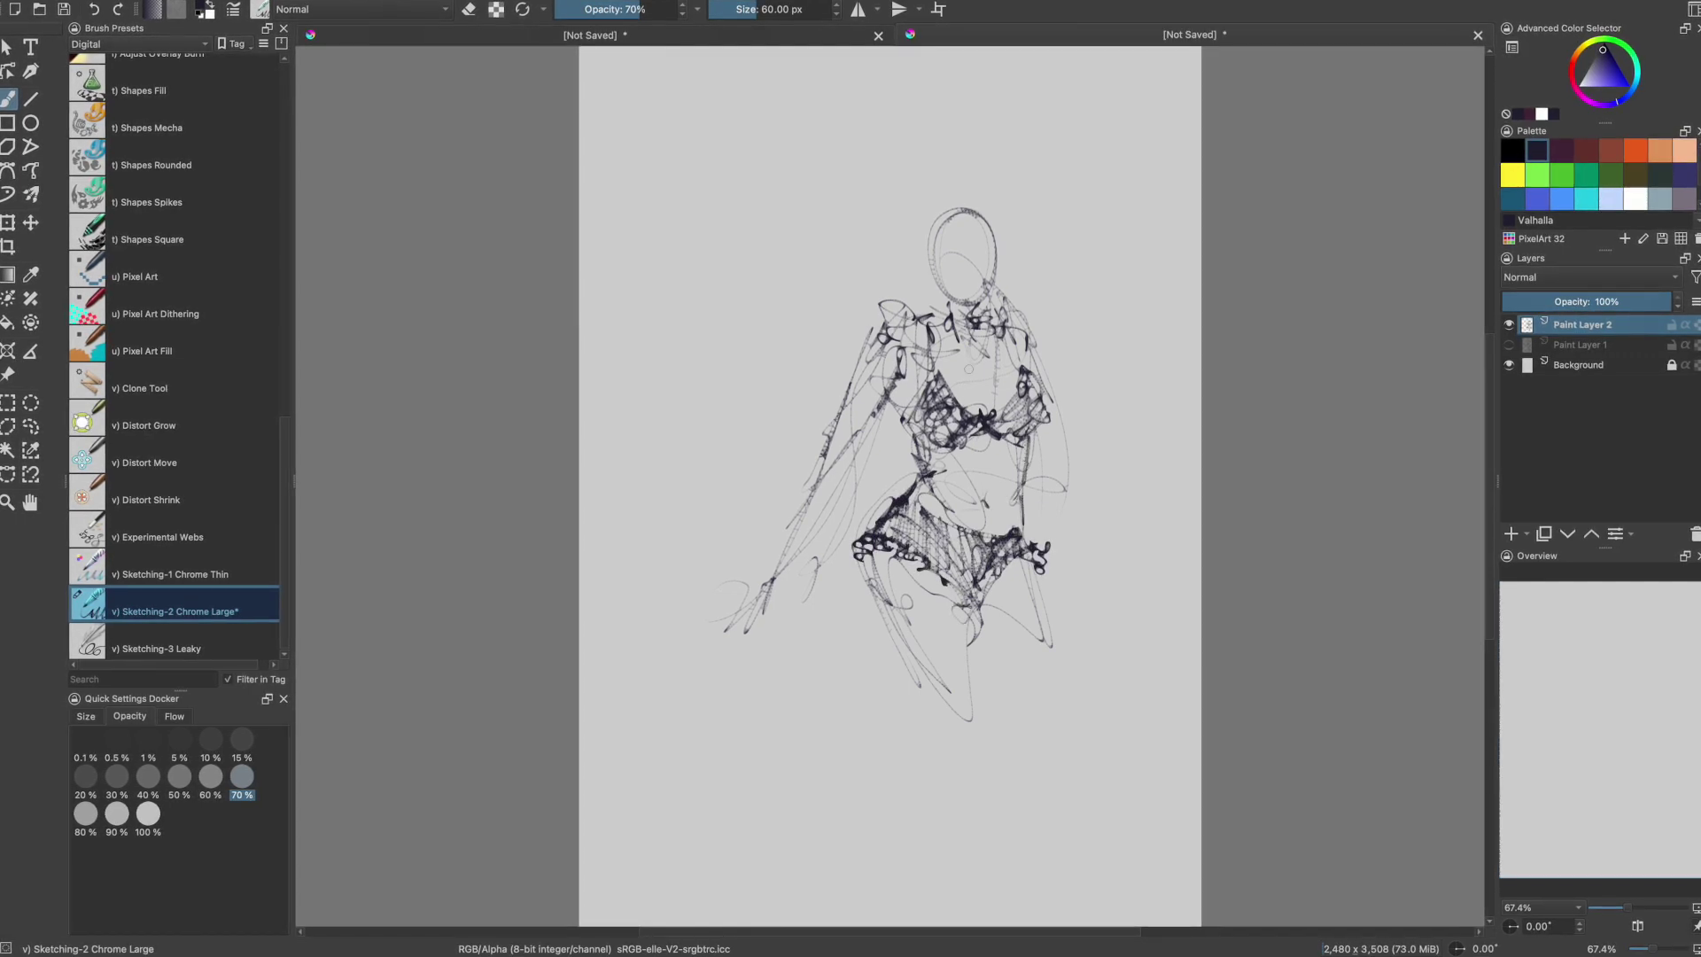
{"action": "left_click_drag", "start_coordinate": [1006, 329], "coordinate": [1027, 359]}
{"action": "mouse_move", "coordinate": [975, 612]}
{"action": "left_mouse_down"}
{"action": "mouse_move", "coordinate": [980, 711]}
{"action": "mouse_move", "coordinate": [972, 664]}
{"action": "mouse_move", "coordinate": [916, 711]}
{"action": "mouse_move", "coordinate": [942, 735]}
{"action": "mouse_move", "coordinate": [1032, 691]}
{"action": "left_mouse_up"}
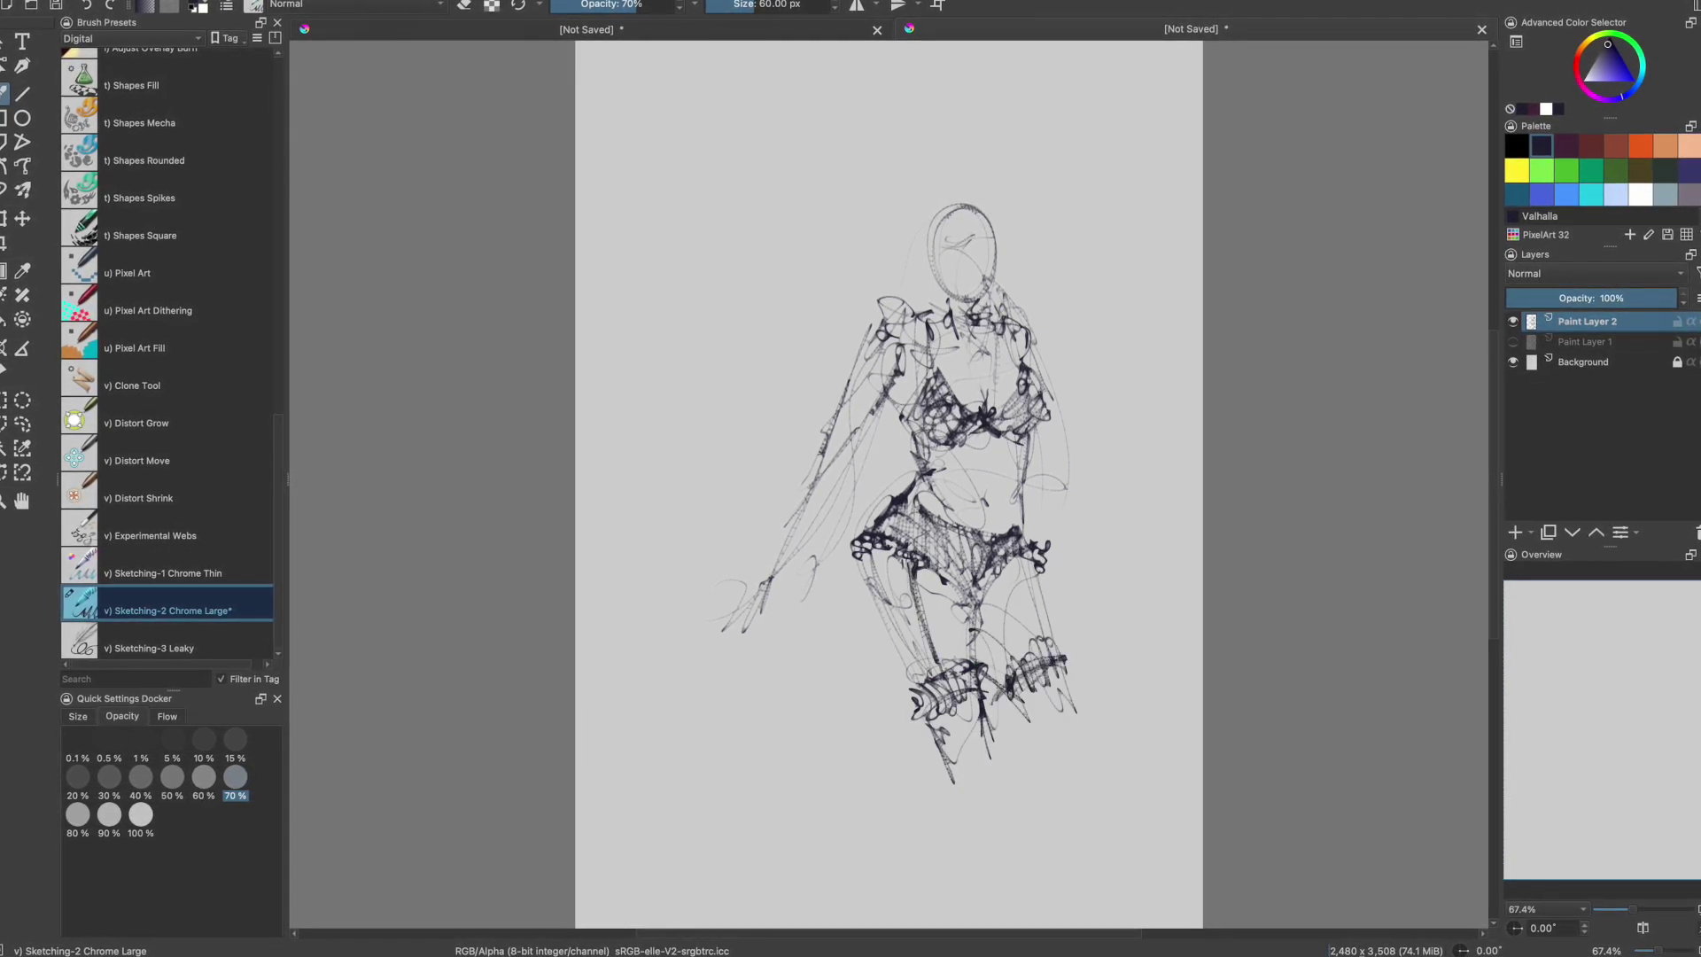
{"action": "left_click_drag", "start_coordinate": [854, 572], "coordinate": [921, 682]}
{"action": "left_click_drag", "start_coordinate": [937, 732], "coordinate": [971, 777]}
{"action": "left_click_drag", "start_coordinate": [937, 780], "coordinate": [984, 787]}
Draw the outstretched hand with its fingers, strengthen that arm's contours, and add a line along the side of the face.
{"action": "left_click_drag", "start_coordinate": [698, 651], "coordinate": [752, 631]}
{"action": "left_click_drag", "start_coordinate": [751, 627], "coordinate": [678, 633]}
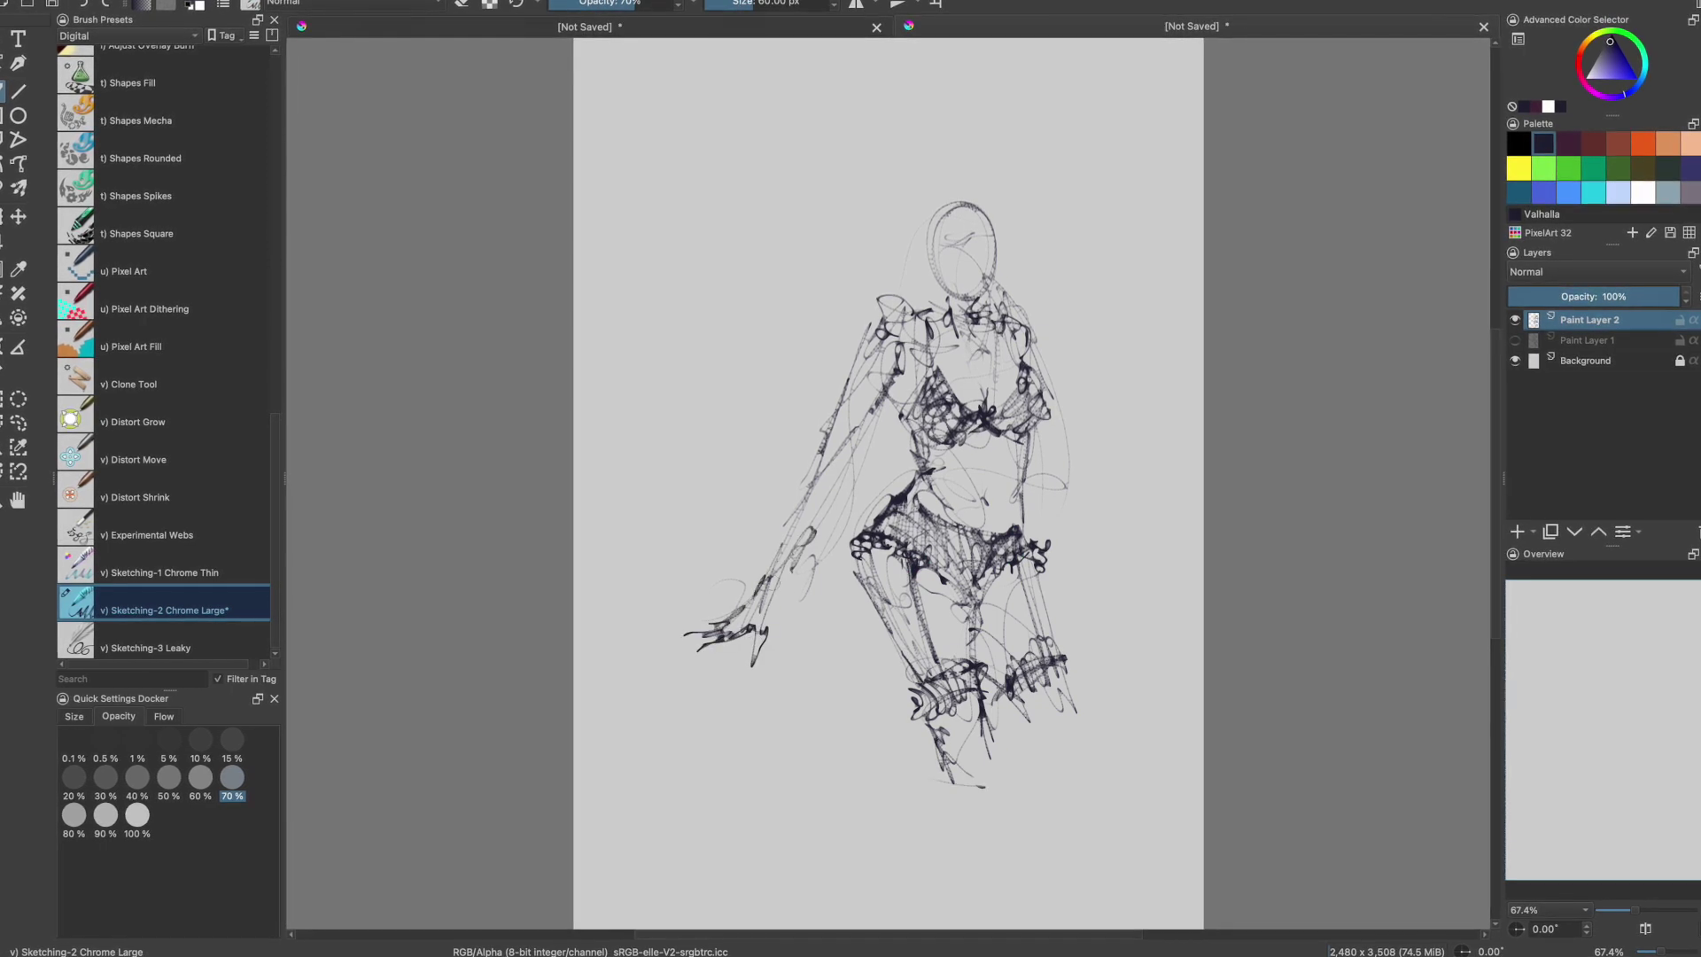
{"action": "mouse_move", "coordinate": [769, 577]}
{"action": "left_mouse_down"}
{"action": "mouse_move", "coordinate": [729, 618]}
{"action": "mouse_move", "coordinate": [675, 631]}
{"action": "left_mouse_up"}
{"action": "mouse_move", "coordinate": [894, 381]}
{"action": "left_mouse_down"}
{"action": "mouse_move", "coordinate": [828, 465]}
{"action": "mouse_move", "coordinate": [808, 530]}
{"action": "left_mouse_up"}
{"action": "left_click_drag", "start_coordinate": [928, 222], "coordinate": [952, 290]}
Sketch the figure's other arm from the shoulder down through the forearm to the hanging hand.
{"action": "left_click_drag", "start_coordinate": [1027, 320], "coordinate": [1062, 484]}
{"action": "left_click_drag", "start_coordinate": [1054, 487], "coordinate": [1107, 581]}
{"action": "left_click_drag", "start_coordinate": [1113, 606], "coordinate": [1130, 700]}
{"action": "mouse_move", "coordinate": [1145, 651]}
{"action": "left_mouse_down"}
{"action": "mouse_move", "coordinate": [1143, 698]}
{"action": "mouse_move", "coordinate": [1142, 658]}
{"action": "left_mouse_up"}
{"action": "left_click_drag", "start_coordinate": [1138, 660], "coordinate": [1123, 692]}
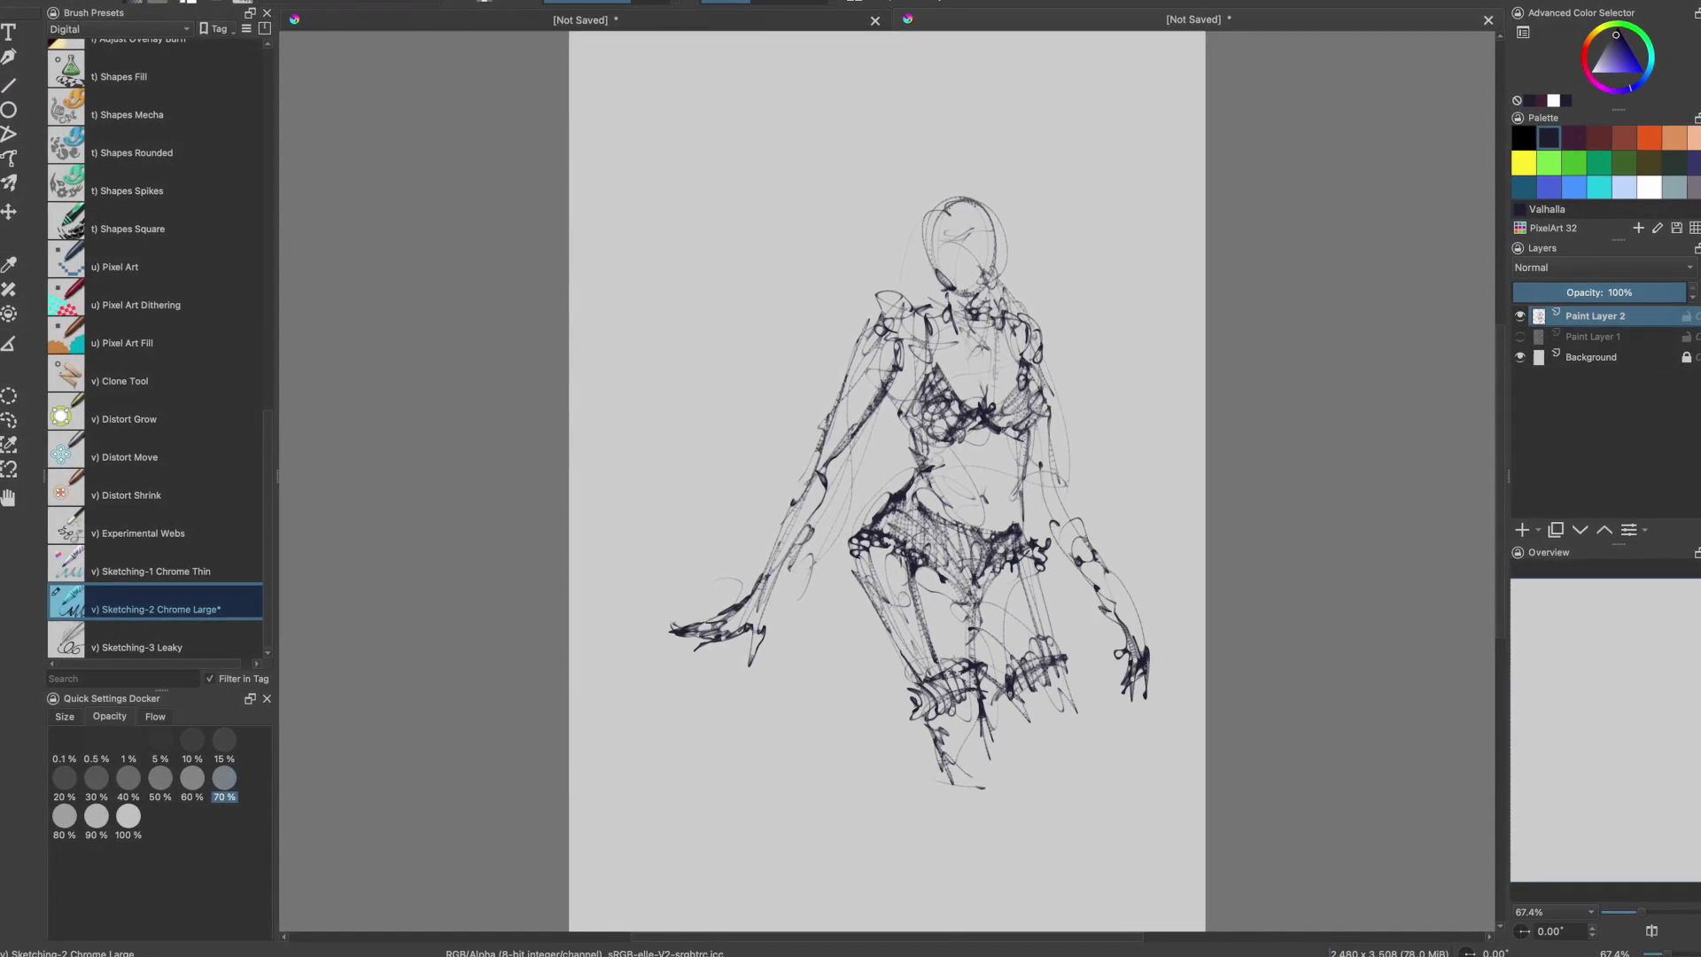
Reinforce the hanging forearm's outline and scribble dark glove cuffs around both elbows.
{"action": "left_click_drag", "start_coordinate": [1094, 585], "coordinate": [1129, 631]}
{"action": "left_click_drag", "start_coordinate": [1083, 524], "coordinate": [1150, 612]}
{"action": "left_click_drag", "start_coordinate": [1049, 515], "coordinate": [1094, 524]}
{"action": "left_click_drag", "start_coordinate": [811, 440], "coordinate": [842, 441]}
{"action": "mouse_move", "coordinate": [817, 455]}
{"action": "left_mouse_down"}
{"action": "mouse_move", "coordinate": [840, 468]}
{"action": "mouse_move", "coordinate": [846, 438]}
{"action": "left_mouse_up"}
{"action": "left_click_drag", "start_coordinate": [817, 459], "coordinate": [838, 454]}
Scribble a mass of looping curly hair around the figure's head, framing the face down to the neck.
{"action": "left_click_drag", "start_coordinate": [905, 299], "coordinate": [948, 286]}
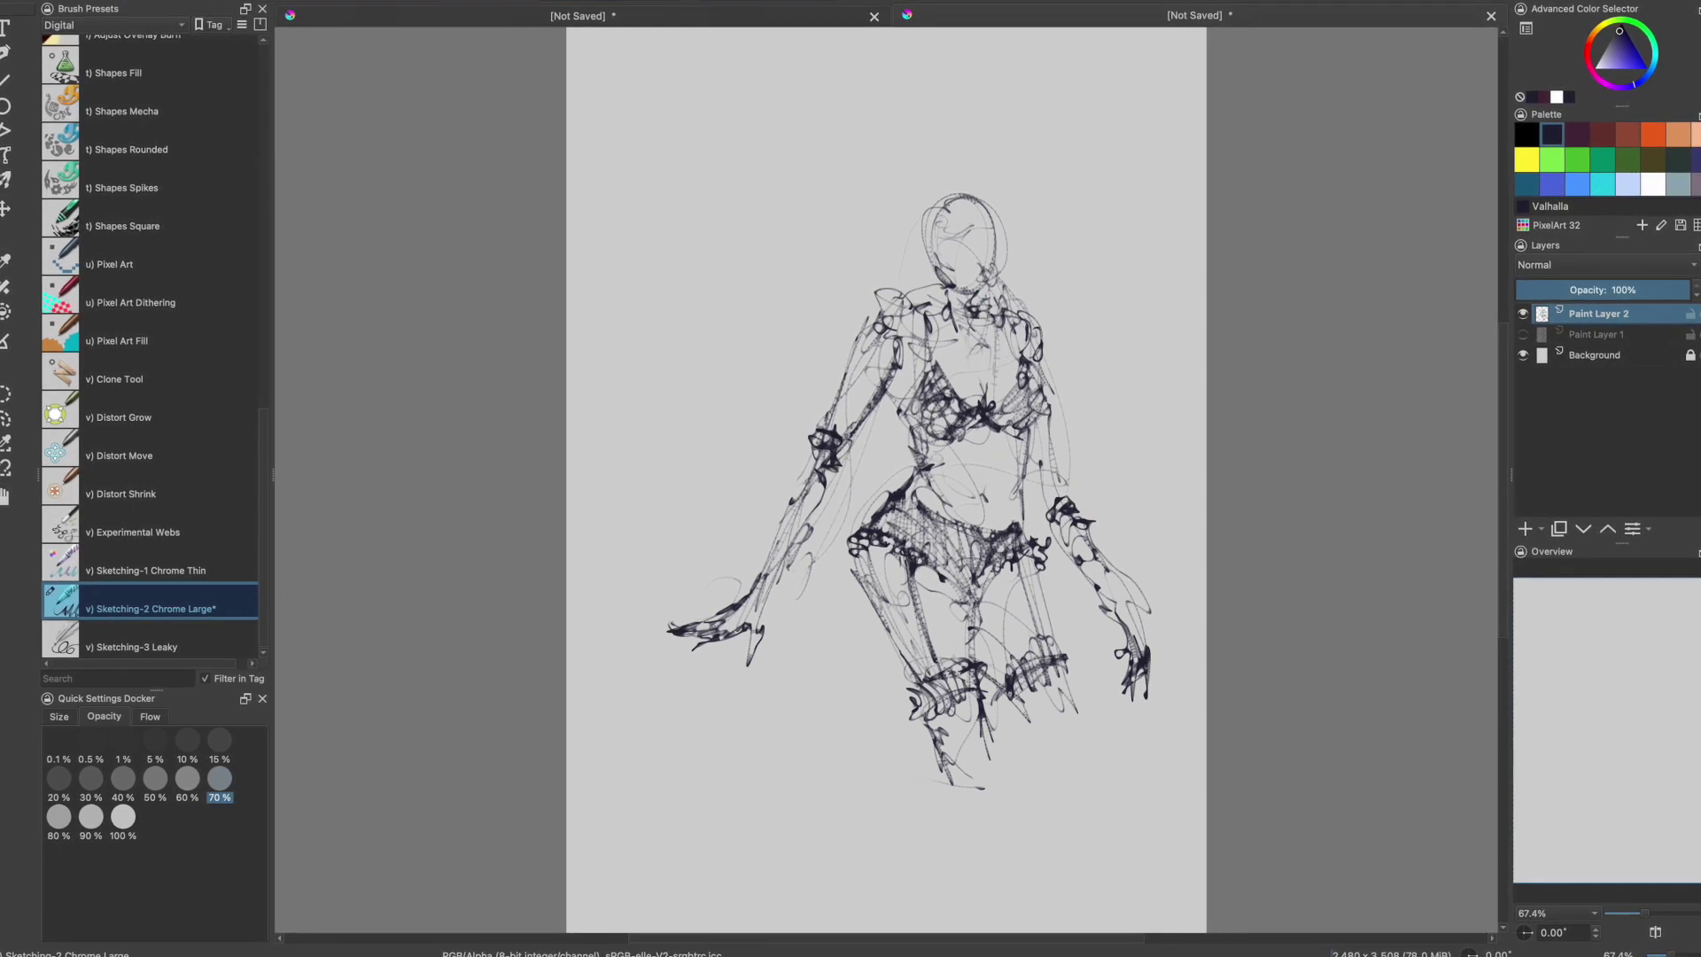
{"action": "left_click_drag", "start_coordinate": [930, 198], "coordinate": [1007, 252]}
{"action": "mouse_move", "coordinate": [950, 212]}
{"action": "left_mouse_down"}
{"action": "mouse_move", "coordinate": [1005, 266]}
{"action": "mouse_move", "coordinate": [1024, 237]}
{"action": "mouse_move", "coordinate": [1019, 270]}
{"action": "mouse_move", "coordinate": [907, 228]}
{"action": "mouse_move", "coordinate": [947, 282]}
{"action": "left_mouse_up"}
{"action": "mouse_move", "coordinate": [903, 229]}
{"action": "left_mouse_down"}
{"action": "mouse_move", "coordinate": [930, 269]}
{"action": "mouse_move", "coordinate": [898, 267]}
{"action": "left_mouse_up"}
{"action": "mouse_move", "coordinate": [912, 197]}
{"action": "left_mouse_down"}
{"action": "mouse_move", "coordinate": [979, 186]}
{"action": "mouse_move", "coordinate": [1026, 221]}
{"action": "left_mouse_up"}
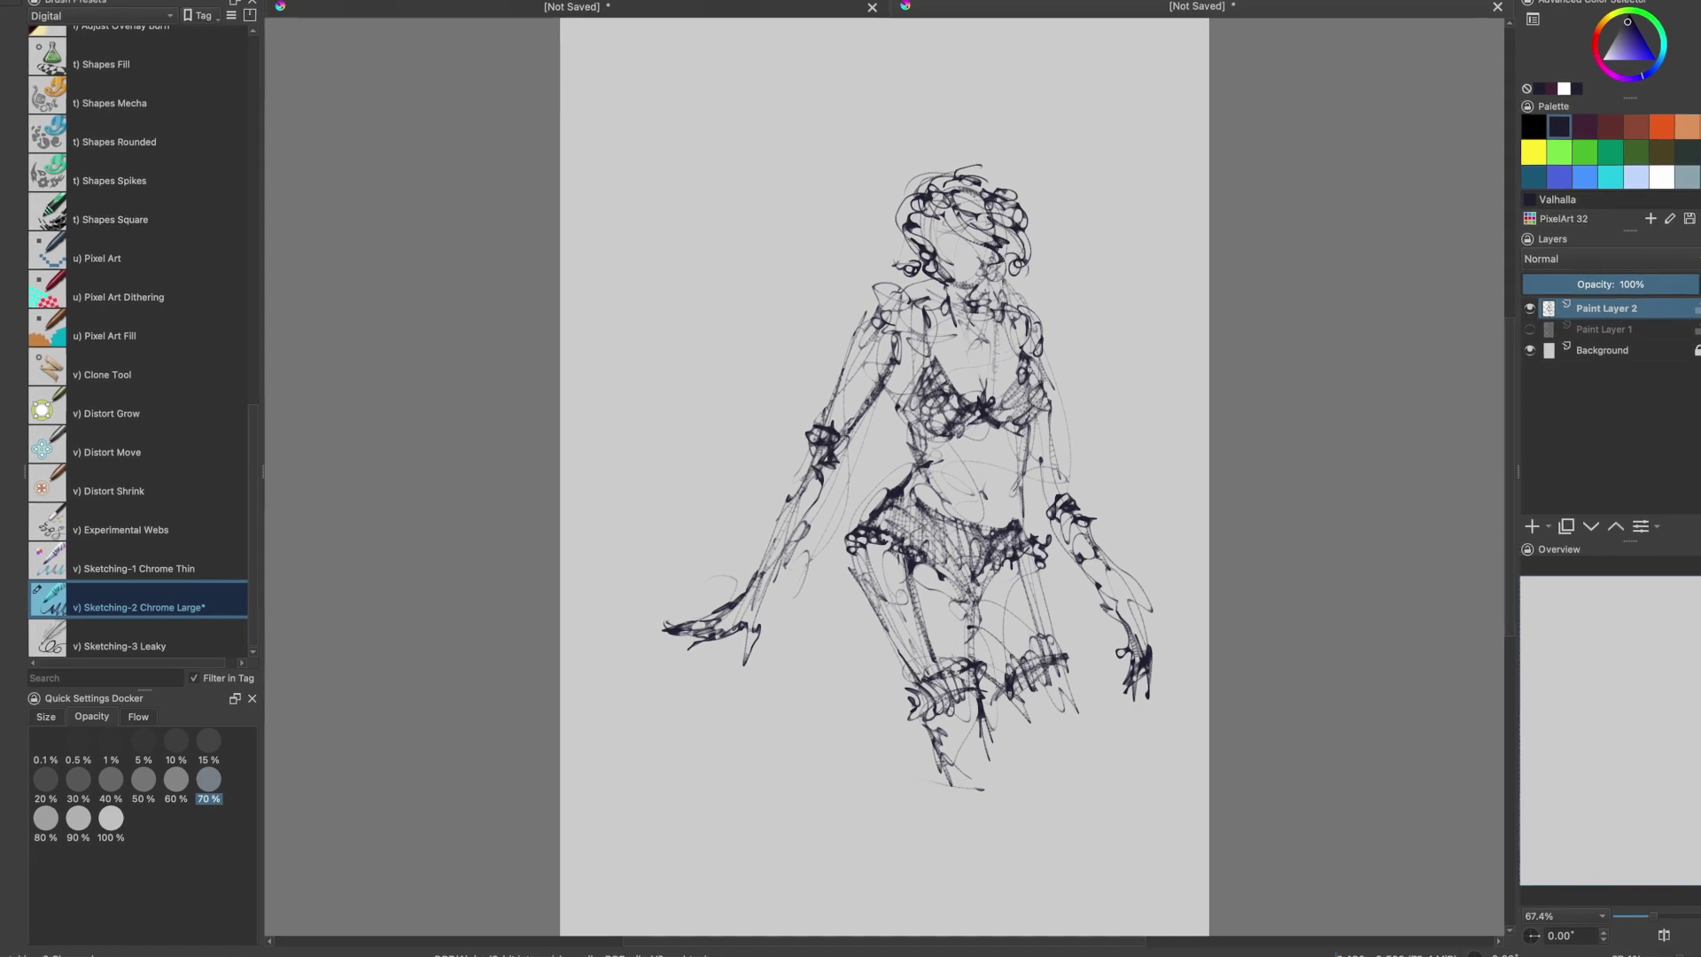
{"action": "mouse_move", "coordinate": [953, 190]}
{"action": "left_mouse_down"}
{"action": "mouse_move", "coordinate": [926, 232]}
{"action": "mouse_move", "coordinate": [952, 262]}
{"action": "mouse_move", "coordinate": [873, 221]}
{"action": "mouse_move", "coordinate": [880, 245]}
{"action": "mouse_move", "coordinate": [916, 177]}
{"action": "mouse_move", "coordinate": [978, 168]}
{"action": "left_mouse_up"}
Darken the contour of the figure's shoulder, inner upper arm and side of the torso down to the waist.
{"action": "left_click_drag", "start_coordinate": [935, 265], "coordinate": [877, 305]}
{"action": "mouse_move", "coordinate": [875, 306]}
{"action": "left_mouse_down"}
{"action": "mouse_move", "coordinate": [861, 339]}
{"action": "mouse_move", "coordinate": [884, 386]}
{"action": "left_mouse_up"}
{"action": "left_click_drag", "start_coordinate": [889, 381], "coordinate": [909, 422]}
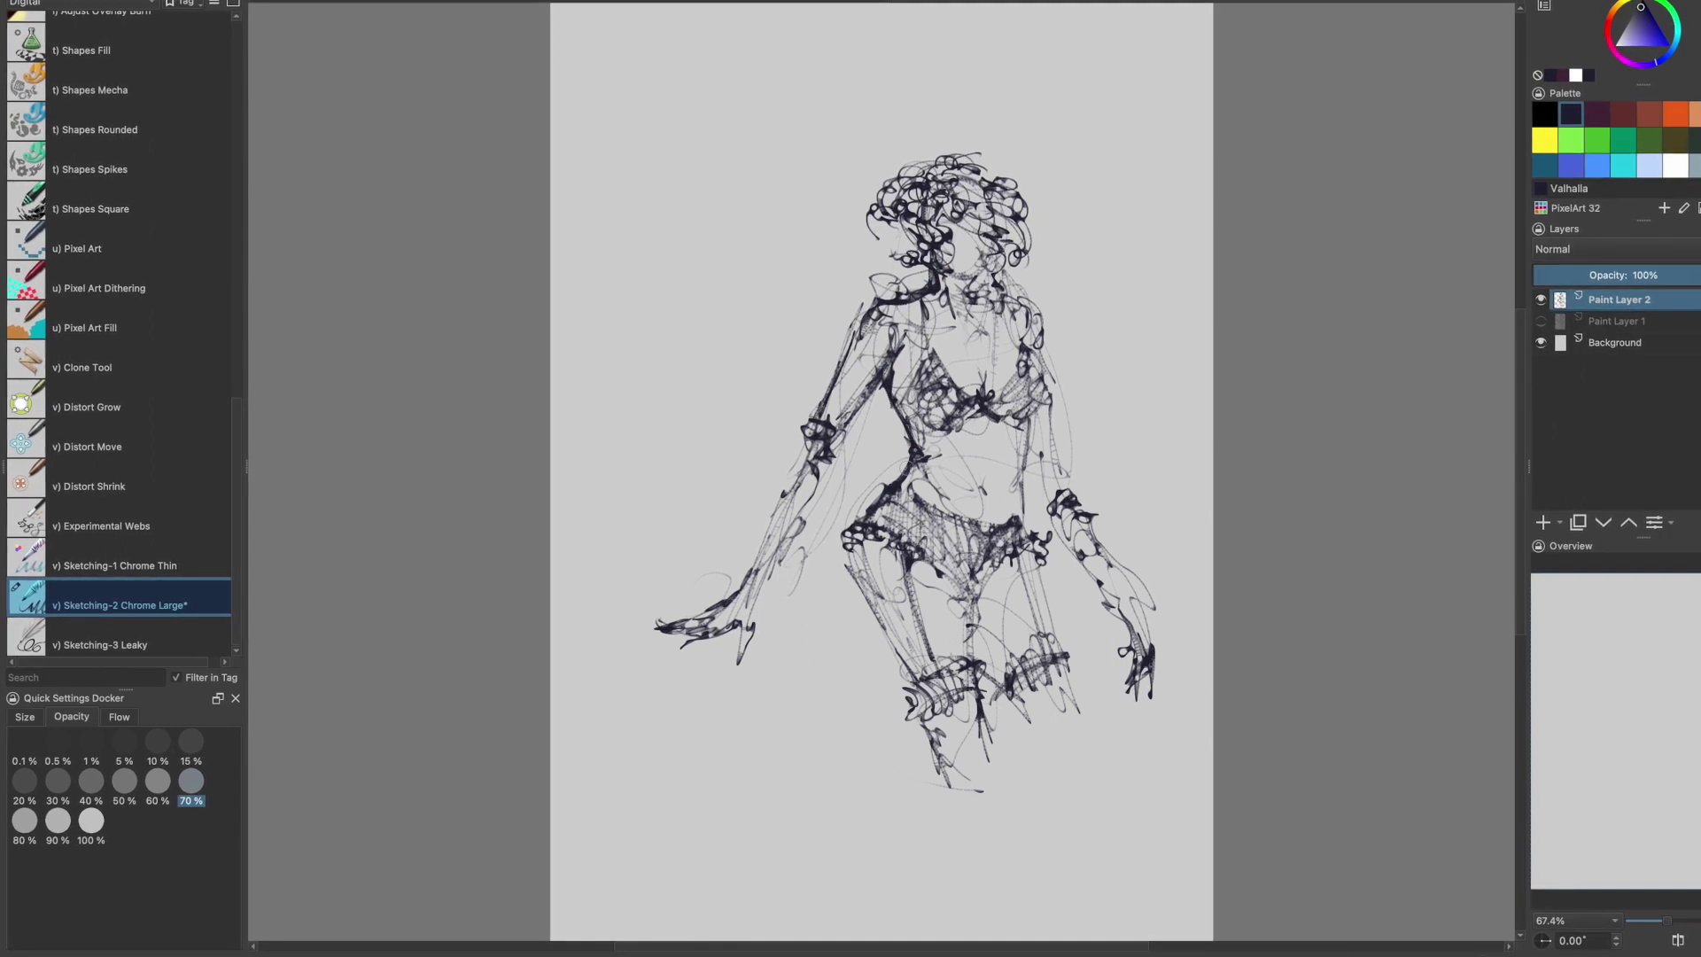
Extend both of the figure's legs below the stocking tops with long tapering strokes.
{"action": "left_click_drag", "start_coordinate": [1044, 572], "coordinate": [1074, 793]}
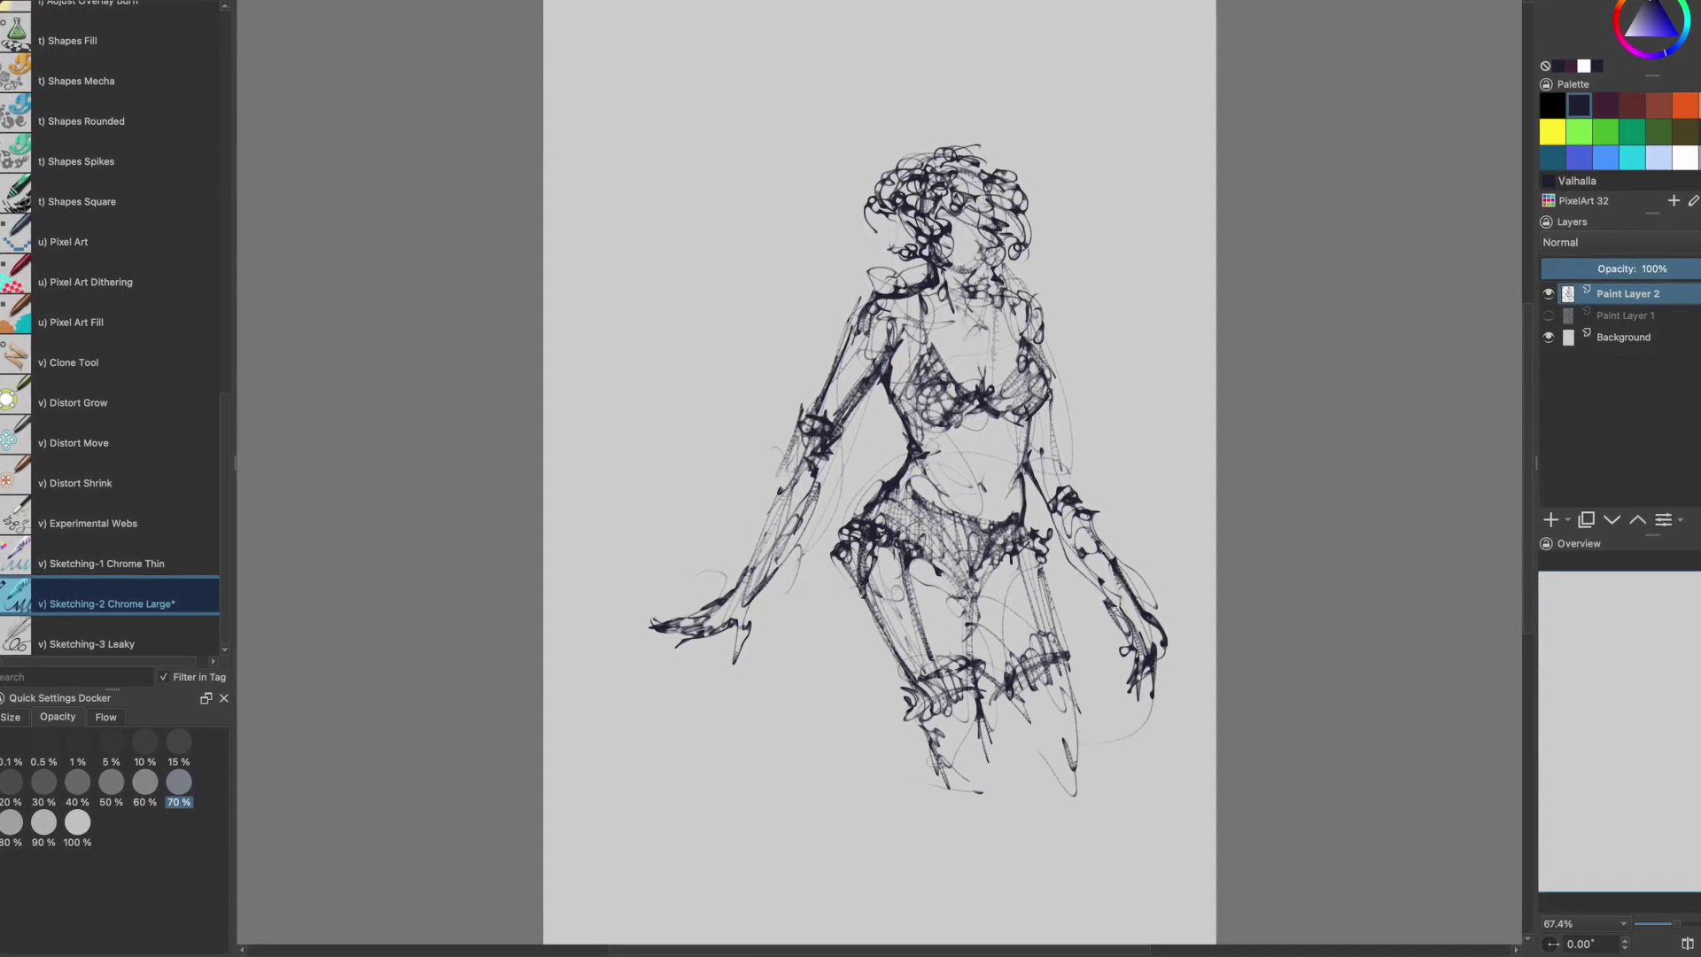
{"action": "left_click_drag", "start_coordinate": [913, 725], "coordinate": [960, 814]}
{"action": "left_click_drag", "start_coordinate": [976, 708], "coordinate": [994, 780]}
{"action": "left_click_drag", "start_coordinate": [999, 688], "coordinate": [1036, 760]}
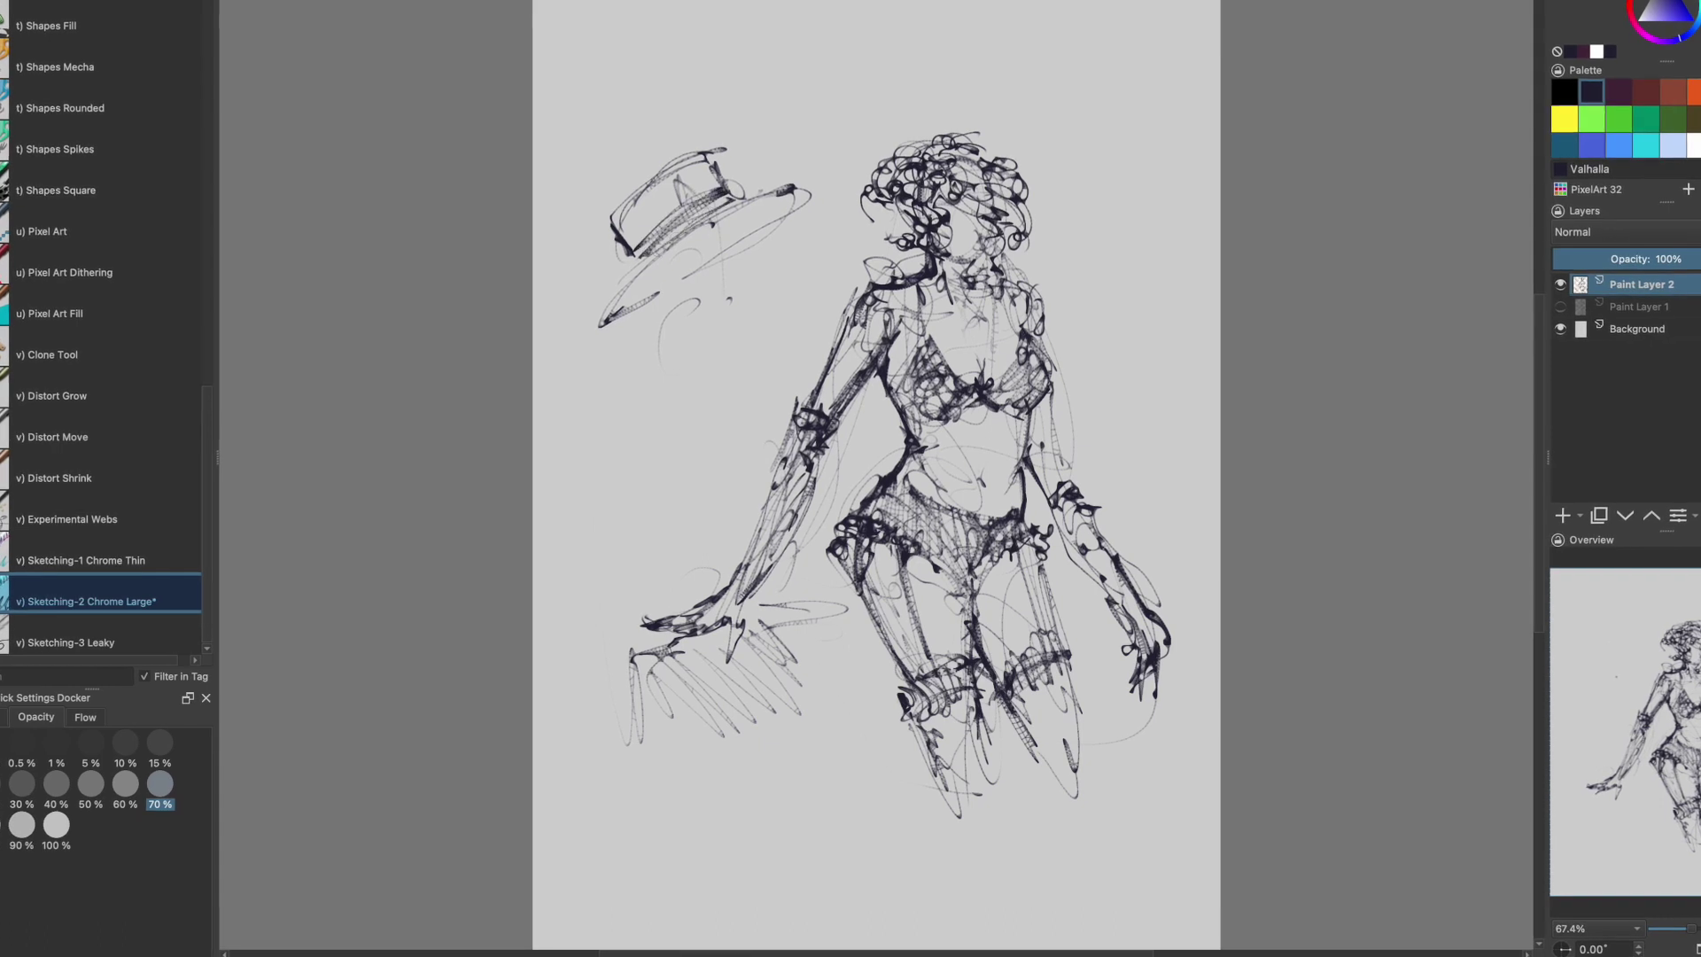
Decorate the wide-brimmed hat beside the figure with a feather, dark ornaments, curled tips and a hanging fringe.
{"action": "mouse_move", "coordinate": [735, 190]}
{"action": "left_mouse_down"}
{"action": "mouse_move", "coordinate": [753, 131]}
{"action": "mouse_move", "coordinate": [774, 183]}
{"action": "left_mouse_up"}
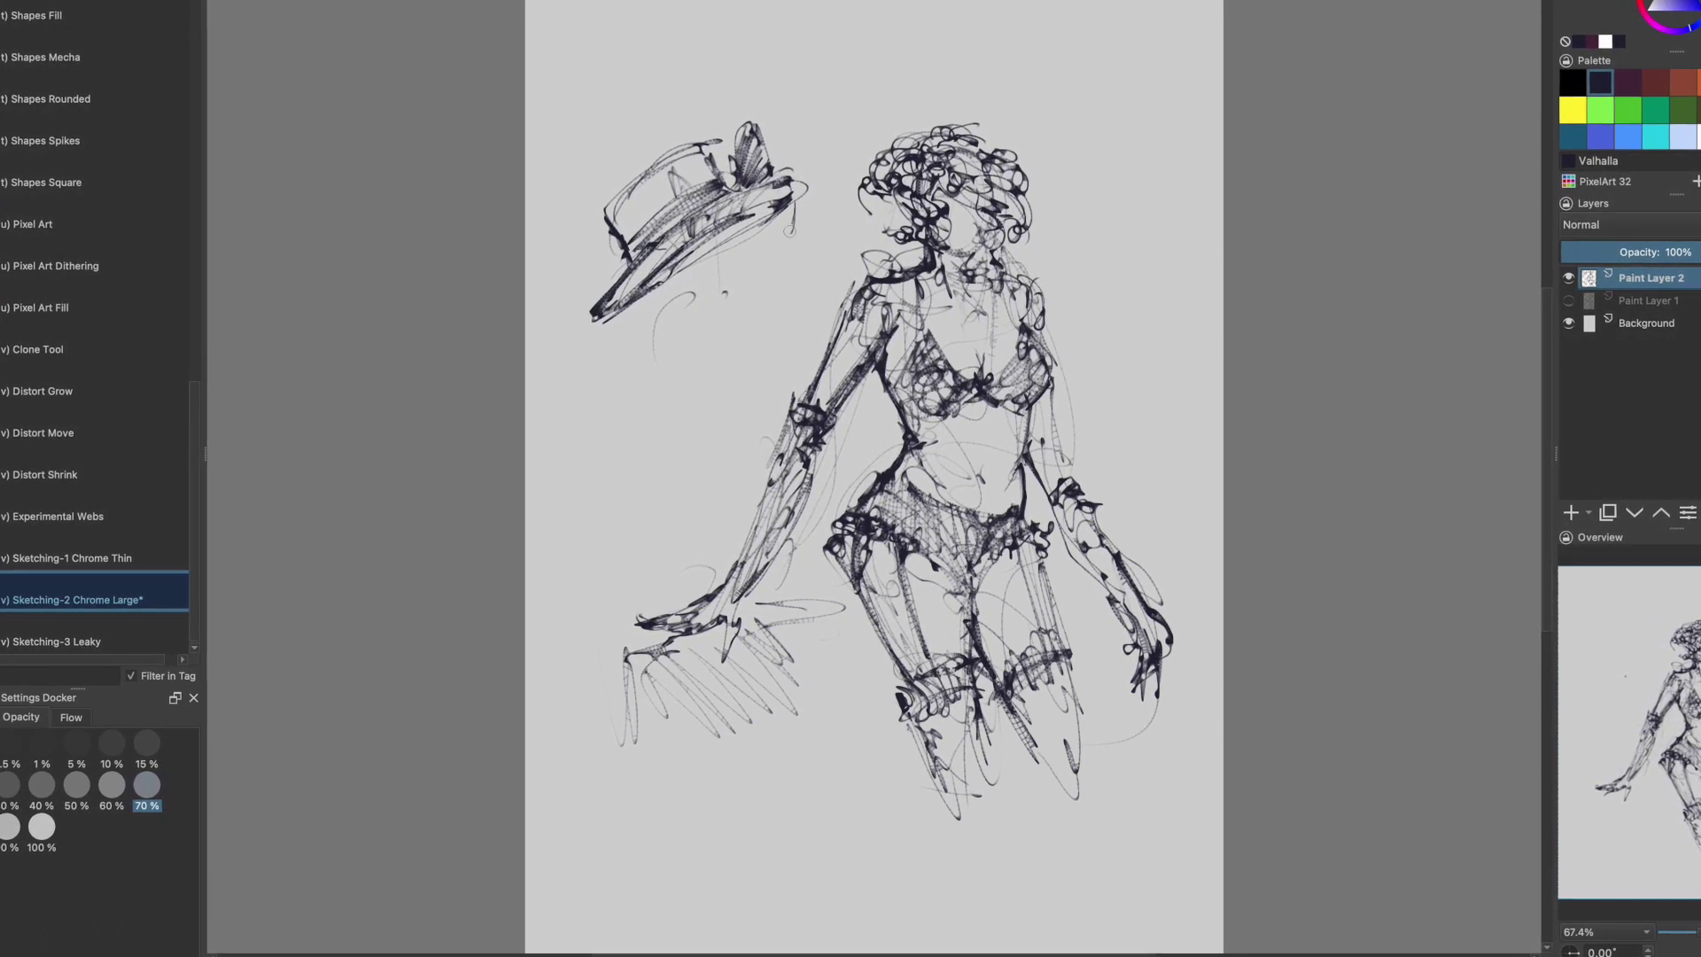
{"action": "left_click_drag", "start_coordinate": [777, 221], "coordinate": [793, 280]}
{"action": "mouse_move", "coordinate": [724, 153]}
{"action": "left_mouse_down"}
{"action": "mouse_move", "coordinate": [731, 182]}
{"action": "mouse_move", "coordinate": [682, 188]}
{"action": "mouse_move", "coordinate": [712, 193]}
{"action": "left_mouse_up"}
{"action": "left_click_drag", "start_coordinate": [741, 88], "coordinate": [698, 99]}
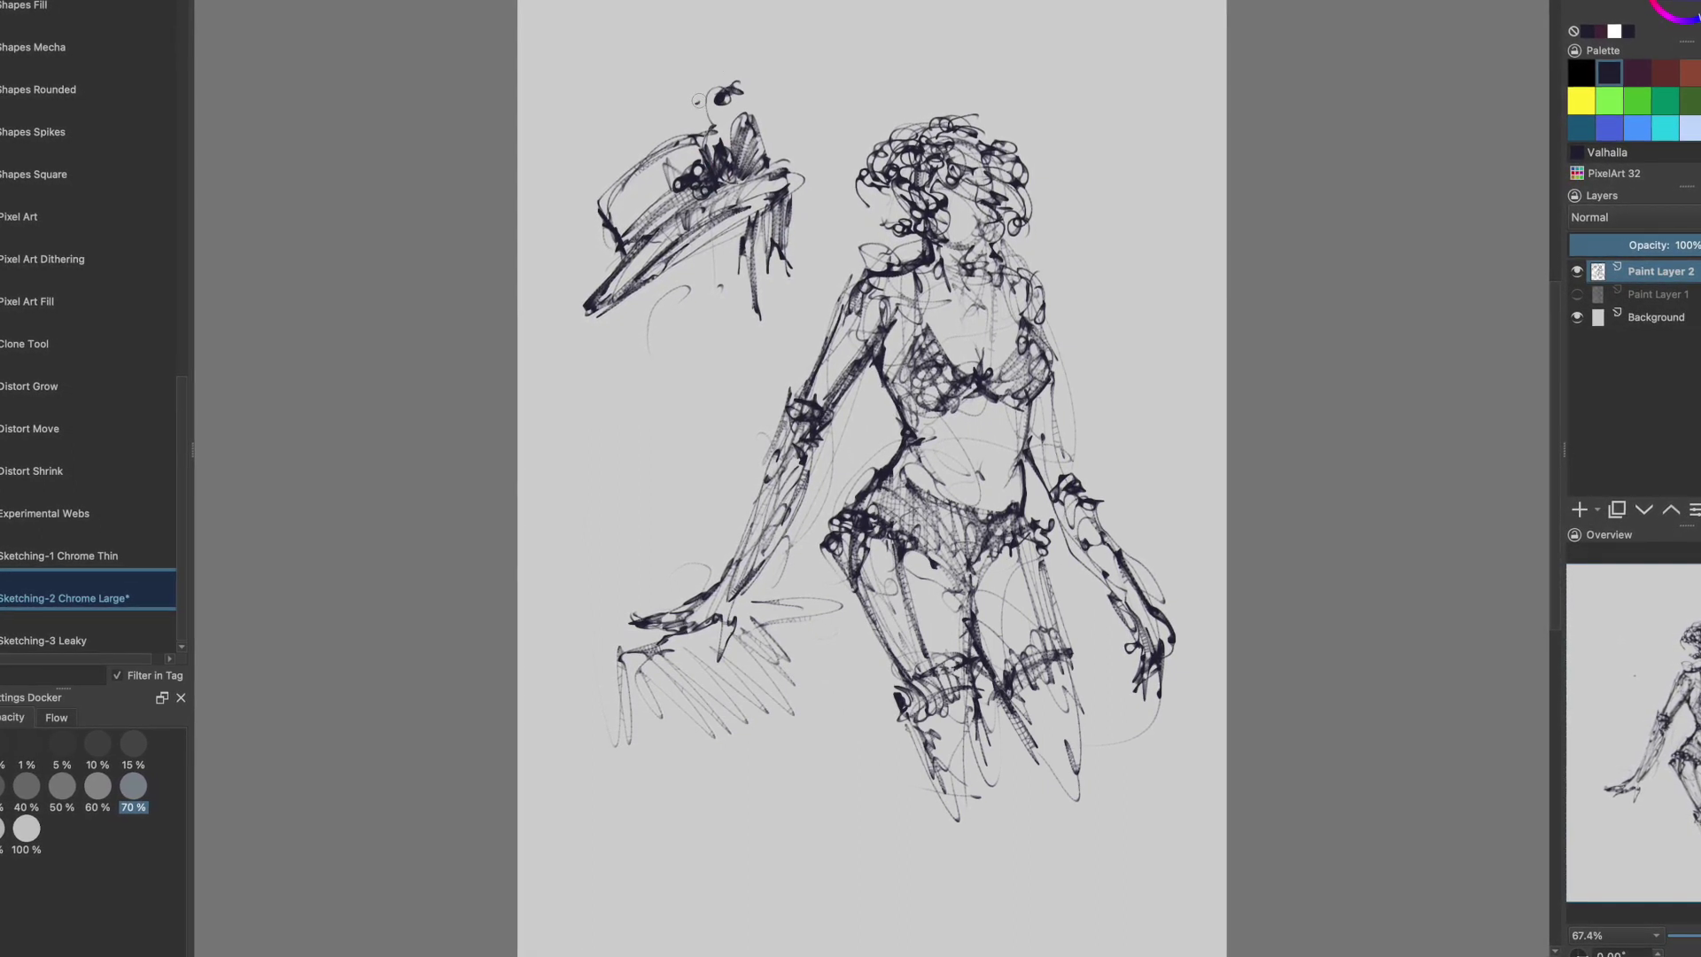
Draw a tall stand under the hat and block in the cabinet it rests on with hatched shading.
{"action": "mouse_move", "coordinate": [684, 241]}
{"action": "left_mouse_down"}
{"action": "mouse_move", "coordinate": [709, 415]}
{"action": "mouse_move", "coordinate": [737, 424]}
{"action": "mouse_move", "coordinate": [662, 518]}
{"action": "left_mouse_up"}
{"action": "left_click_drag", "start_coordinate": [733, 427], "coordinate": [727, 507]}
{"action": "mouse_move", "coordinate": [670, 436]}
{"action": "left_mouse_down"}
{"action": "mouse_move", "coordinate": [696, 532]}
{"action": "mouse_move", "coordinate": [684, 556]}
{"action": "left_mouse_up"}
{"action": "left_click_drag", "start_coordinate": [688, 341], "coordinate": [691, 414]}
{"action": "mouse_move", "coordinate": [646, 441]}
{"action": "left_mouse_down"}
{"action": "mouse_move", "coordinate": [608, 449]}
{"action": "mouse_move", "coordinate": [658, 568]}
{"action": "left_mouse_up"}
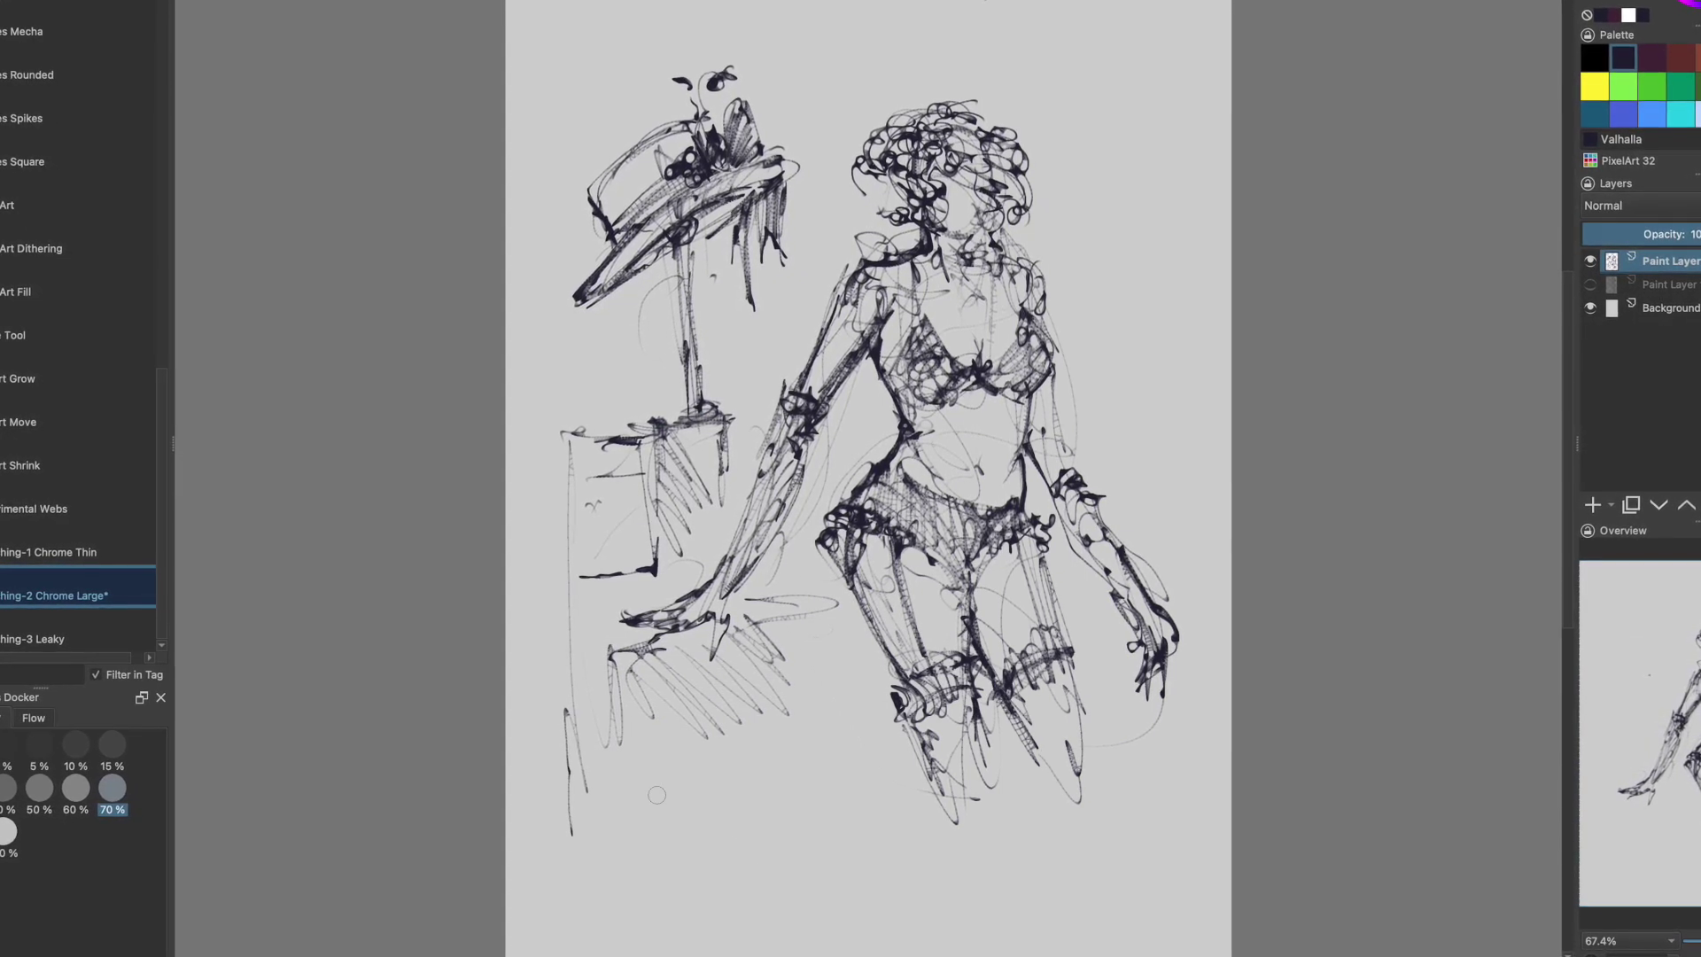
Sketch two stoppered perfume bottles side by side in the foreground and add liquid and shading inside them.
{"action": "left_click_drag", "start_coordinate": [656, 794], "coordinate": [678, 881]}
{"action": "left_click_drag", "start_coordinate": [704, 788], "coordinate": [709, 846]}
{"action": "left_click_drag", "start_coordinate": [755, 760], "coordinate": [725, 850]}
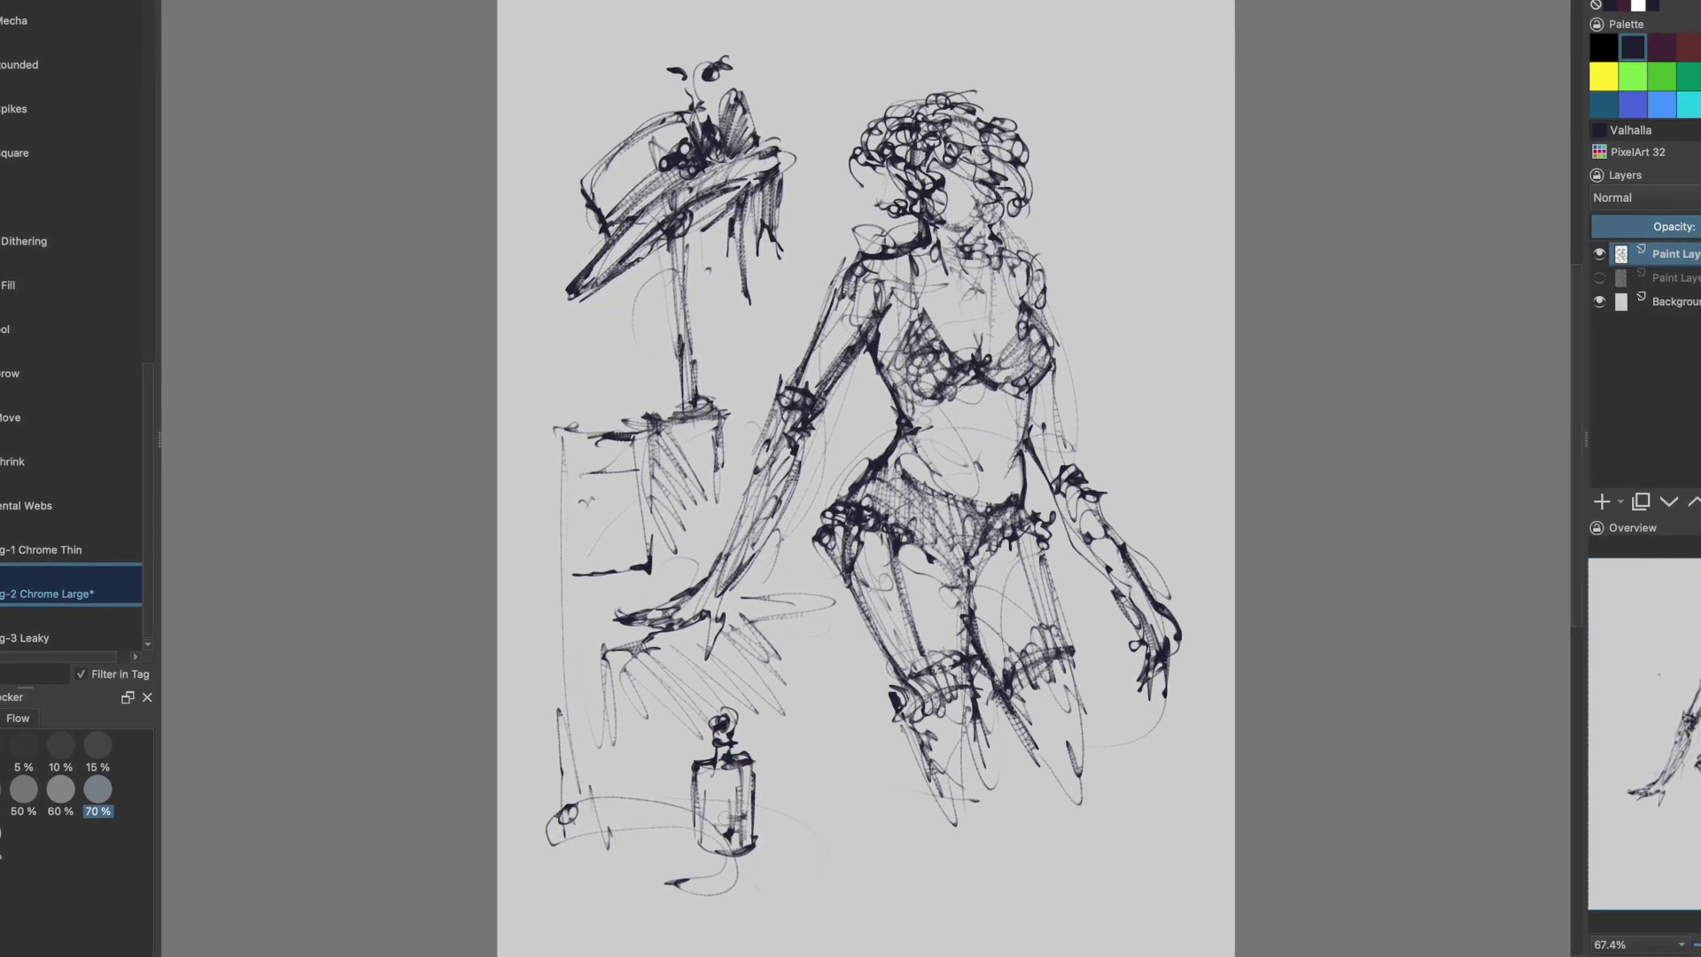
{"action": "left_click_drag", "start_coordinate": [693, 811], "coordinate": [678, 845]}
{"action": "mouse_move", "coordinate": [626, 794]}
{"action": "left_mouse_down"}
{"action": "mouse_move", "coordinate": [633, 757]}
{"action": "mouse_move", "coordinate": [663, 833]}
{"action": "left_mouse_up"}
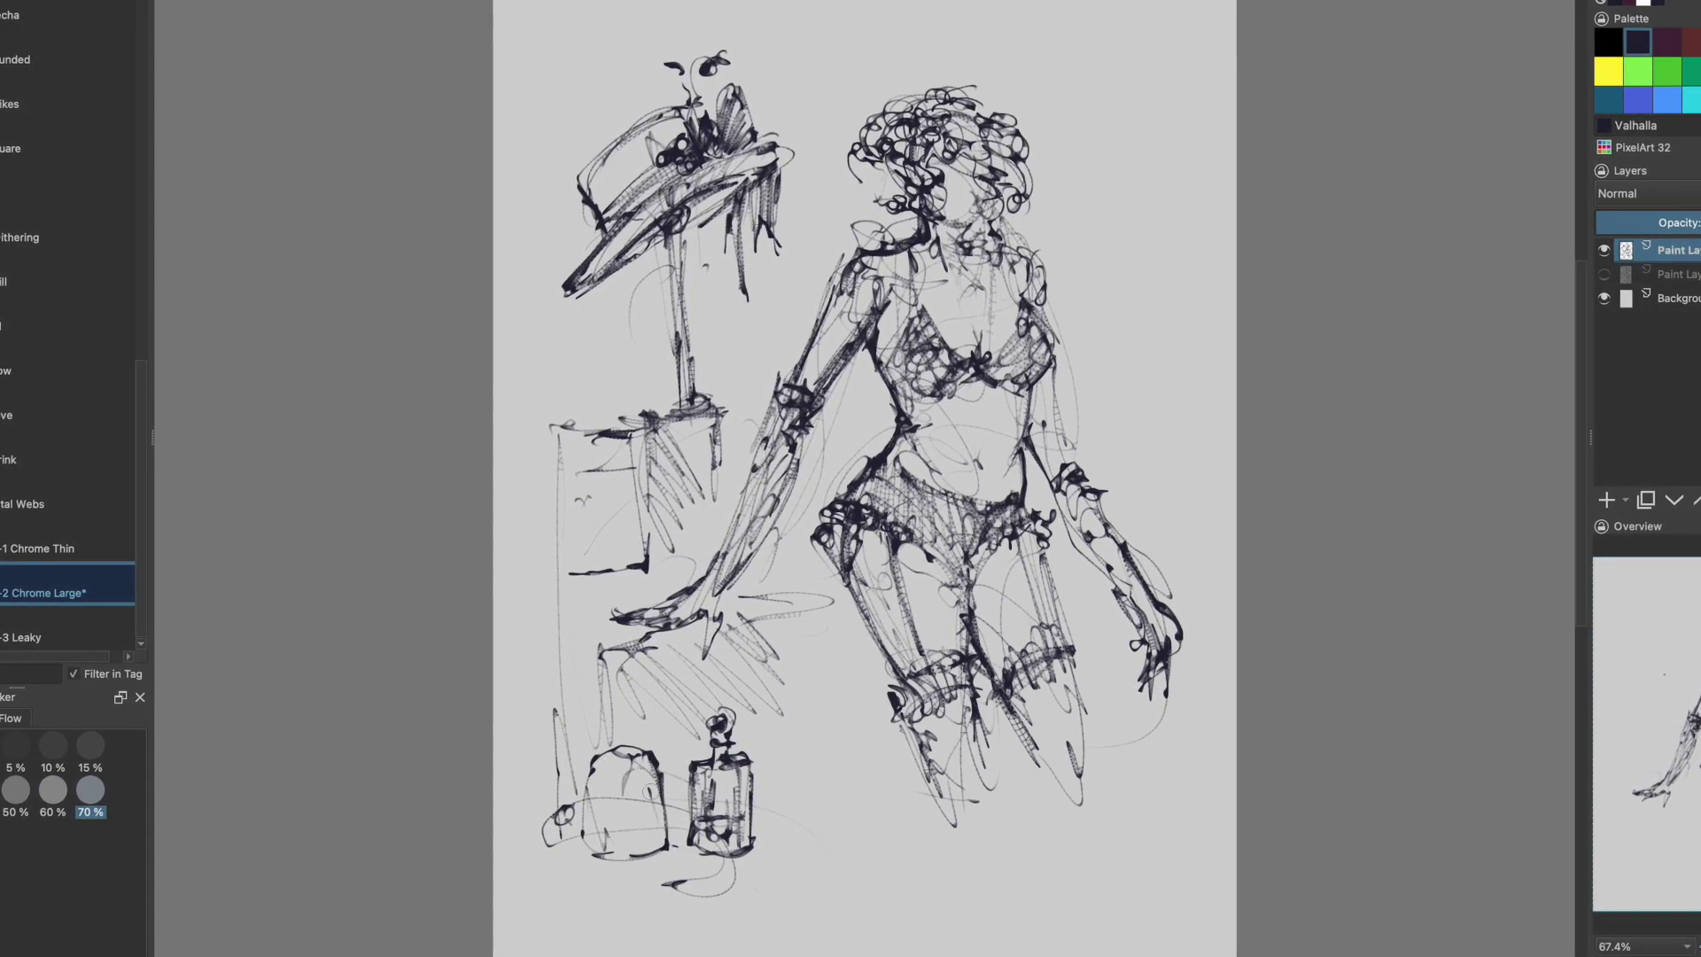
{"action": "left_click_drag", "start_coordinate": [613, 697], "coordinate": [619, 749]}
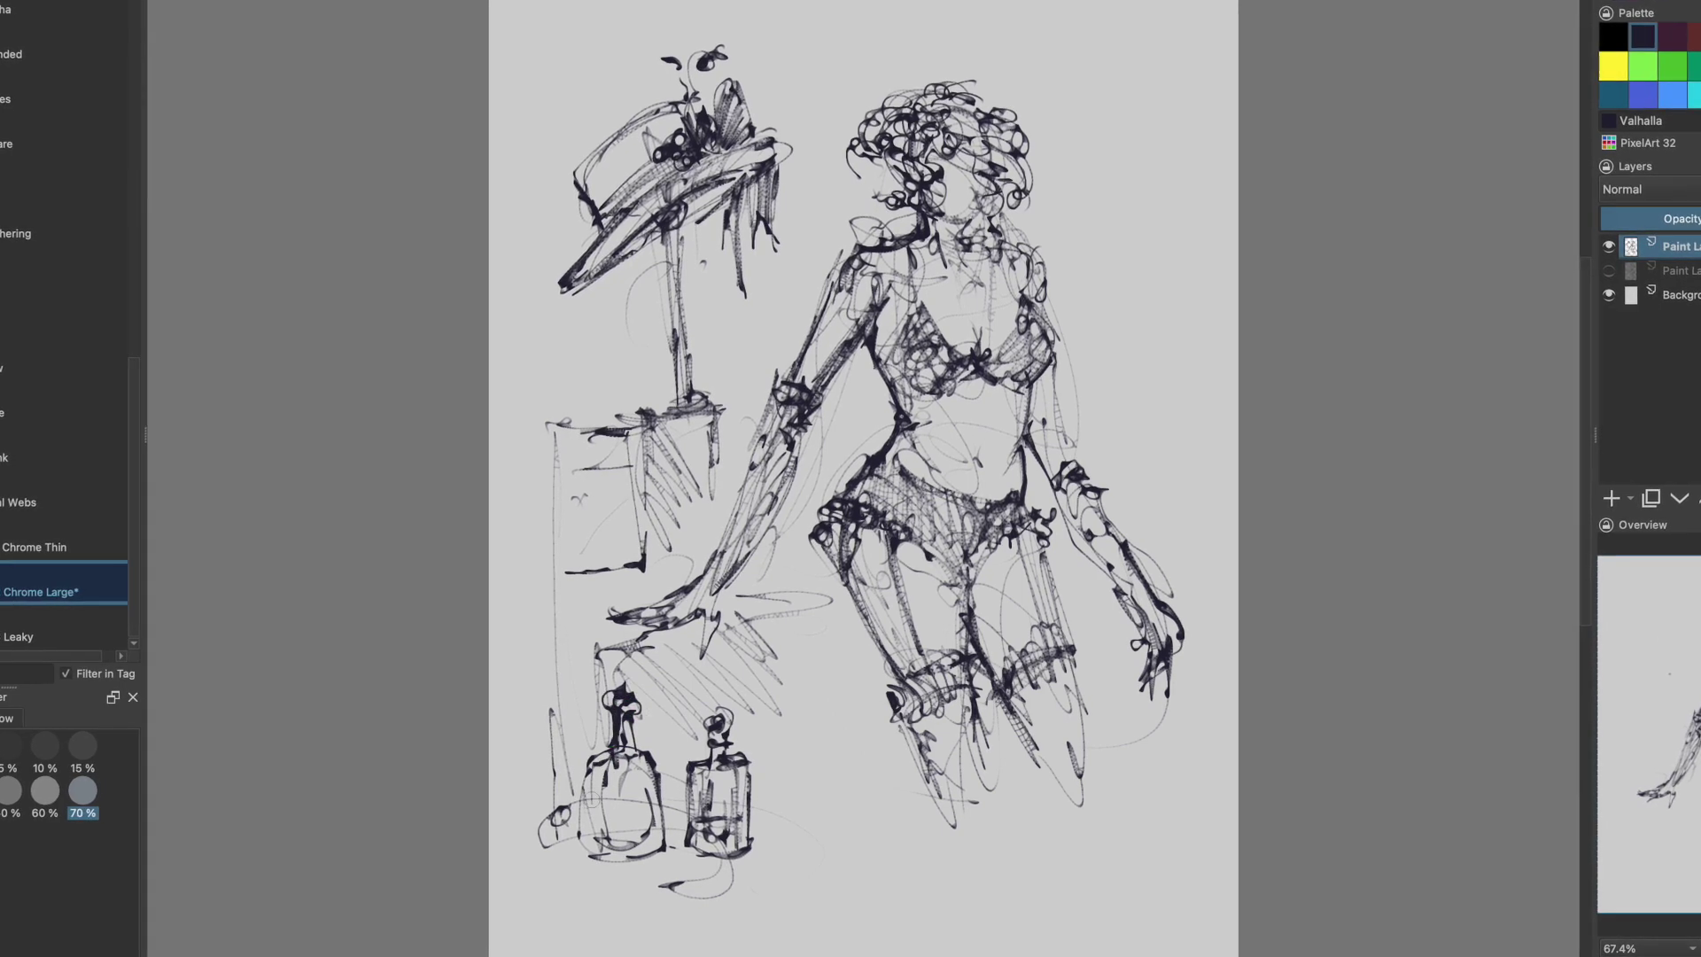
{"action": "left_click_drag", "start_coordinate": [593, 822], "coordinate": [638, 823]}
{"action": "left_click_drag", "start_coordinate": [629, 869], "coordinate": [662, 855]}
Draw small bottles and a round standing mirror around the cabinet, detail its drawers, and mark the table edge below.
{"action": "left_click_drag", "start_coordinate": [563, 605], "coordinate": [565, 572]}
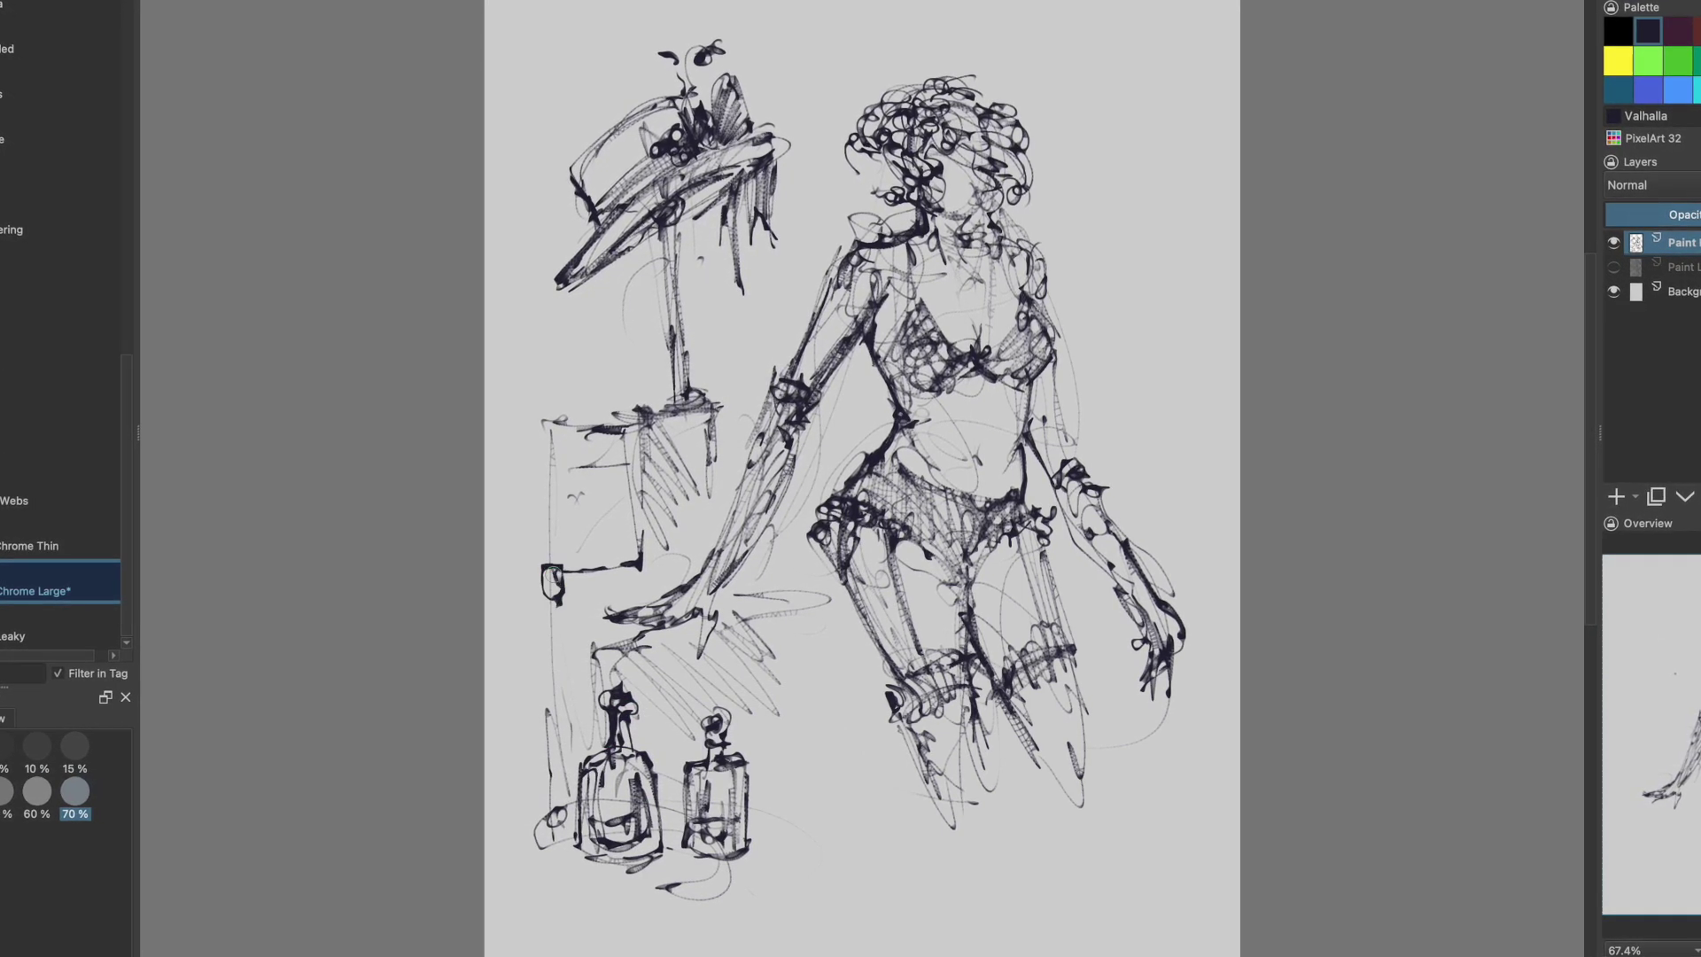
{"action": "mouse_move", "coordinate": [576, 396]}
{"action": "left_mouse_down"}
{"action": "mouse_move", "coordinate": [584, 375]}
{"action": "mouse_move", "coordinate": [582, 420]}
{"action": "left_mouse_up"}
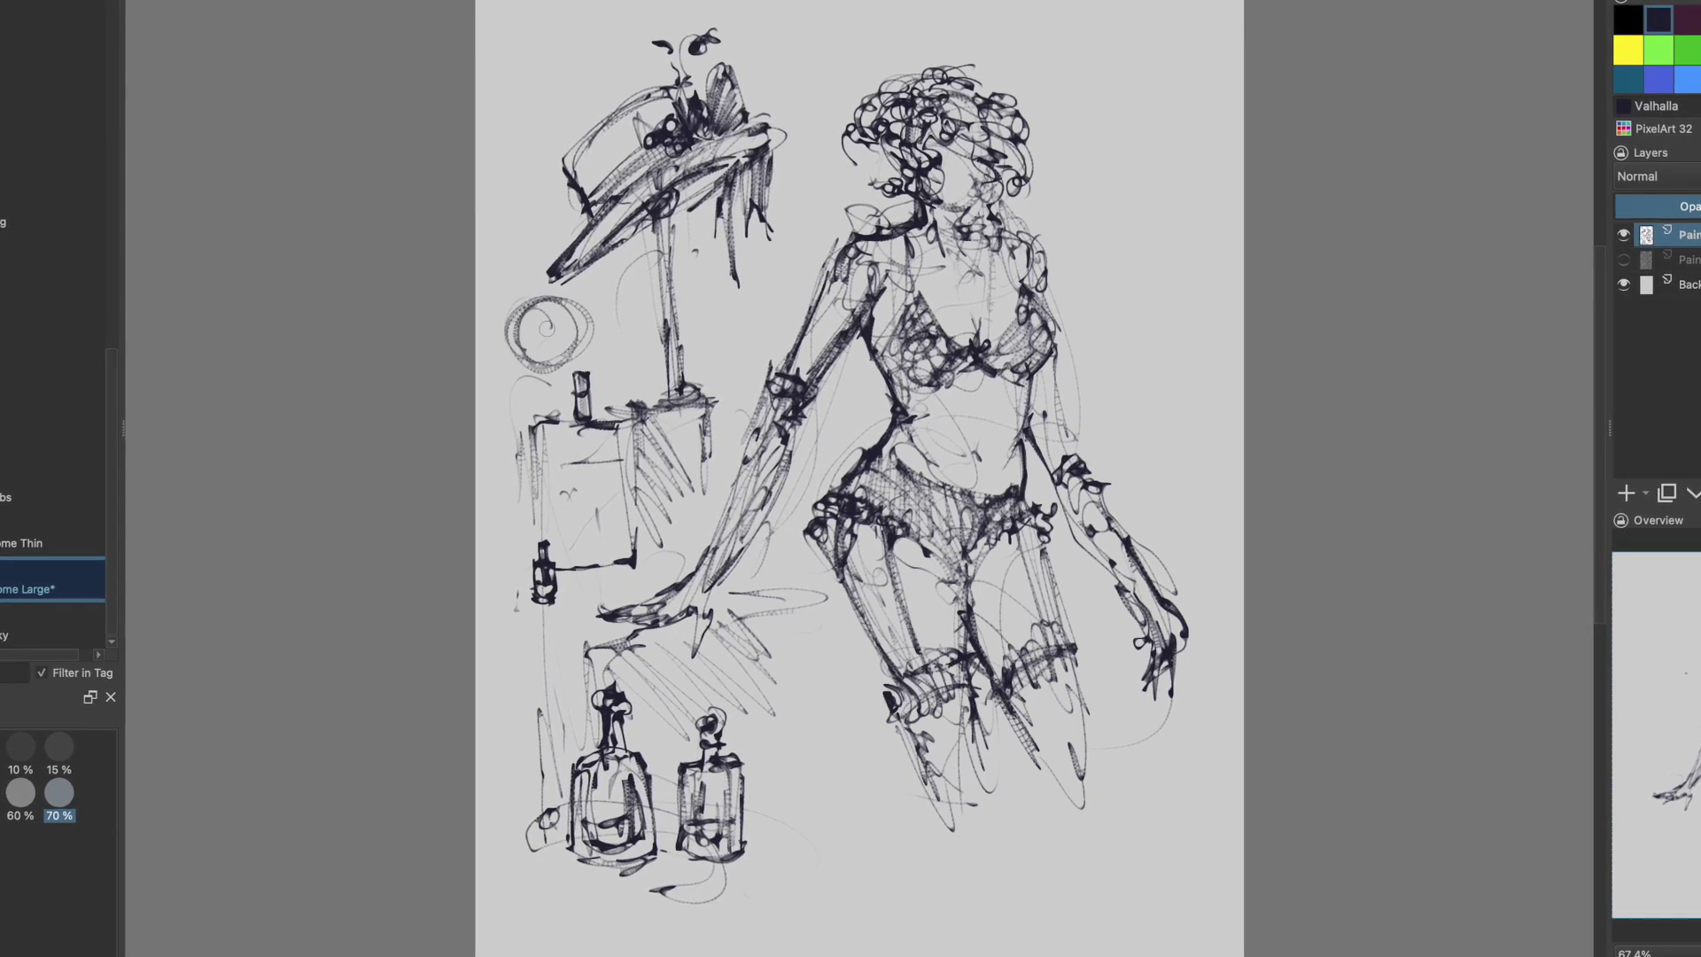
{"action": "mouse_move", "coordinate": [522, 356]}
{"action": "left_mouse_down"}
{"action": "mouse_move", "coordinate": [580, 312]}
{"action": "mouse_move", "coordinate": [535, 289]}
{"action": "mouse_move", "coordinate": [548, 417]}
{"action": "mouse_move", "coordinate": [588, 439]}
{"action": "left_mouse_up"}
{"action": "left_click_drag", "start_coordinate": [531, 516], "coordinate": [620, 509]}
{"action": "left_click_drag", "start_coordinate": [571, 492], "coordinate": [579, 487]}
{"action": "left_click_drag", "start_coordinate": [627, 420], "coordinate": [632, 575]}
{"action": "left_click_drag", "start_coordinate": [576, 543], "coordinate": [693, 546]}
{"action": "left_click_drag", "start_coordinate": [483, 628], "coordinate": [576, 652]}
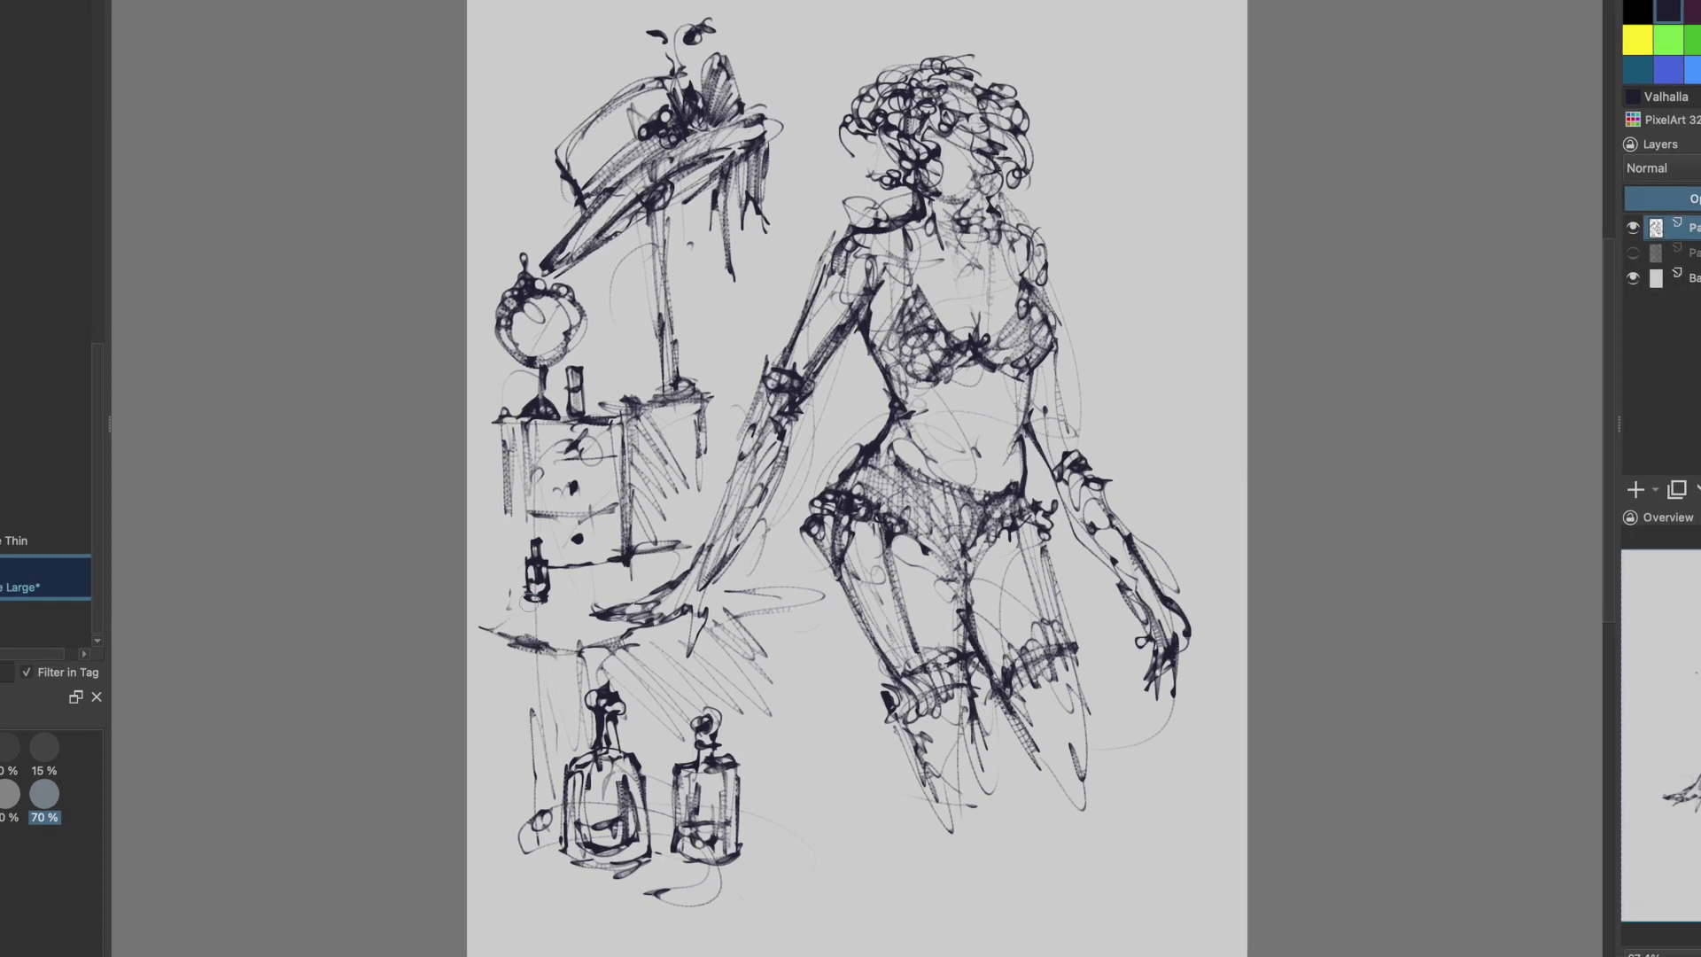
Sketch the table's vertical and horizontal edges around the perfume bottles and hatch the tabletop's near corner.
{"action": "left_click_drag", "start_coordinate": [812, 599], "coordinate": [817, 853]}
{"action": "left_click_drag", "start_coordinate": [824, 680], "coordinate": [819, 793]}
{"action": "left_click_drag", "start_coordinate": [750, 797], "coordinate": [870, 806]}
{"action": "left_click_drag", "start_coordinate": [858, 905], "coordinate": [911, 884]}
{"action": "left_click_drag", "start_coordinate": [782, 932], "coordinate": [800, 932]}
{"action": "mouse_move", "coordinate": [470, 836]}
{"action": "left_mouse_down"}
{"action": "mouse_move", "coordinate": [549, 812]}
{"action": "mouse_move", "coordinate": [591, 873]}
{"action": "left_mouse_up"}
{"action": "mouse_move", "coordinate": [533, 864]}
{"action": "left_mouse_down"}
{"action": "mouse_move", "coordinate": [624, 896]}
{"action": "mouse_move", "coordinate": [473, 909]}
{"action": "left_mouse_up"}
Draw an open book lying on the table in front of the bottles, with scribbled text marks on its pages.
{"action": "mouse_move", "coordinate": [759, 859]}
{"action": "left_mouse_down"}
{"action": "mouse_move", "coordinate": [900, 859]}
{"action": "mouse_move", "coordinate": [691, 918]}
{"action": "left_mouse_up"}
{"action": "left_click_drag", "start_coordinate": [698, 927], "coordinate": [762, 931]}
{"action": "left_click_drag", "start_coordinate": [820, 868], "coordinate": [765, 928]}
{"action": "left_click_drag", "start_coordinate": [900, 863], "coordinate": [851, 933]}
{"action": "mouse_move", "coordinate": [773, 934]}
{"action": "left_mouse_down"}
{"action": "mouse_move", "coordinate": [847, 929]}
{"action": "mouse_move", "coordinate": [764, 925]}
{"action": "left_mouse_up"}
{"action": "mouse_move", "coordinate": [670, 935]}
{"action": "left_mouse_down"}
{"action": "mouse_move", "coordinate": [759, 936]}
{"action": "mouse_move", "coordinate": [773, 876]}
{"action": "left_mouse_up"}
{"action": "left_click_drag", "start_coordinate": [746, 898], "coordinate": [764, 891]}
{"action": "left_click_drag", "start_coordinate": [740, 911], "coordinate": [758, 903]}
{"action": "left_click_drag", "start_coordinate": [842, 863], "coordinate": [863, 867]}
Sketch a small ink pot next to the perfume bottles with a feathered quill standing in it.
{"action": "left_click_drag", "start_coordinate": [787, 790], "coordinate": [758, 833]}
{"action": "mouse_move", "coordinate": [758, 835]}
{"action": "left_mouse_down"}
{"action": "mouse_move", "coordinate": [791, 833]}
{"action": "mouse_move", "coordinate": [786, 795]}
{"action": "left_mouse_up"}
{"action": "left_click_drag", "start_coordinate": [789, 795], "coordinate": [785, 827]}
{"action": "left_click_drag", "start_coordinate": [758, 832], "coordinate": [789, 838]}
{"action": "left_click_drag", "start_coordinate": [790, 705], "coordinate": [770, 788]}
{"action": "left_click_drag", "start_coordinate": [796, 738], "coordinate": [773, 781]}
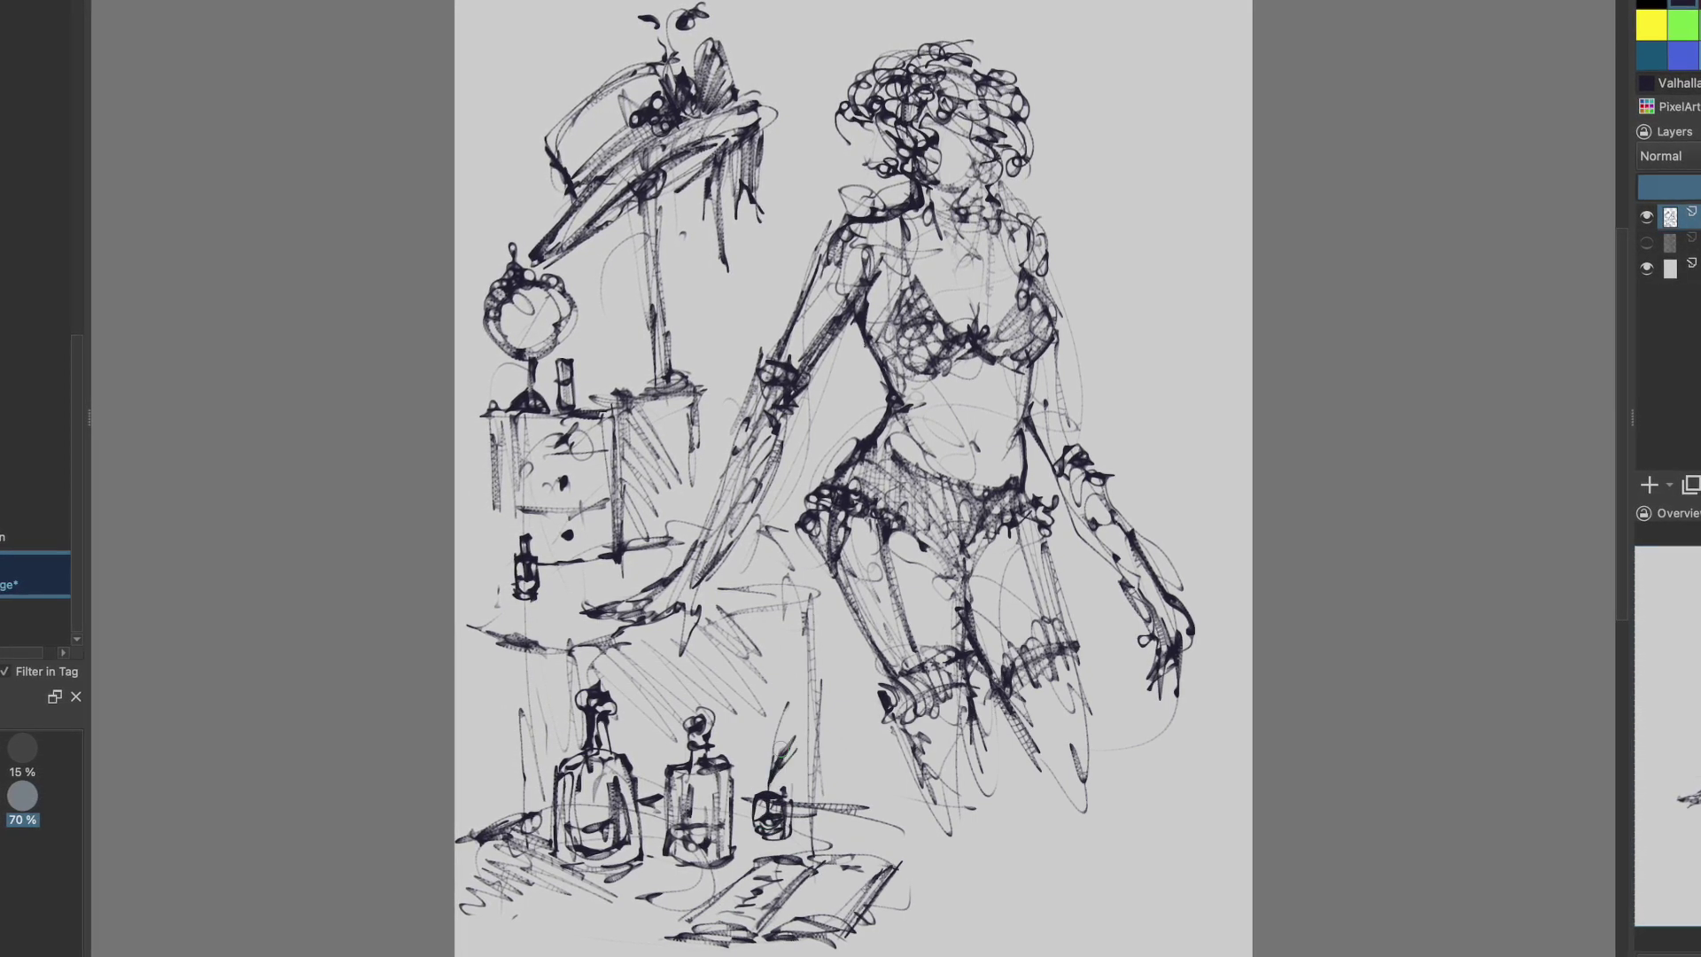
{"action": "mouse_move", "coordinate": [791, 679]}
{"action": "left_mouse_down"}
{"action": "mouse_move", "coordinate": [777, 753]}
{"action": "mouse_move", "coordinate": [811, 645]}
{"action": "left_mouse_up"}
{"action": "left_click_drag", "start_coordinate": [759, 719], "coordinate": [772, 762]}
{"action": "left_click_drag", "start_coordinate": [811, 647], "coordinate": [787, 696]}
{"action": "left_click_drag", "start_coordinate": [794, 710], "coordinate": [780, 760]}
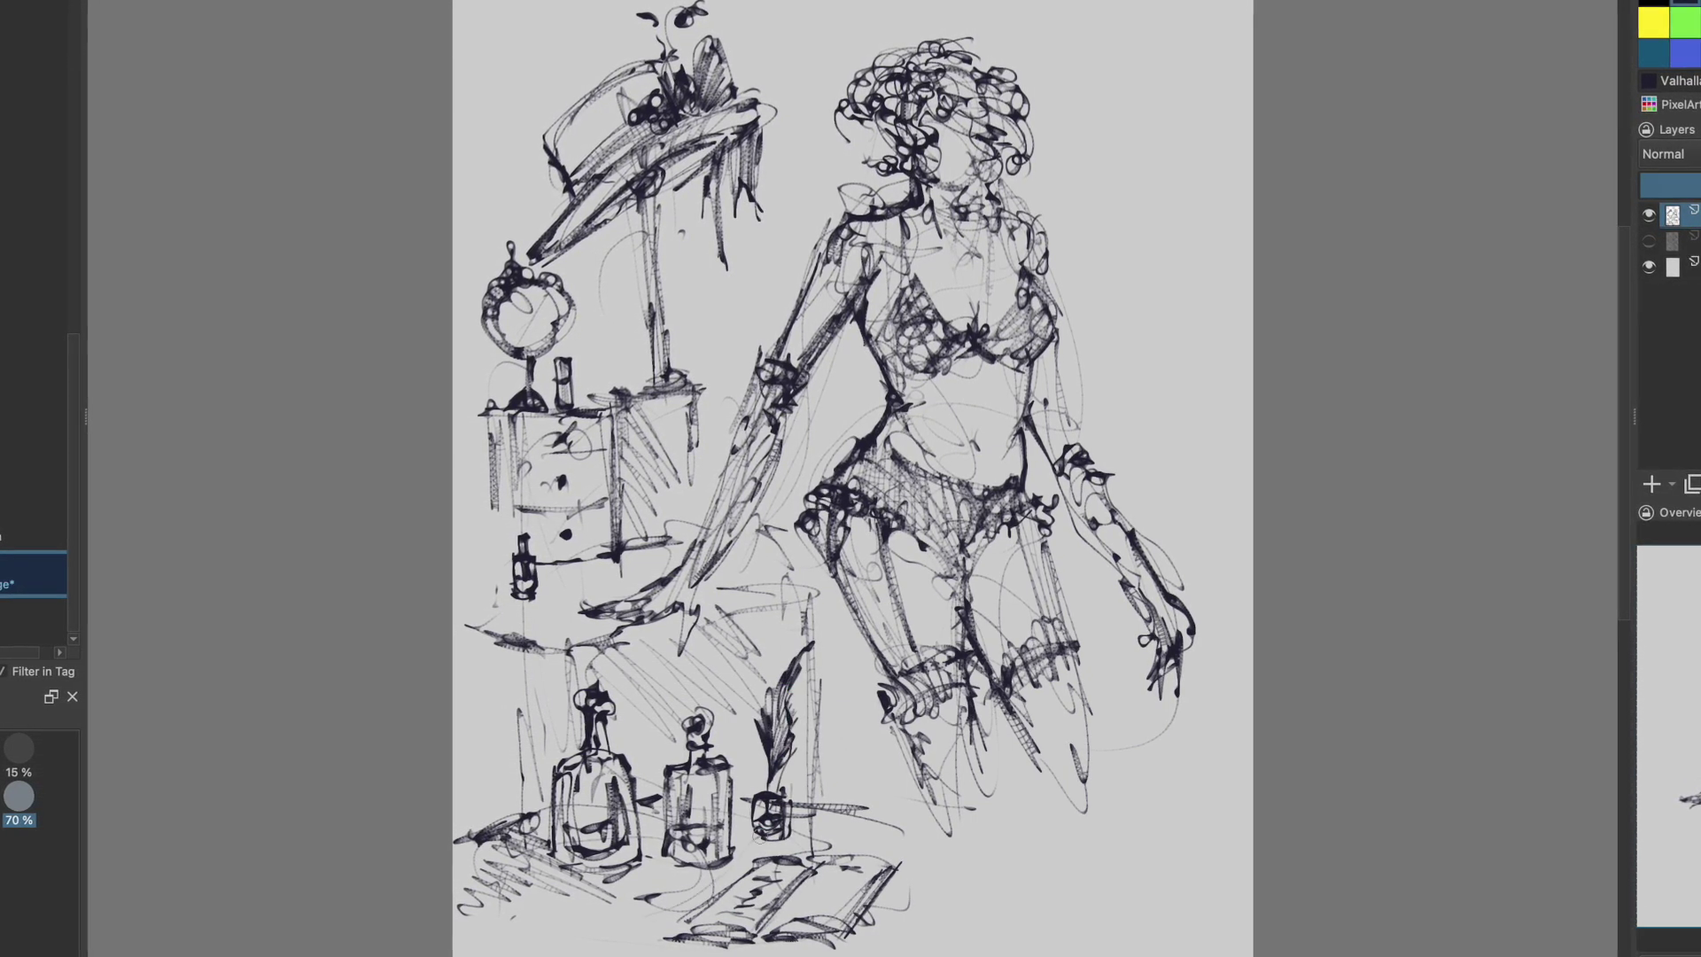
Add loose shading strokes to the tabletop in the lower foreground corner beneath the perfume bottles.
{"action": "left_click_drag", "start_coordinate": [471, 897], "coordinate": [508, 926]}
{"action": "left_click_drag", "start_coordinate": [478, 911], "coordinate": [590, 920]}
{"action": "left_click_drag", "start_coordinate": [521, 936], "coordinate": [561, 946]}
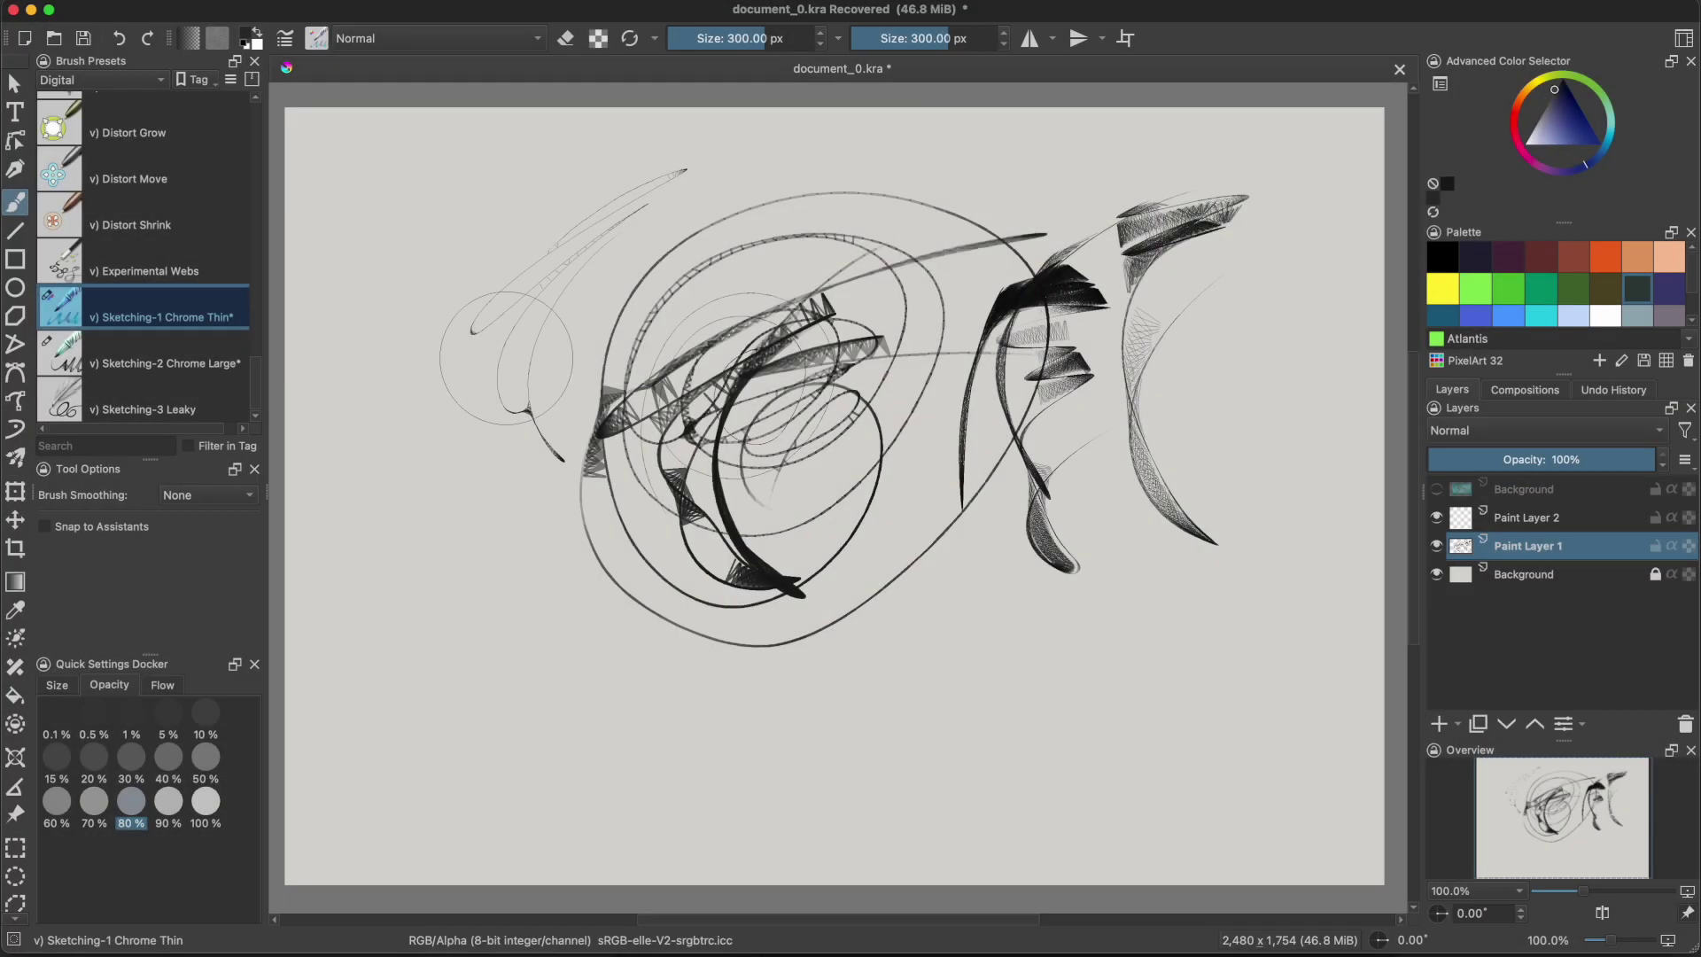
Return to document_0.kra and layer large webbed curves over the abstract sketch with Sketching-1 Chrome Thin at 300 px.
{"action": "mouse_move", "coordinate": [479, 461]}
{"action": "left_mouse_down"}
{"action": "mouse_move", "coordinate": [483, 558]}
{"action": "mouse_move", "coordinate": [816, 283]}
{"action": "mouse_move", "coordinate": [529, 443]}
{"action": "left_mouse_up"}
{"action": "mouse_move", "coordinate": [736, 541]}
{"action": "left_mouse_down"}
{"action": "mouse_move", "coordinate": [728, 290]}
{"action": "mouse_move", "coordinate": [784, 252]}
{"action": "mouse_move", "coordinate": [909, 391]}
{"action": "mouse_move", "coordinate": [843, 563]}
{"action": "mouse_move", "coordinate": [965, 567]}
{"action": "mouse_move", "coordinate": [938, 638]}
{"action": "mouse_move", "coordinate": [992, 726]}
{"action": "mouse_move", "coordinate": [974, 673]}
{"action": "mouse_move", "coordinate": [1036, 686]}
{"action": "mouse_move", "coordinate": [1177, 626]}
{"action": "mouse_move", "coordinate": [1045, 686]}
{"action": "mouse_move", "coordinate": [1084, 573]}
{"action": "mouse_move", "coordinate": [1054, 638]}
{"action": "mouse_move", "coordinate": [1256, 523]}
{"action": "mouse_move", "coordinate": [1090, 602]}
{"action": "mouse_move", "coordinate": [966, 589]}
{"action": "left_mouse_up"}
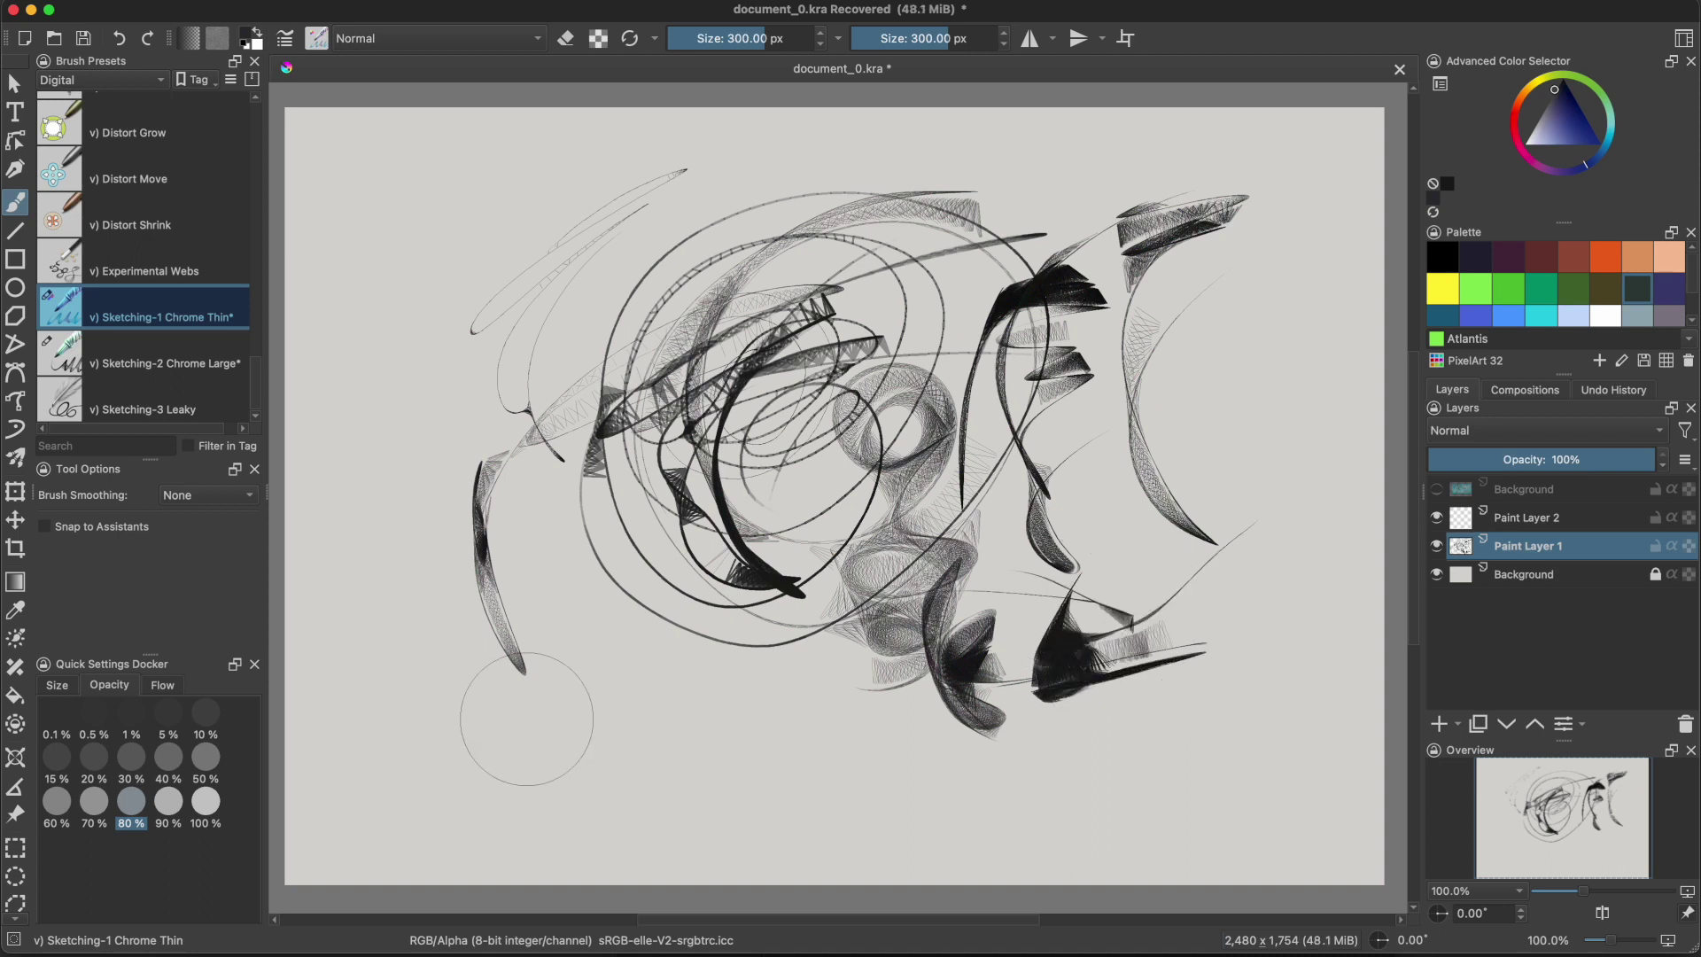
{"action": "mouse_move", "coordinate": [840, 157]}
{"action": "left_mouse_down"}
{"action": "mouse_move", "coordinate": [372, 328]}
{"action": "mouse_move", "coordinate": [420, 439]}
{"action": "left_mouse_up"}
{"action": "mouse_move", "coordinate": [560, 363]}
{"action": "left_mouse_down"}
{"action": "mouse_move", "coordinate": [411, 399]}
{"action": "mouse_move", "coordinate": [722, 336]}
{"action": "mouse_move", "coordinate": [766, 521]}
{"action": "mouse_move", "coordinate": [611, 675]}
{"action": "mouse_move", "coordinate": [520, 707]}
{"action": "mouse_move", "coordinate": [613, 529]}
{"action": "mouse_move", "coordinate": [623, 462]}
{"action": "left_mouse_up"}
Add thick dark accent strokes to the lower part of the abstract face with Sketching-2 Chrome Large at 200 px.
{"action": "left_click", "coordinate": [227, 364]}
{"action": "mouse_move", "coordinate": [543, 584]}
{"action": "left_mouse_down"}
{"action": "mouse_move", "coordinate": [572, 470]}
{"action": "mouse_move", "coordinate": [554, 625]}
{"action": "left_mouse_up"}
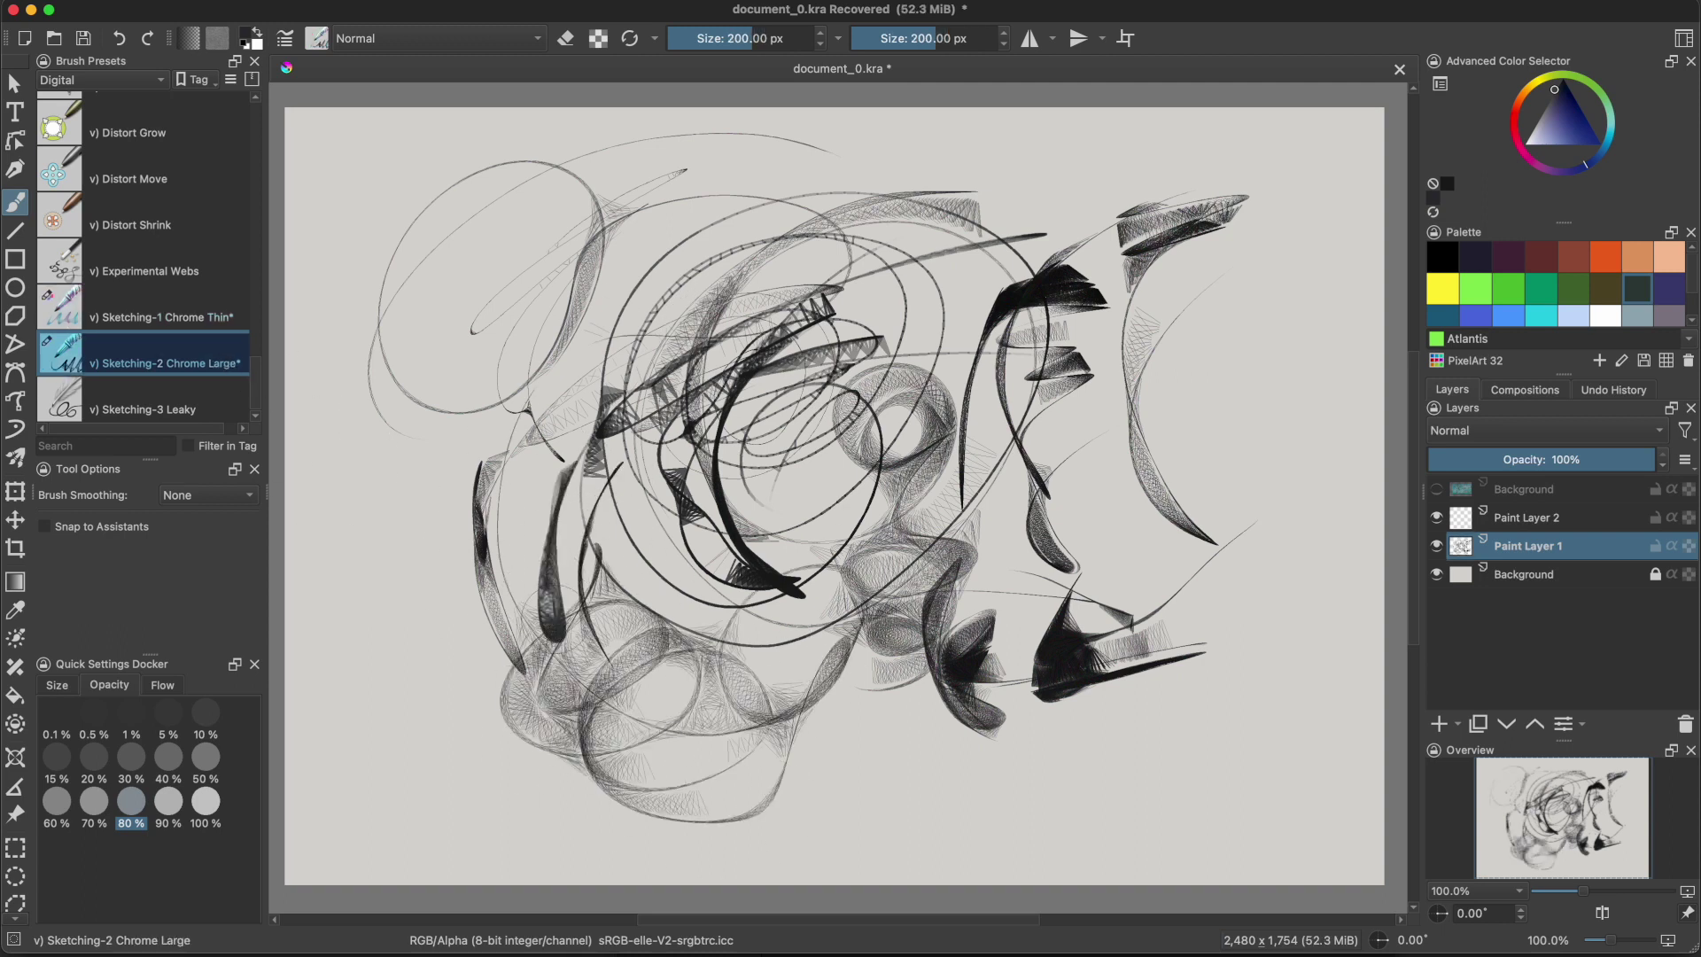
{"action": "left_click_drag", "start_coordinate": [571, 540], "coordinate": [612, 629]}
{"action": "left_click_drag", "start_coordinate": [567, 469], "coordinate": [550, 621]}
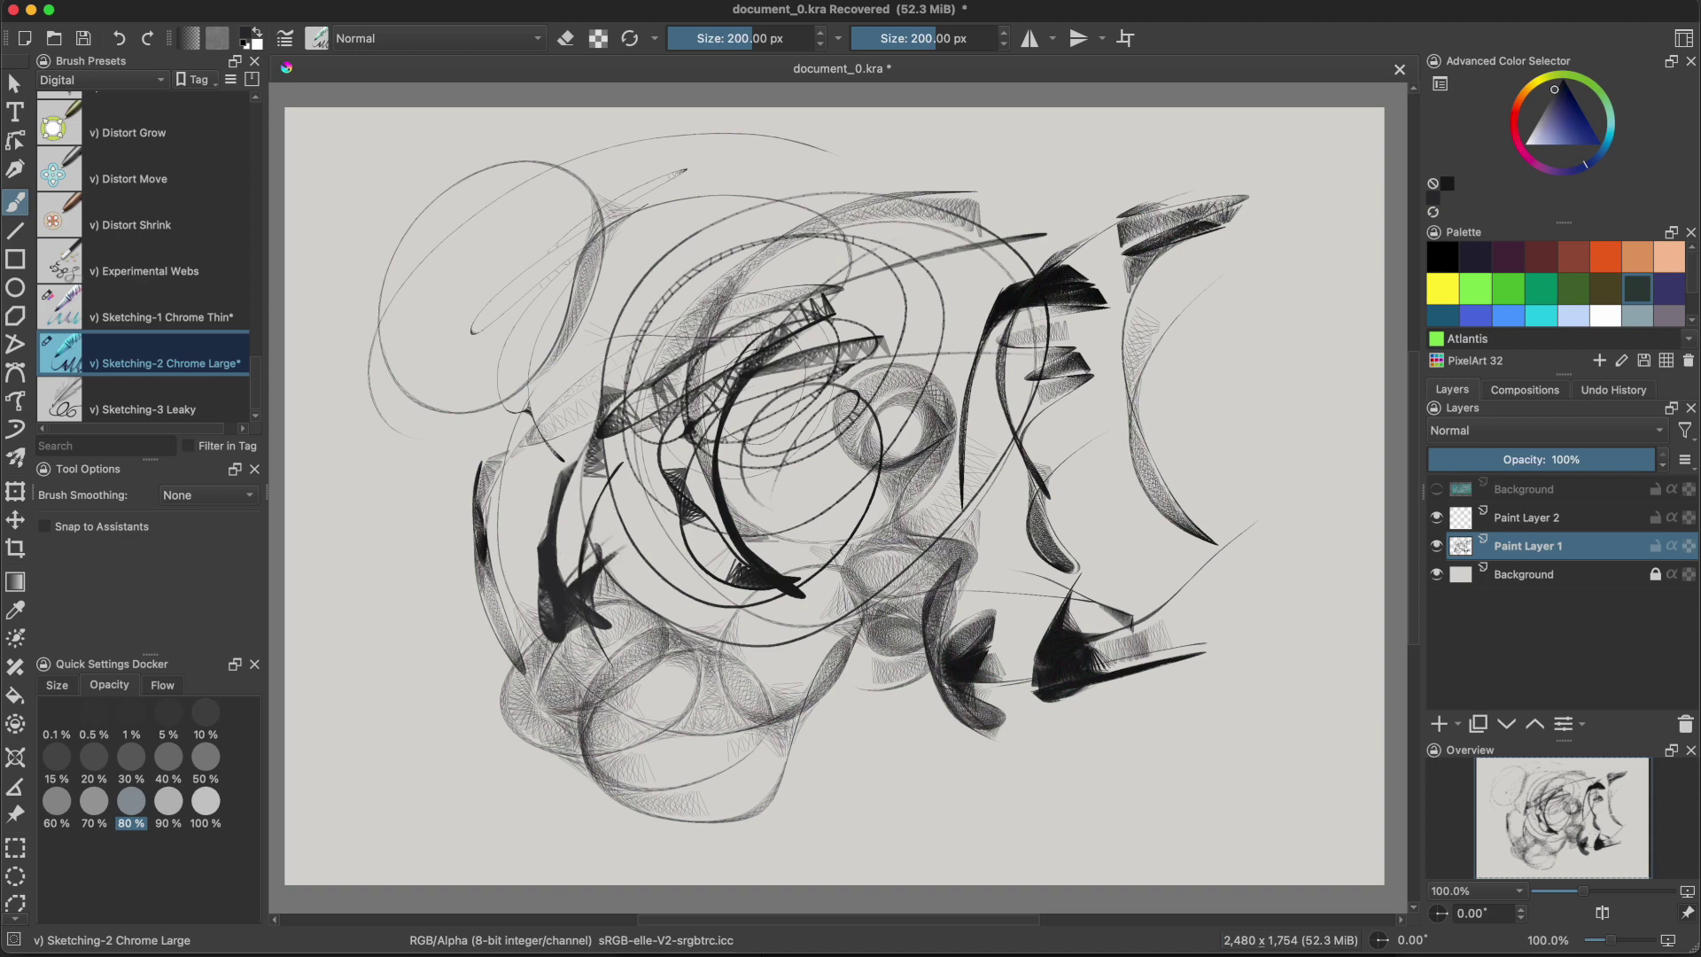
{"action": "left_click_drag", "start_coordinate": [713, 569], "coordinate": [638, 583]}
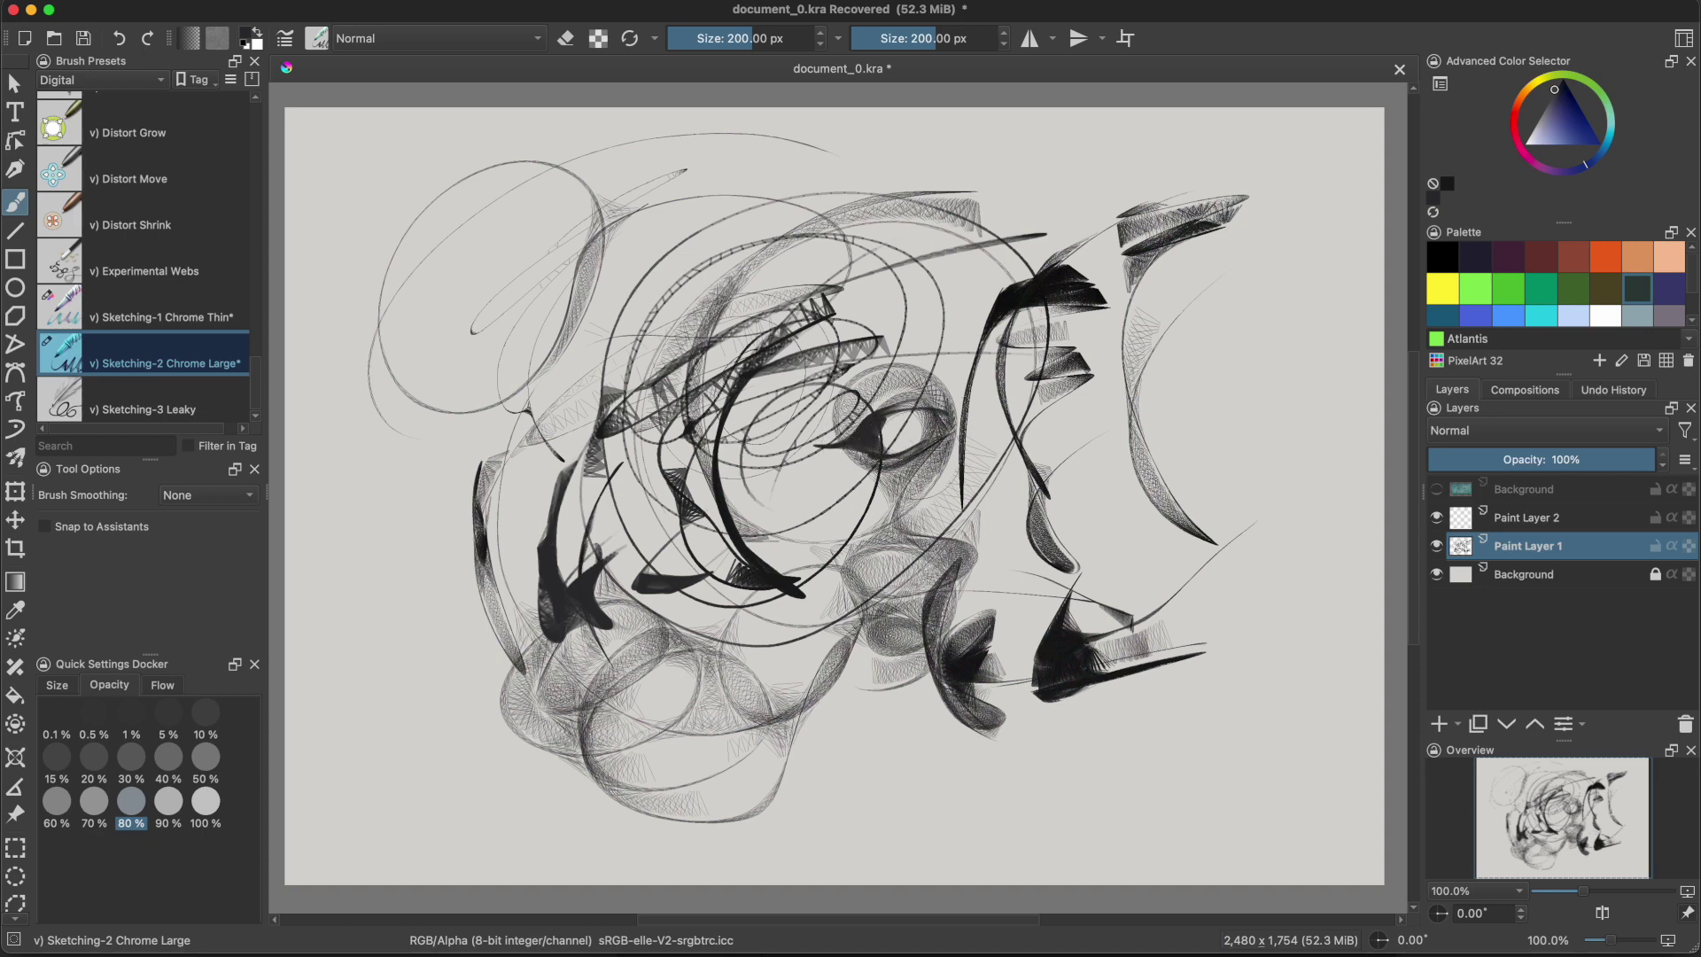
Draw the crease above the eye with Sketching-1 Chrome Thin and pick a dark grey brush colour.
{"action": "left_click", "coordinate": [213, 321]}
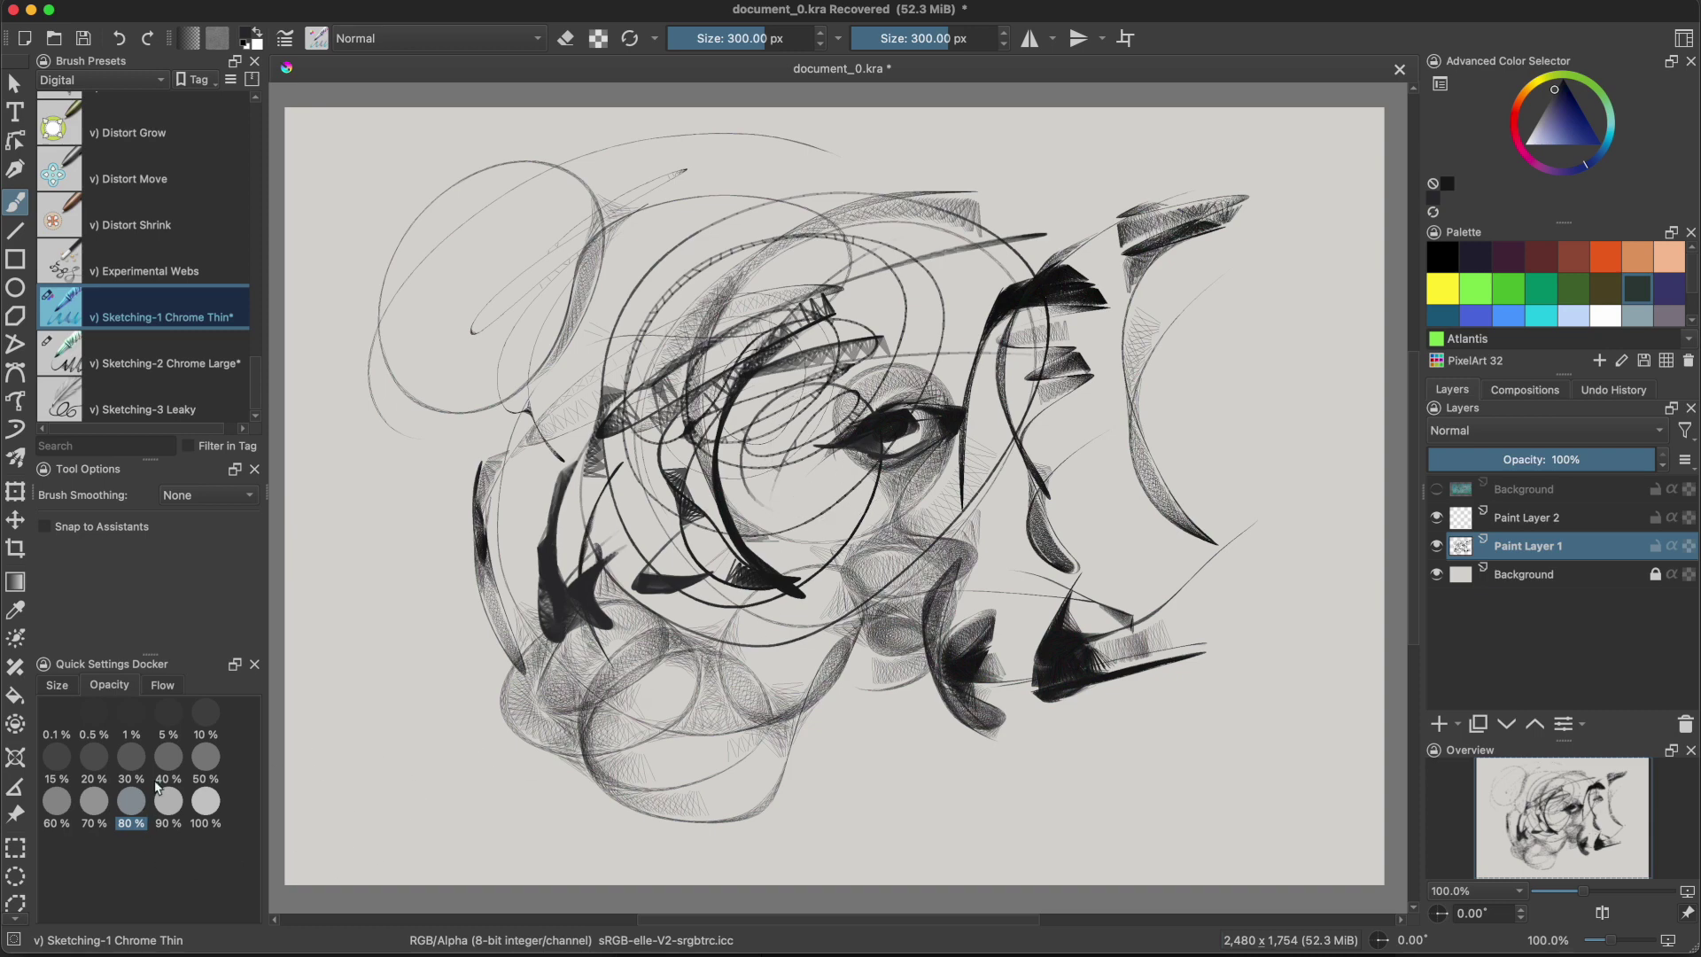
{"action": "left_click", "coordinate": [173, 690]}
{"action": "left_click_drag", "start_coordinate": [953, 388], "coordinate": [857, 413]}
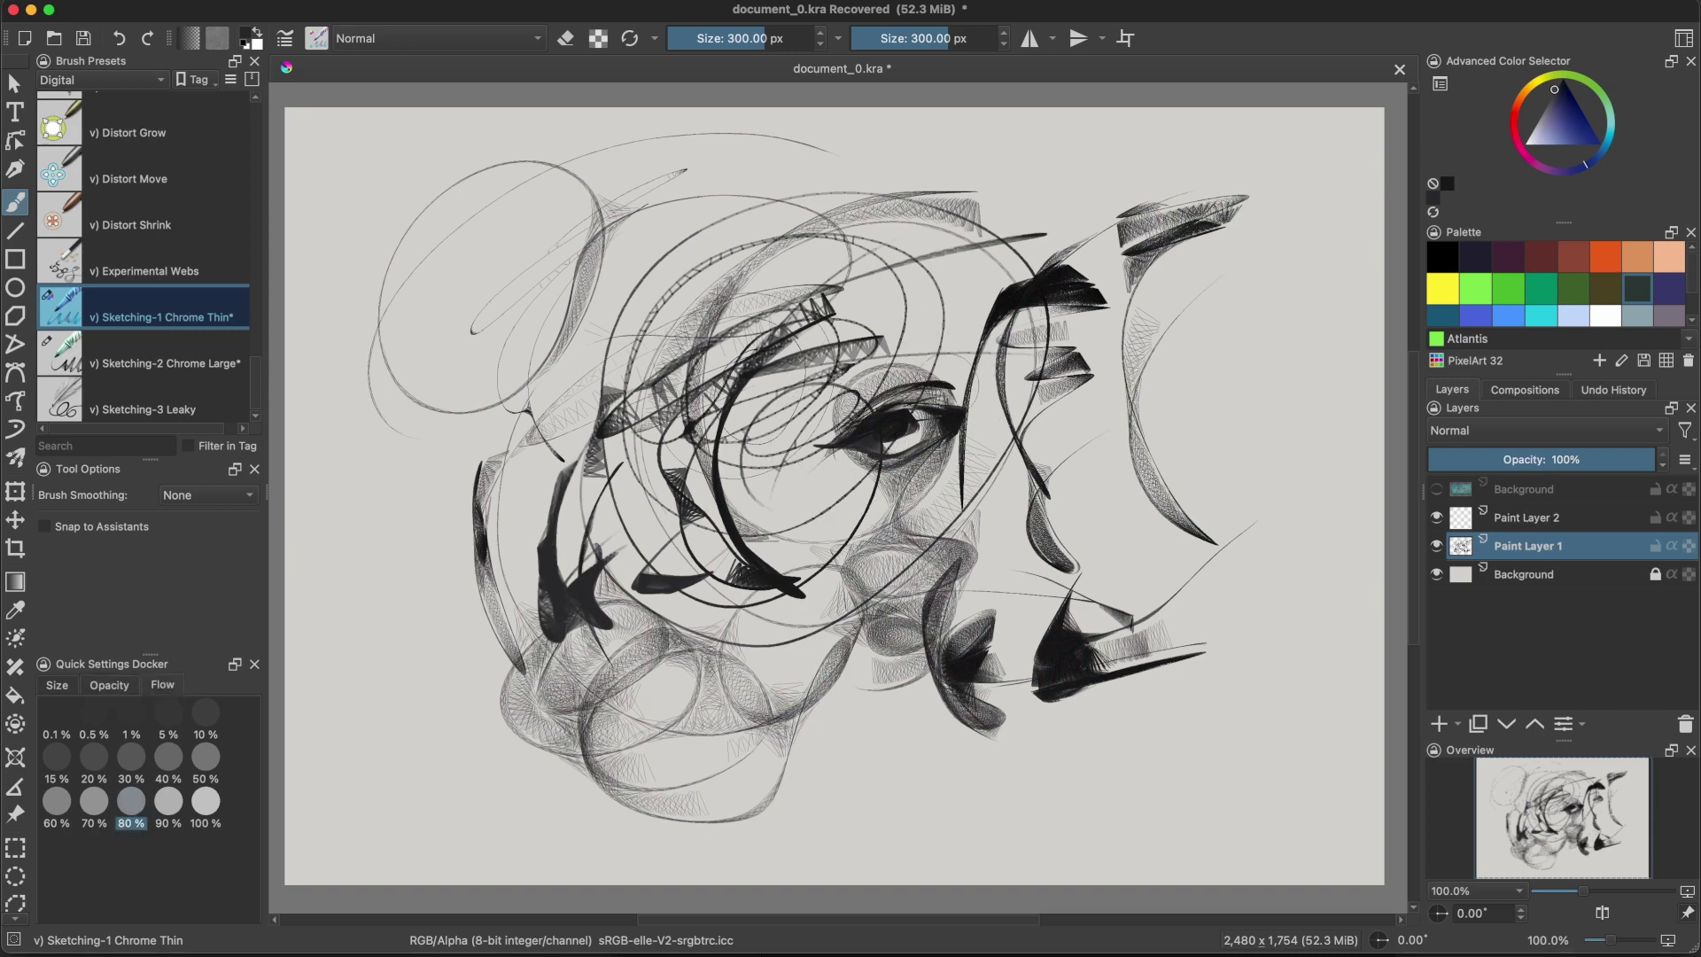
{"action": "left_click", "coordinate": [1553, 94]}
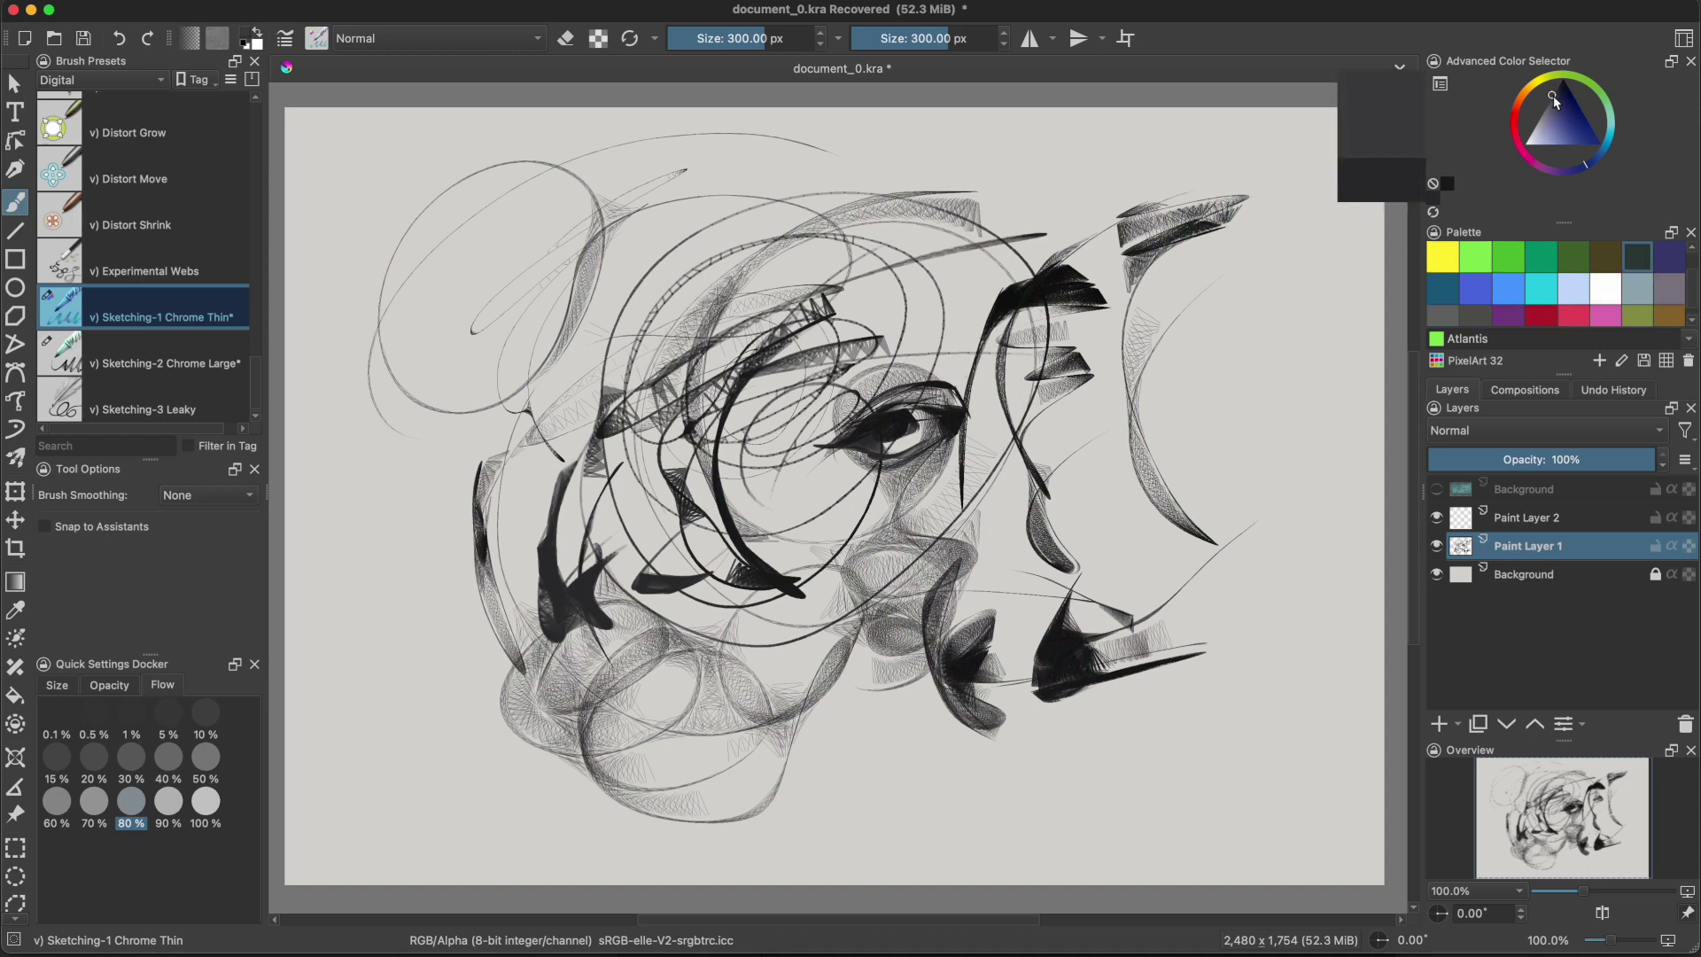
Add a short dark grey shading stroke across the eye of the abstract face in document_0.kra.
{"action": "left_click_drag", "start_coordinate": [939, 406], "coordinate": [919, 436]}
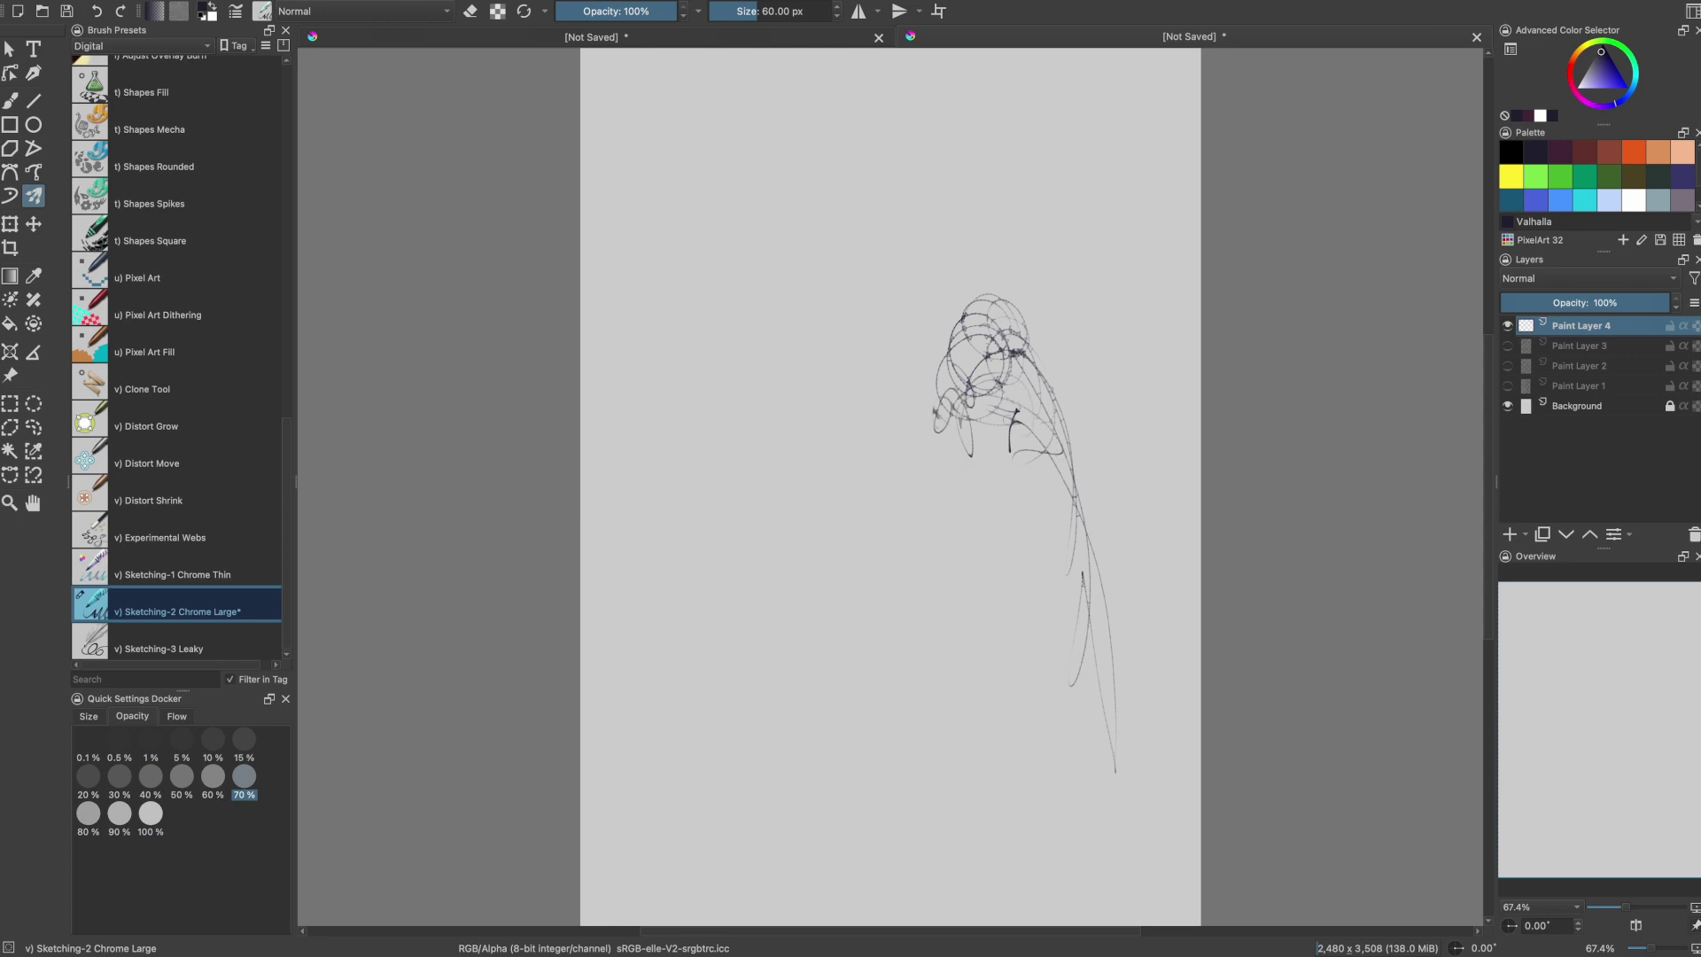
On Paint Layer 4 of the unsaved document, sketch a hunched walking figure's torso, legs and feet with Sketching-2 Chrome Large at 60 px.
{"action": "left_click_drag", "start_coordinate": [1017, 415], "coordinate": [1063, 498]}
{"action": "left_click_drag", "start_coordinate": [965, 409], "coordinate": [1038, 626]}
{"action": "left_click_drag", "start_coordinate": [1063, 440], "coordinate": [1105, 759]}
{"action": "left_click_drag", "start_coordinate": [1104, 744], "coordinate": [1059, 761]}
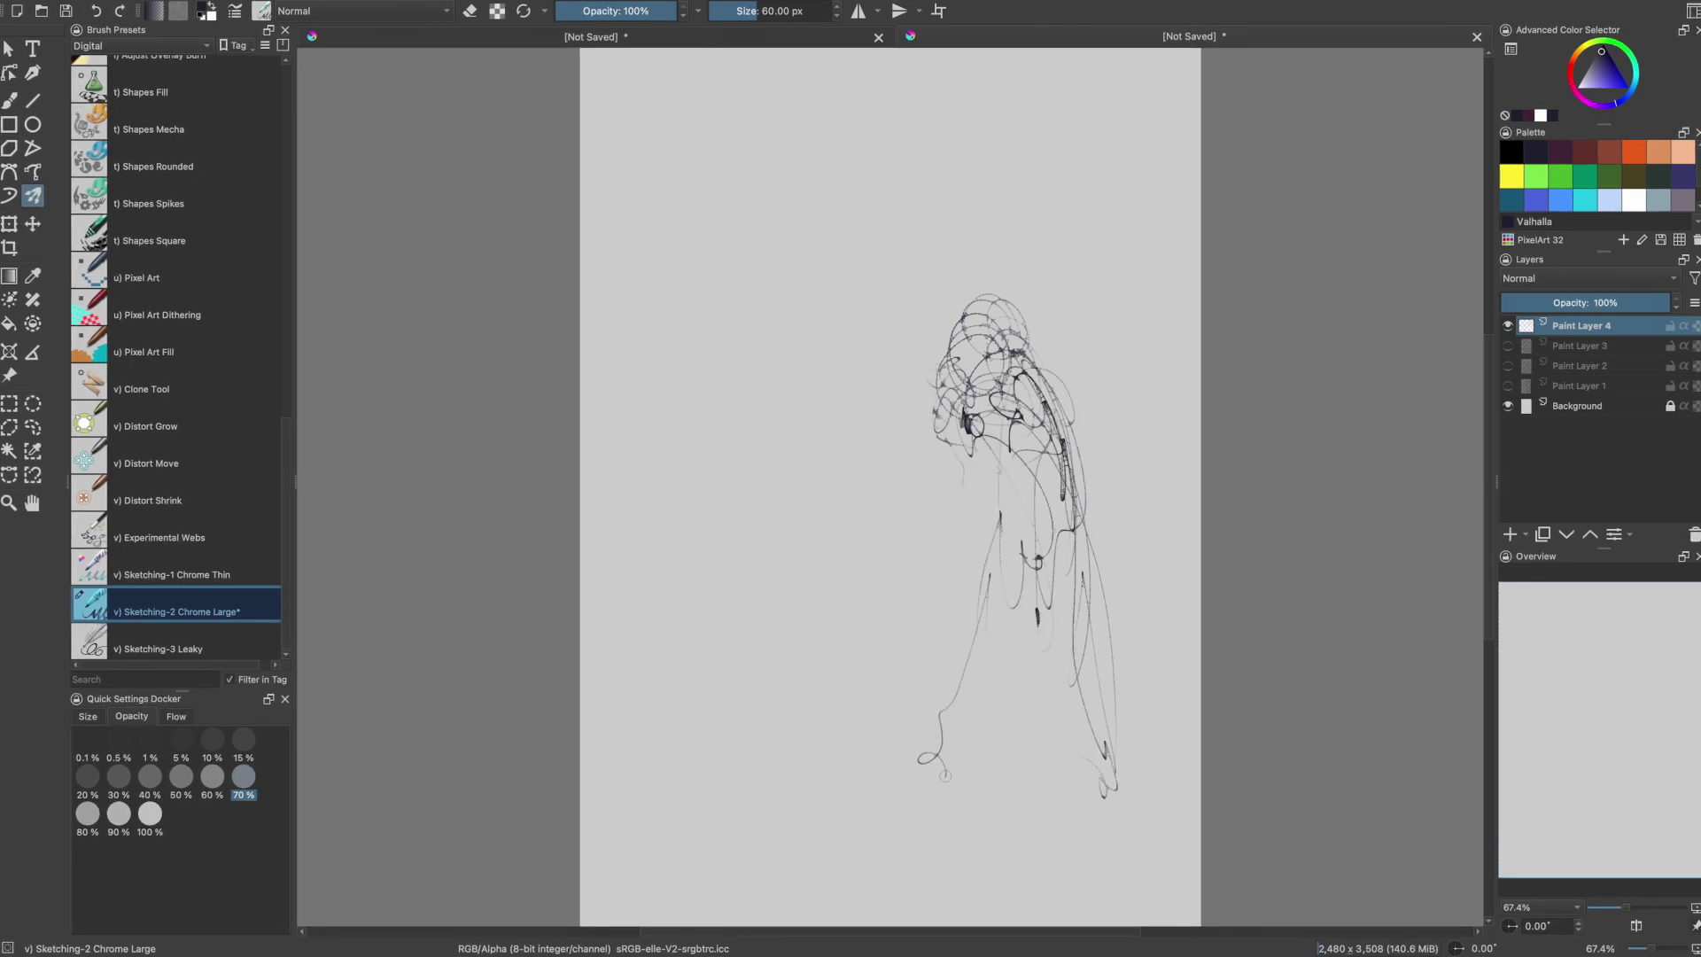
{"action": "mouse_move", "coordinate": [945, 775]}
{"action": "left_mouse_down"}
{"action": "mouse_move", "coordinate": [894, 762]}
{"action": "mouse_move", "coordinate": [1077, 797]}
{"action": "mouse_move", "coordinate": [921, 810]}
{"action": "left_mouse_up"}
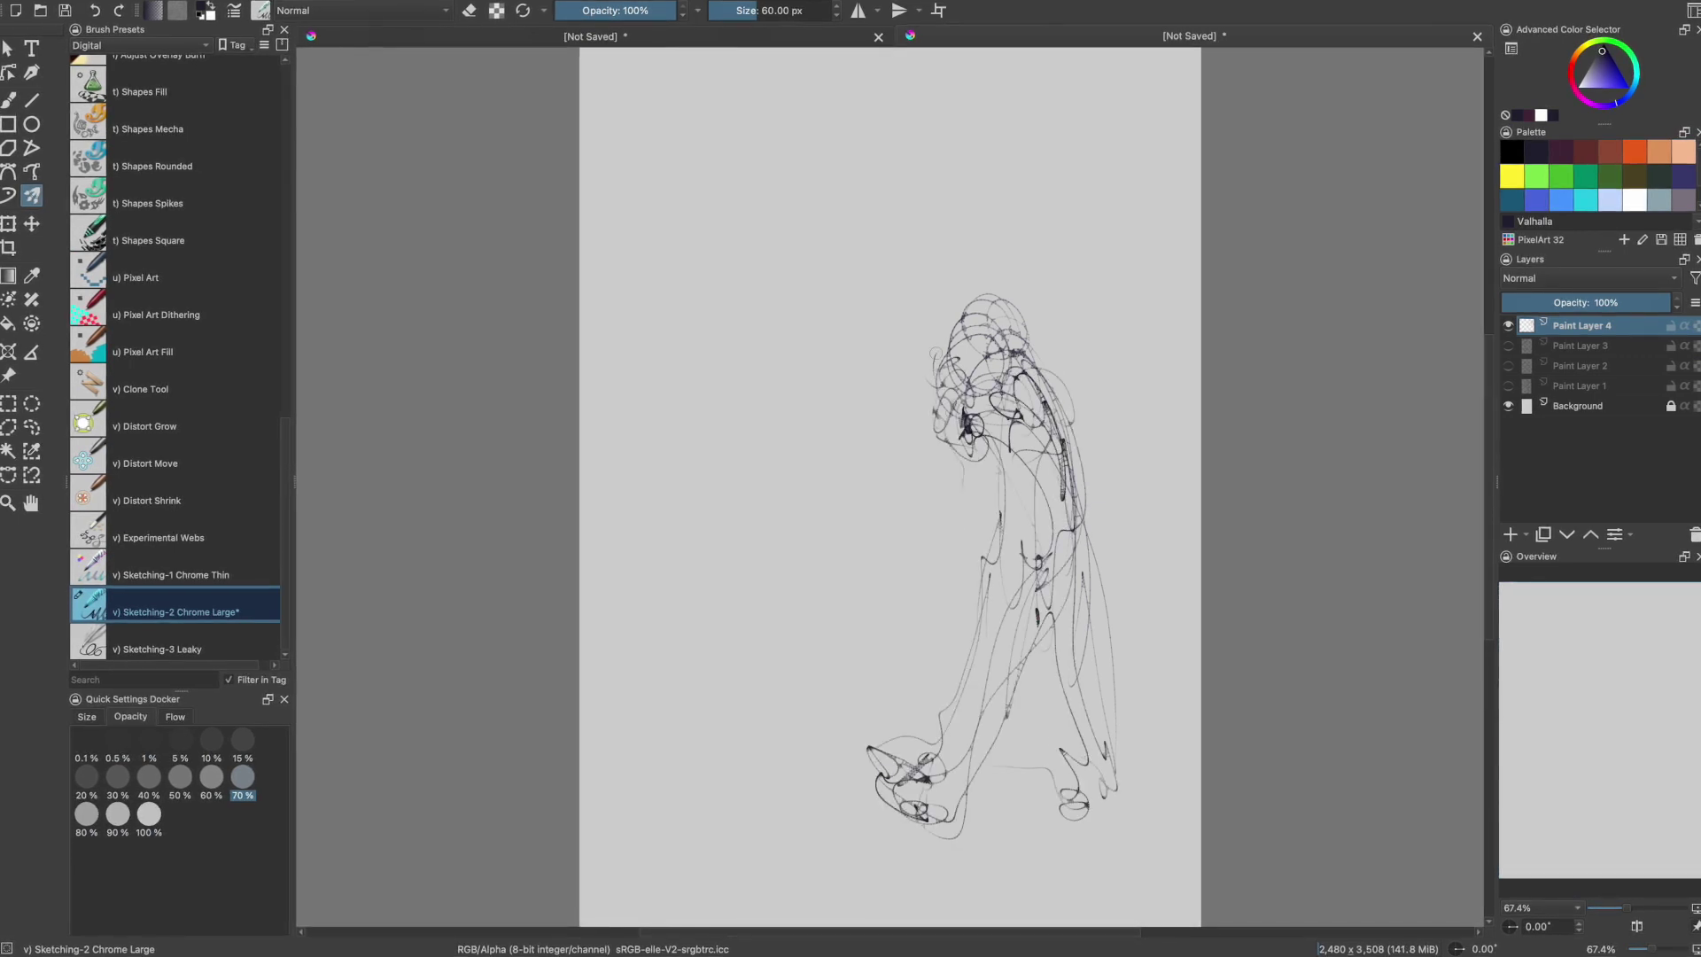
Define the hunched figure's round head, torso contours and knees with darker overlapping strokes.
{"action": "mouse_move", "coordinate": [930, 319]}
{"action": "left_mouse_down"}
{"action": "mouse_move", "coordinate": [1010, 452]}
{"action": "mouse_move", "coordinate": [1050, 616]}
{"action": "left_mouse_up"}
{"action": "left_click_drag", "start_coordinate": [949, 716], "coordinate": [970, 673]}
{"action": "left_click_drag", "start_coordinate": [1012, 598], "coordinate": [978, 651]}
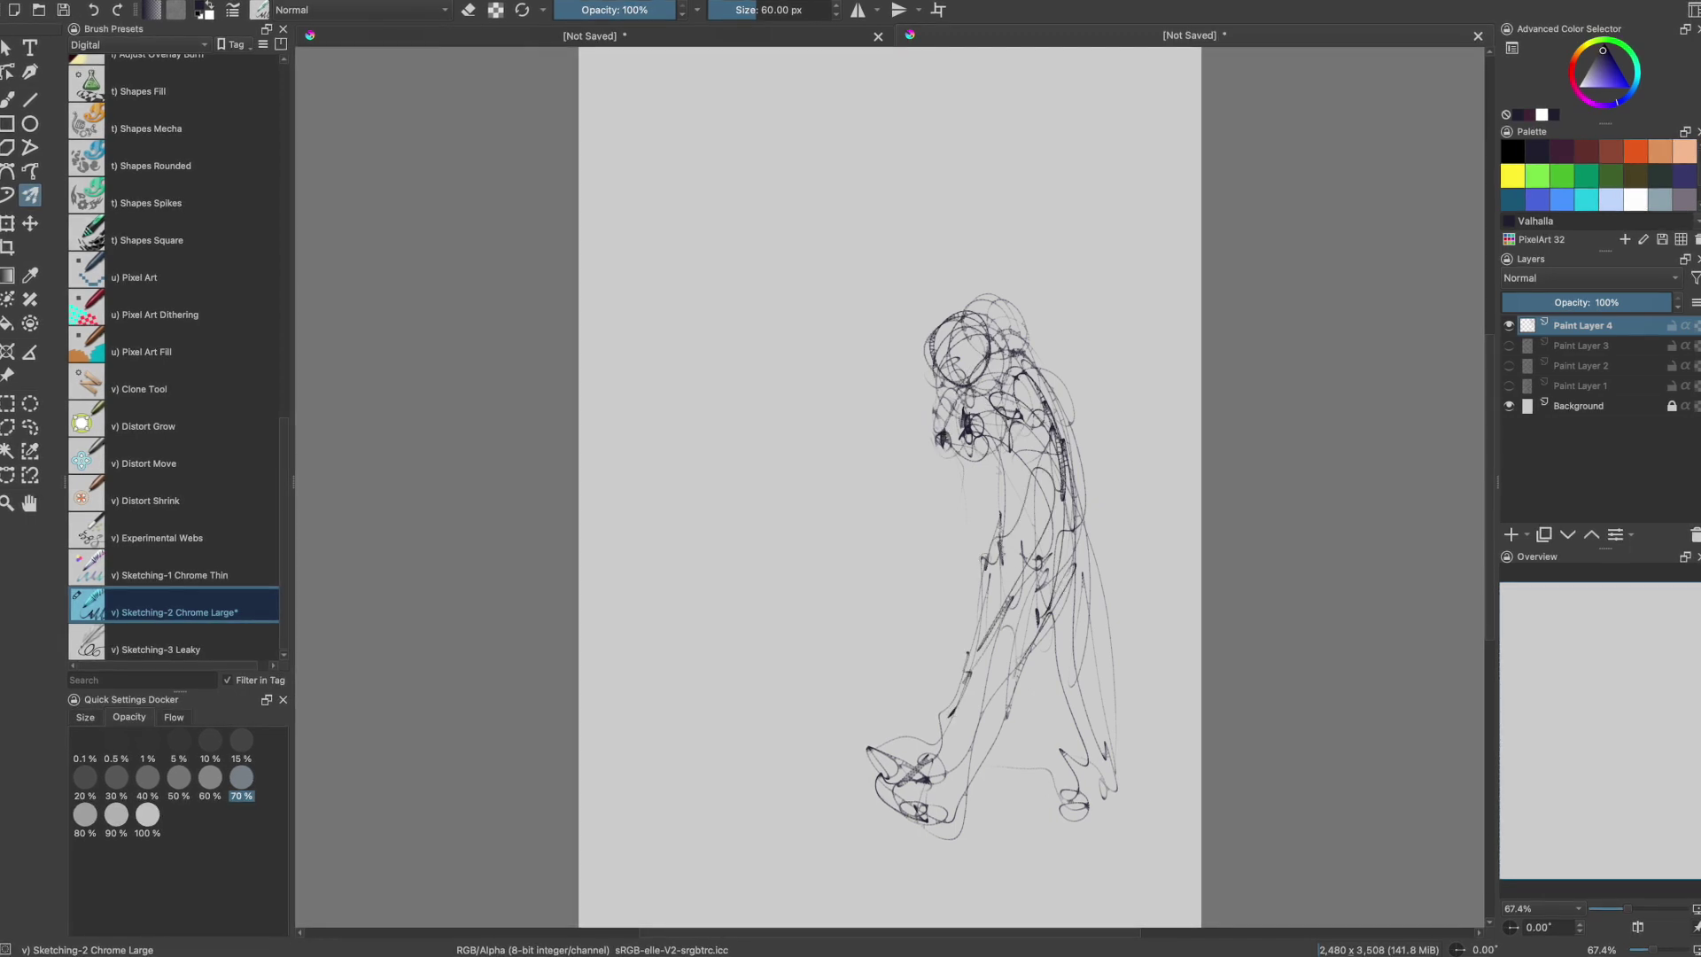
{"action": "left_click_drag", "start_coordinate": [989, 510], "coordinate": [985, 569]}
{"action": "left_click_drag", "start_coordinate": [960, 468], "coordinate": [985, 501]}
{"action": "left_click_drag", "start_coordinate": [1027, 404], "coordinate": [1047, 577]}
{"action": "left_click_drag", "start_coordinate": [1047, 585], "coordinate": [1044, 606]}
Draw the figure's hand resting on a long slanted walking stick and mark the start of the outstretched arm.
{"action": "mouse_move", "coordinate": [1038, 421]}
{"action": "left_mouse_down"}
{"action": "mouse_move", "coordinate": [995, 530]}
{"action": "mouse_move", "coordinate": [945, 558]}
{"action": "left_mouse_up"}
{"action": "left_click_drag", "start_coordinate": [923, 487], "coordinate": [898, 534]}
{"action": "left_click_drag", "start_coordinate": [893, 553], "coordinate": [868, 559]}
{"action": "left_click_drag", "start_coordinate": [966, 537], "coordinate": [926, 568]}
{"action": "mouse_move", "coordinate": [934, 569]}
{"action": "left_mouse_down"}
{"action": "mouse_move", "coordinate": [1046, 854]}
{"action": "mouse_move", "coordinate": [1024, 824]}
{"action": "left_mouse_up"}
{"action": "left_click_drag", "start_coordinate": [997, 717], "coordinate": [1046, 841]}
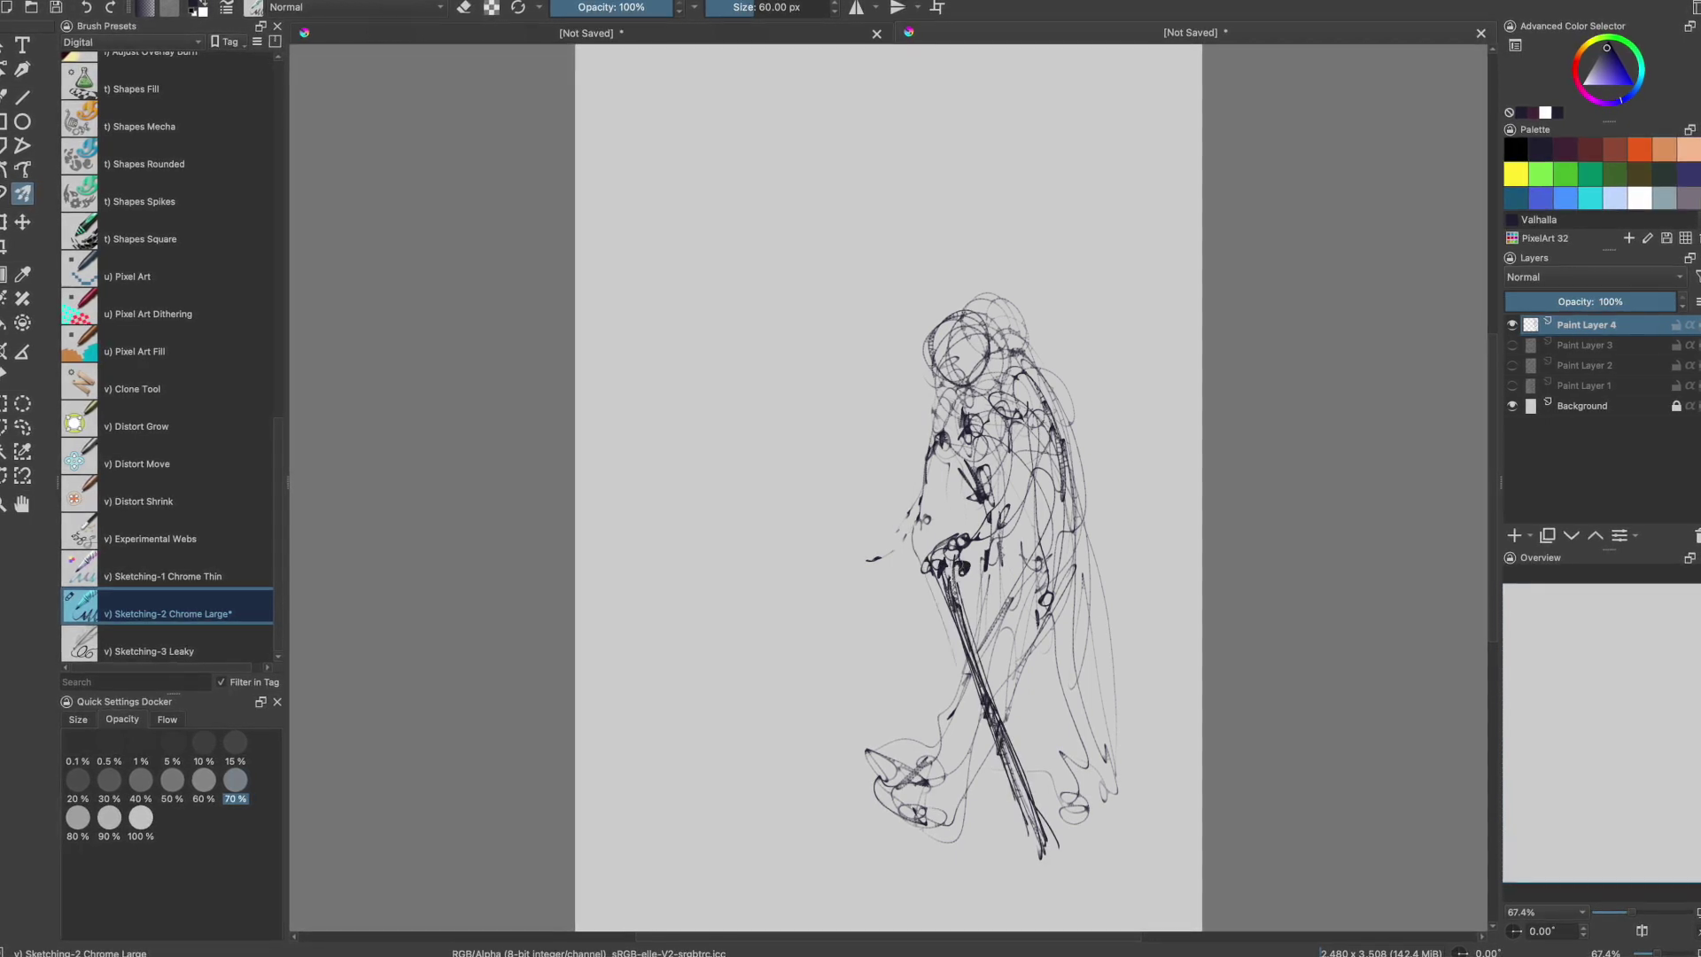
Darken the figure's head outline, chest and bent arm, and hatch the rear leg.
{"action": "left_click_drag", "start_coordinate": [991, 337], "coordinate": [925, 377]}
{"action": "mouse_move", "coordinate": [925, 378]}
{"action": "left_mouse_down"}
{"action": "mouse_move", "coordinate": [978, 383]}
{"action": "mouse_move", "coordinate": [961, 454]}
{"action": "left_mouse_up"}
{"action": "left_click_drag", "start_coordinate": [1008, 456], "coordinate": [988, 521]}
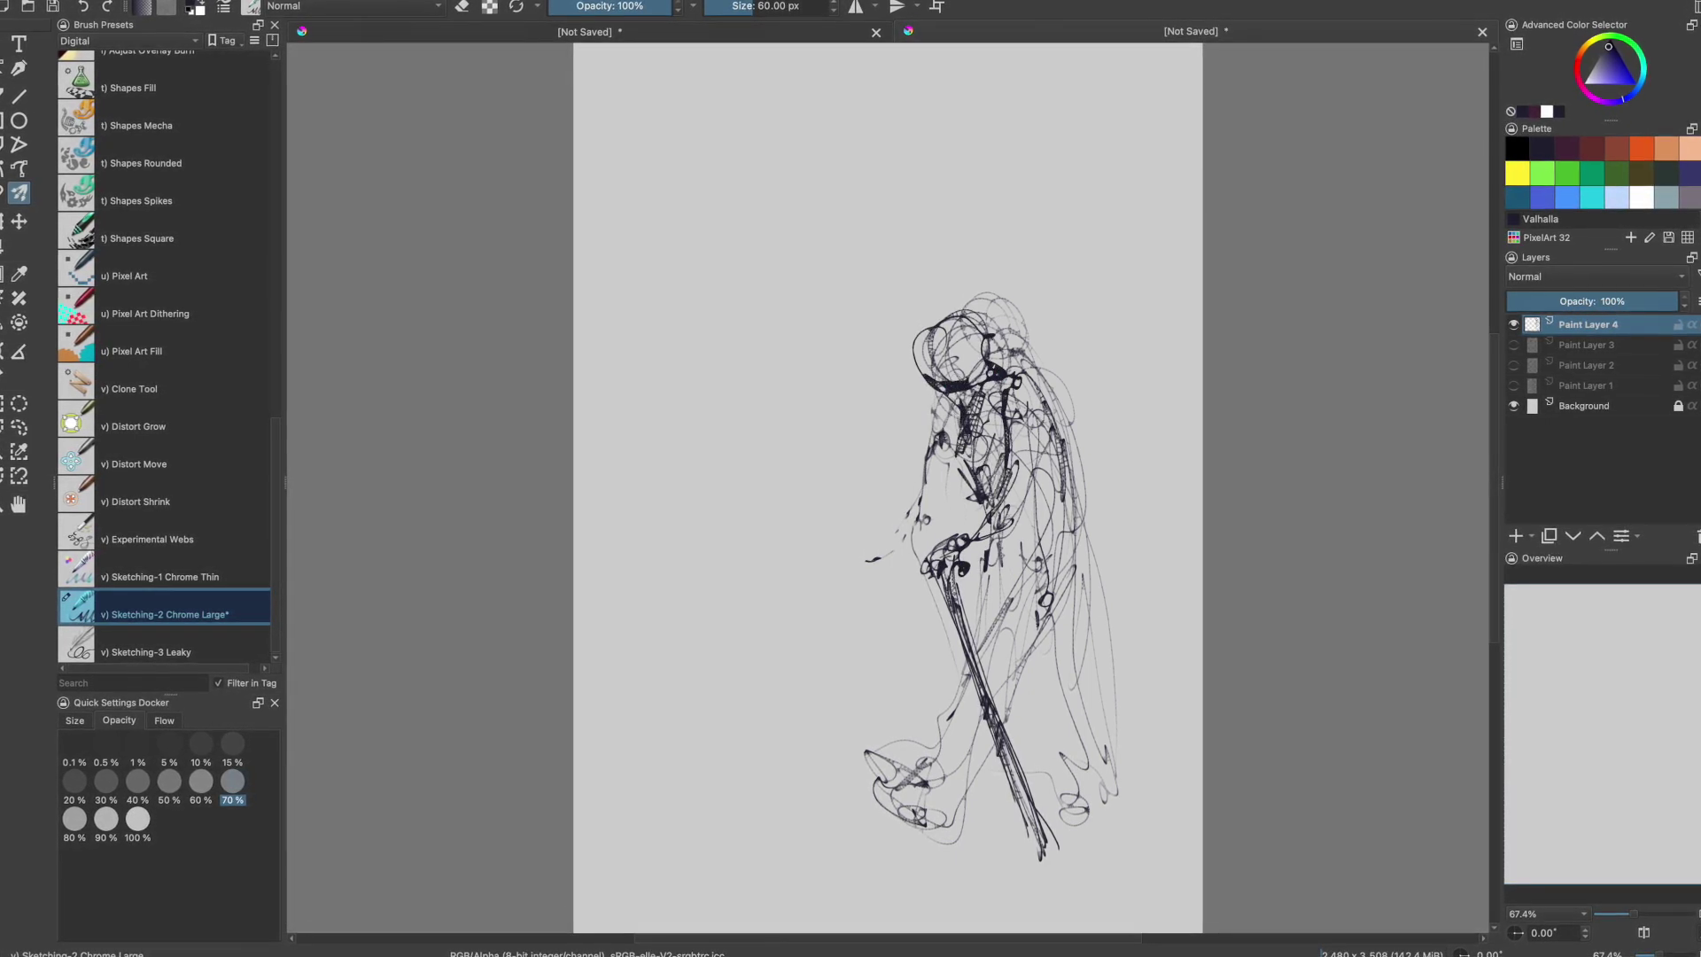
{"action": "left_click_drag", "start_coordinate": [1044, 402], "coordinate": [1001, 528]}
{"action": "left_click_drag", "start_coordinate": [1014, 593], "coordinate": [1004, 611]}
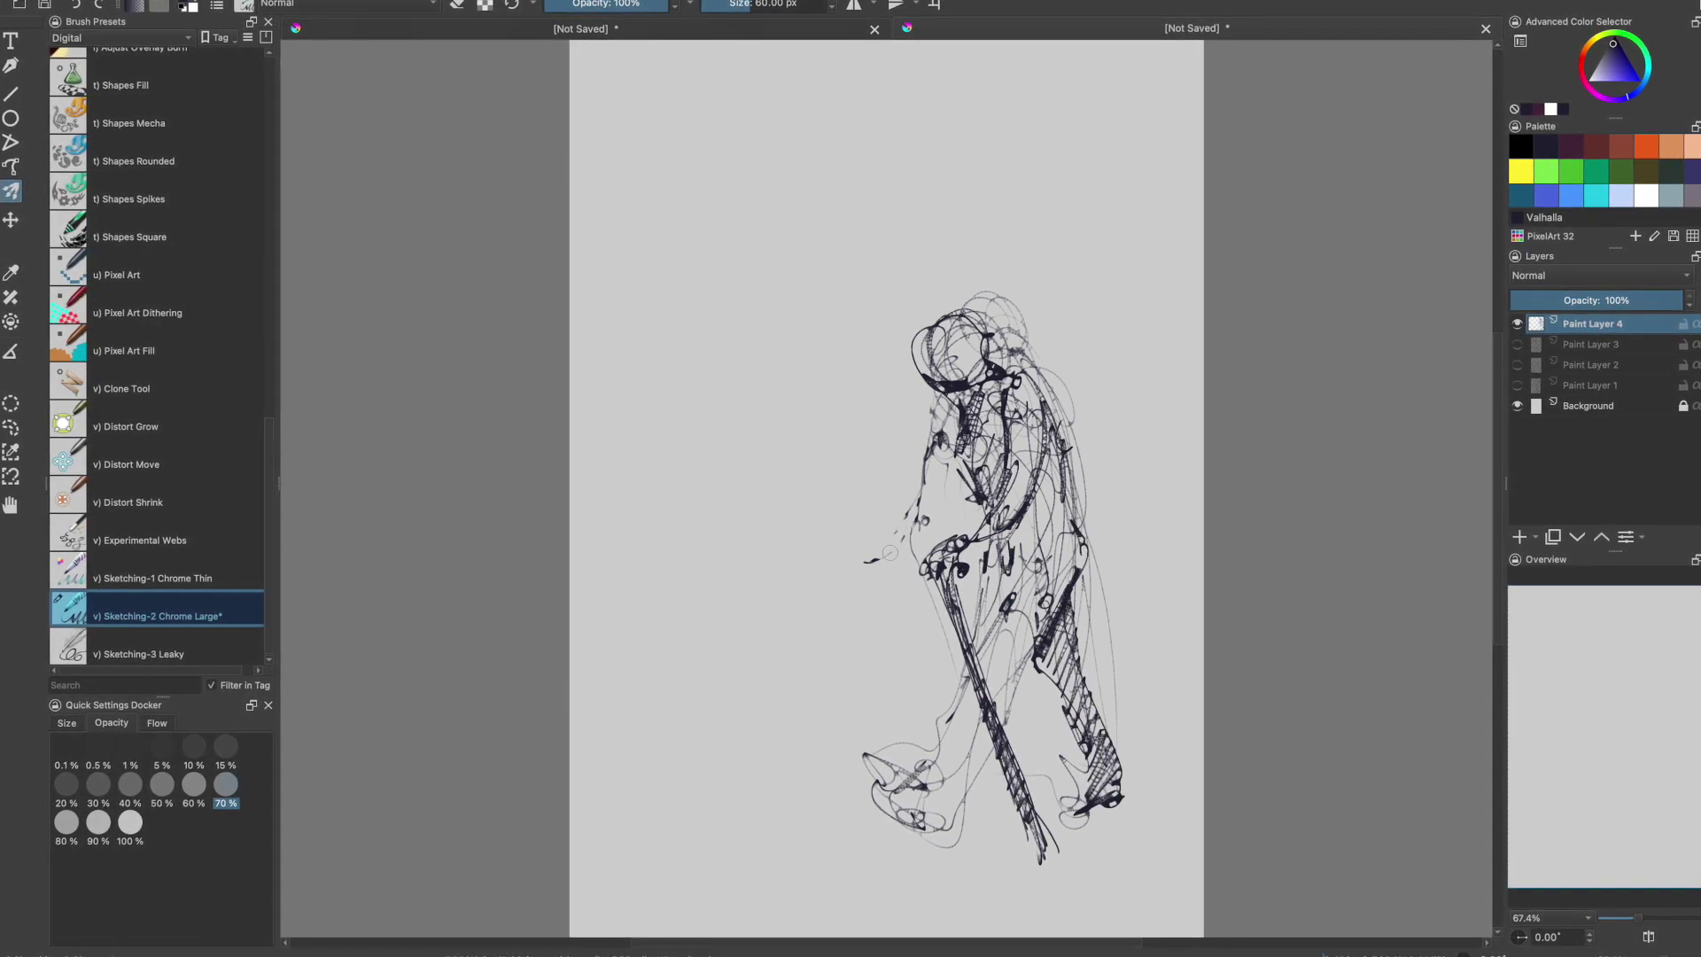
Draw the figure's outstretched arm and hand reaching forward and down.
{"action": "left_click_drag", "start_coordinate": [962, 463], "coordinate": [913, 530]}
{"action": "mouse_move", "coordinate": [955, 404]}
{"action": "left_mouse_down"}
{"action": "mouse_move", "coordinate": [884, 561]}
{"action": "mouse_move", "coordinate": [820, 647]}
{"action": "left_mouse_up"}
{"action": "left_click_drag", "start_coordinate": [953, 472], "coordinate": [893, 565]}
Thicken the figure's front leg and build up the large front foot with dark webbed strokes.
{"action": "left_click_drag", "start_coordinate": [1008, 551], "coordinate": [987, 638]}
{"action": "left_click_drag", "start_coordinate": [965, 677], "coordinate": [930, 788]}
{"action": "left_click_drag", "start_coordinate": [864, 755], "coordinate": [930, 793]}
{"action": "left_click_drag", "start_coordinate": [1035, 666], "coordinate": [964, 793]}
{"action": "left_click_drag", "start_coordinate": [868, 813], "coordinate": [921, 852]}
{"action": "left_click_drag", "start_coordinate": [964, 793], "coordinate": [921, 852]}
{"action": "left_click_drag", "start_coordinate": [846, 751], "coordinate": [855, 790]}
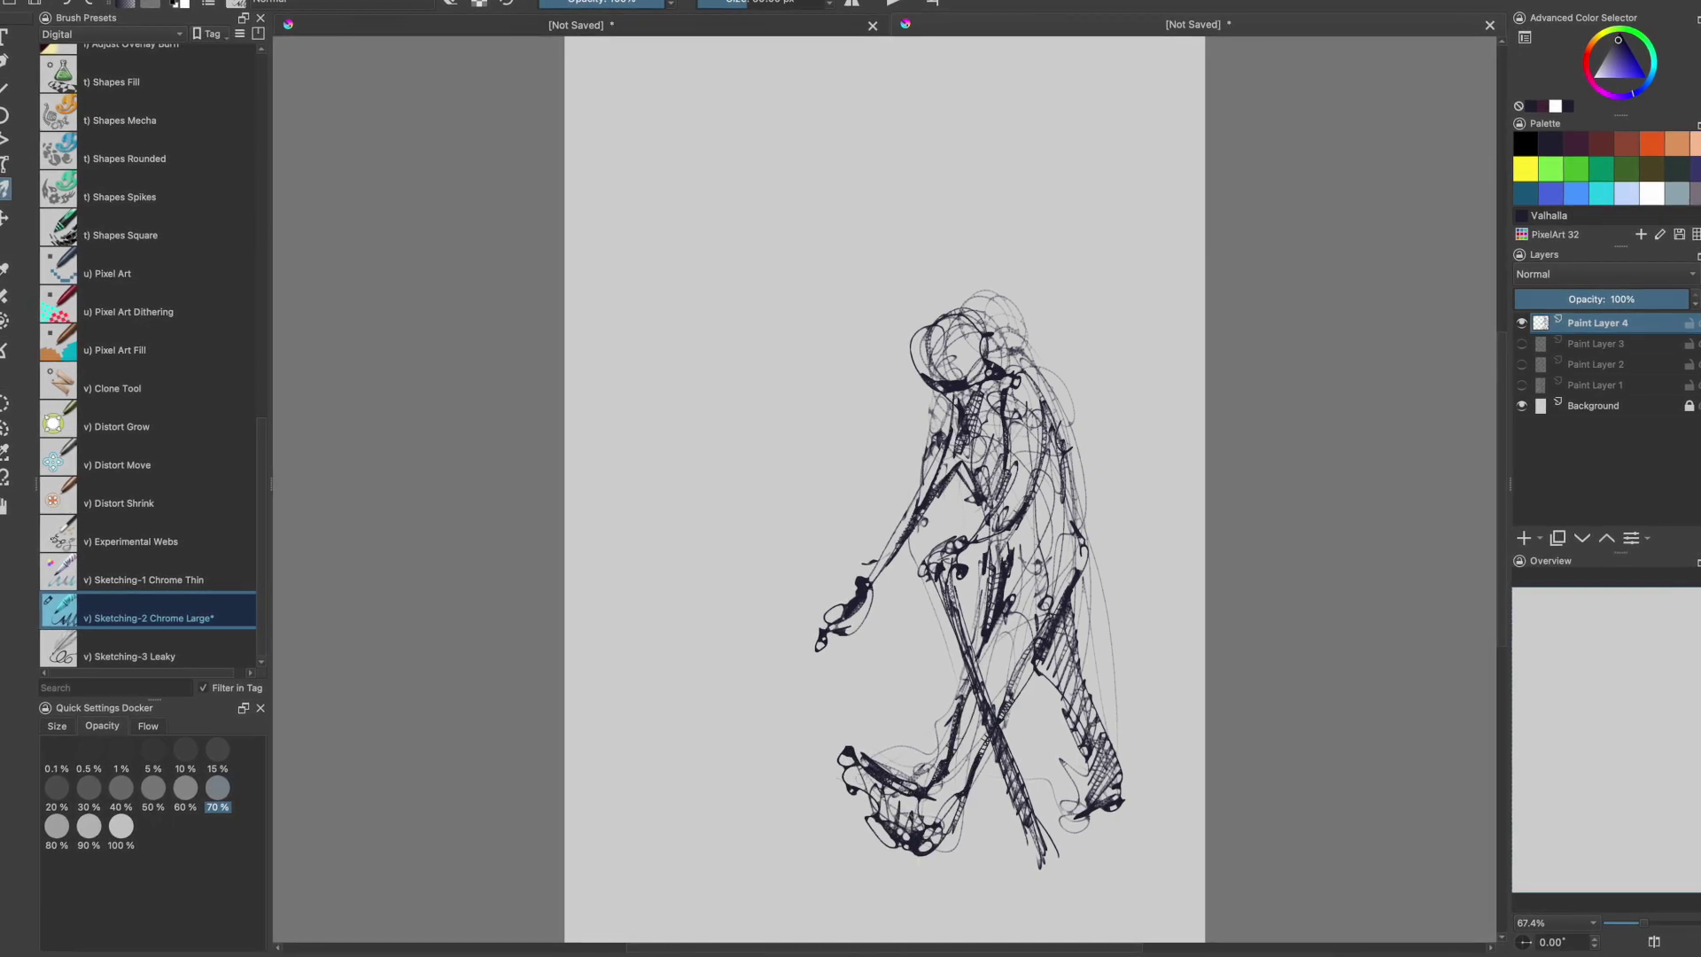
Draw a leash from the figure's hand to a small animal and sketch the animal's head, body and curled tail.
{"action": "left_click_drag", "start_coordinate": [728, 757], "coordinate": [741, 791]}
{"action": "left_click_drag", "start_coordinate": [818, 649], "coordinate": [710, 714]}
{"action": "mouse_move", "coordinate": [711, 714]}
{"action": "left_mouse_down"}
{"action": "mouse_move", "coordinate": [758, 736]}
{"action": "mouse_move", "coordinate": [639, 638]}
{"action": "left_mouse_up"}
{"action": "left_click_drag", "start_coordinate": [640, 637], "coordinate": [674, 735]}
{"action": "mouse_move", "coordinate": [654, 730]}
{"action": "left_mouse_down"}
{"action": "mouse_move", "coordinate": [722, 758]}
{"action": "mouse_move", "coordinate": [700, 755]}
{"action": "left_mouse_up"}
{"action": "mouse_move", "coordinate": [740, 728]}
{"action": "left_mouse_down"}
{"action": "mouse_move", "coordinate": [802, 780]}
{"action": "mouse_move", "coordinate": [813, 730]}
{"action": "left_mouse_up"}
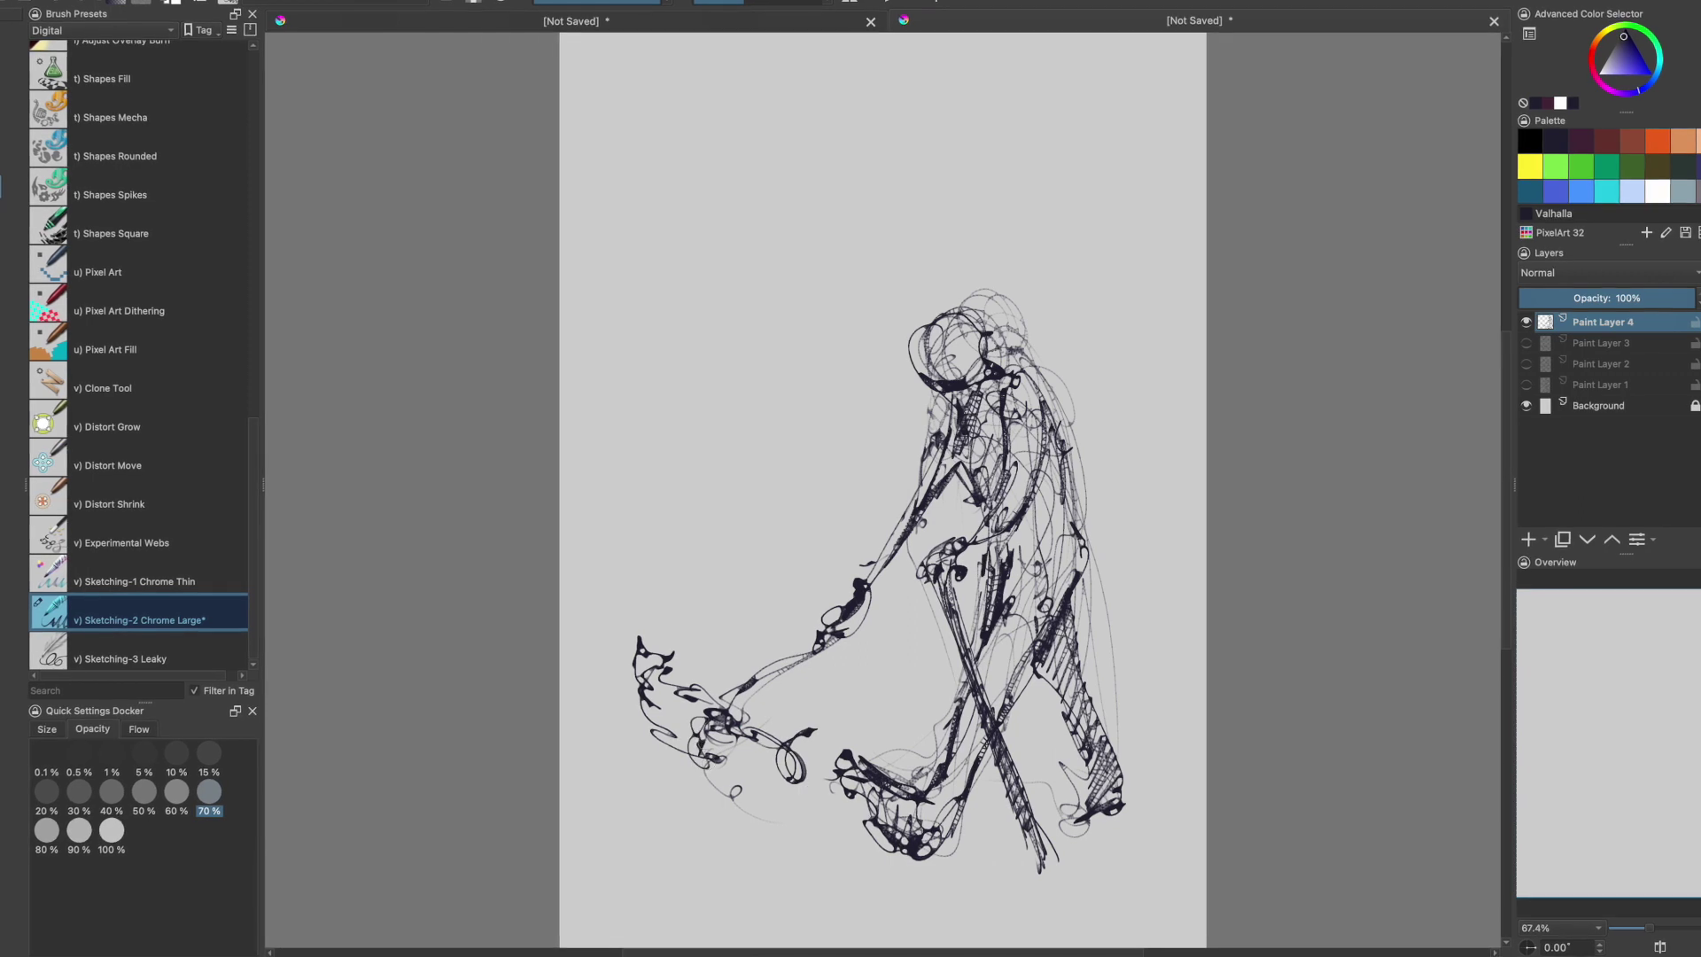
Add the small animal's legs and chest, and darken its head and pointed ears.
{"action": "mouse_move", "coordinate": [641, 680]}
{"action": "left_mouse_down"}
{"action": "mouse_move", "coordinate": [631, 722]}
{"action": "mouse_move", "coordinate": [710, 753]}
{"action": "left_mouse_up"}
{"action": "left_click_drag", "start_coordinate": [631, 719], "coordinate": [646, 774]}
{"action": "left_click_drag", "start_coordinate": [689, 752], "coordinate": [730, 812]}
{"action": "mouse_move", "coordinate": [722, 725]}
{"action": "left_mouse_down"}
{"action": "mouse_move", "coordinate": [744, 777]}
{"action": "mouse_move", "coordinate": [712, 813]}
{"action": "left_mouse_up"}
{"action": "left_click_drag", "start_coordinate": [642, 682], "coordinate": [663, 722]}
{"action": "mouse_move", "coordinate": [667, 657]}
{"action": "left_mouse_down"}
{"action": "mouse_move", "coordinate": [640, 677]}
{"action": "mouse_move", "coordinate": [626, 637]}
{"action": "left_mouse_up"}
{"action": "left_click_drag", "start_coordinate": [625, 636], "coordinate": [643, 646]}
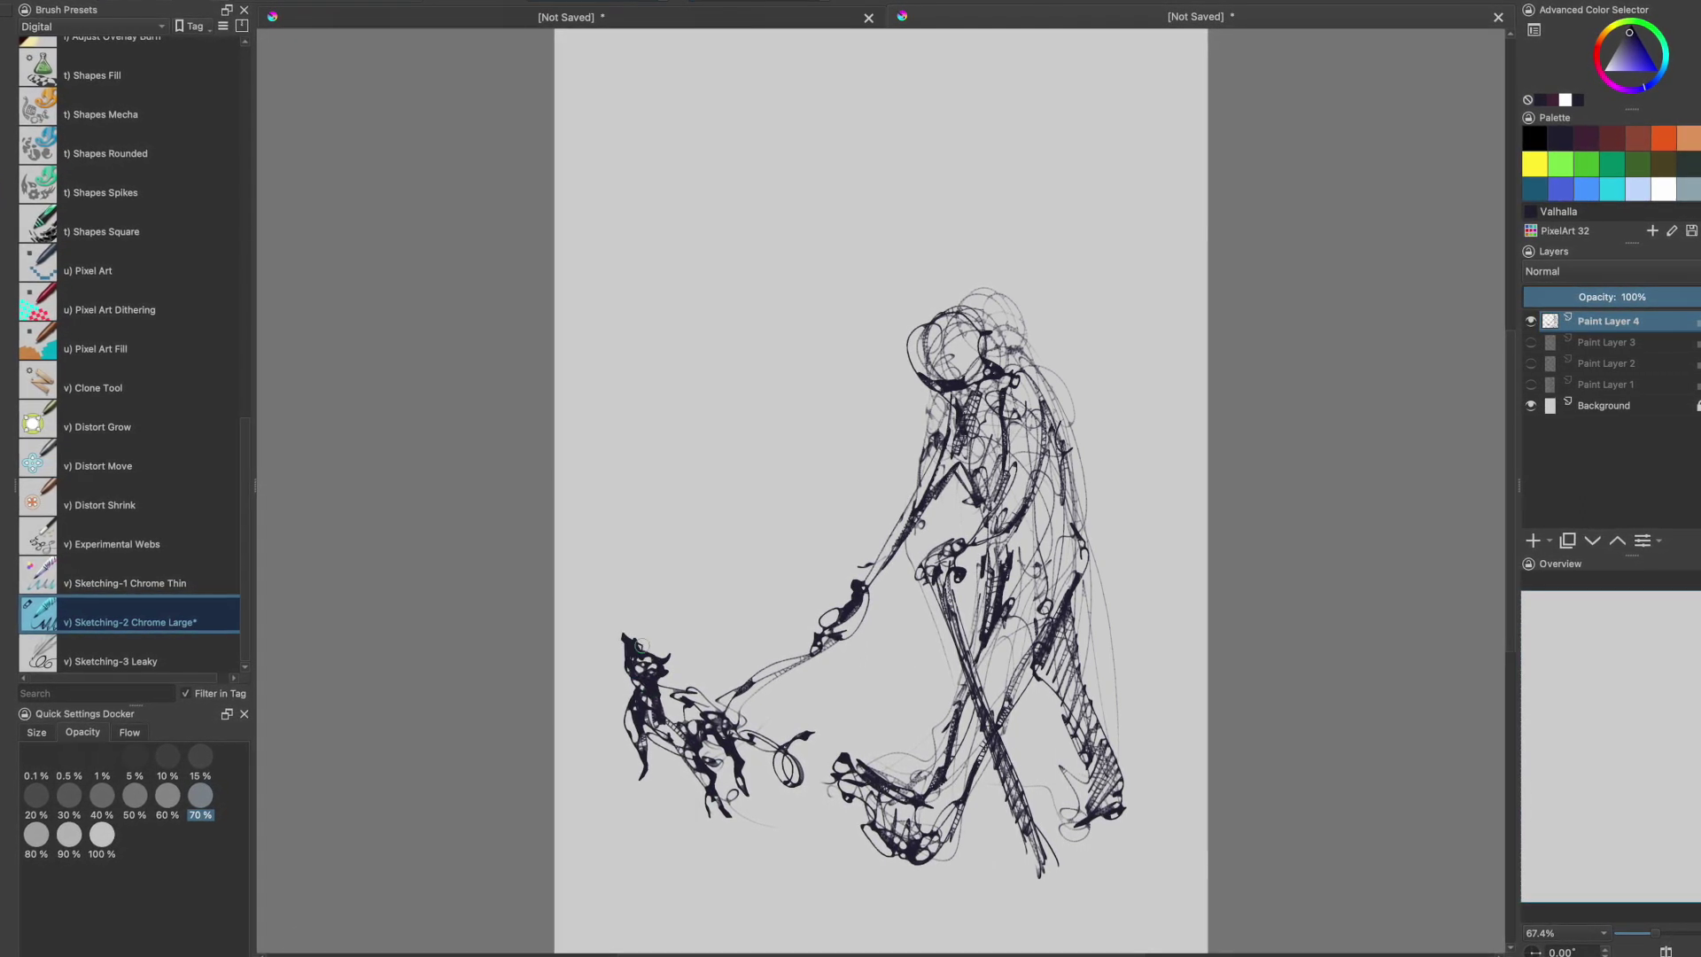
Add a small curved mark in the empty background and detail the figure's face with dark strokes.
{"action": "left_click_drag", "start_coordinate": [744, 454], "coordinate": [746, 482]}
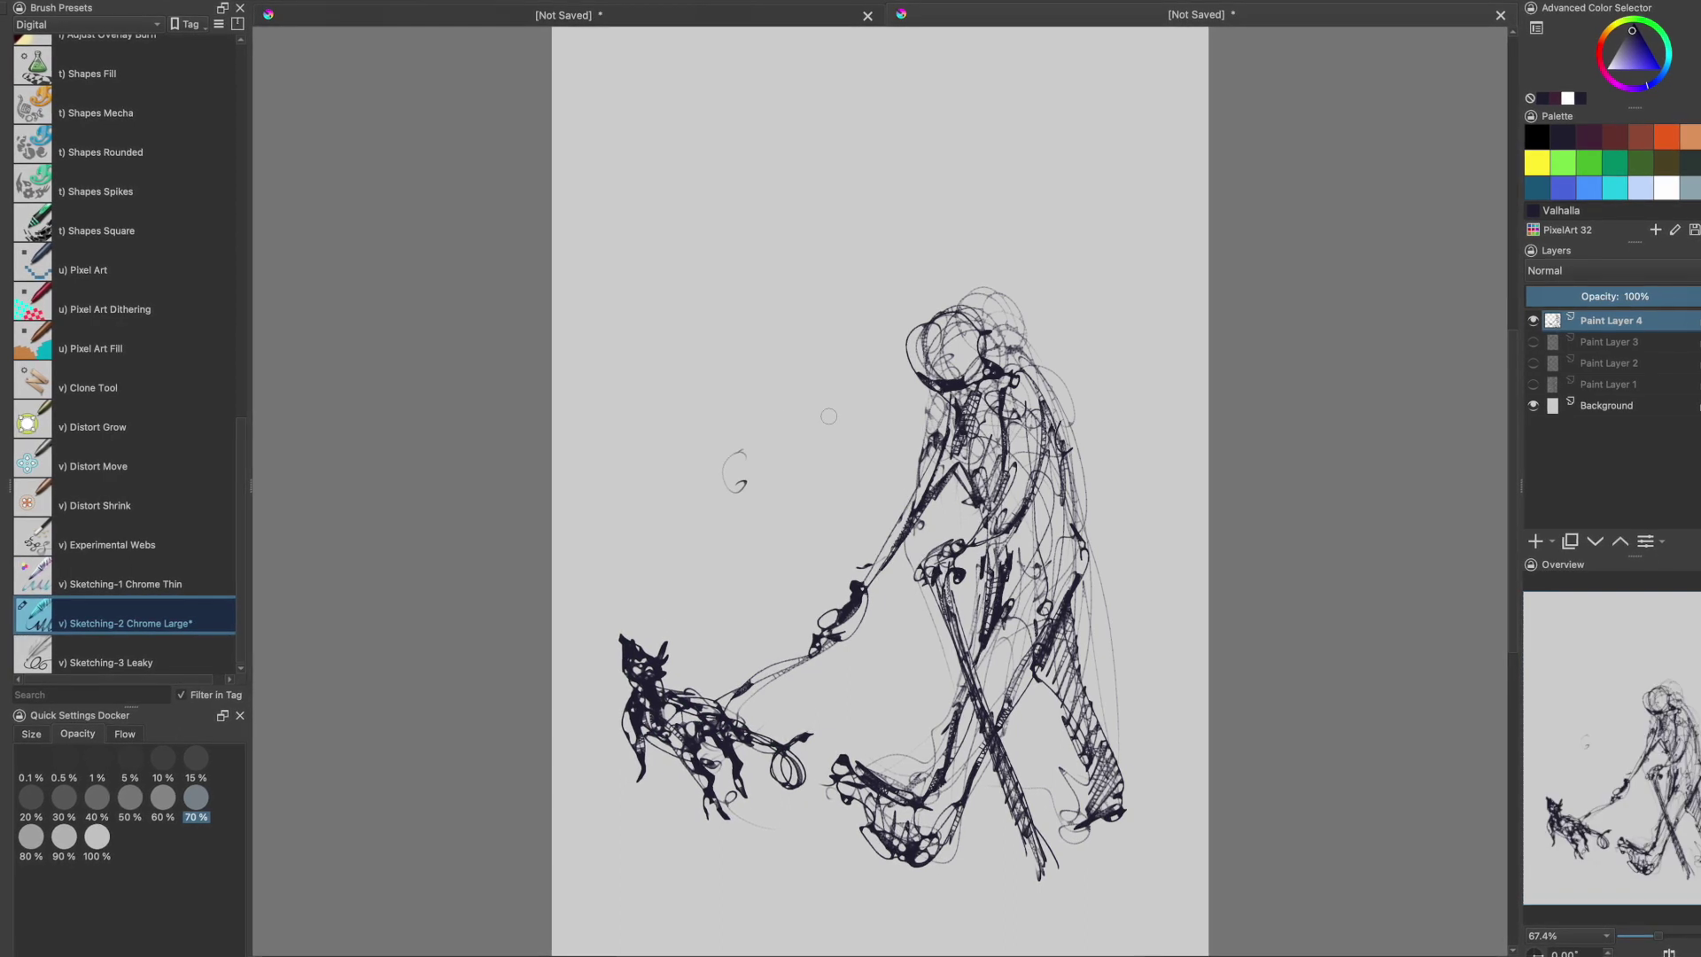
{"action": "mouse_move", "coordinate": [985, 333]}
{"action": "left_mouse_down"}
{"action": "mouse_move", "coordinate": [1004, 344]}
{"action": "mouse_move", "coordinate": [913, 372]}
{"action": "mouse_move", "coordinate": [944, 404]}
{"action": "mouse_move", "coordinate": [903, 322]}
{"action": "mouse_move", "coordinate": [955, 312]}
{"action": "mouse_move", "coordinate": [985, 376]}
{"action": "left_mouse_up"}
{"action": "left_click_drag", "start_coordinate": [911, 335], "coordinate": [894, 333]}
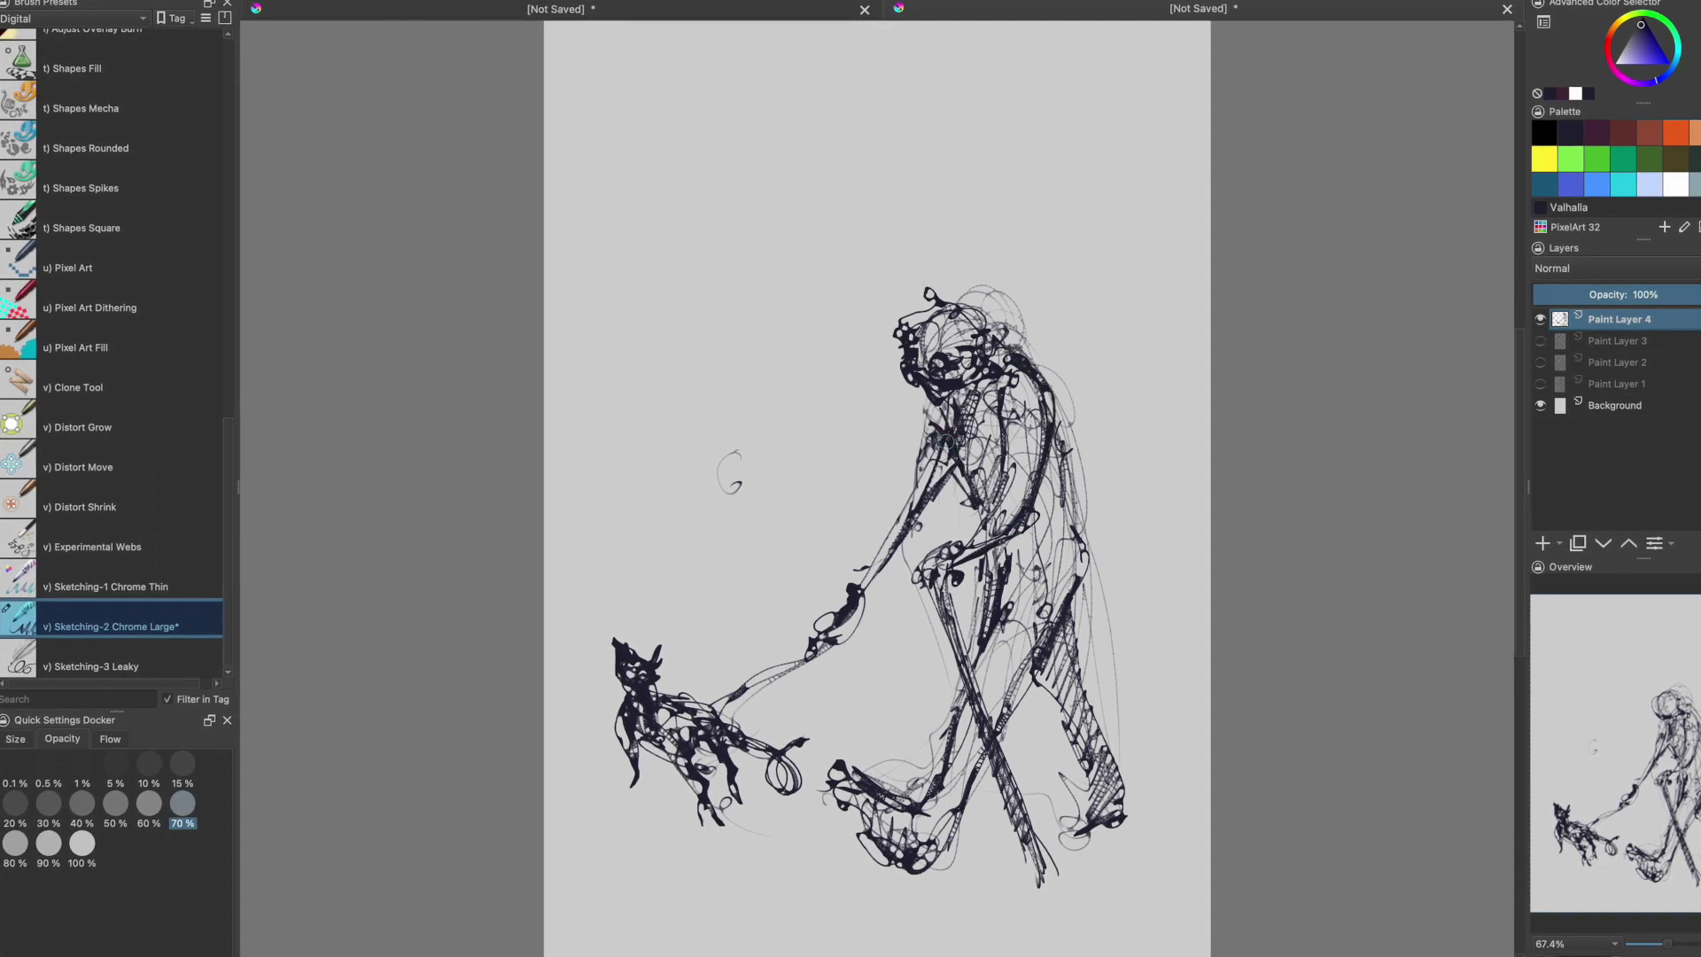
Draw long hanging strips behind the figure's back and add shading strokes along its hip.
{"action": "left_click_drag", "start_coordinate": [1115, 654], "coordinate": [1107, 645]}
{"action": "left_click_drag", "start_coordinate": [1063, 483], "coordinate": [1123, 620]}
{"action": "left_click_drag", "start_coordinate": [1055, 429], "coordinate": [1137, 637]}
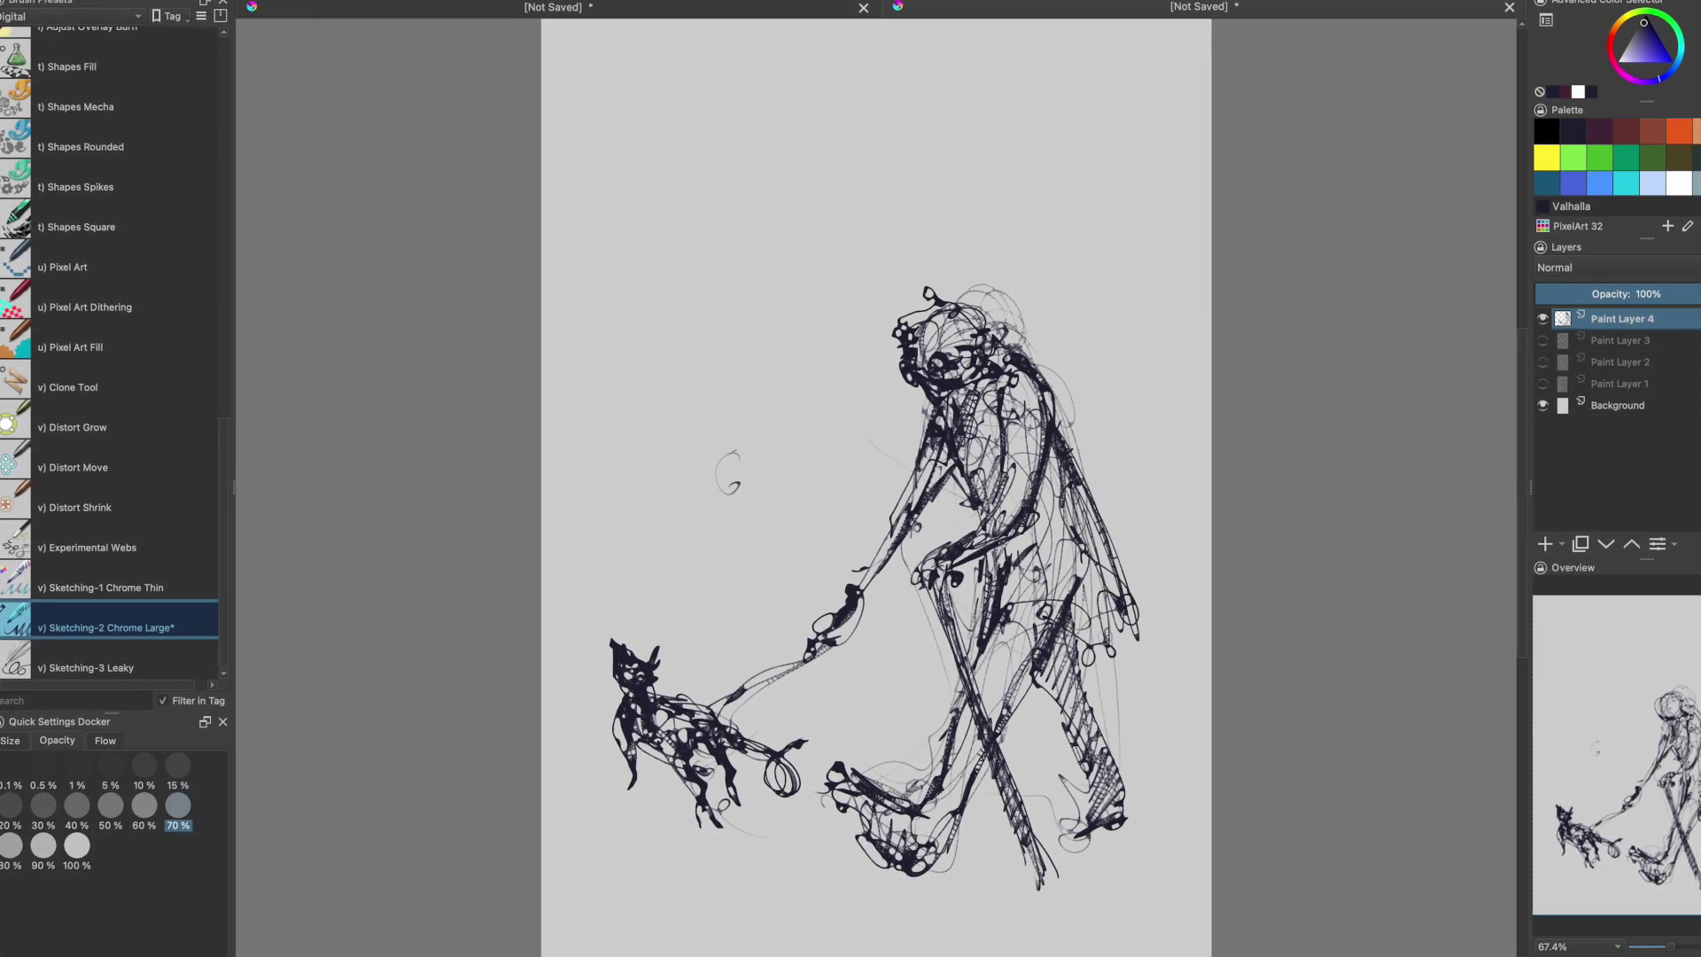
{"action": "left_click_drag", "start_coordinate": [1059, 466], "coordinate": [1073, 585]}
{"action": "left_click_drag", "start_coordinate": [1041, 489], "coordinate": [1054, 551]}
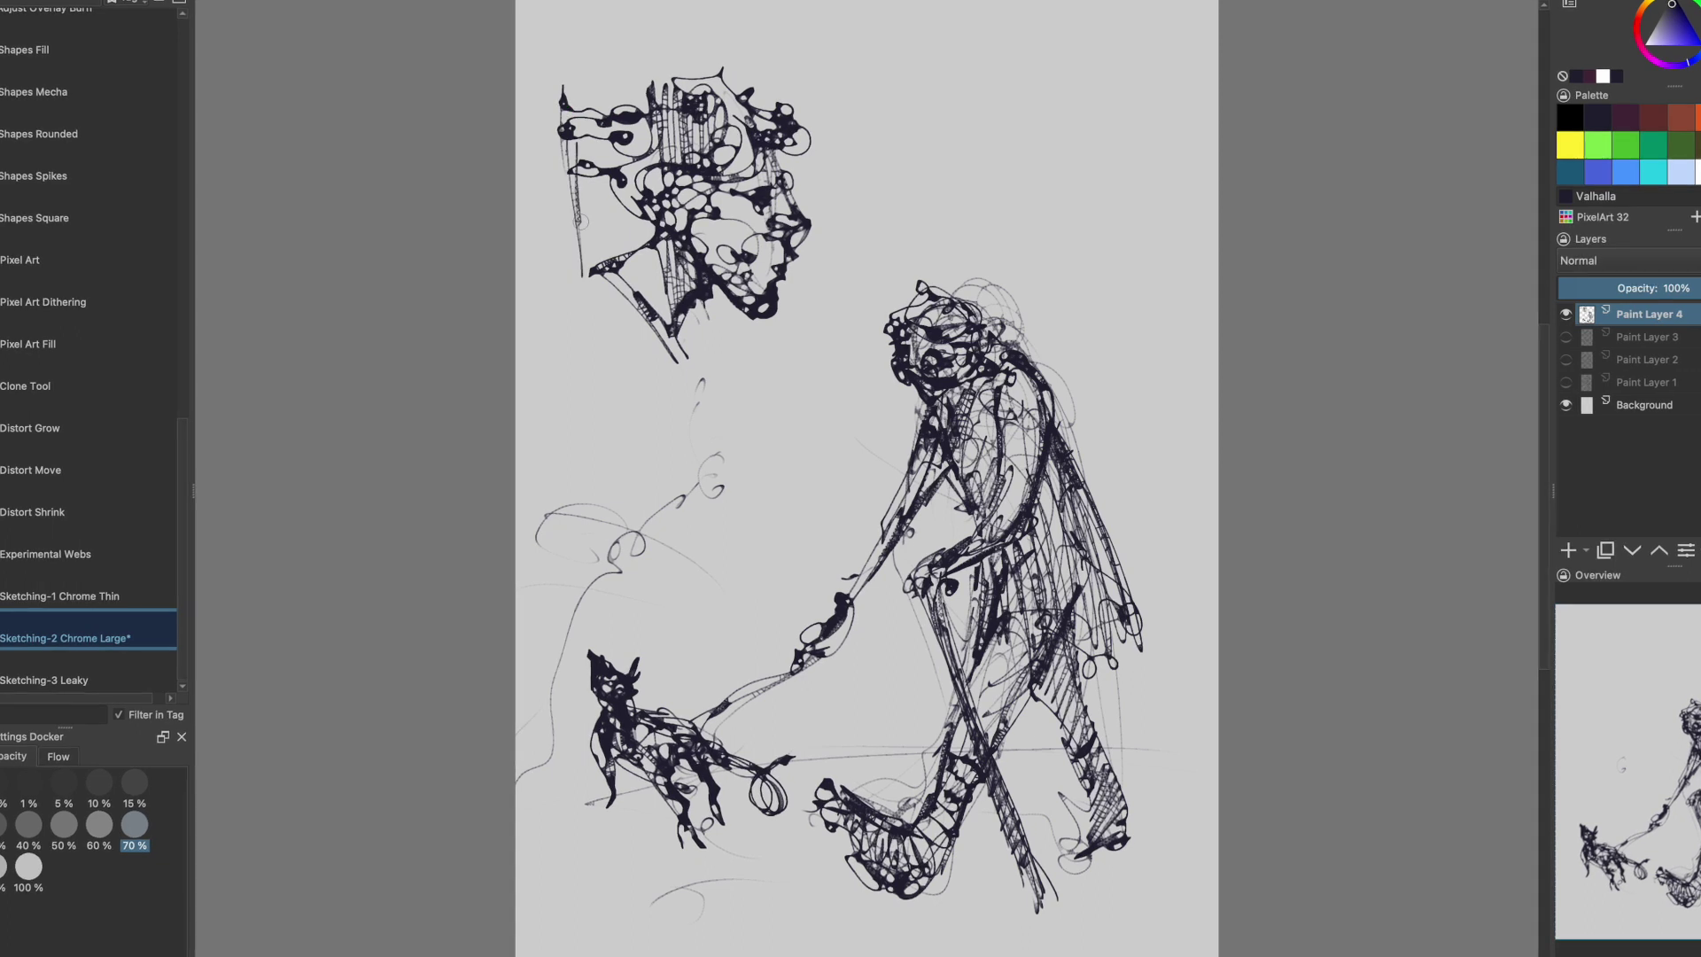
Draw the shoulder lines below the large profile head, with a ledge and a vertical stem beside it.
{"action": "left_click_drag", "start_coordinate": [580, 221], "coordinate": [594, 264]}
{"action": "mouse_move", "coordinate": [578, 277]}
{"action": "left_mouse_down"}
{"action": "mouse_move", "coordinate": [654, 328]}
{"action": "mouse_move", "coordinate": [728, 438]}
{"action": "left_mouse_up"}
{"action": "mouse_move", "coordinate": [733, 441]}
{"action": "left_mouse_down"}
{"action": "mouse_move", "coordinate": [623, 450]}
{"action": "mouse_move", "coordinate": [796, 455]}
{"action": "left_mouse_up"}
{"action": "left_click_drag", "start_coordinate": [814, 334], "coordinate": [824, 457]}
Sketch curling branches beside the large profile head and flat hat lines on top of it.
{"action": "left_click_drag", "start_coordinate": [908, 106], "coordinate": [856, 109]}
{"action": "mouse_move", "coordinate": [841, 120]}
{"action": "left_mouse_down"}
{"action": "mouse_move", "coordinate": [815, 185]}
{"action": "mouse_move", "coordinate": [1038, 200]}
{"action": "mouse_move", "coordinate": [997, 163]}
{"action": "mouse_move", "coordinate": [842, 168]}
{"action": "mouse_move", "coordinate": [991, 111]}
{"action": "mouse_move", "coordinate": [890, 141]}
{"action": "left_mouse_up"}
{"action": "left_click_drag", "start_coordinate": [1027, 97], "coordinate": [872, 95]}
{"action": "mouse_move", "coordinate": [597, 77]}
{"action": "left_mouse_down"}
{"action": "mouse_move", "coordinate": [764, 78]}
{"action": "mouse_move", "coordinate": [613, 47]}
{"action": "left_mouse_up"}
{"action": "mouse_move", "coordinate": [612, 47]}
{"action": "left_mouse_down"}
{"action": "mouse_move", "coordinate": [693, 44]}
{"action": "mouse_move", "coordinate": [661, 69]}
{"action": "mouse_move", "coordinate": [722, 29]}
{"action": "left_mouse_up"}
Strengthen the bust's shoulder and back lines, and extend the stem up to the branches.
{"action": "left_click_drag", "start_coordinate": [553, 266], "coordinate": [700, 441]}
{"action": "left_click_drag", "start_coordinate": [551, 298], "coordinate": [620, 319]}
{"action": "mouse_move", "coordinate": [620, 319]}
{"action": "left_mouse_down"}
{"action": "mouse_move", "coordinate": [597, 356]}
{"action": "mouse_move", "coordinate": [611, 434]}
{"action": "left_mouse_up"}
{"action": "left_click_drag", "start_coordinate": [558, 302], "coordinate": [566, 463]}
{"action": "left_click_drag", "start_coordinate": [791, 435], "coordinate": [831, 438]}
{"action": "left_click_drag", "start_coordinate": [830, 438], "coordinate": [904, 180]}
Add a long line and a curl to the branches, and draw a ledge with vertical hatching beneath the bust.
{"action": "left_click_drag", "start_coordinate": [795, 63], "coordinate": [1093, 81]}
{"action": "left_click_drag", "start_coordinate": [854, 110], "coordinate": [811, 34]}
{"action": "left_click_drag", "start_coordinate": [790, 456], "coordinate": [556, 464]}
{"action": "mouse_move", "coordinate": [544, 443]}
{"action": "left_mouse_down"}
{"action": "mouse_move", "coordinate": [611, 546]}
{"action": "mouse_move", "coordinate": [536, 498]}
{"action": "left_mouse_up"}
{"action": "mouse_move", "coordinate": [554, 477]}
{"action": "left_mouse_down"}
{"action": "mouse_move", "coordinate": [557, 550]}
{"action": "mouse_move", "coordinate": [573, 542]}
{"action": "left_mouse_up"}
{"action": "left_click_drag", "start_coordinate": [582, 465], "coordinate": [585, 545]}
{"action": "left_click_drag", "start_coordinate": [597, 463], "coordinate": [599, 547]}
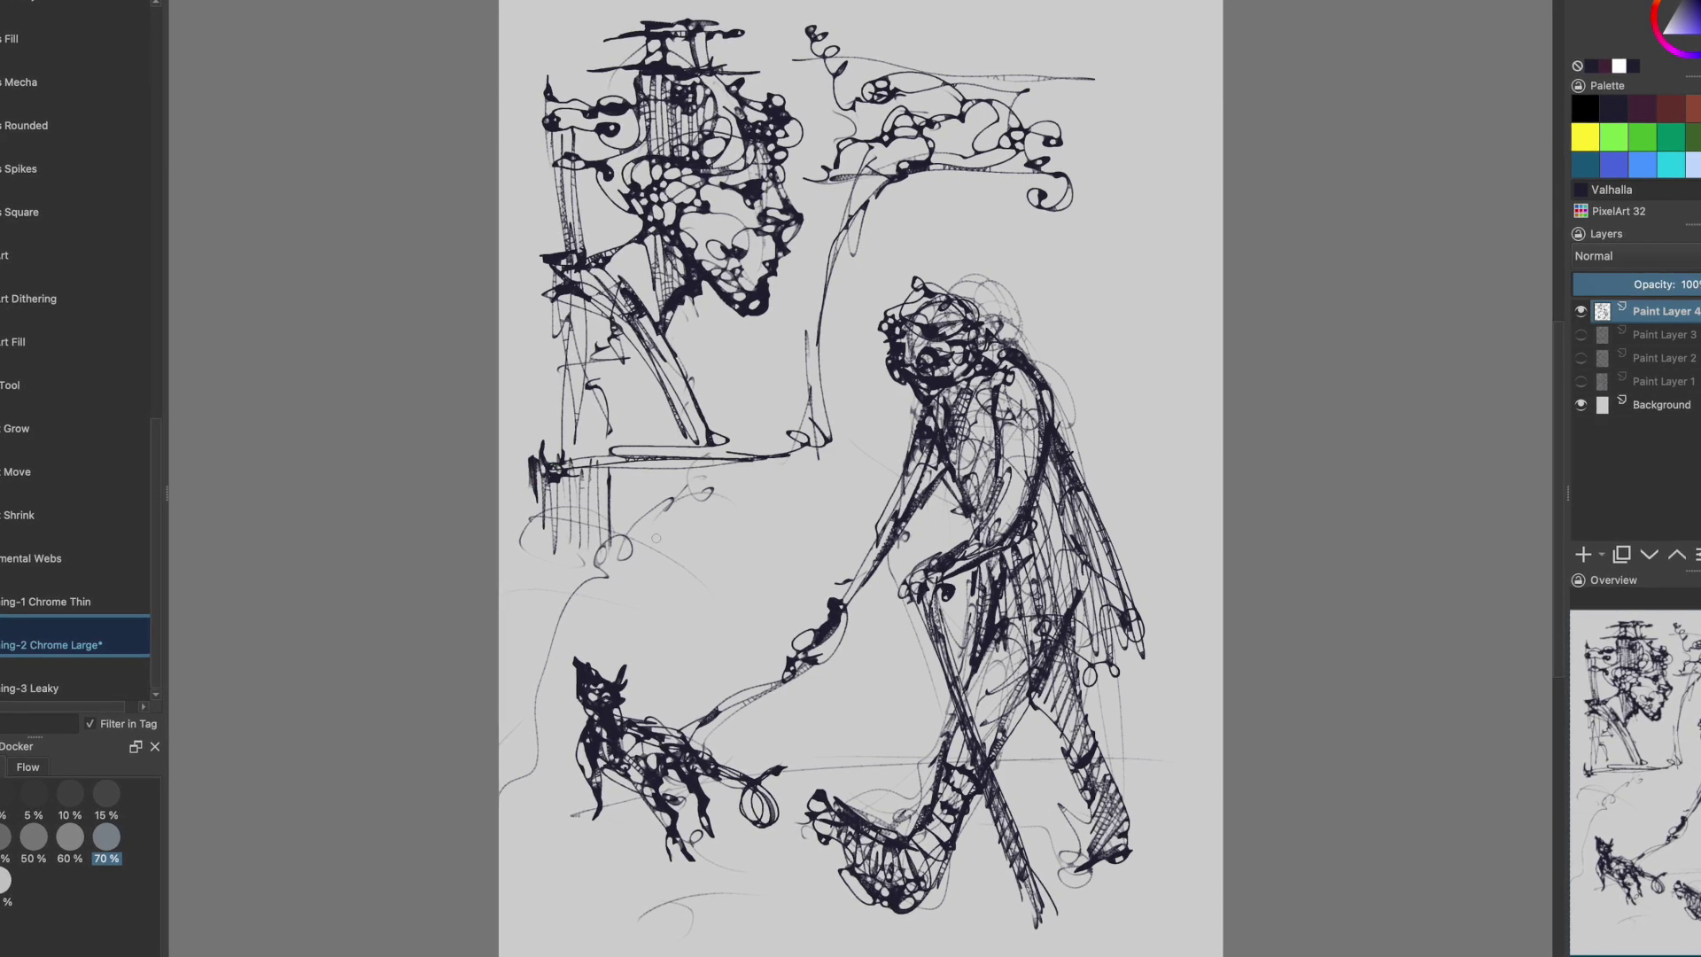
Sketch a cat-like head with pointed ears, eyes and muzzle between the bust and the small animal.
{"action": "left_click_drag", "start_coordinate": [729, 512], "coordinate": [754, 604]}
{"action": "mouse_move", "coordinate": [698, 542]}
{"action": "left_mouse_down"}
{"action": "mouse_move", "coordinate": [749, 581]}
{"action": "mouse_move", "coordinate": [735, 602]}
{"action": "left_mouse_up"}
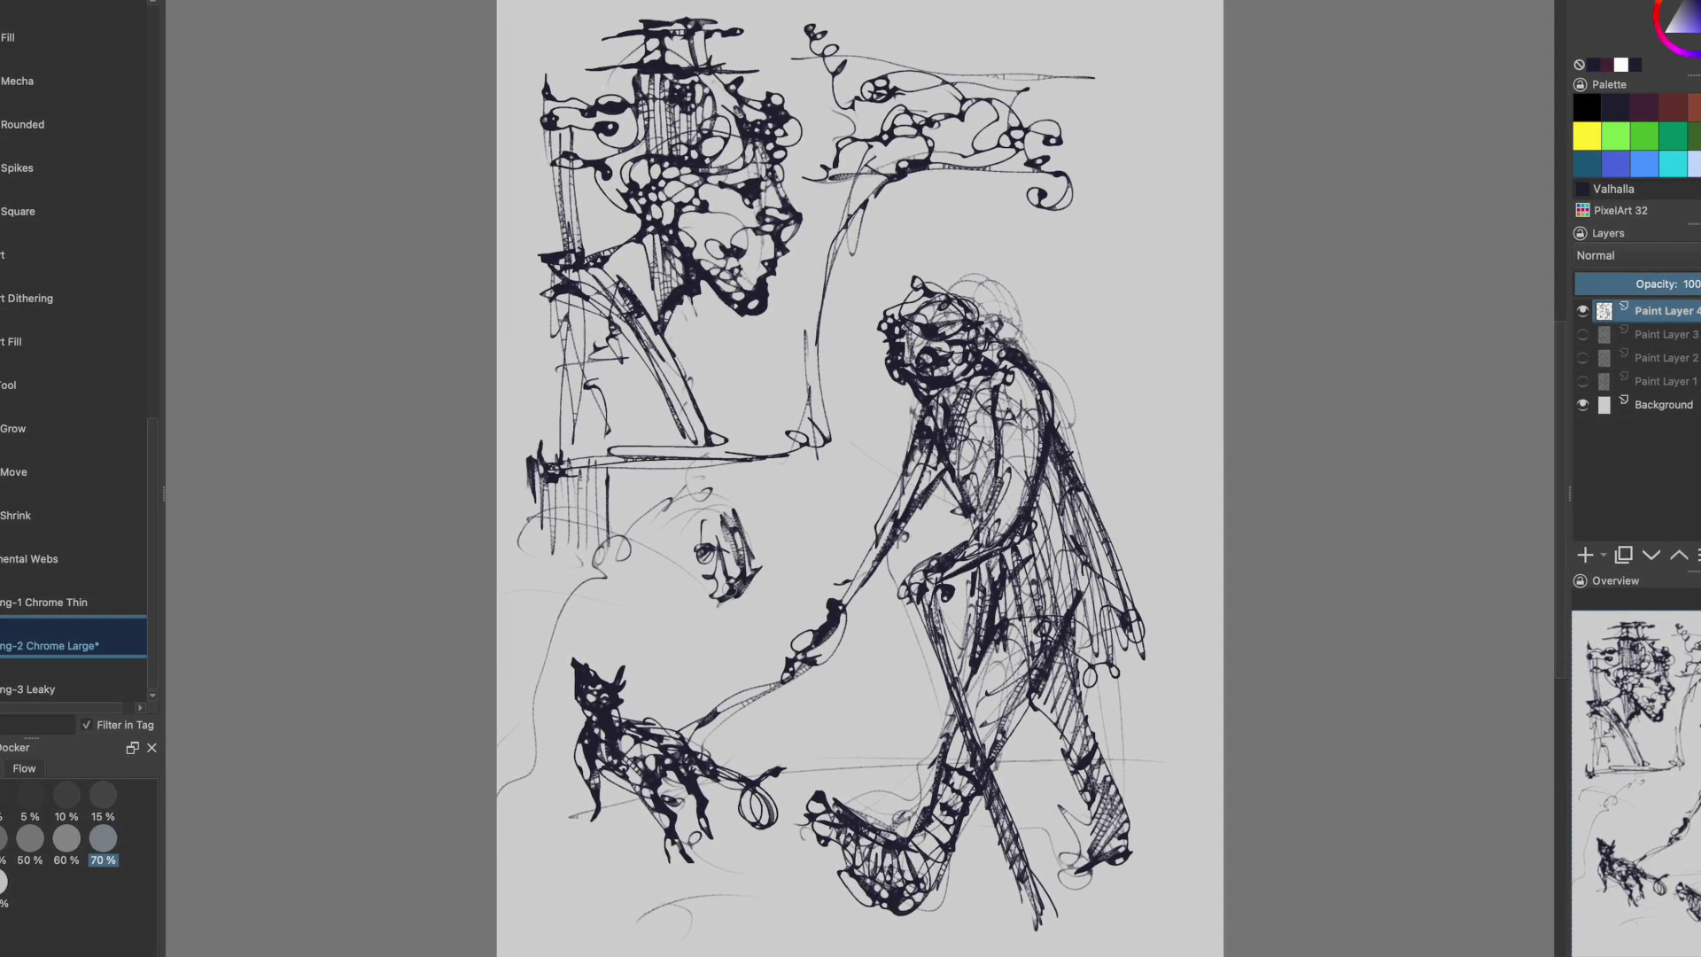
{"action": "left_click_drag", "start_coordinate": [678, 550], "coordinate": [669, 583]}
{"action": "left_click_drag", "start_coordinate": [709, 586], "coordinate": [682, 627]}
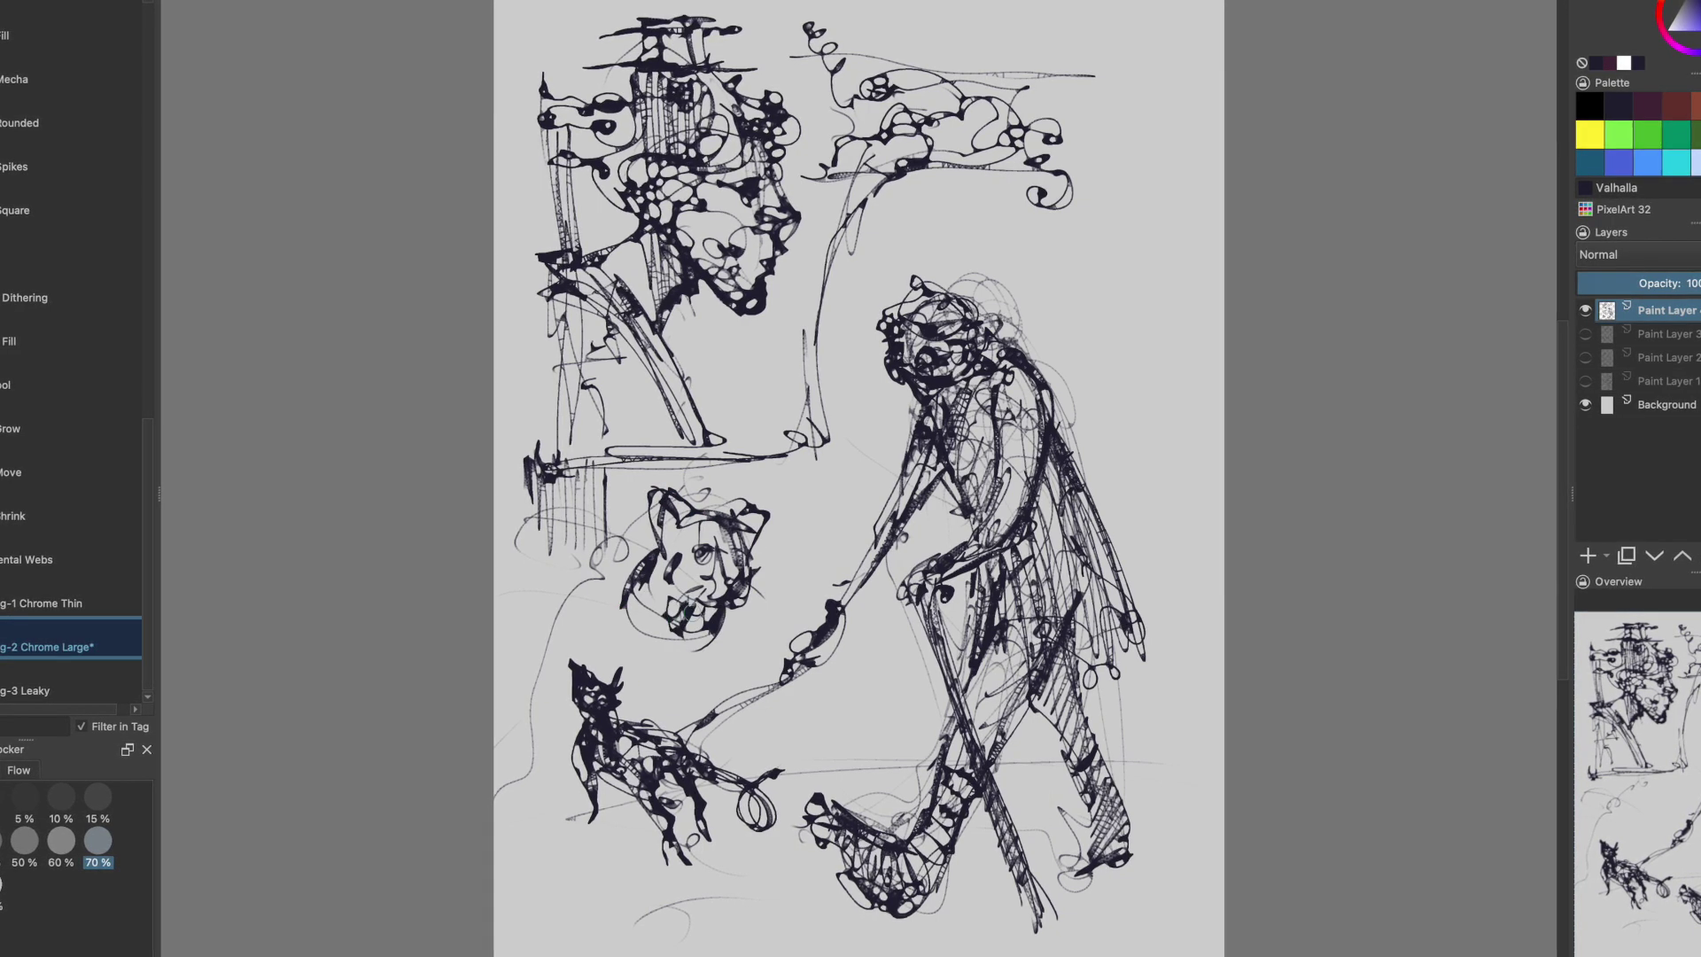
{"action": "left_click_drag", "start_coordinate": [694, 553], "coordinate": [711, 558]}
{"action": "left_click_drag", "start_coordinate": [658, 524], "coordinate": [664, 505]}
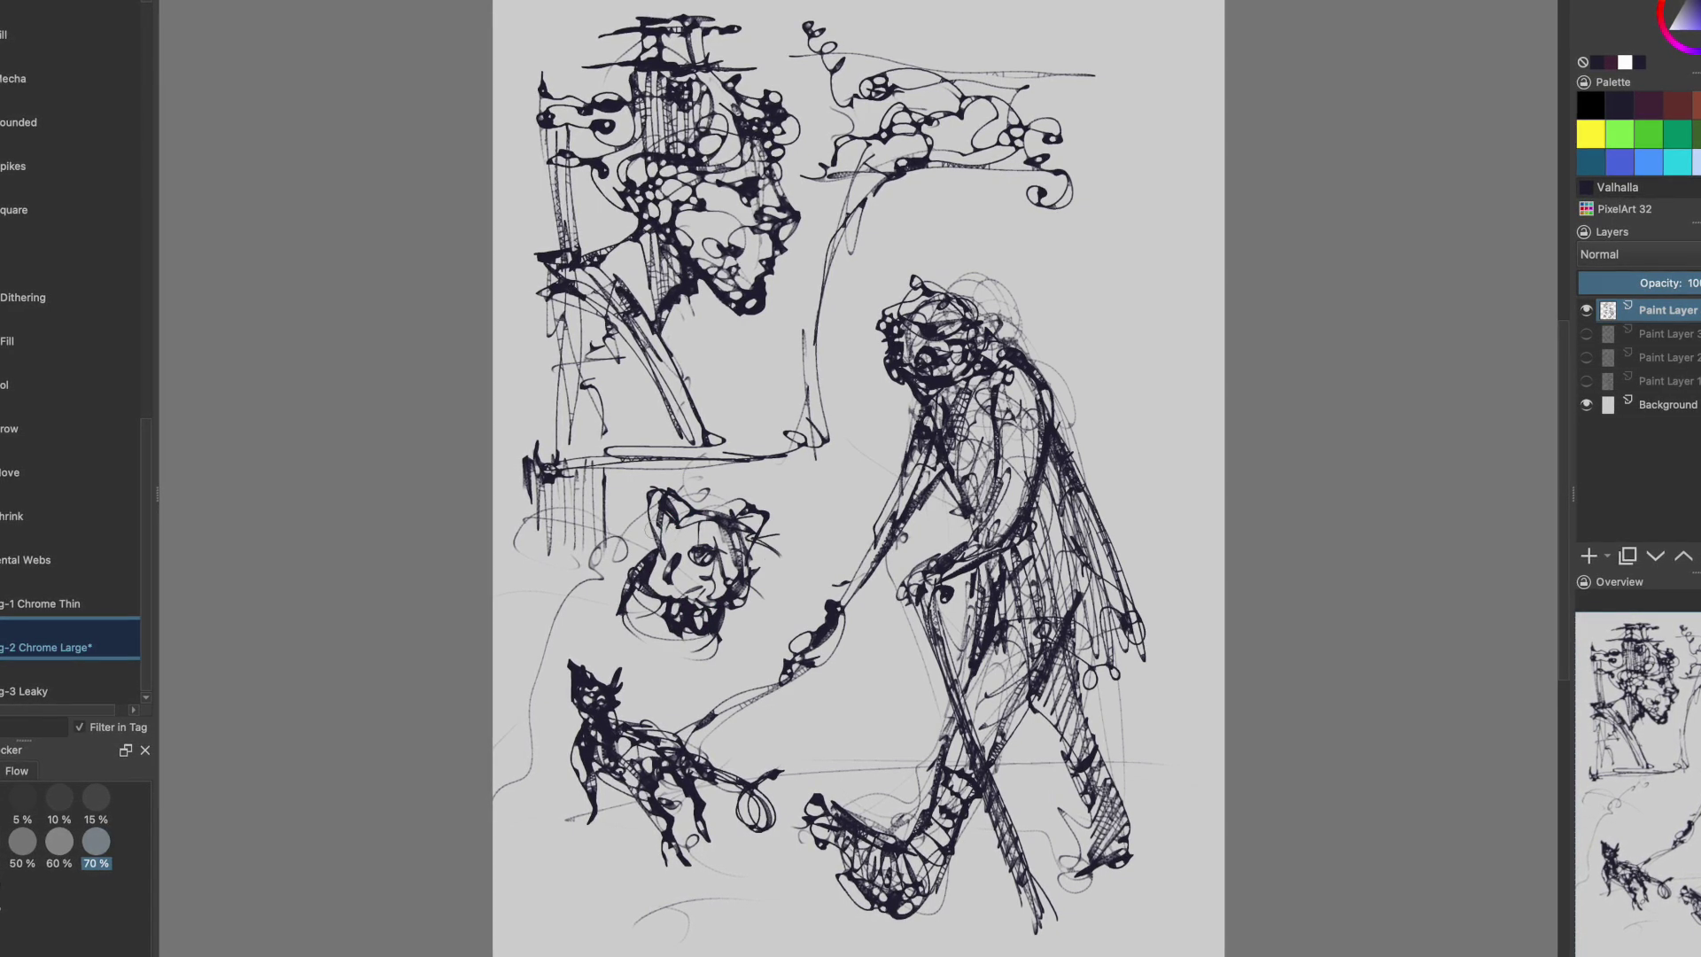
Add loose framing lines around the cat-like head and long vertical curves in the space behind the figure.
{"action": "left_click_drag", "start_coordinate": [625, 589], "coordinate": [735, 649]}
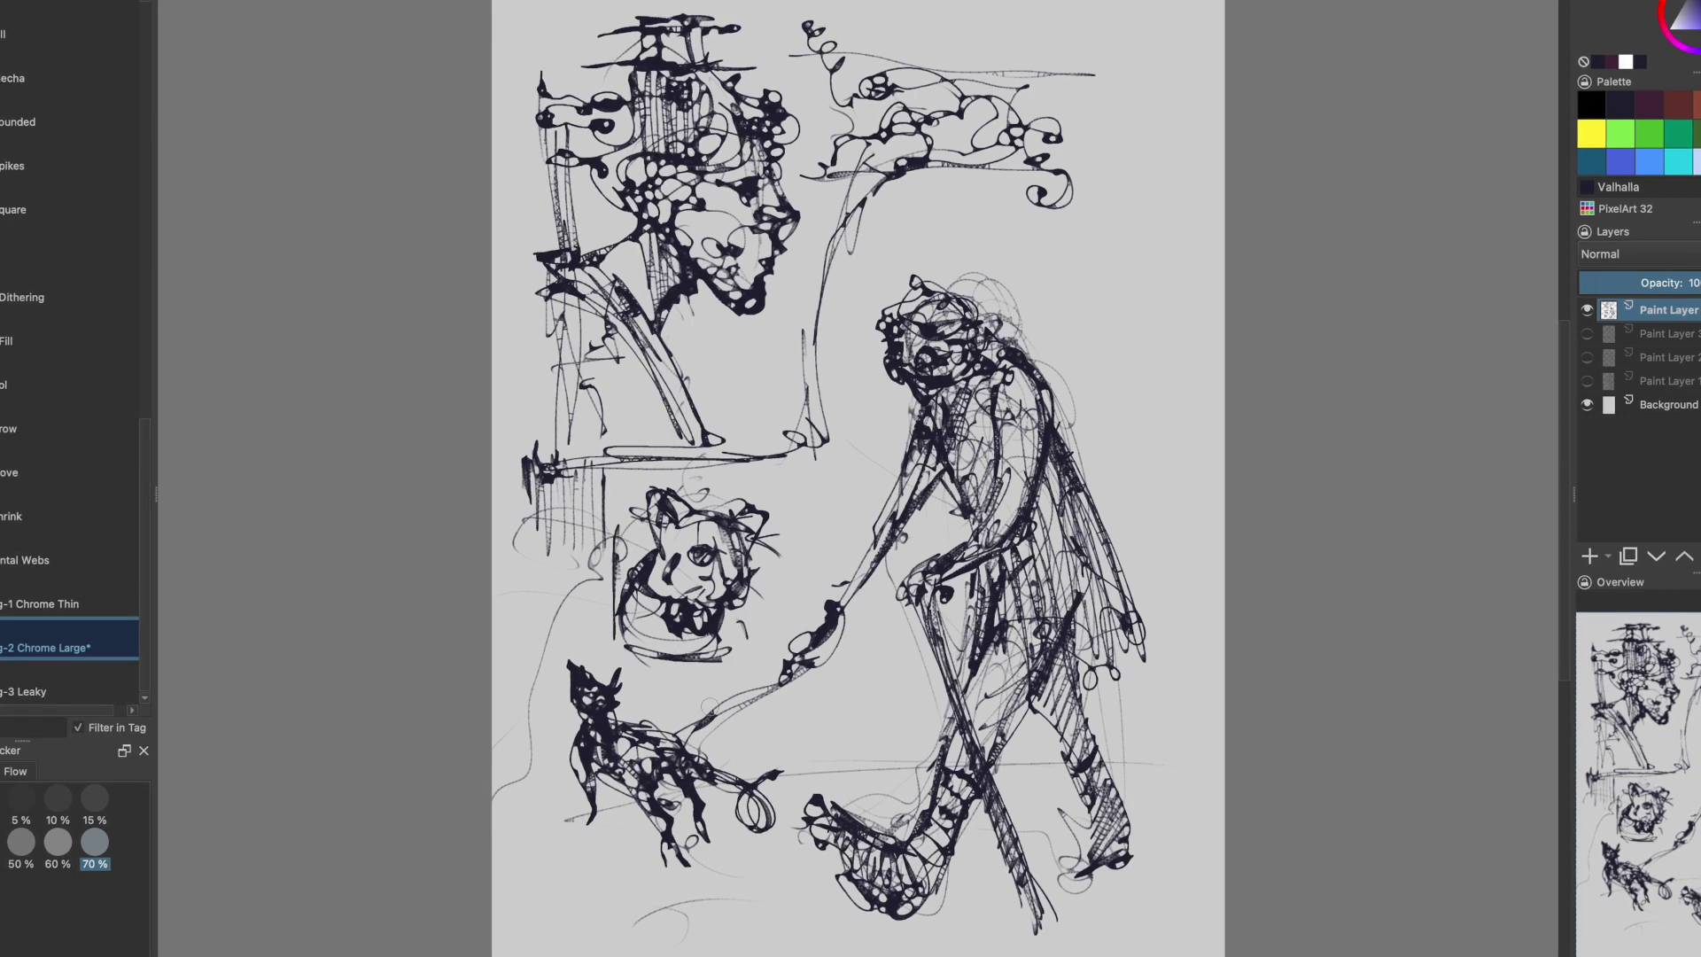
{"action": "left_click_drag", "start_coordinate": [1149, 725], "coordinate": [1076, 294]}
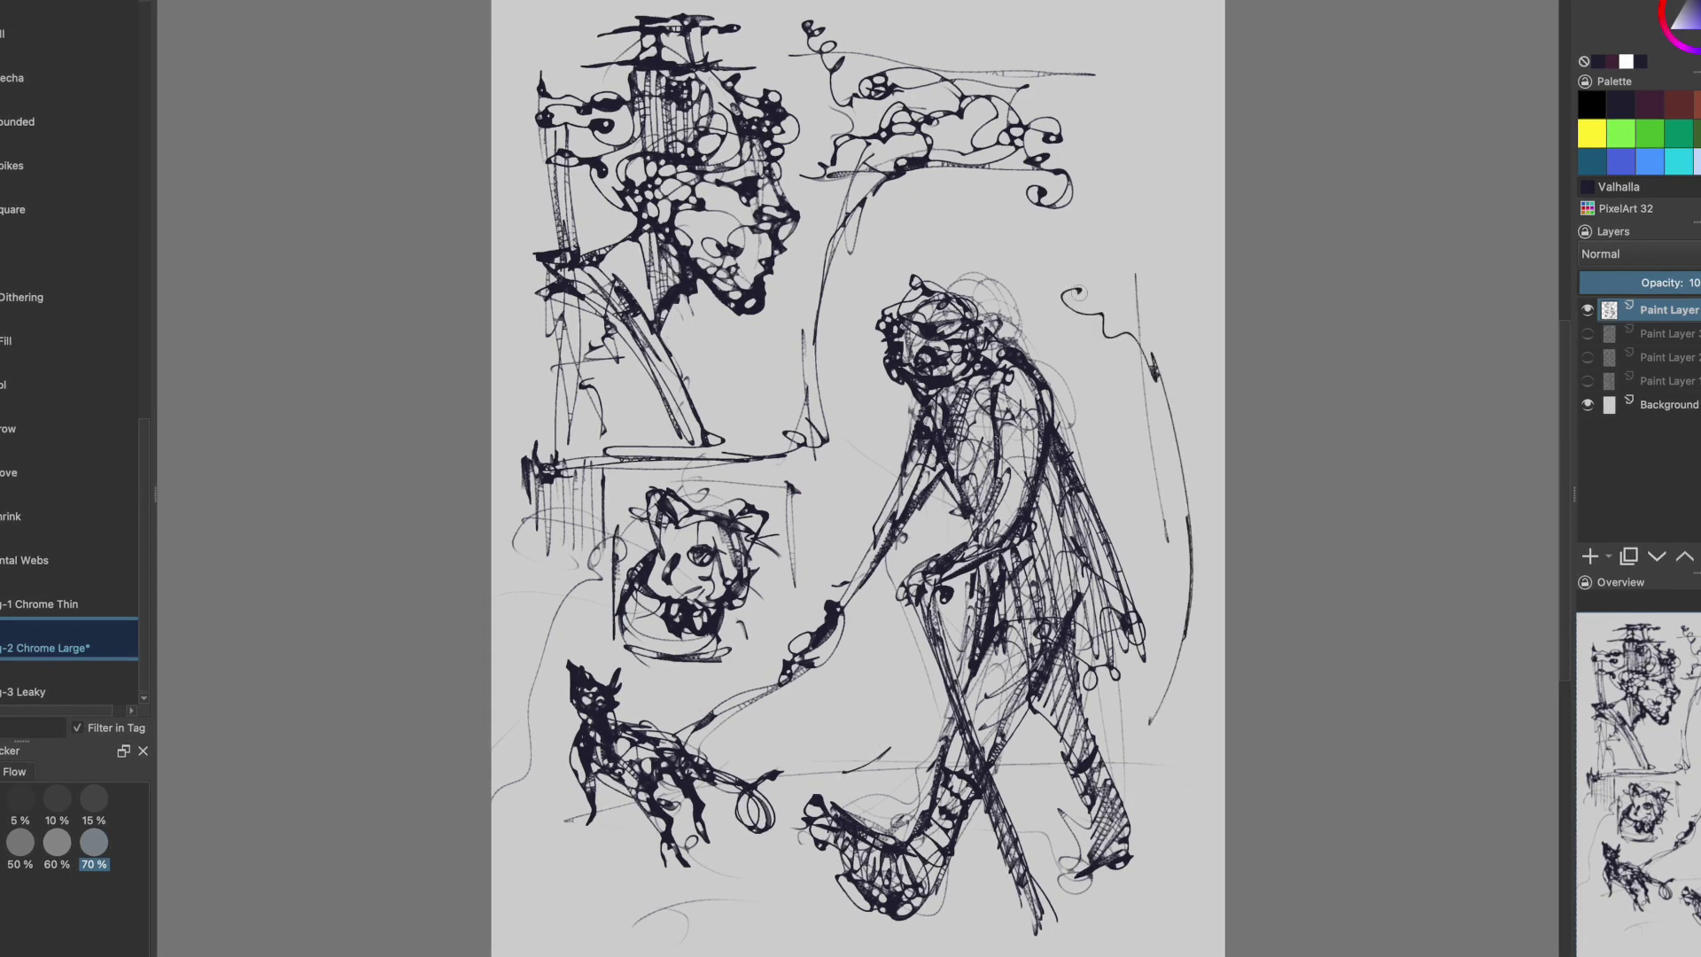
{"action": "left_click_drag", "start_coordinate": [1132, 124], "coordinate": [1215, 828]}
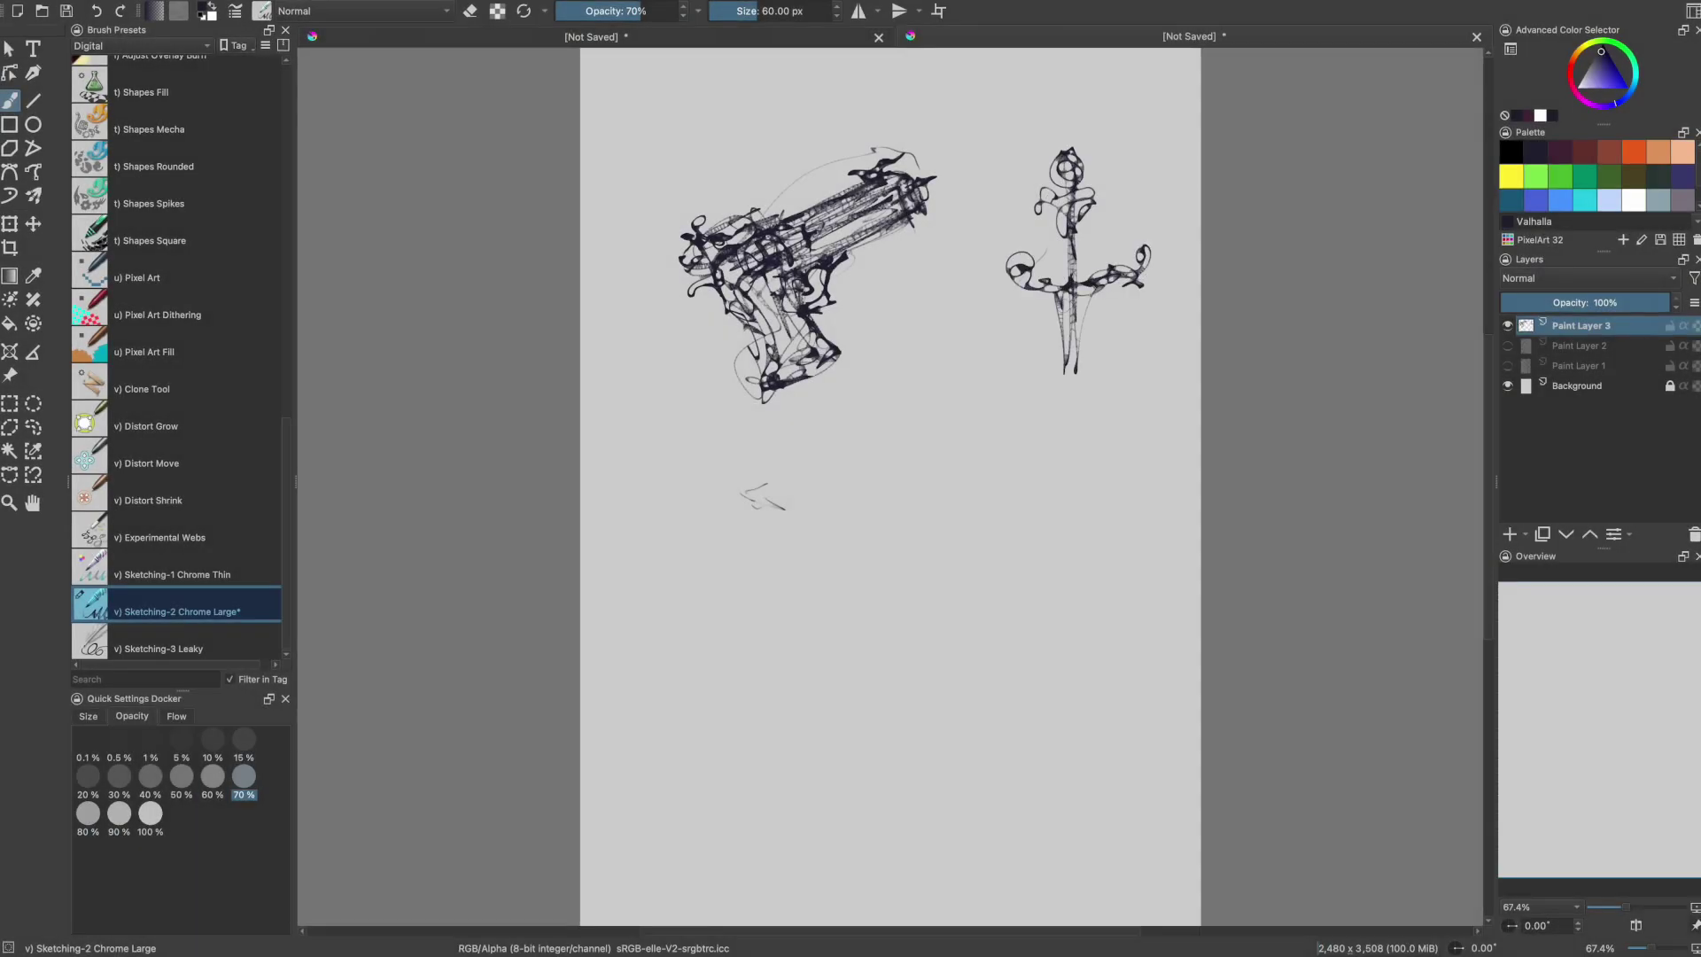
On Paint Layer 3 of the weapons sketch, draw the sword's flared blade with an arrow-shaped tip below the crossguard.
{"action": "left_click_drag", "start_coordinate": [1101, 299], "coordinate": [1077, 379]}
{"action": "mouse_move", "coordinate": [1083, 355]}
{"action": "left_mouse_down"}
{"action": "mouse_move", "coordinate": [1108, 492]}
{"action": "mouse_move", "coordinate": [1082, 585]}
{"action": "left_mouse_up"}
{"action": "mouse_move", "coordinate": [1070, 354]}
{"action": "left_mouse_down"}
{"action": "mouse_move", "coordinate": [1029, 510]}
{"action": "mouse_move", "coordinate": [1037, 497]}
{"action": "left_mouse_up"}
{"action": "left_click_drag", "start_coordinate": [1075, 485], "coordinate": [1078, 564]}
{"action": "left_click_drag", "start_coordinate": [1095, 388], "coordinate": [1107, 489]}
{"action": "left_click_drag", "start_coordinate": [1071, 390], "coordinate": [1033, 504]}
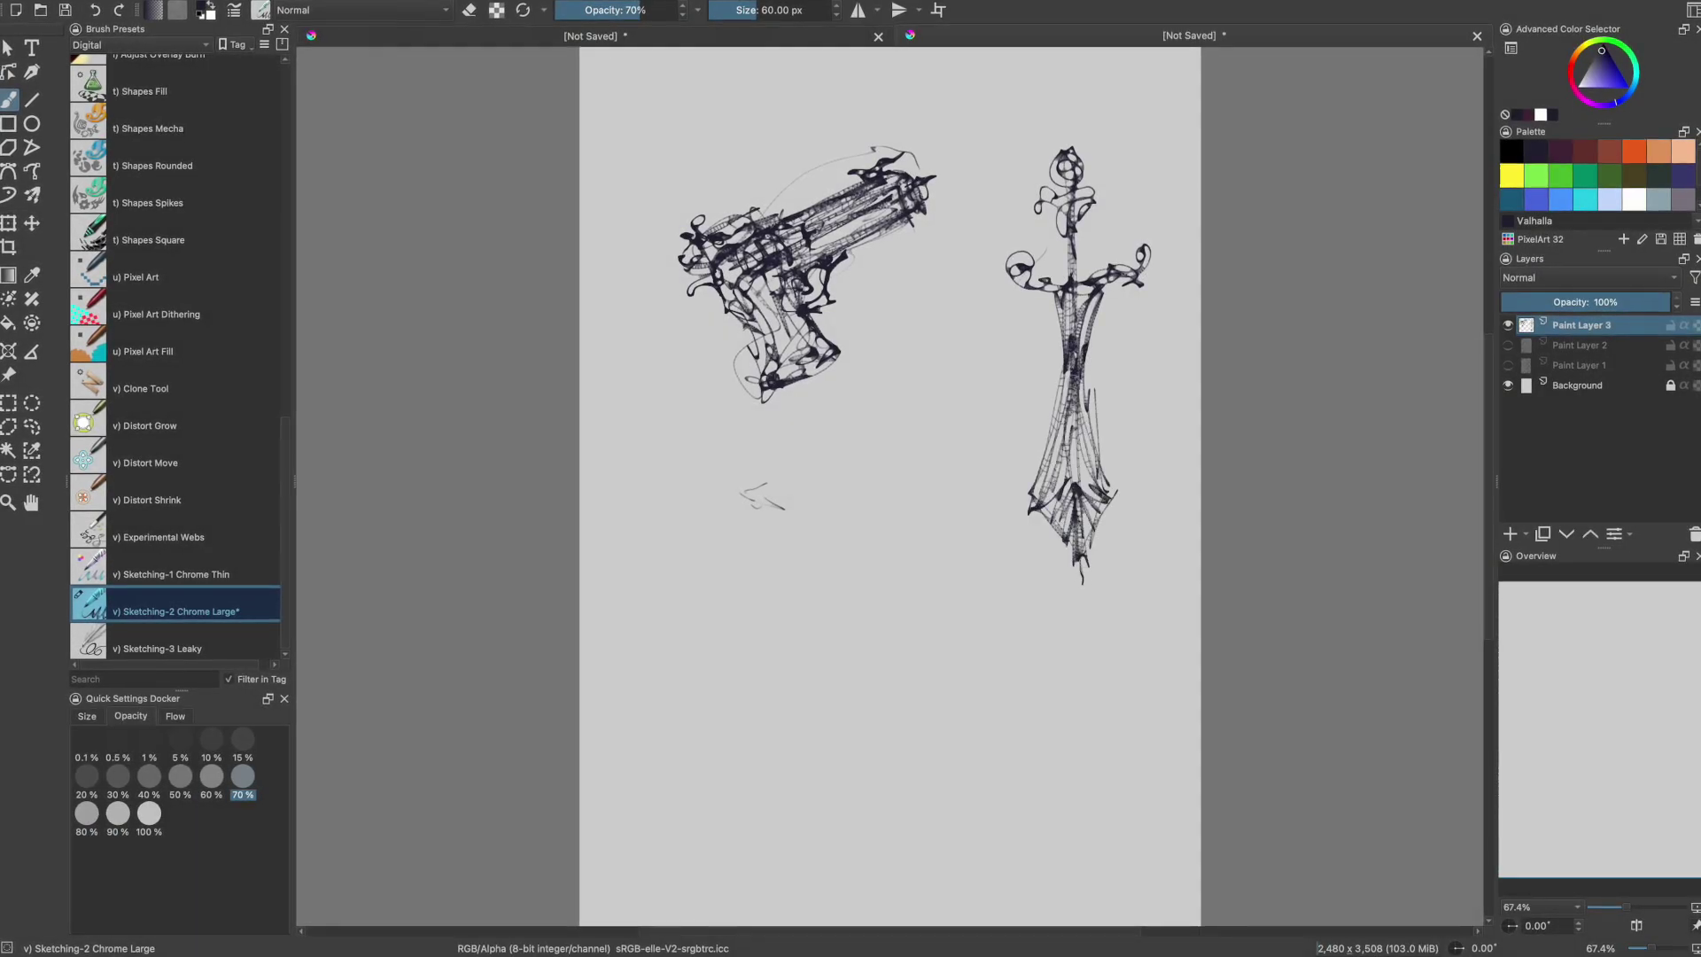
Reinforce the sword's grip, crossguard and blade, and add a spike on top of the pommel.
{"action": "left_click_drag", "start_coordinate": [1082, 211], "coordinate": [1080, 279]}
{"action": "left_click_drag", "start_coordinate": [1056, 300], "coordinate": [1101, 285]}
{"action": "left_click_drag", "start_coordinate": [1074, 383], "coordinate": [1099, 503]}
{"action": "left_click_drag", "start_coordinate": [1067, 142], "coordinate": [1066, 122]}
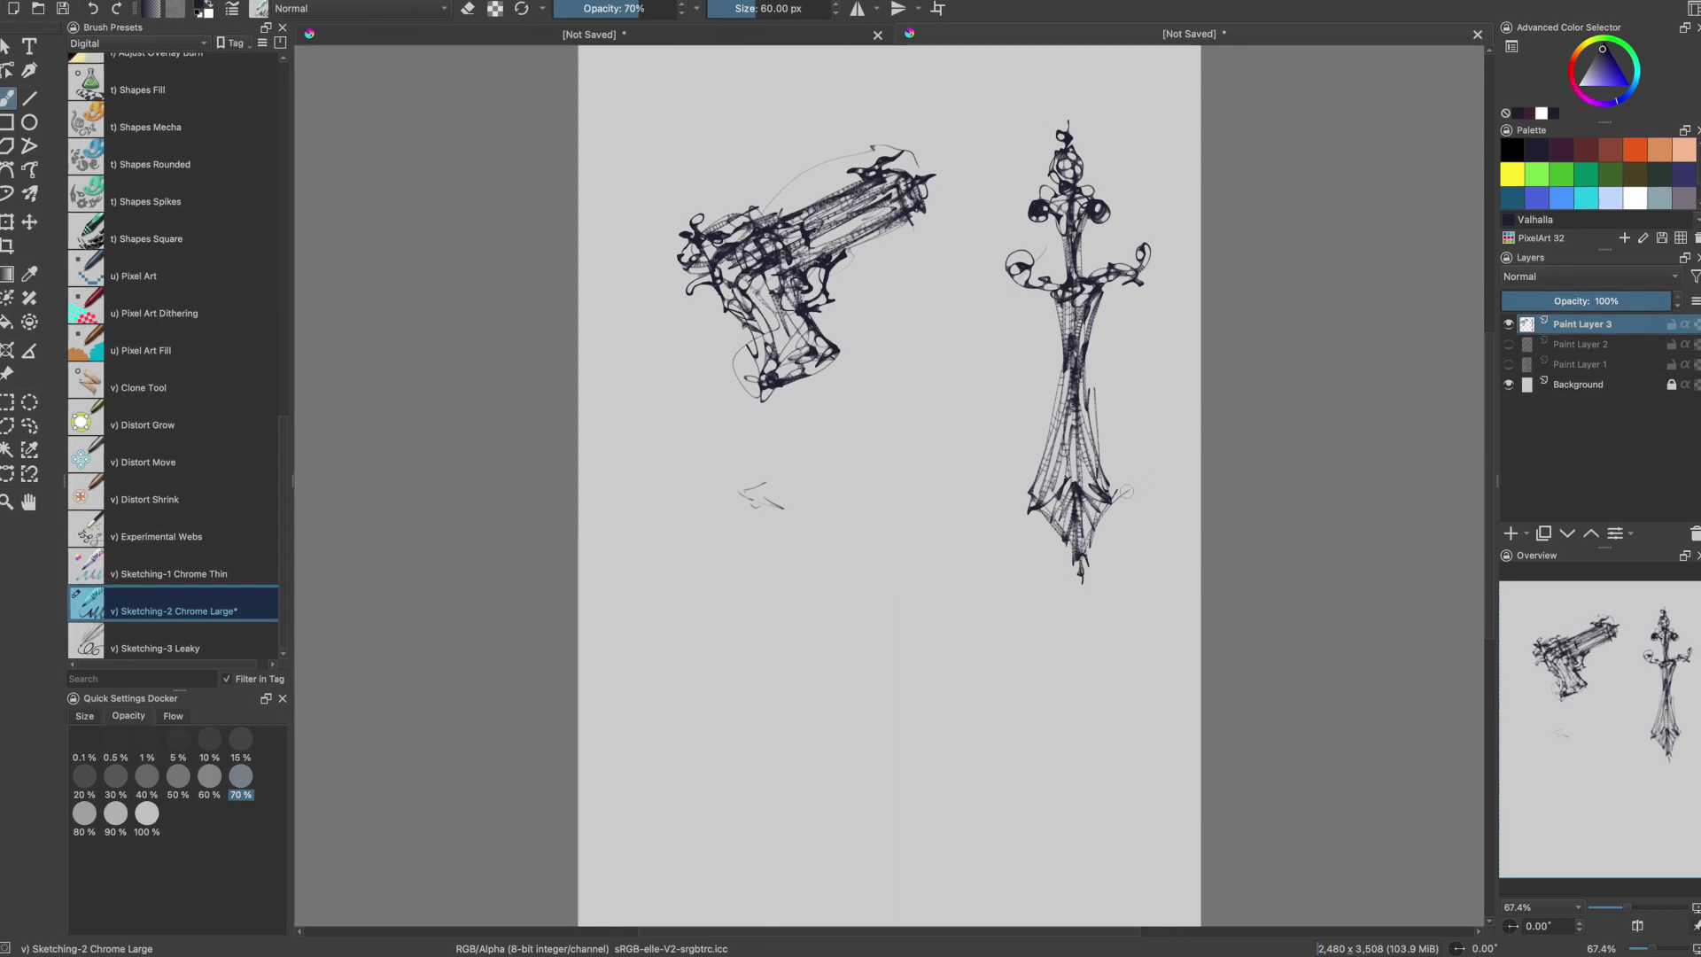
Sketch a large curved sickle-shaped blade with an ornate handle below the pistol.
{"action": "mouse_move", "coordinate": [748, 505]}
{"action": "left_mouse_down"}
{"action": "mouse_move", "coordinate": [886, 523]}
{"action": "mouse_move", "coordinate": [760, 708]}
{"action": "left_mouse_up"}
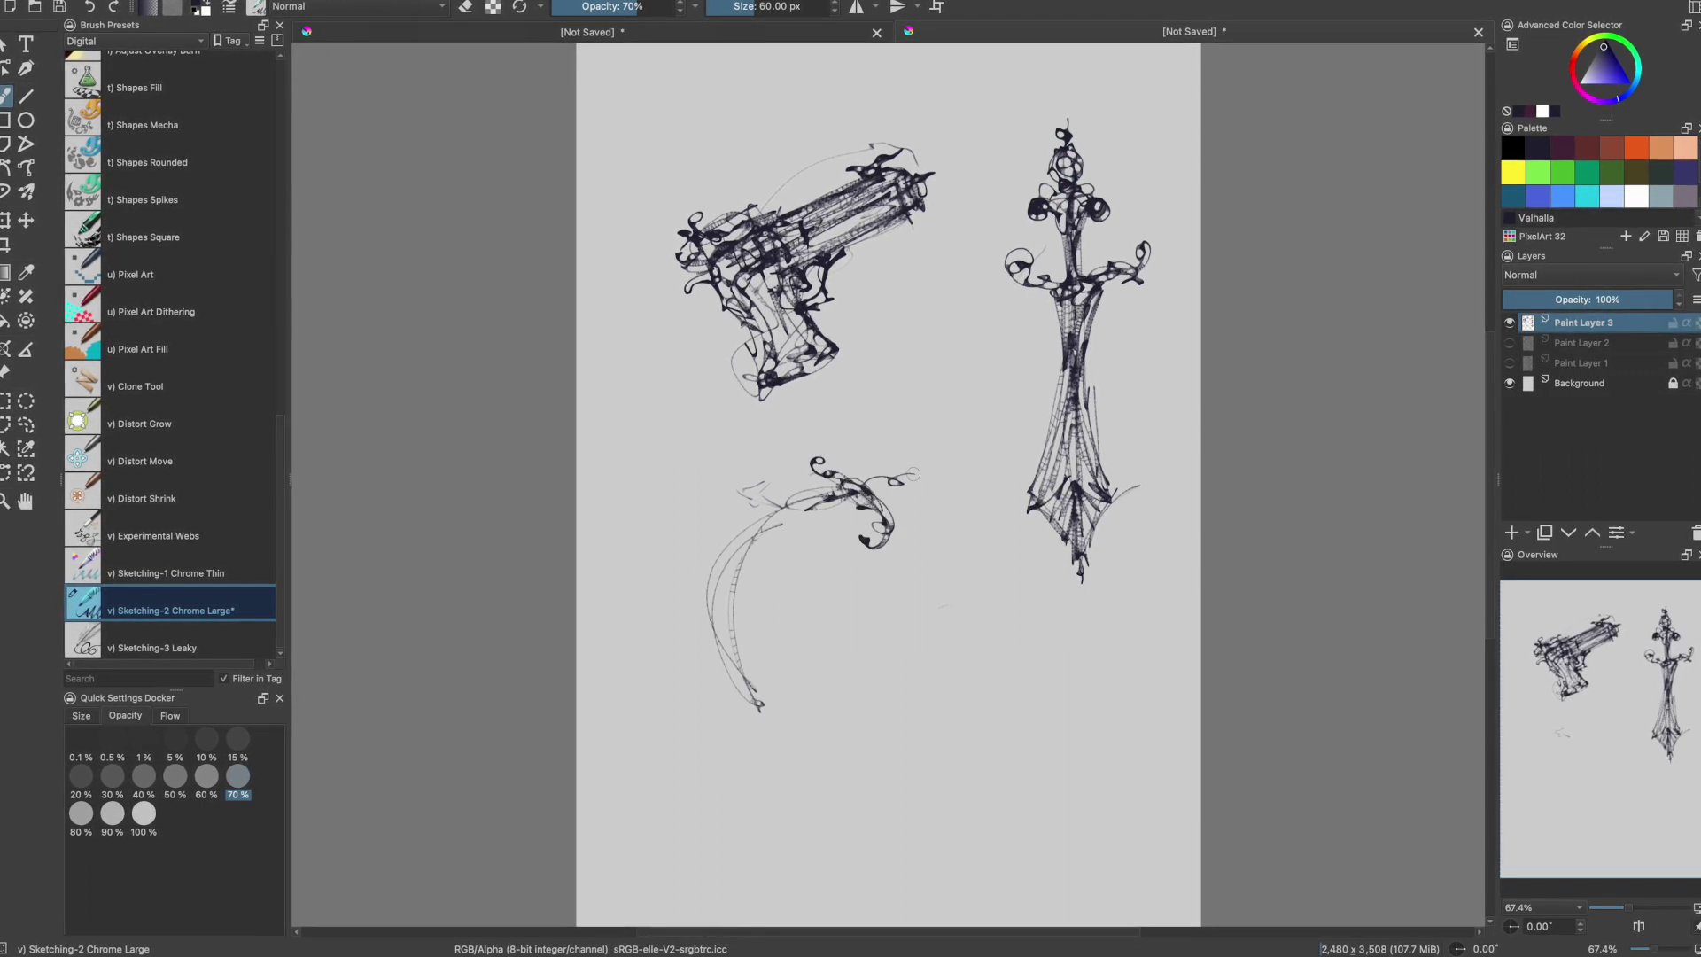
{"action": "left_click_drag", "start_coordinate": [863, 487], "coordinate": [952, 464]}
{"action": "left_click_drag", "start_coordinate": [712, 655], "coordinate": [807, 731]}
{"action": "mouse_move", "coordinate": [851, 487]}
{"action": "left_mouse_down"}
{"action": "mouse_move", "coordinate": [722, 533]}
{"action": "mouse_move", "coordinate": [744, 563]}
{"action": "mouse_move", "coordinate": [728, 536]}
{"action": "mouse_move", "coordinate": [700, 584]}
{"action": "left_mouse_up"}
{"action": "left_click_drag", "start_coordinate": [753, 695], "coordinate": [818, 706]}
{"action": "mouse_move", "coordinate": [696, 589]}
{"action": "left_mouse_down"}
{"action": "mouse_move", "coordinate": [758, 716]}
{"action": "mouse_move", "coordinate": [718, 660]}
{"action": "left_mouse_up"}
{"action": "left_click_drag", "start_coordinate": [771, 513], "coordinate": [704, 580]}
Sketch a slender dagger with a small crossguard and curled pommel below the pistol and sword.
{"action": "left_click_drag", "start_coordinate": [941, 595], "coordinate": [1006, 833]}
{"action": "left_click_drag", "start_coordinate": [955, 612], "coordinate": [935, 682]}
{"action": "left_click_drag", "start_coordinate": [935, 682], "coordinate": [980, 758]}
{"action": "mouse_move", "coordinate": [952, 584]}
{"action": "left_mouse_down"}
{"action": "mouse_move", "coordinate": [991, 574]}
{"action": "mouse_move", "coordinate": [904, 615]}
{"action": "left_mouse_up"}
{"action": "mouse_move", "coordinate": [951, 580]}
{"action": "left_mouse_down"}
{"action": "mouse_move", "coordinate": [928, 554]}
{"action": "mouse_move", "coordinate": [936, 520]}
{"action": "left_mouse_up"}
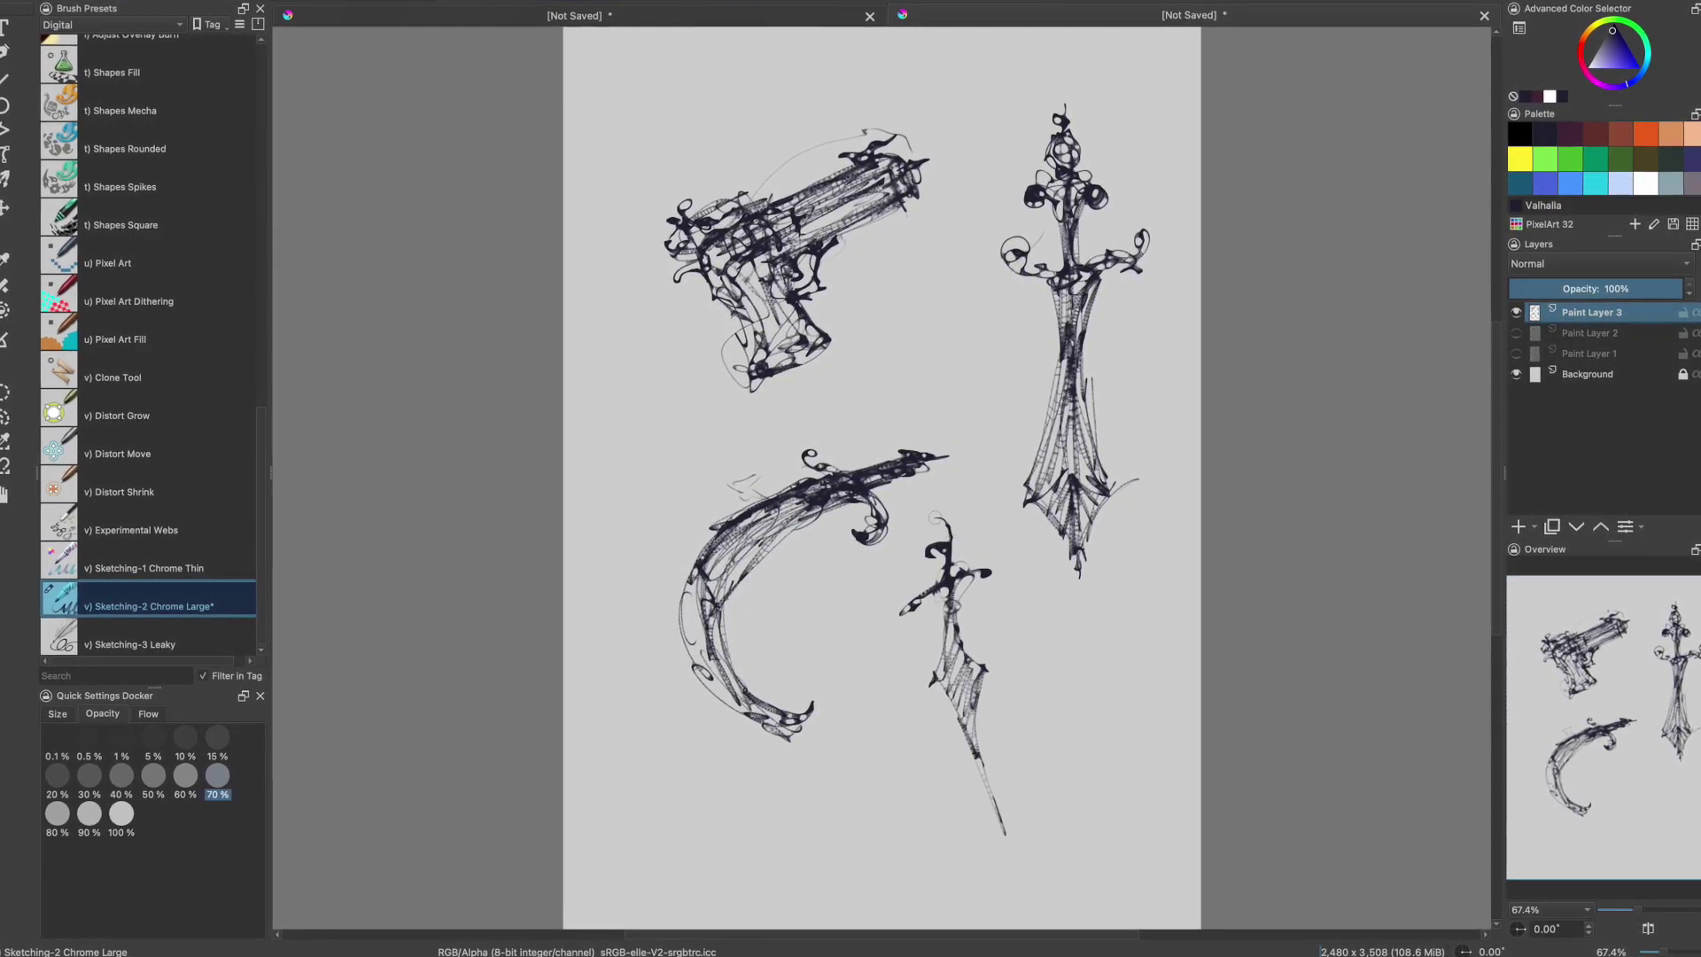
Draw a thin ornate staff with a knotted centre and curved ends along the edge beside the pistol.
{"action": "left_click_drag", "start_coordinate": [658, 346], "coordinate": [664, 407]}
{"action": "left_click_drag", "start_coordinate": [635, 249], "coordinate": [663, 482]}
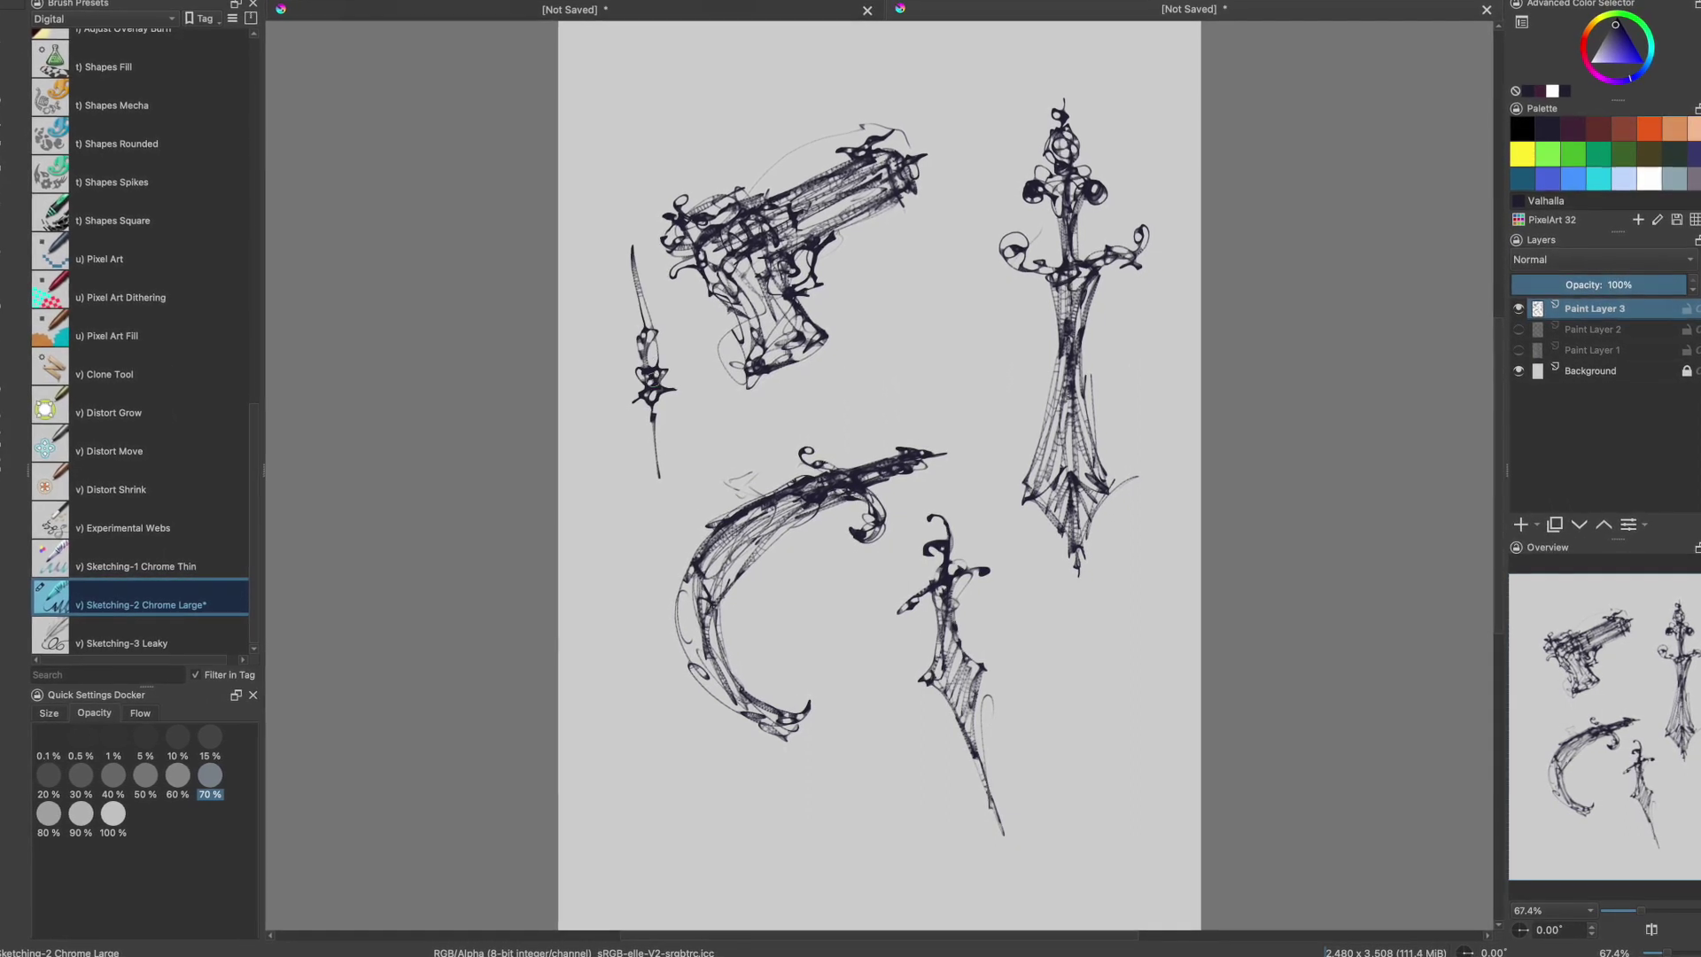
{"action": "left_click_drag", "start_coordinate": [654, 414], "coordinate": [624, 527]}
{"action": "mouse_move", "coordinate": [646, 333]}
{"action": "left_mouse_down"}
{"action": "mouse_move", "coordinate": [627, 213]}
{"action": "mouse_move", "coordinate": [634, 288]}
{"action": "left_mouse_up"}
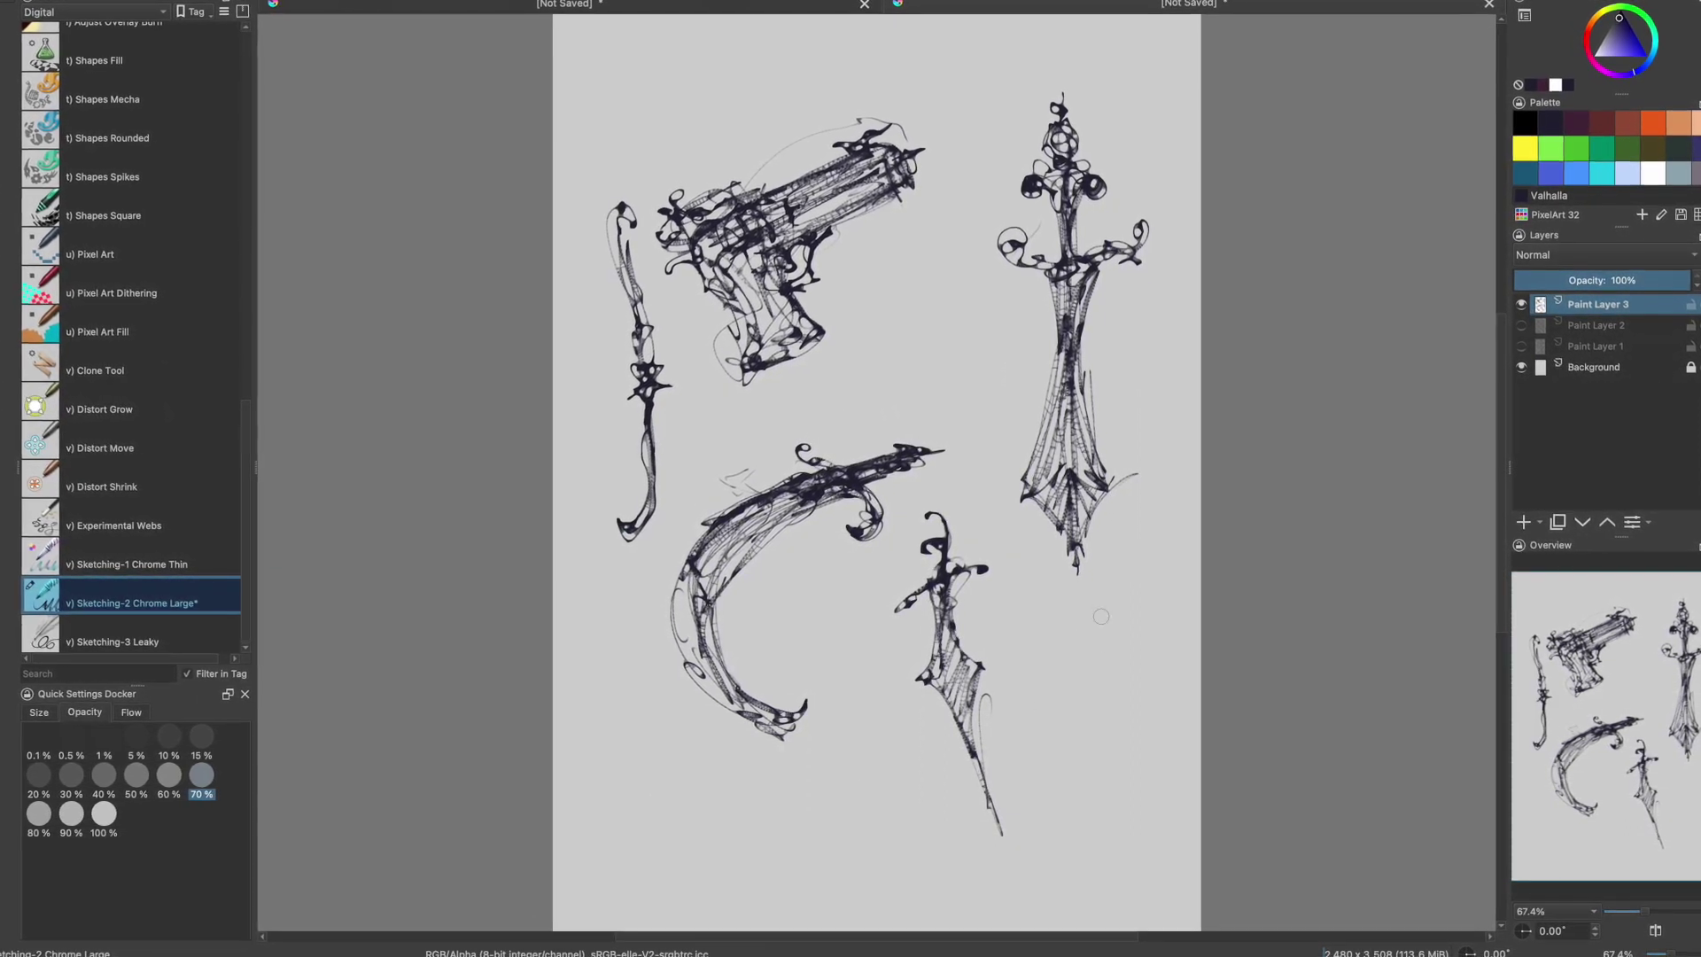
Sketch a small fighting figure below the large sword, with a raised weapon, spread legs and a second weapon beside it.
{"action": "mouse_move", "coordinate": [1101, 603]}
{"action": "left_mouse_down"}
{"action": "mouse_move", "coordinate": [1107, 638]}
{"action": "mouse_move", "coordinate": [1032, 629]}
{"action": "mouse_move", "coordinate": [1139, 558]}
{"action": "left_mouse_up"}
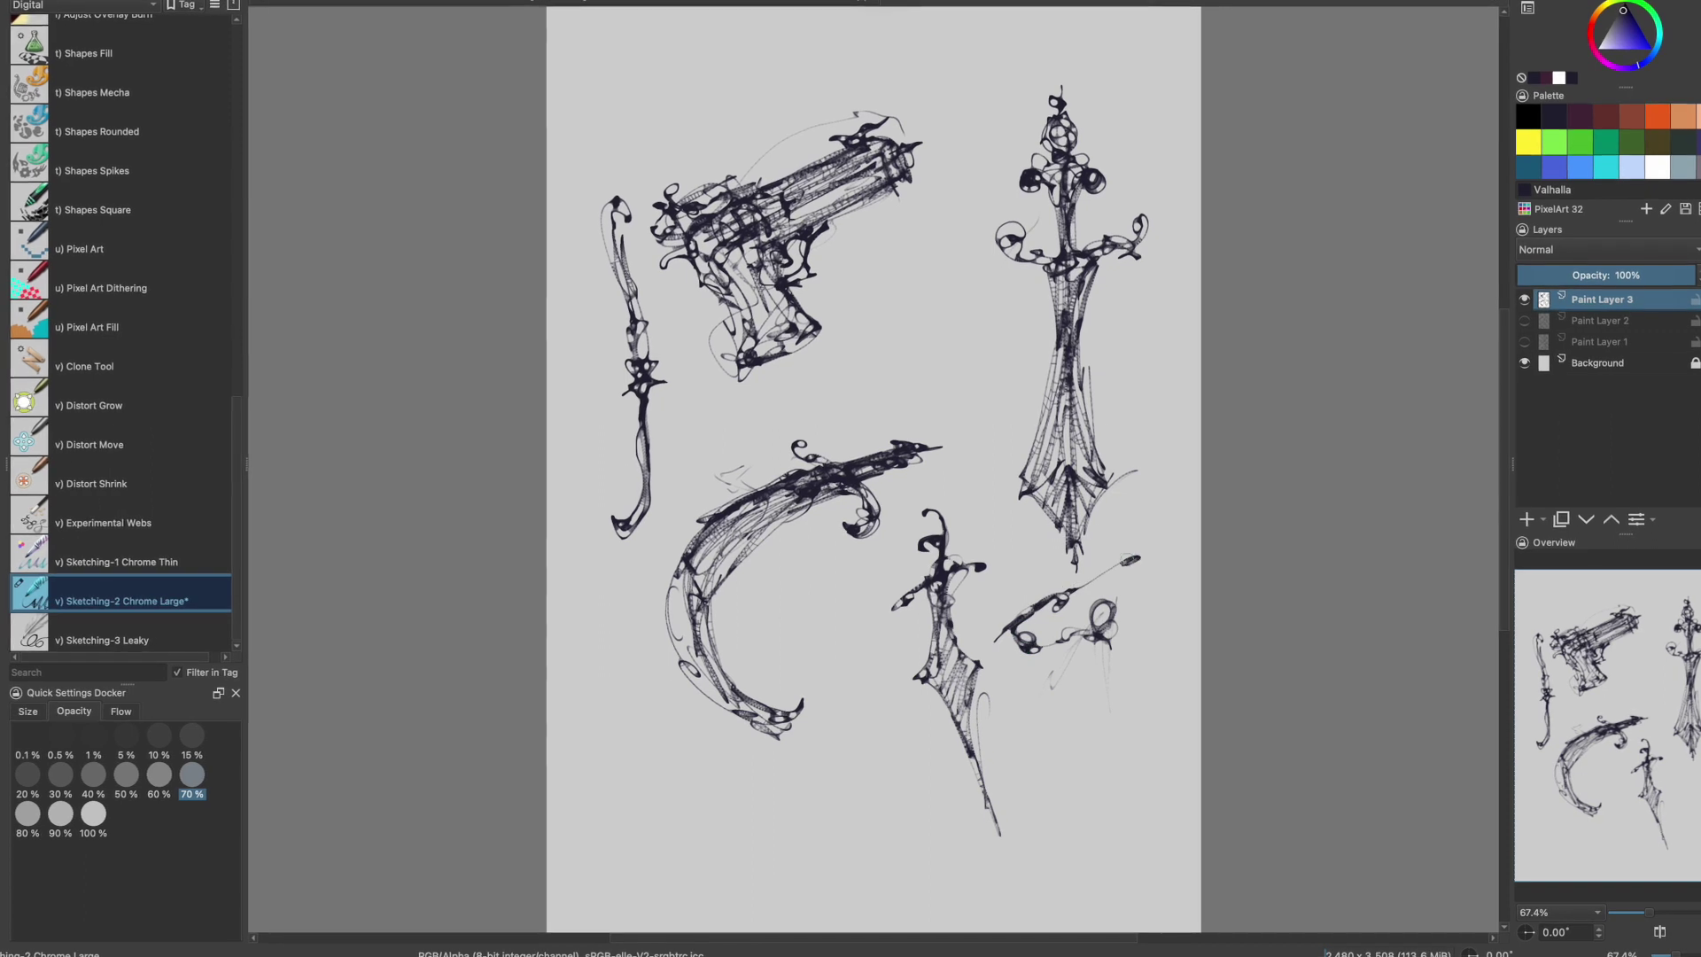
{"action": "mouse_move", "coordinate": [1074, 651]}
{"action": "left_mouse_down"}
{"action": "mouse_move", "coordinate": [1088, 695]}
{"action": "mouse_move", "coordinate": [1033, 778]}
{"action": "left_mouse_up"}
{"action": "left_click_drag", "start_coordinate": [1097, 691], "coordinate": [1132, 860]}
{"action": "left_click_drag", "start_coordinate": [1034, 778], "coordinate": [1103, 841]}
{"action": "left_click_drag", "start_coordinate": [1169, 651], "coordinate": [1154, 771]}
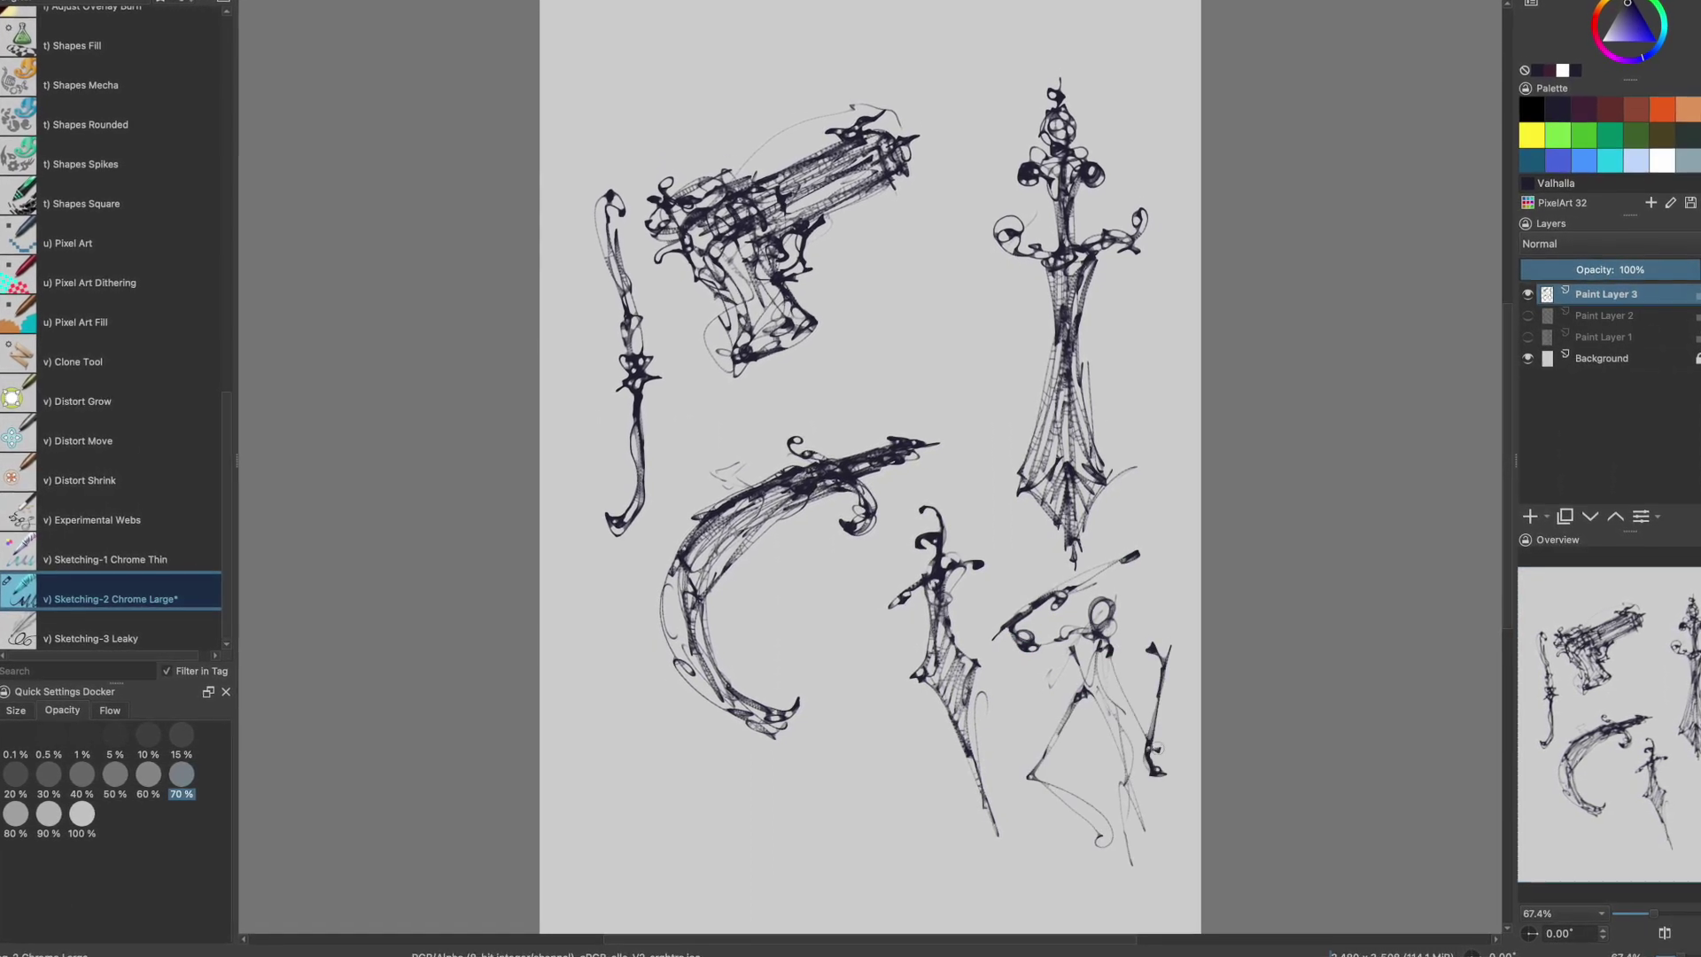
Reinforce the fighting figure's torso, legs and arm, and thicken both of its weapons.
{"action": "left_click_drag", "start_coordinate": [1166, 591], "coordinate": [1143, 786]}
{"action": "left_click_drag", "start_coordinate": [1074, 651], "coordinate": [1112, 722]}
{"action": "mouse_move", "coordinate": [1088, 695]}
{"action": "left_mouse_down"}
{"action": "mouse_move", "coordinate": [1034, 777]}
{"action": "mouse_move", "coordinate": [1106, 851]}
{"action": "left_mouse_up"}
{"action": "left_click_drag", "start_coordinate": [1118, 736], "coordinate": [1122, 887]}
{"action": "left_click_drag", "start_coordinate": [1099, 631], "coordinate": [1027, 646]}
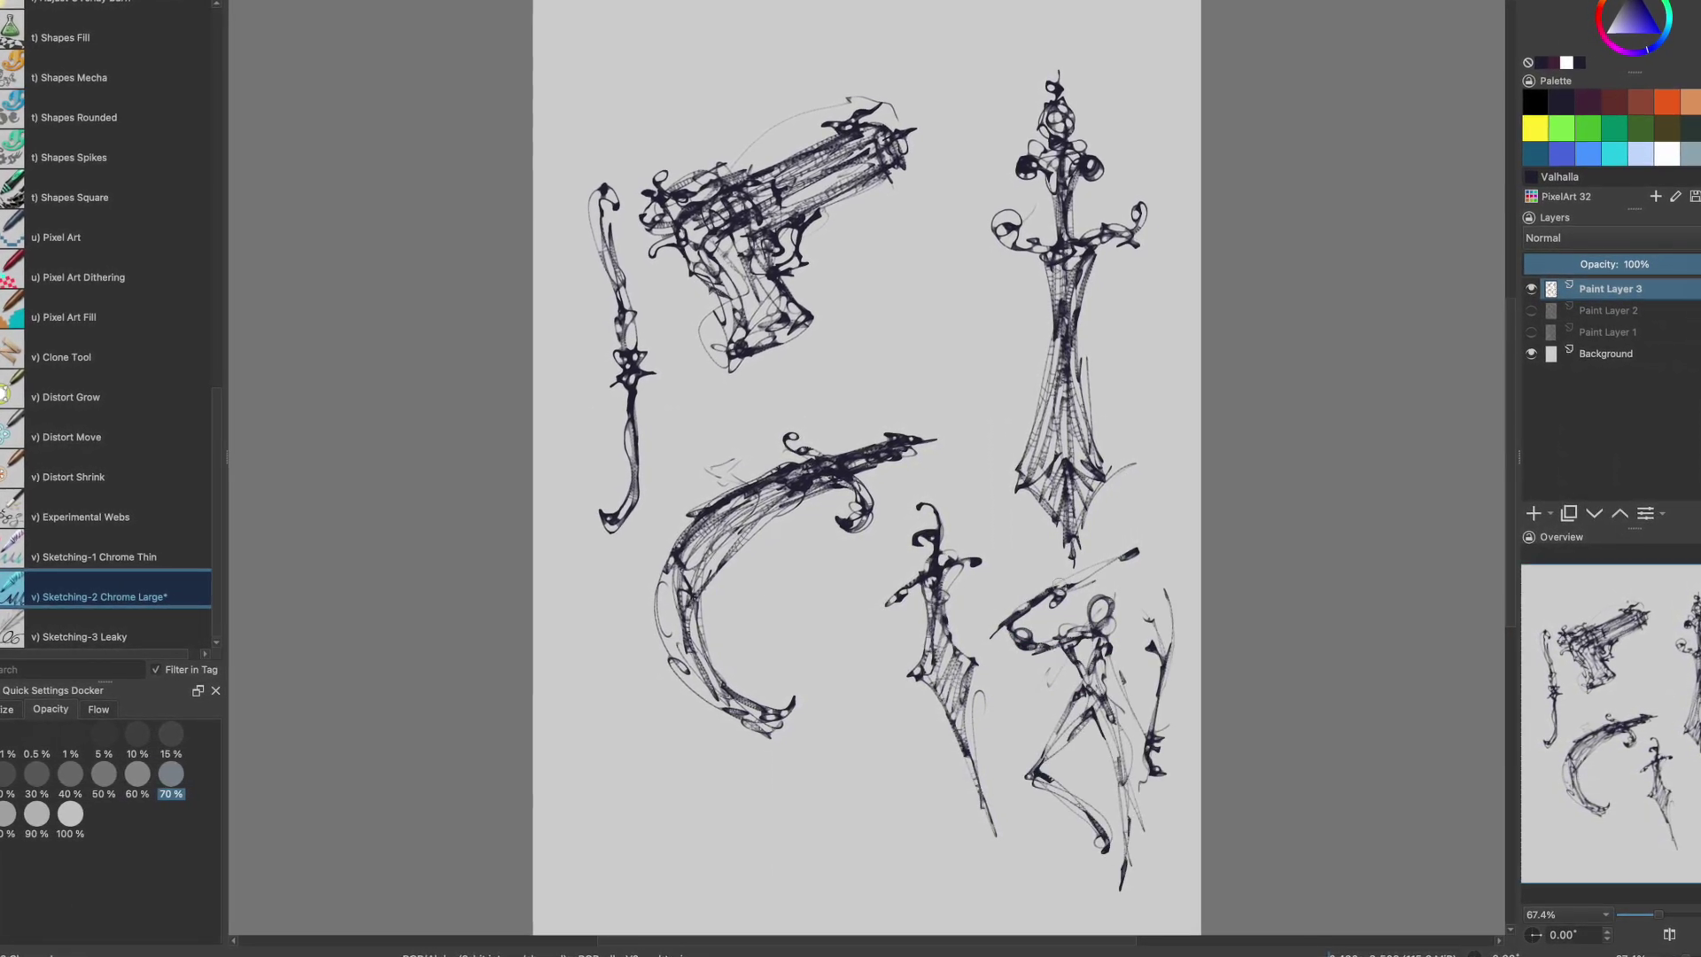
{"action": "mouse_move", "coordinate": [1058, 584]}
{"action": "left_mouse_down"}
{"action": "mouse_move", "coordinate": [1174, 535]}
{"action": "mouse_move", "coordinate": [1059, 592]}
{"action": "left_mouse_up"}
Sketch a knife with a spiked hilt and hooked, curved blade next to the slender dagger.
{"action": "left_click_drag", "start_coordinate": [861, 786], "coordinate": [809, 547]}
{"action": "mouse_move", "coordinate": [831, 621]}
{"action": "left_mouse_down"}
{"action": "mouse_move", "coordinate": [788, 645]}
{"action": "mouse_move", "coordinate": [853, 687]}
{"action": "left_mouse_up"}
{"action": "left_click_drag", "start_coordinate": [853, 687], "coordinate": [813, 847]}
{"action": "left_click_drag", "start_coordinate": [870, 766], "coordinate": [813, 851]}
{"action": "left_click_drag", "start_coordinate": [853, 691], "coordinate": [877, 815]}
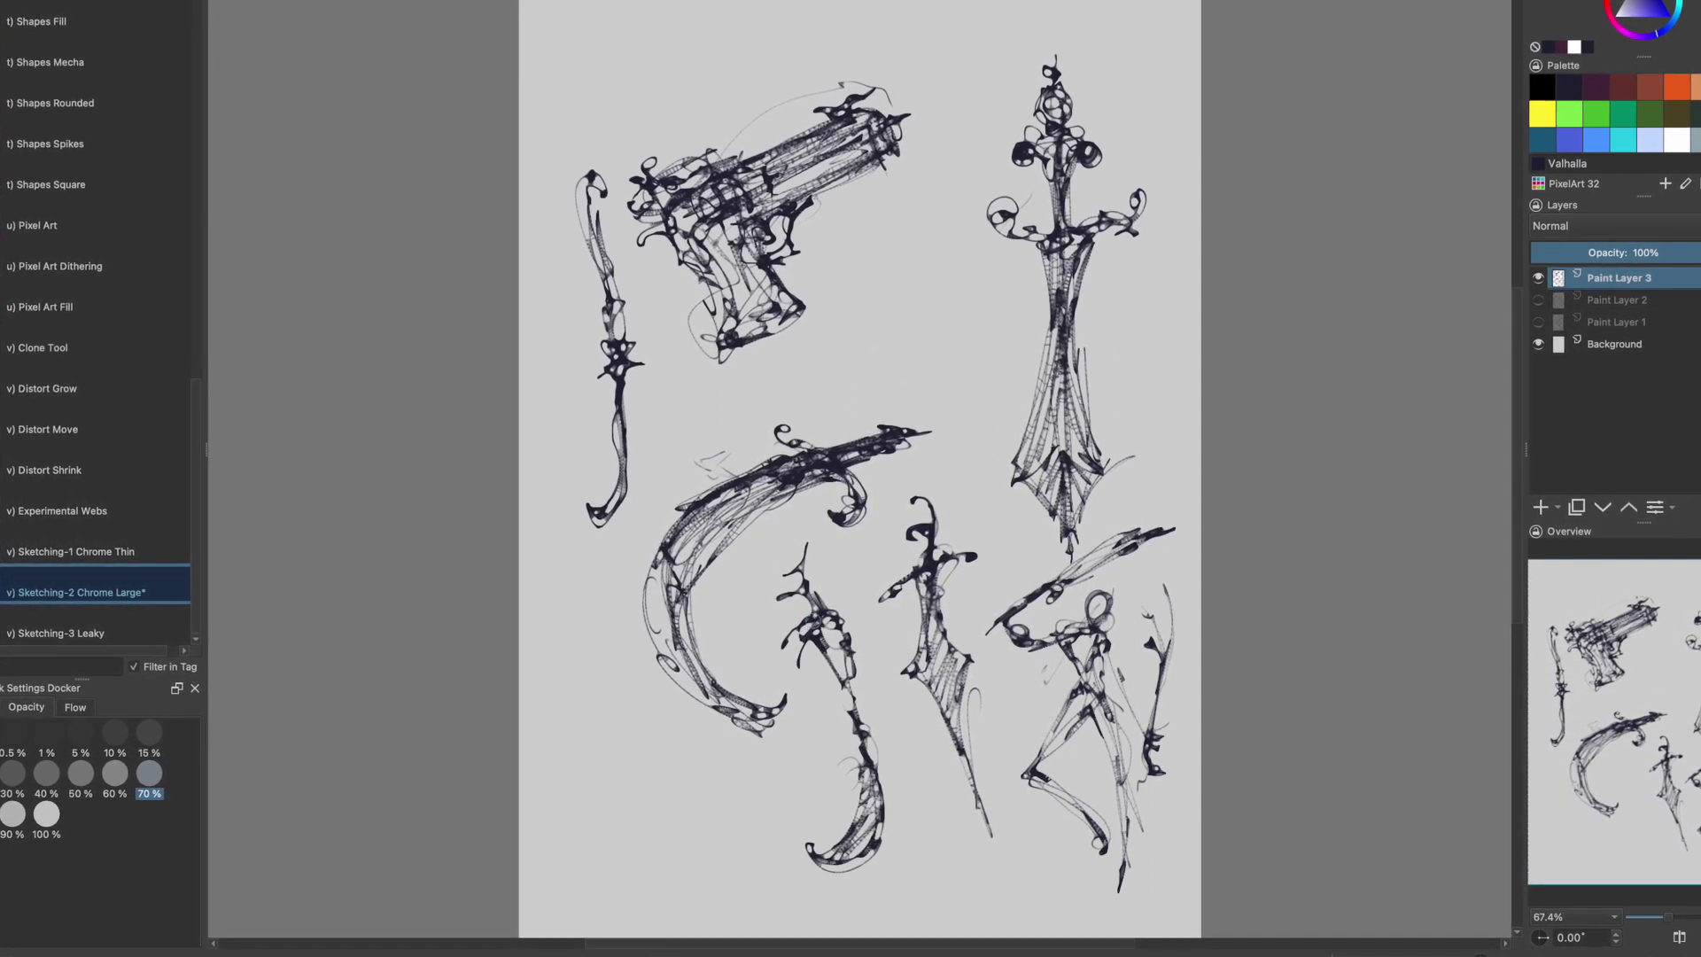
Draw a long straight barrel alongside the hooked knife and add a hatched axe-like head at its upper end.
{"action": "left_click_drag", "start_coordinate": [840, 638], "coordinate": [926, 893]}
{"action": "mouse_move", "coordinate": [837, 686]}
{"action": "left_mouse_down"}
{"action": "mouse_move", "coordinate": [914, 895]}
{"action": "mouse_move", "coordinate": [935, 900]}
{"action": "left_mouse_up"}
{"action": "left_click_drag", "start_coordinate": [917, 896], "coordinate": [937, 900]}
{"action": "mouse_move", "coordinate": [807, 595]}
{"action": "left_mouse_down"}
{"action": "mouse_move", "coordinate": [846, 651]}
{"action": "mouse_move", "coordinate": [837, 690]}
{"action": "left_mouse_up"}
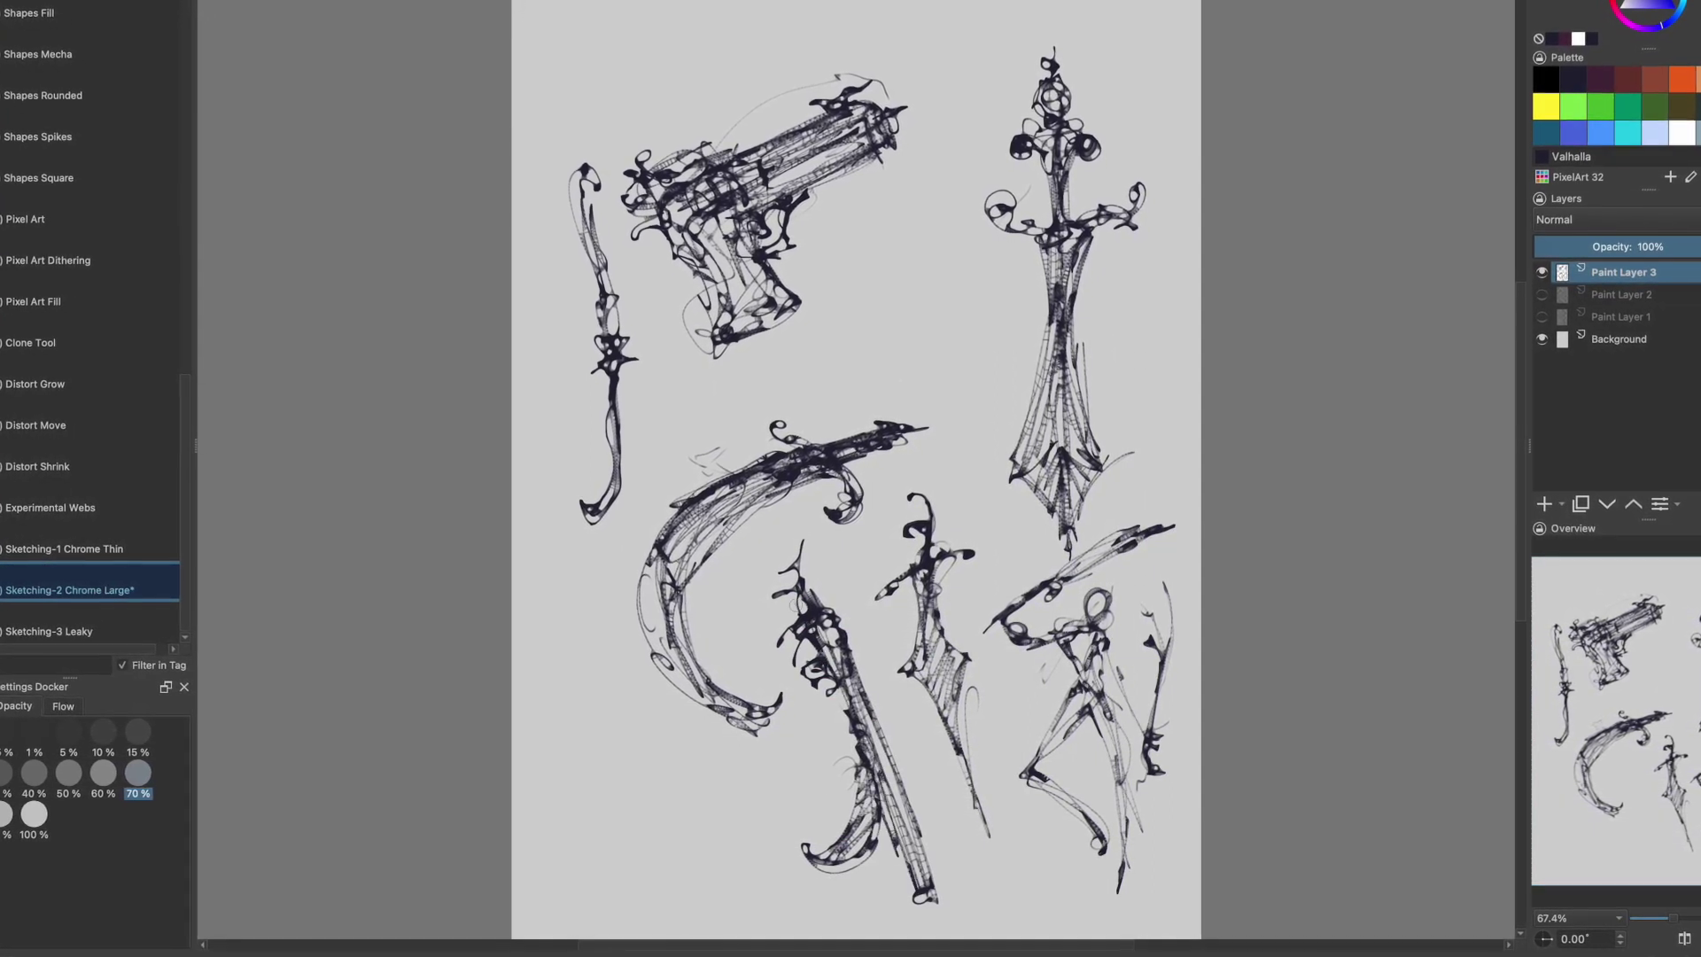
{"action": "mouse_move", "coordinate": [797, 566]}
{"action": "left_mouse_down"}
{"action": "mouse_move", "coordinate": [728, 596]}
{"action": "mouse_move", "coordinate": [746, 639]}
{"action": "mouse_move", "coordinate": [799, 602]}
{"action": "mouse_move", "coordinate": [737, 605]}
{"action": "left_mouse_up"}
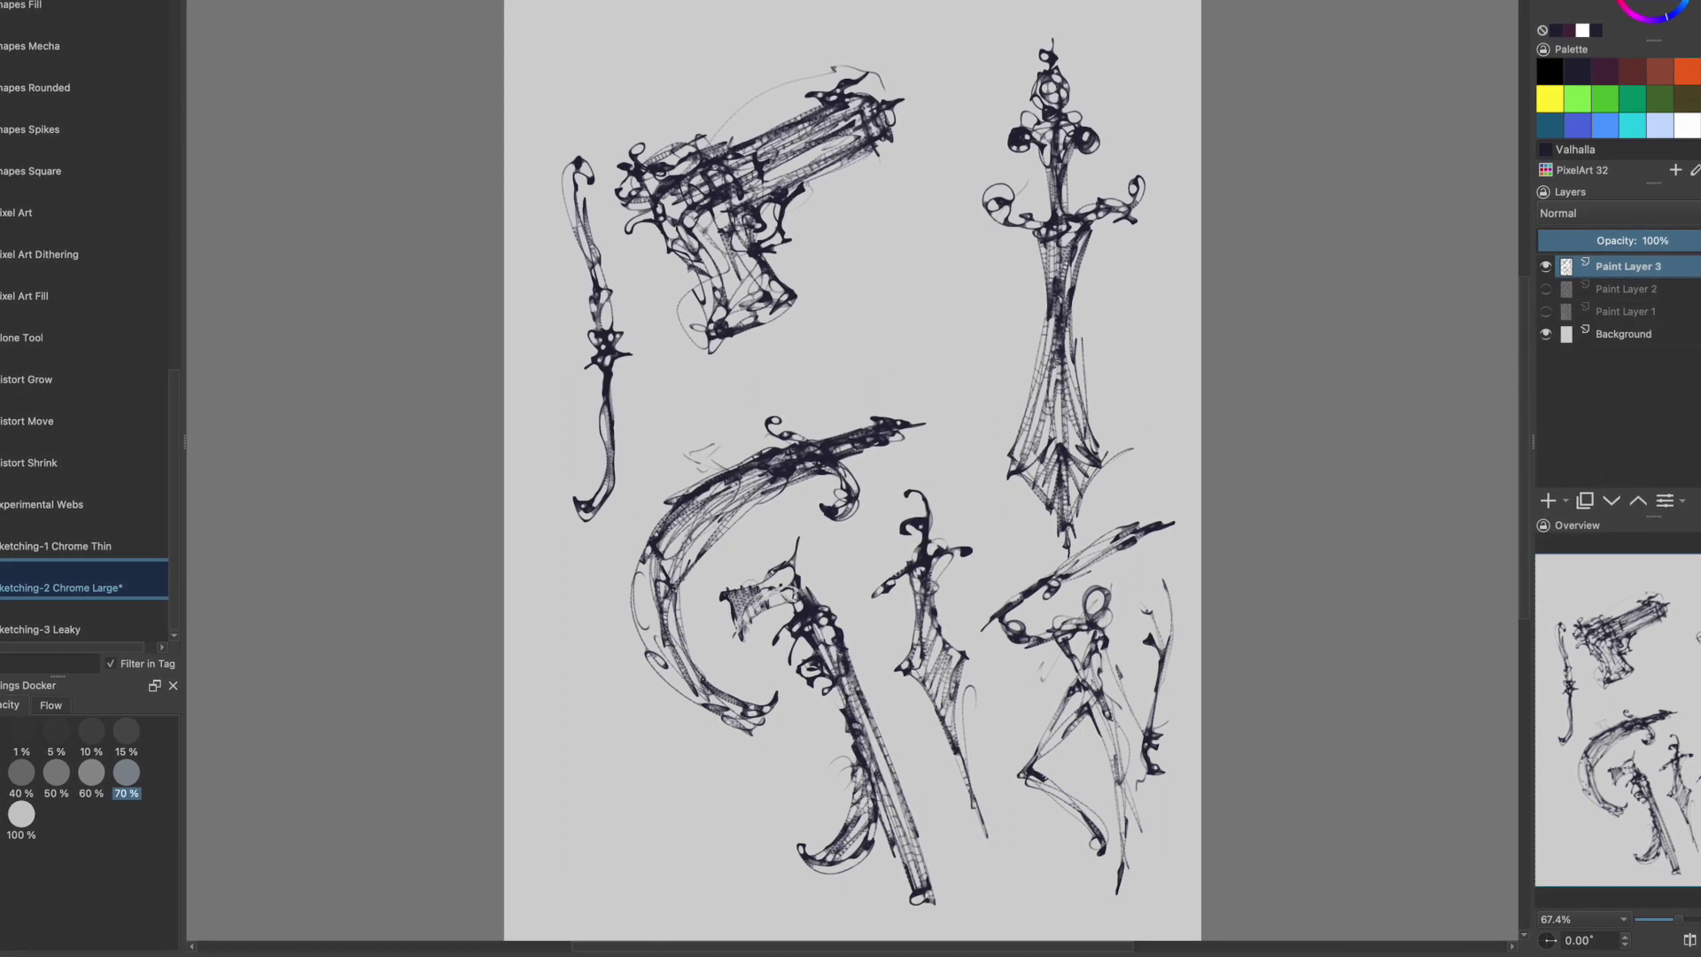
Switch to an eraser brush preset and erase the large sickle-shaped blade.
{"action": "key", "text": "super+w"}
{"action": "left_click", "coordinate": [769, 449]}
{"action": "right_click", "coordinate": [611, 630]}
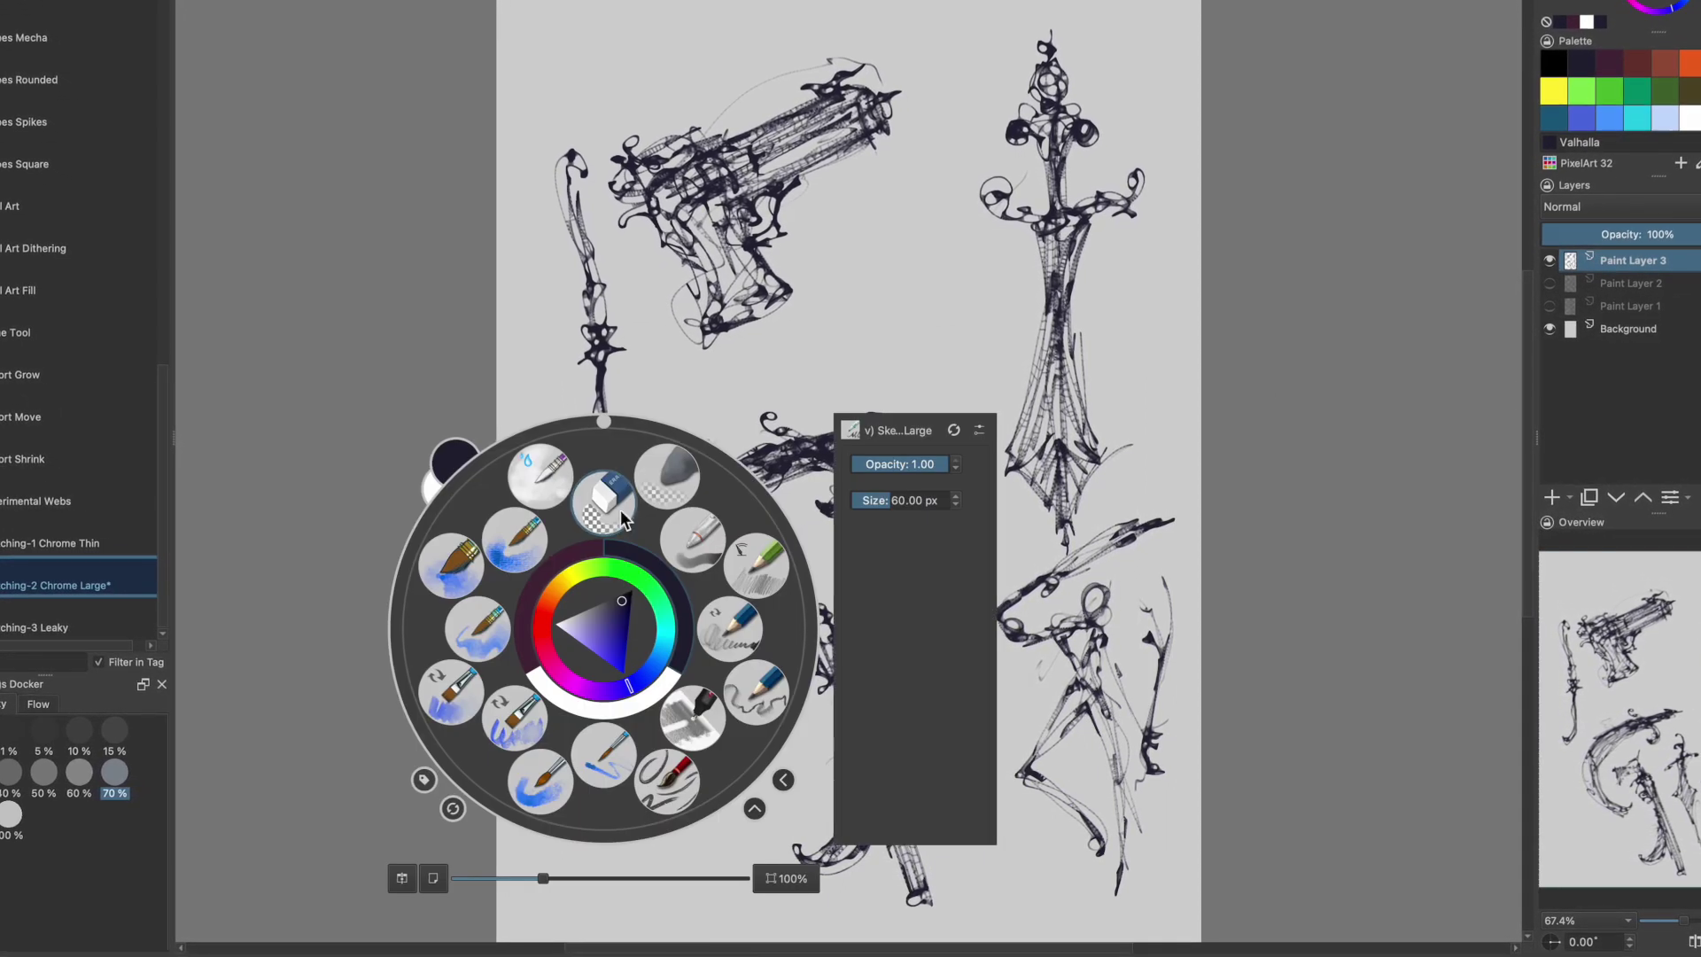
{"action": "left_click", "coordinate": [622, 512]}
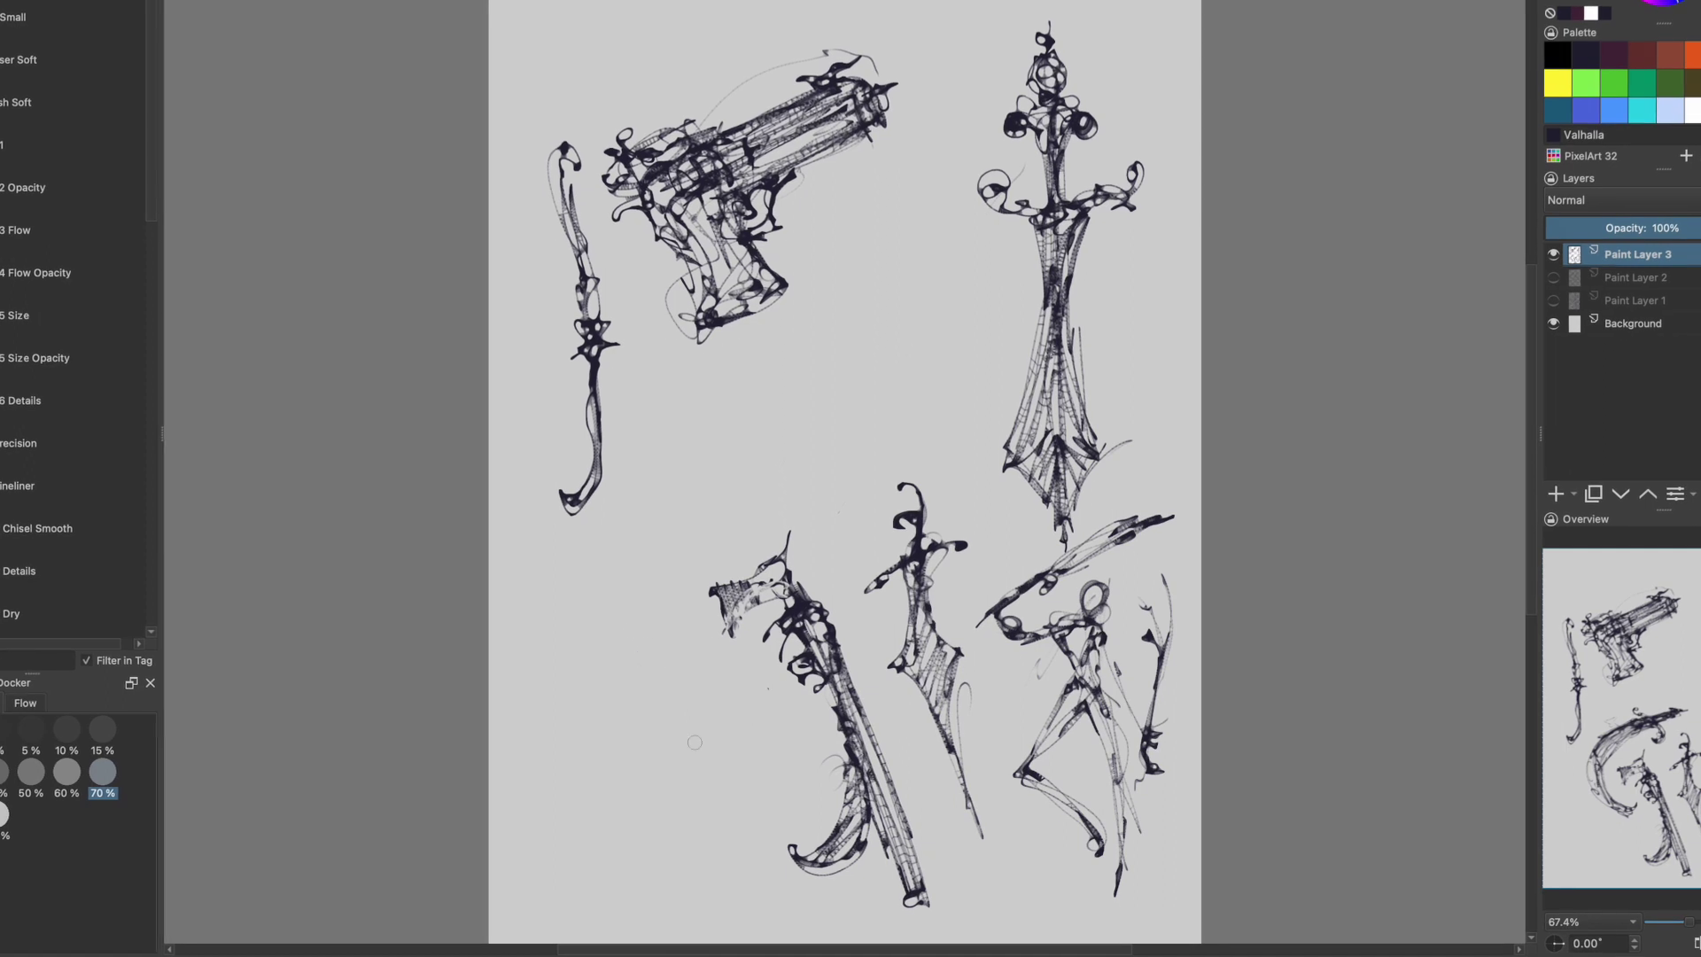
Erase the curved blade beside the long barrel and switch back to the v) Sketching-2 Chrome Large brush preset.
{"action": "mouse_move", "coordinate": [833, 756]}
{"action": "left_mouse_down"}
{"action": "mouse_move", "coordinate": [852, 829]}
{"action": "mouse_move", "coordinate": [794, 855]}
{"action": "left_mouse_up"}
{"action": "scroll", "coordinate": [129, 523], "scroll_direction": "down", "scroll_amount": 10}
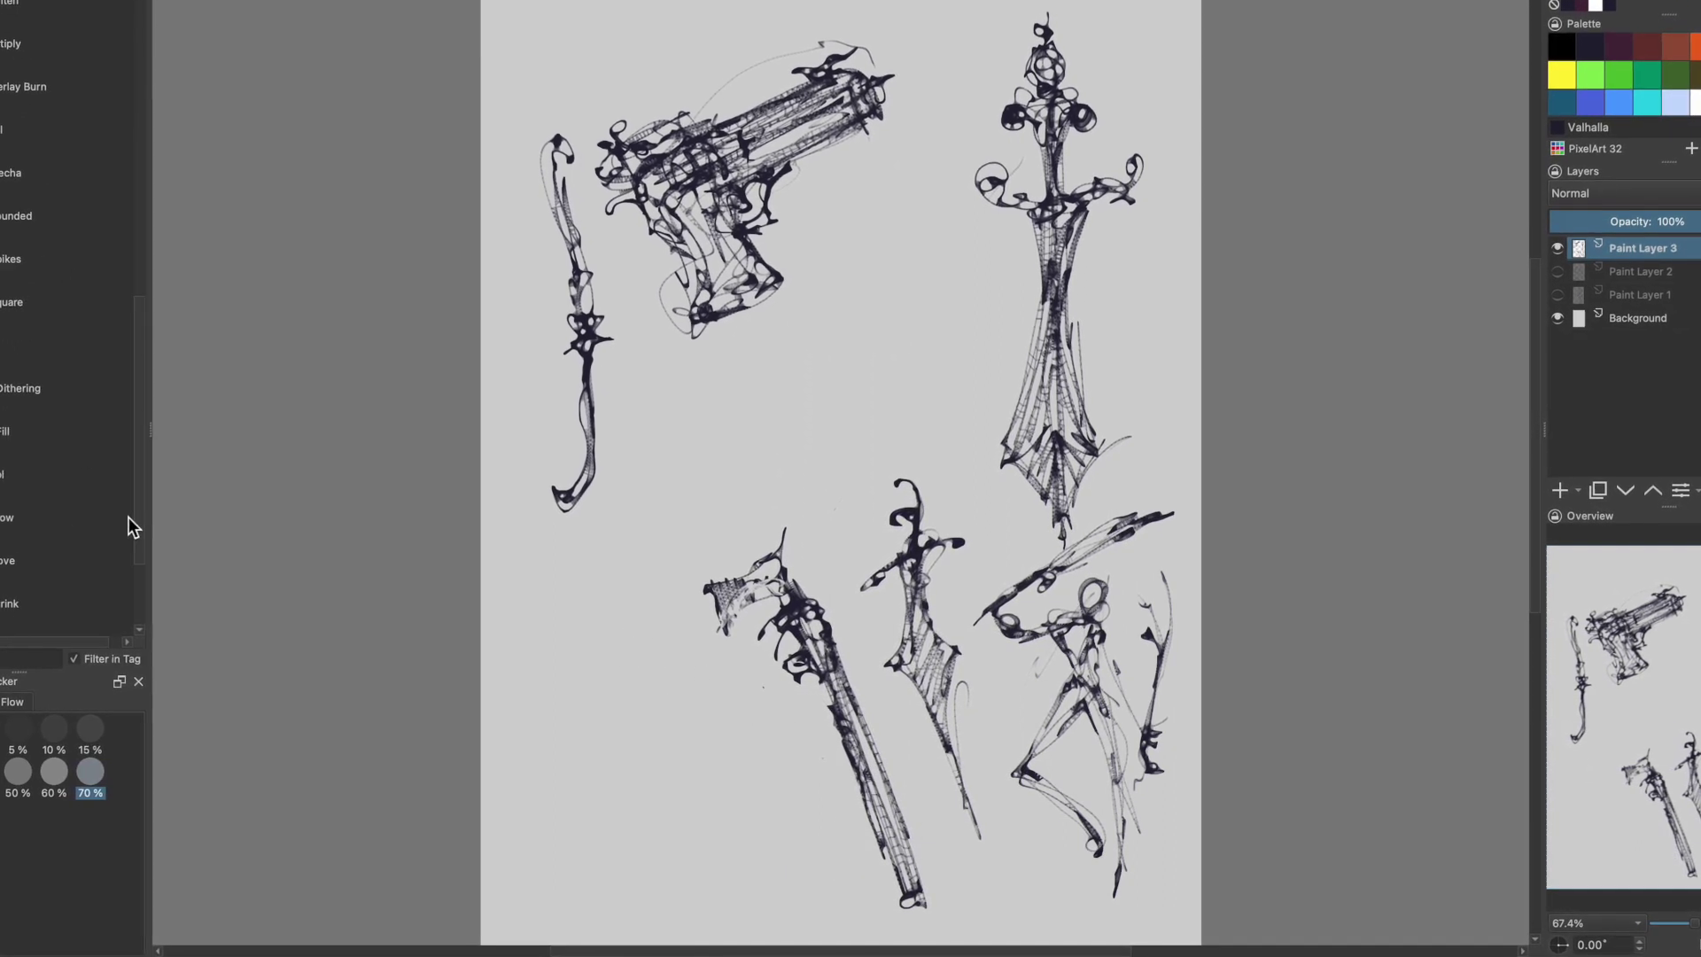
{"action": "scroll", "coordinate": [133, 518], "scroll_direction": "down", "scroll_amount": 4}
{"action": "left_click", "coordinate": [106, 571]}
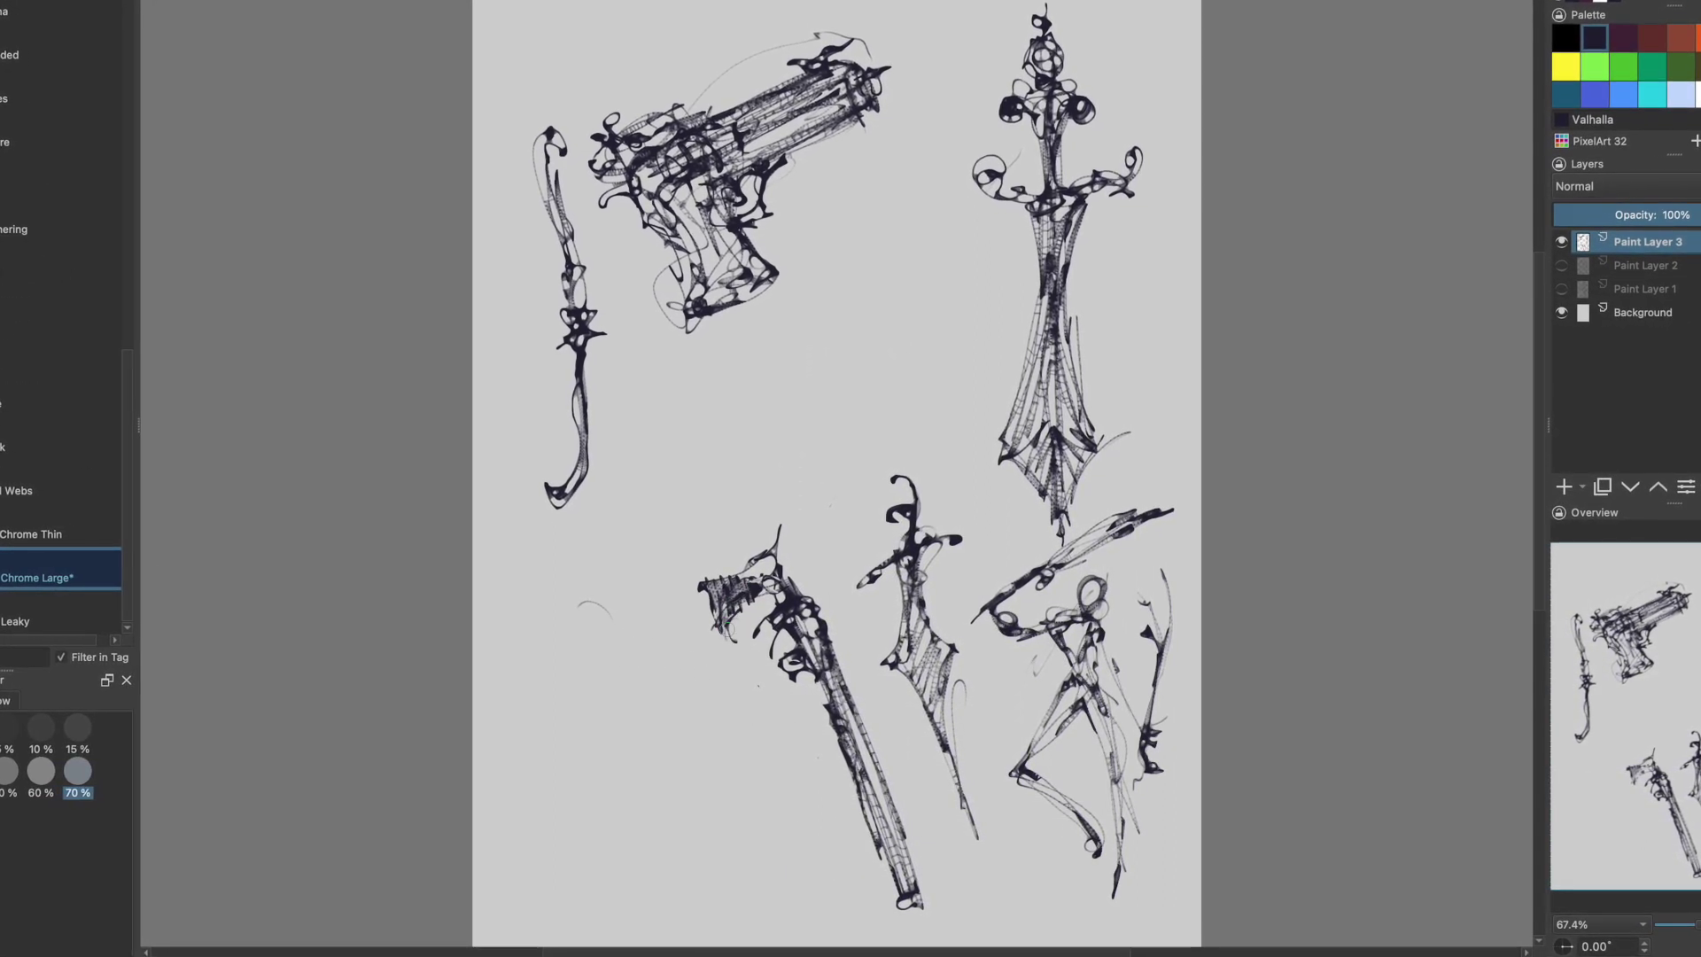
Sketch an ornate diagonal bow with a taut string and a nocked, feathered arrow between the pistol and the broad sword.
{"action": "mouse_move", "coordinate": [762, 381]}
{"action": "left_mouse_down"}
{"action": "mouse_move", "coordinate": [810, 370]}
{"action": "mouse_move", "coordinate": [872, 284]}
{"action": "left_mouse_up"}
{"action": "left_click_drag", "start_coordinate": [861, 269], "coordinate": [891, 193]}
{"action": "left_click_drag", "start_coordinate": [782, 400], "coordinate": [763, 436]}
{"action": "mouse_move", "coordinate": [803, 399]}
{"action": "left_mouse_down"}
{"action": "mouse_move", "coordinate": [973, 248]}
{"action": "mouse_move", "coordinate": [700, 507]}
{"action": "left_mouse_up"}
{"action": "mouse_move", "coordinate": [864, 270]}
{"action": "left_mouse_down"}
{"action": "mouse_move", "coordinate": [914, 183]}
{"action": "mouse_move", "coordinate": [753, 355]}
{"action": "left_mouse_up"}
{"action": "mouse_move", "coordinate": [868, 182]}
{"action": "left_mouse_down"}
{"action": "mouse_move", "coordinate": [706, 439]}
{"action": "mouse_move", "coordinate": [916, 149]}
{"action": "left_mouse_up"}
{"action": "left_click_drag", "start_coordinate": [708, 441], "coordinate": [787, 406]}
{"action": "left_click_drag", "start_coordinate": [837, 301], "coordinate": [789, 385]}
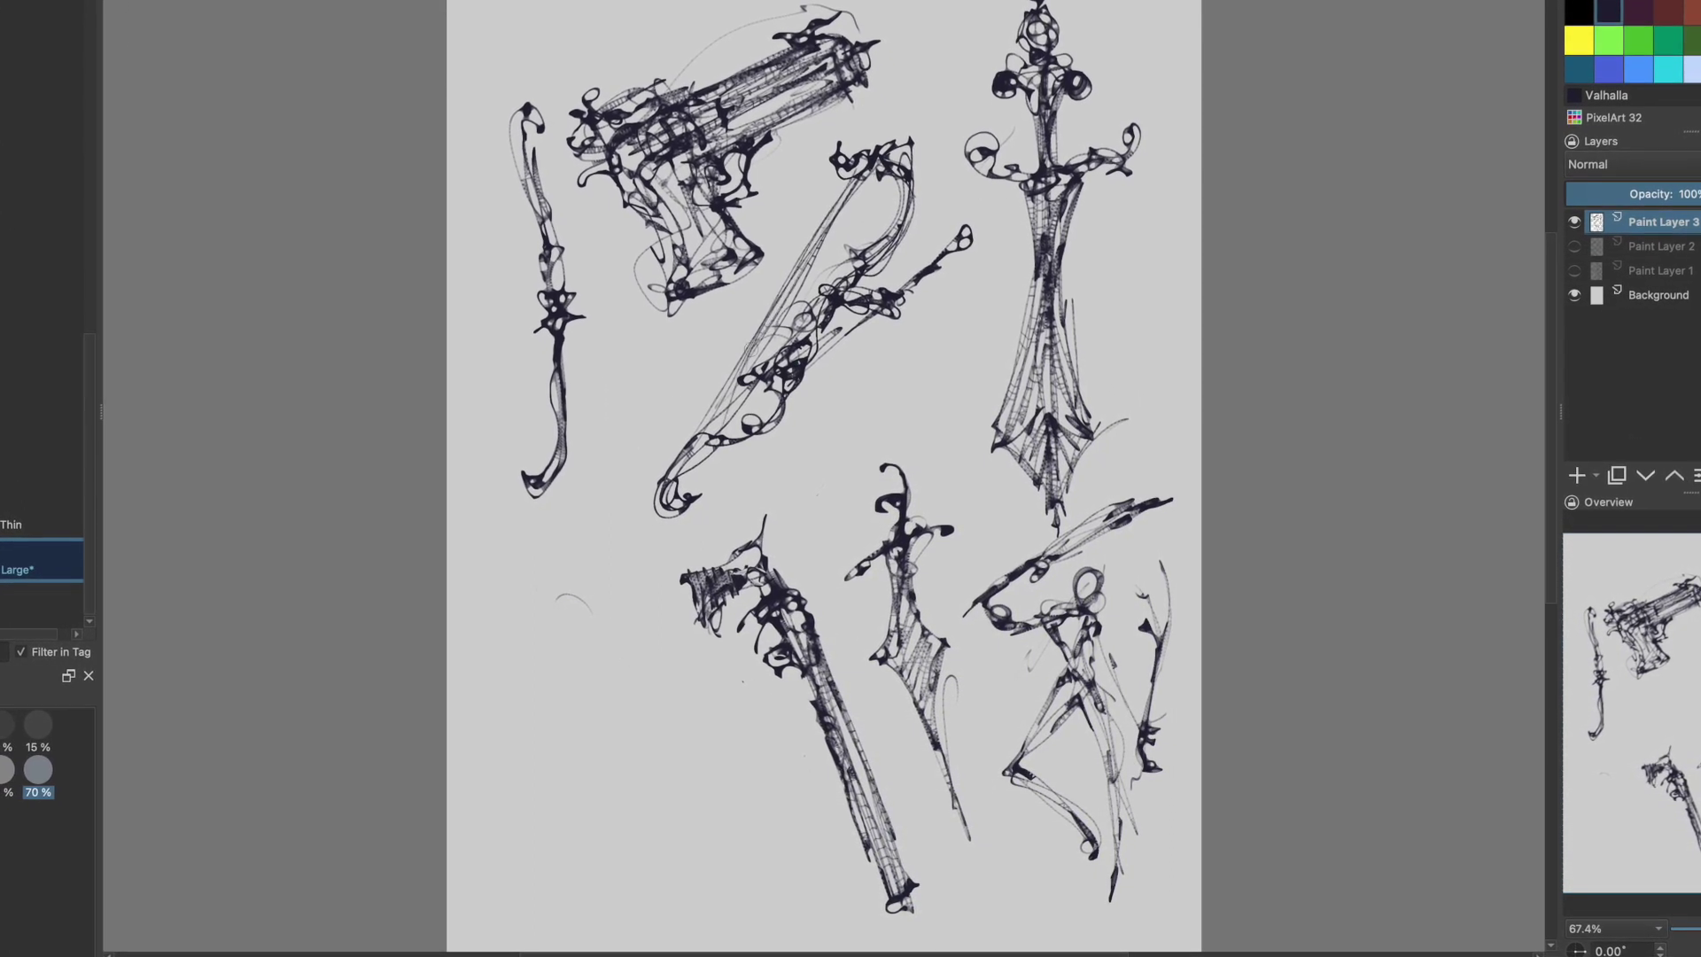
{"action": "left_click_drag", "start_coordinate": [973, 227], "coordinate": [940, 293]}
{"action": "left_click_drag", "start_coordinate": [806, 338], "coordinate": [631, 421]}
Sketch a large curved bow with curled tips and a straight string in the empty space beside the axe-headed barrel.
{"action": "left_click_drag", "start_coordinate": [540, 566], "coordinate": [635, 843]}
{"action": "left_click_drag", "start_coordinate": [635, 846], "coordinate": [605, 908]}
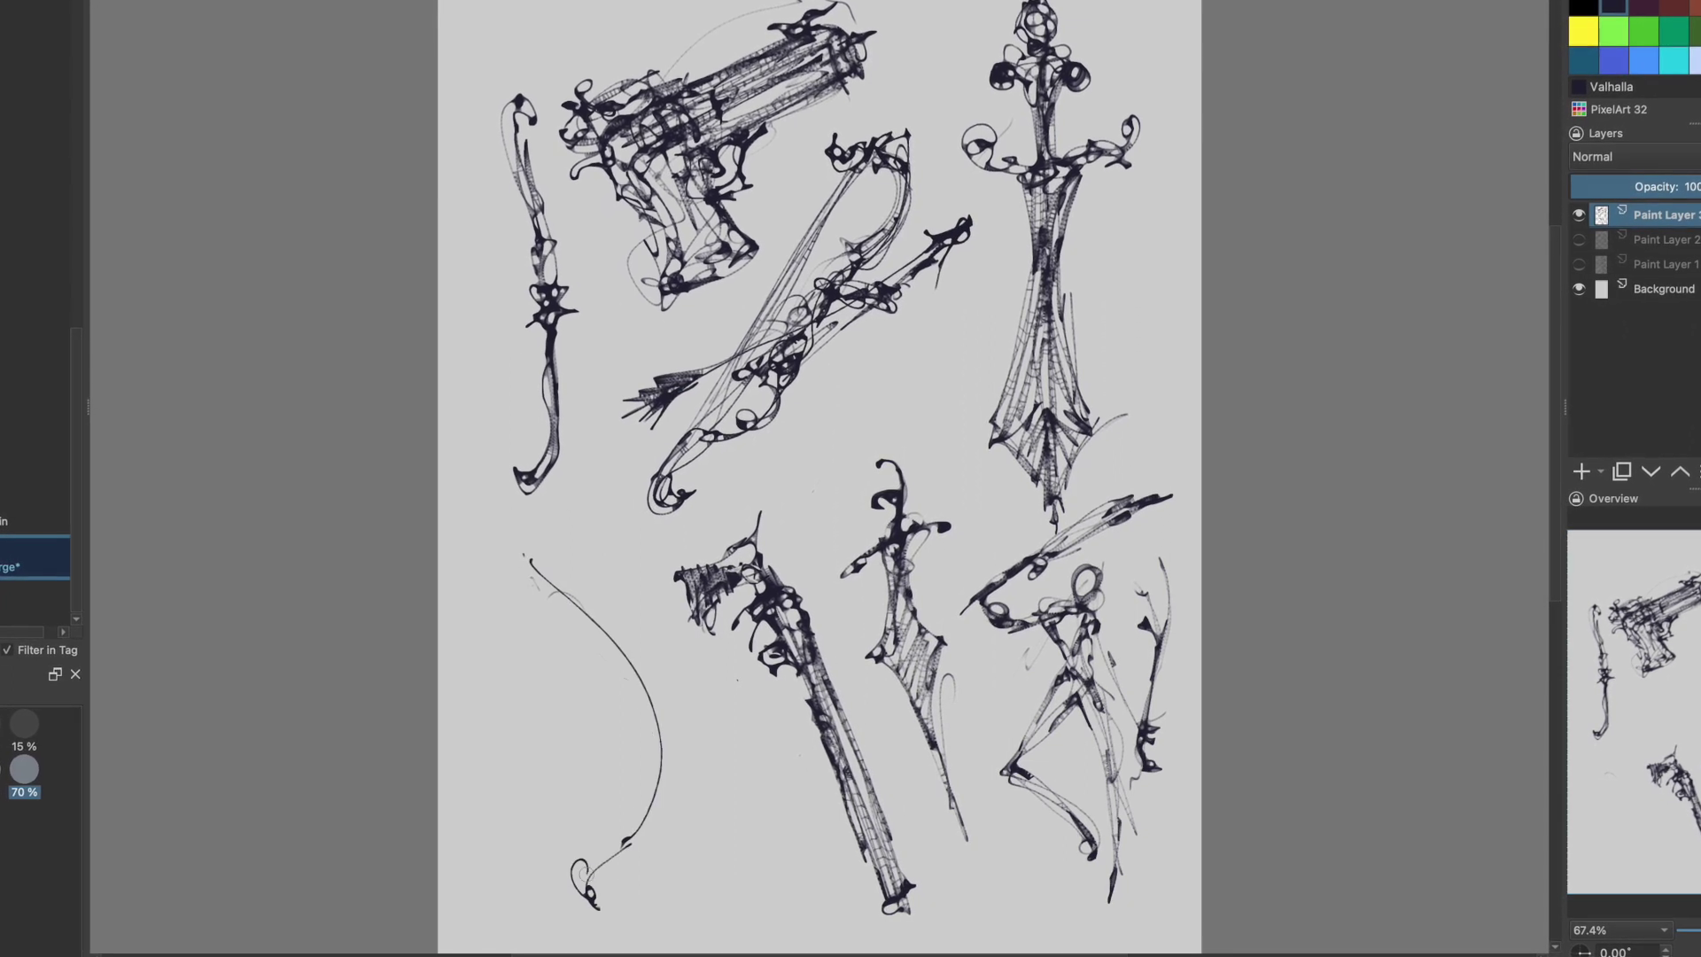
{"action": "mouse_move", "coordinate": [489, 565]}
{"action": "left_mouse_down"}
{"action": "mouse_move", "coordinate": [633, 842]}
{"action": "mouse_move", "coordinate": [544, 539]}
{"action": "mouse_move", "coordinate": [578, 859]}
{"action": "mouse_move", "coordinate": [627, 884]}
{"action": "left_mouse_up"}
{"action": "left_click_drag", "start_coordinate": [635, 753], "coordinate": [634, 808]}
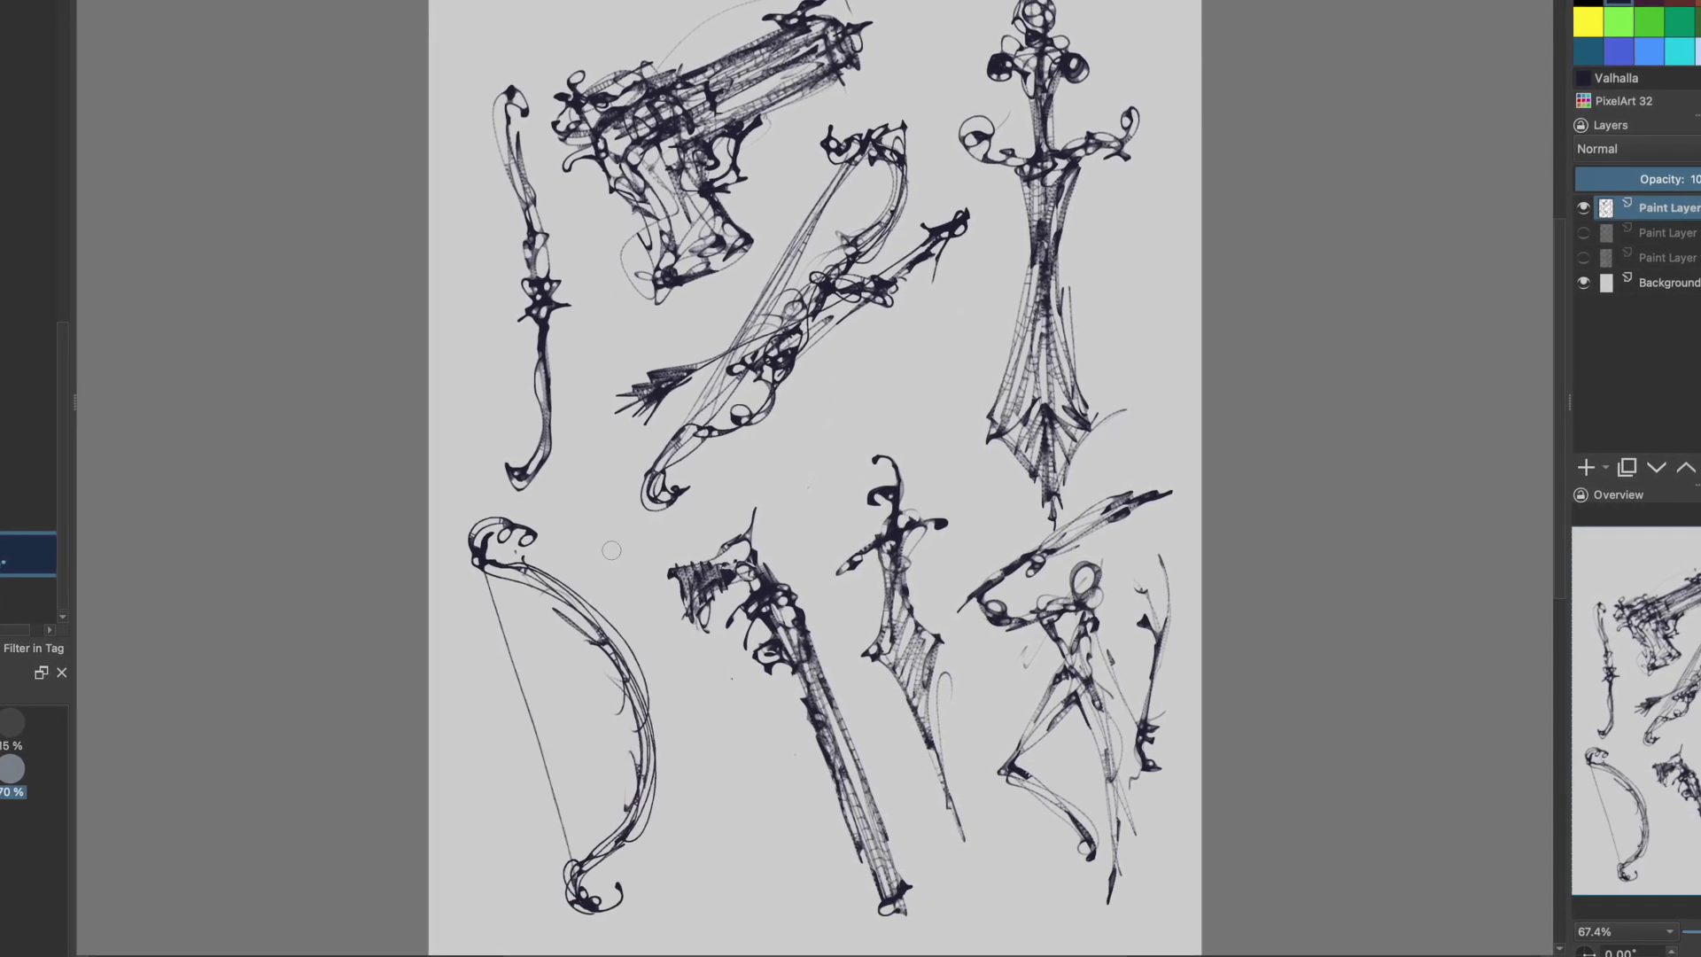
Draw a feathered arrow across the large curved bow and reinforce the bow's limbs and curled lower tip.
{"action": "mouse_move", "coordinate": [629, 553]}
{"action": "left_mouse_down"}
{"action": "mouse_move", "coordinate": [484, 835]}
{"action": "mouse_move", "coordinate": [605, 564]}
{"action": "left_mouse_up"}
{"action": "mouse_move", "coordinate": [634, 546]}
{"action": "left_mouse_down"}
{"action": "mouse_move", "coordinate": [633, 597]}
{"action": "mouse_move", "coordinate": [611, 592]}
{"action": "left_mouse_up"}
{"action": "mouse_move", "coordinate": [516, 776]}
{"action": "left_mouse_down"}
{"action": "mouse_move", "coordinate": [468, 830]}
{"action": "mouse_move", "coordinate": [487, 894]}
{"action": "left_mouse_up"}
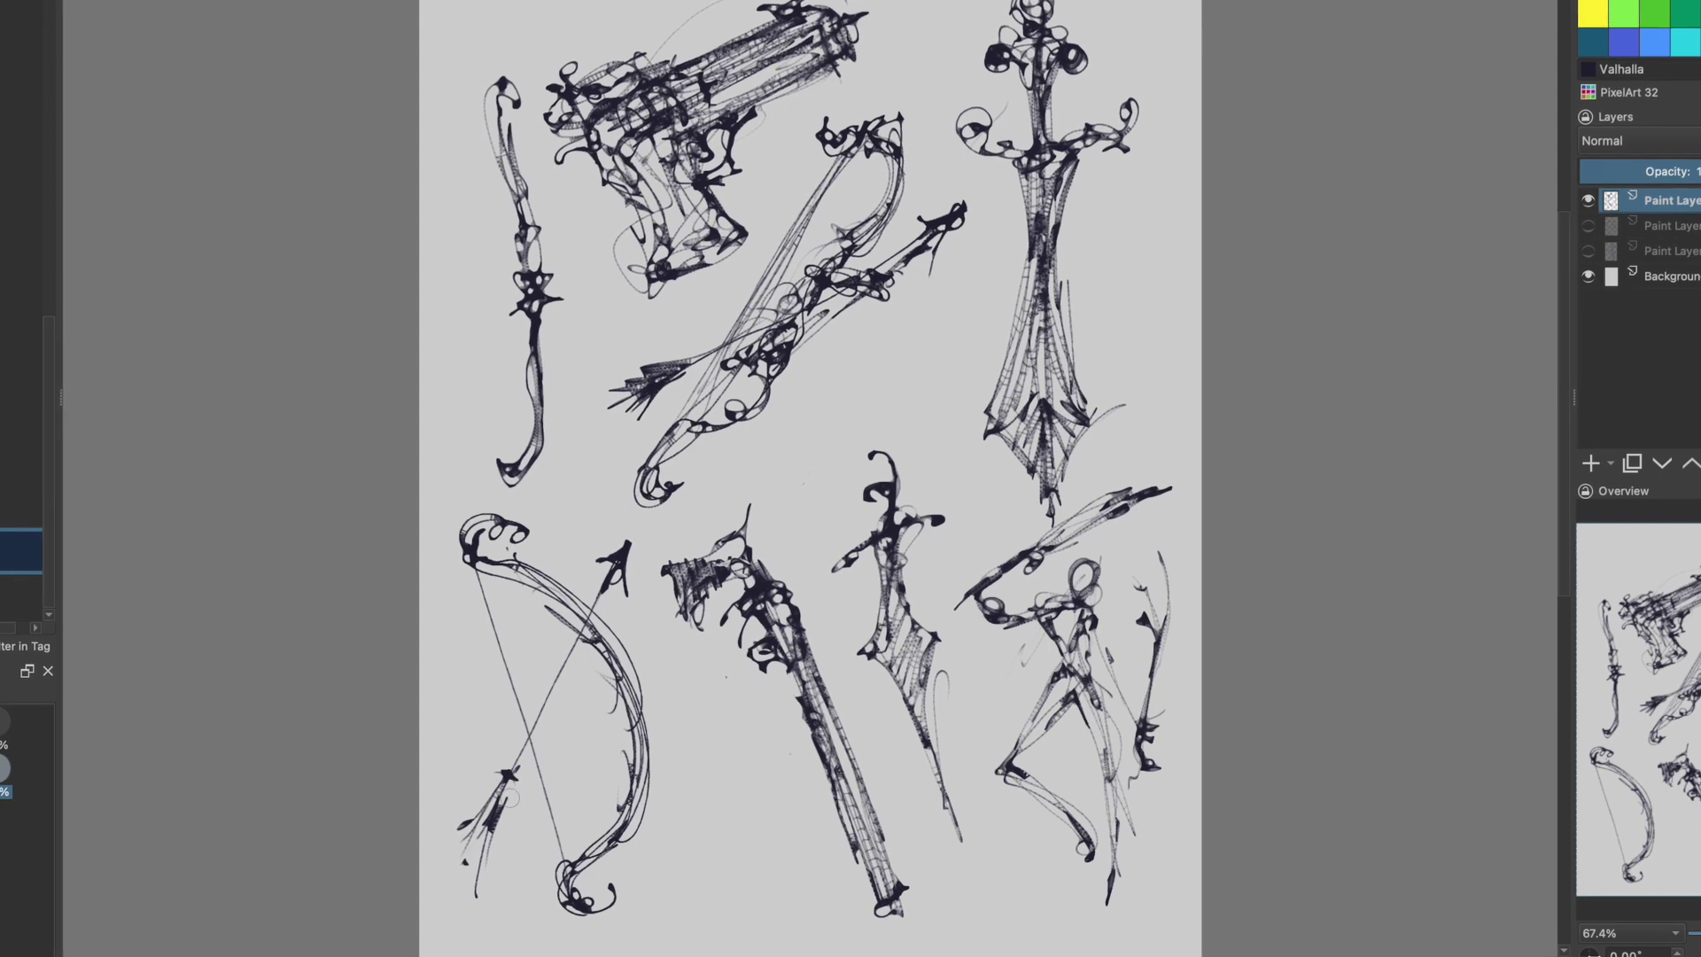
{"action": "mouse_move", "coordinate": [469, 542]}
{"action": "left_mouse_down"}
{"action": "mouse_move", "coordinate": [578, 615]}
{"action": "mouse_move", "coordinate": [634, 719]}
{"action": "left_mouse_up"}
{"action": "mouse_move", "coordinate": [638, 752]}
{"action": "left_mouse_down"}
{"action": "mouse_move", "coordinate": [618, 834]}
{"action": "mouse_move", "coordinate": [573, 868]}
{"action": "left_mouse_up"}
{"action": "left_click_drag", "start_coordinate": [567, 899], "coordinate": [613, 893]}
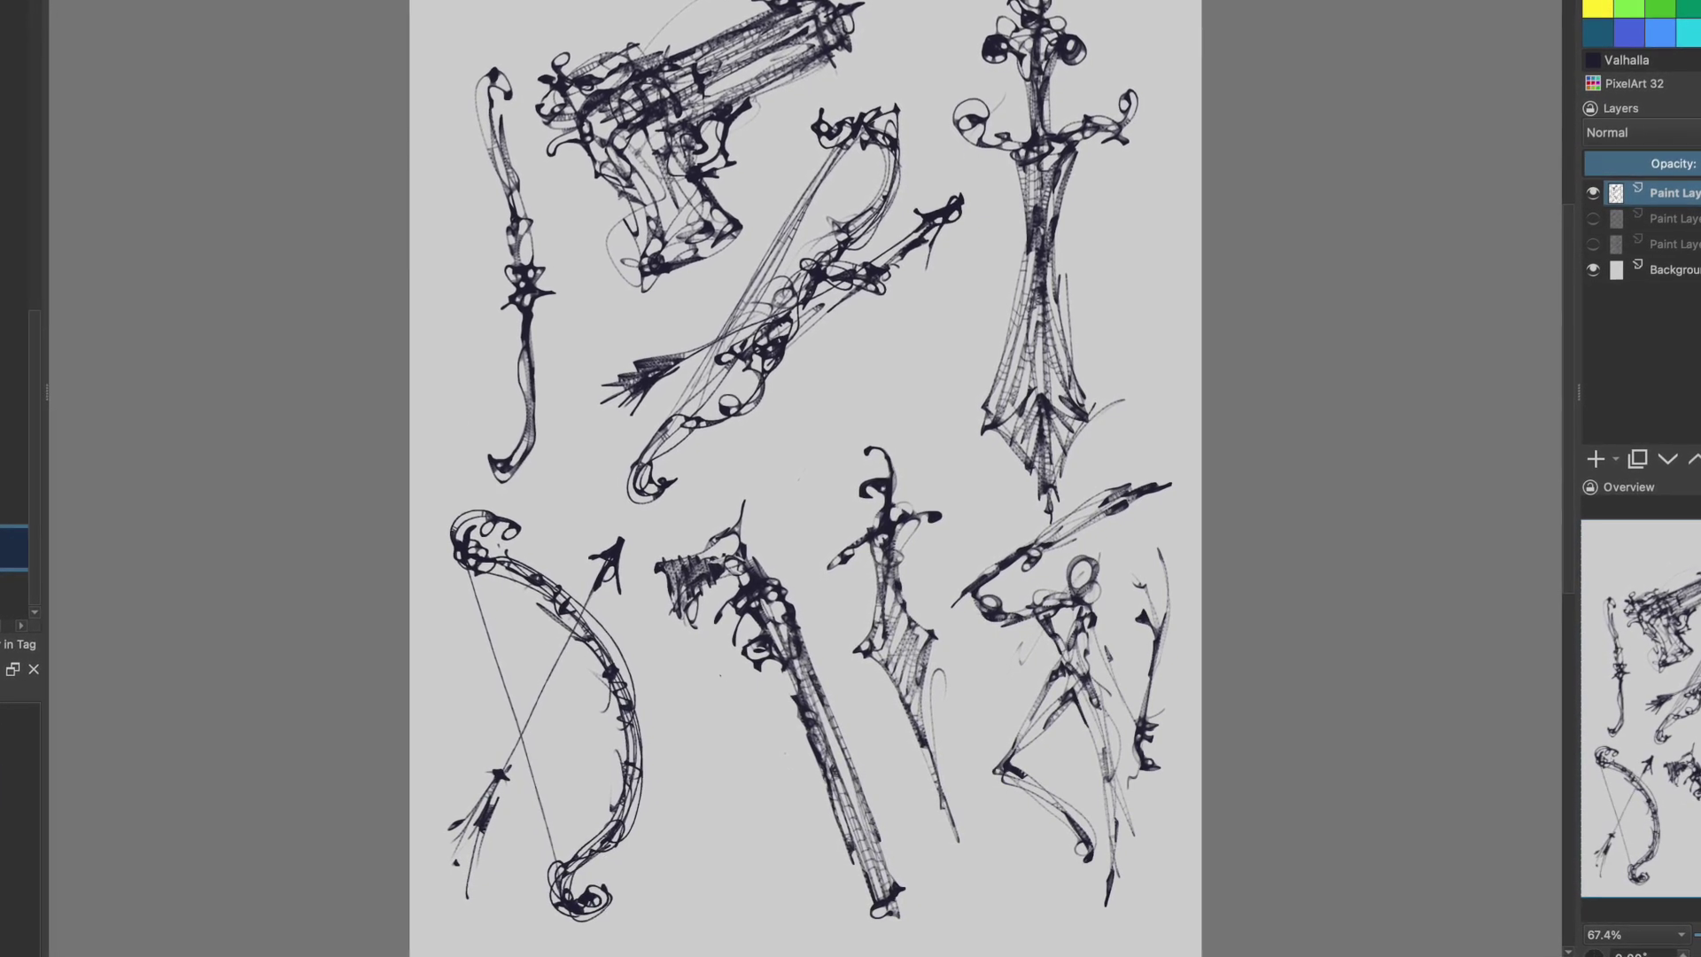
Darken the pistol's barrel, trigger area and grip with reinforcing strokes.
{"action": "left_click_drag", "start_coordinate": [673, 55], "coordinate": [802, 10]}
{"action": "left_click_drag", "start_coordinate": [705, 99], "coordinate": [833, 51]}
{"action": "left_click_drag", "start_coordinate": [708, 115], "coordinate": [700, 170]}
{"action": "left_click_drag", "start_coordinate": [550, 149], "coordinate": [584, 135]}
{"action": "left_click_drag", "start_coordinate": [585, 137], "coordinate": [644, 264]}
Reinforce the diagonal bow, the hooked knife's blade and the lower end of the long barrel.
{"action": "left_click_drag", "start_coordinate": [870, 128], "coordinate": [840, 235]}
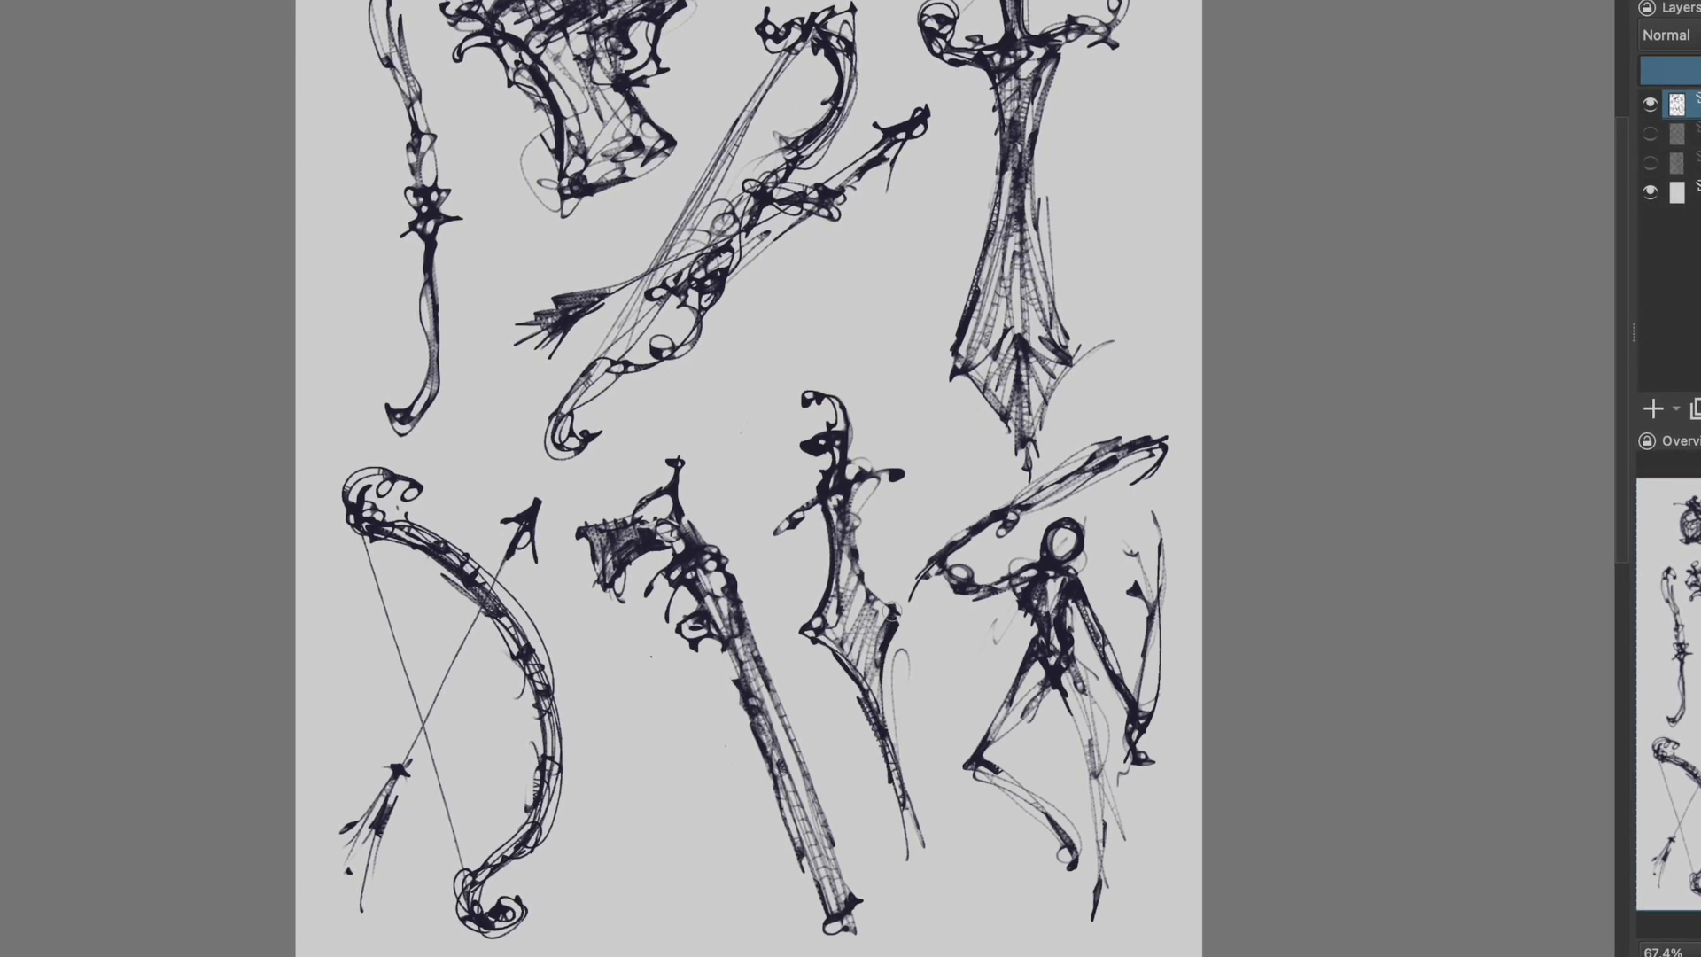
{"action": "left_click_drag", "start_coordinate": [858, 615], "coordinate": [896, 670]}
{"action": "left_click_drag", "start_coordinate": [822, 930], "coordinate": [860, 903]}
{"action": "left_click_drag", "start_coordinate": [666, 898], "coordinate": [718, 934]}
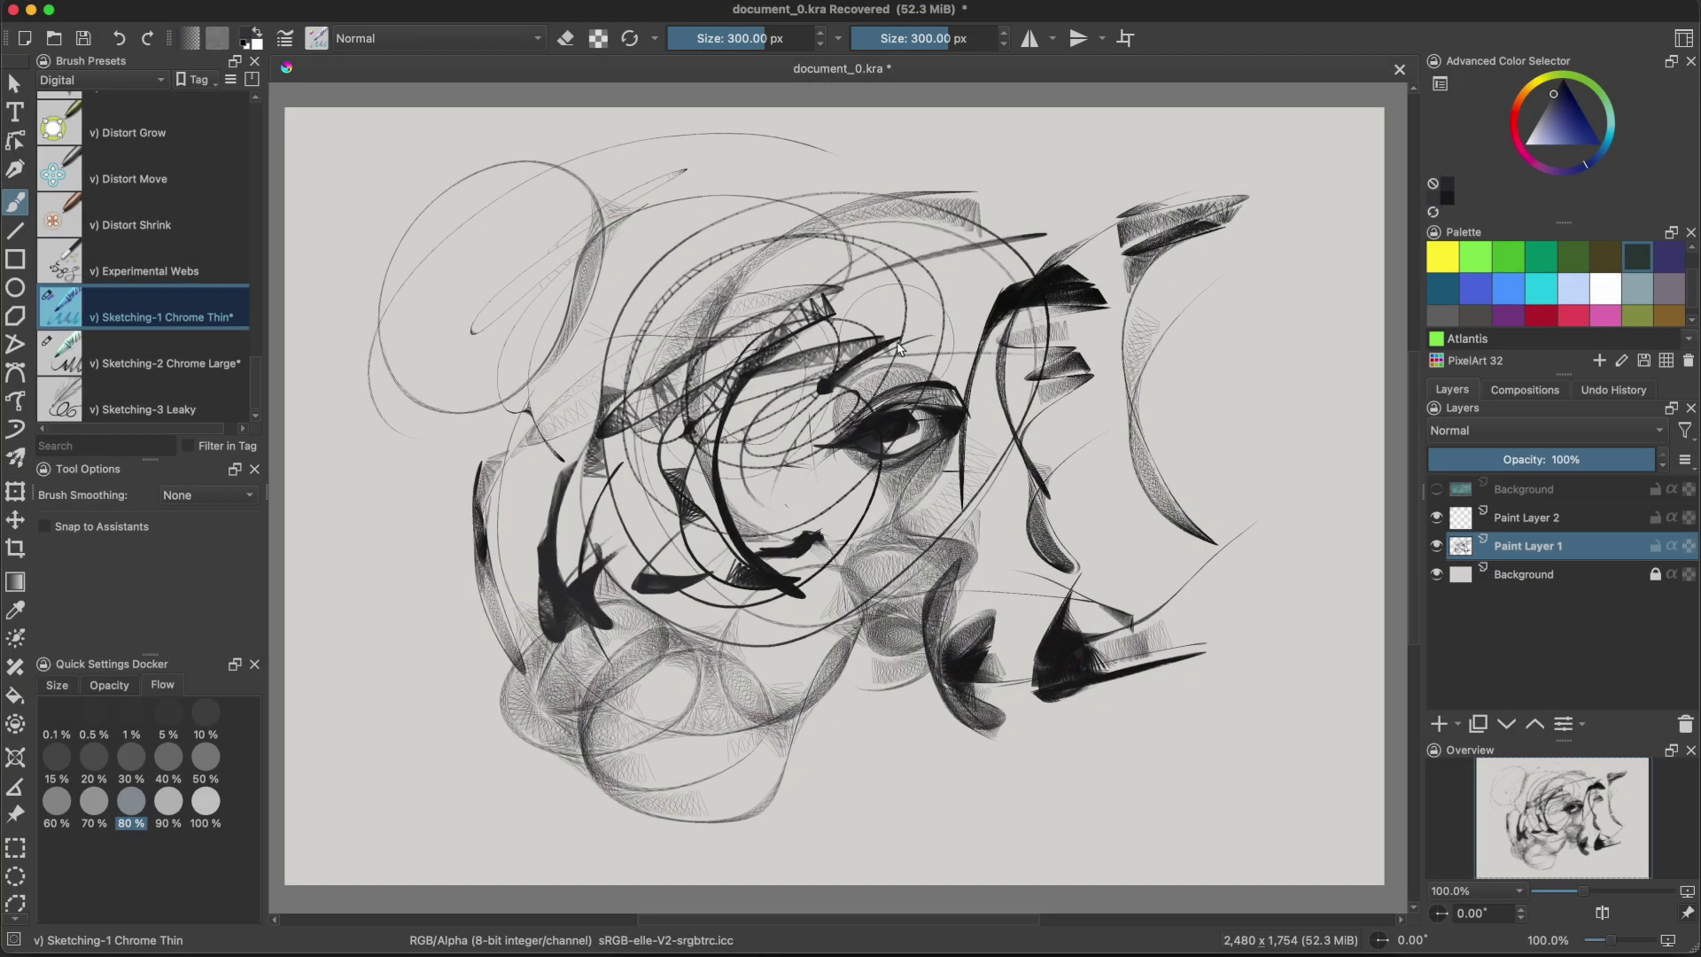
Switch to the abstract face drawing and add dark strokes for the eyebrow, lips, nose side and jawline.
{"action": "left_click_drag", "start_coordinate": [899, 349], "coordinate": [968, 352]}
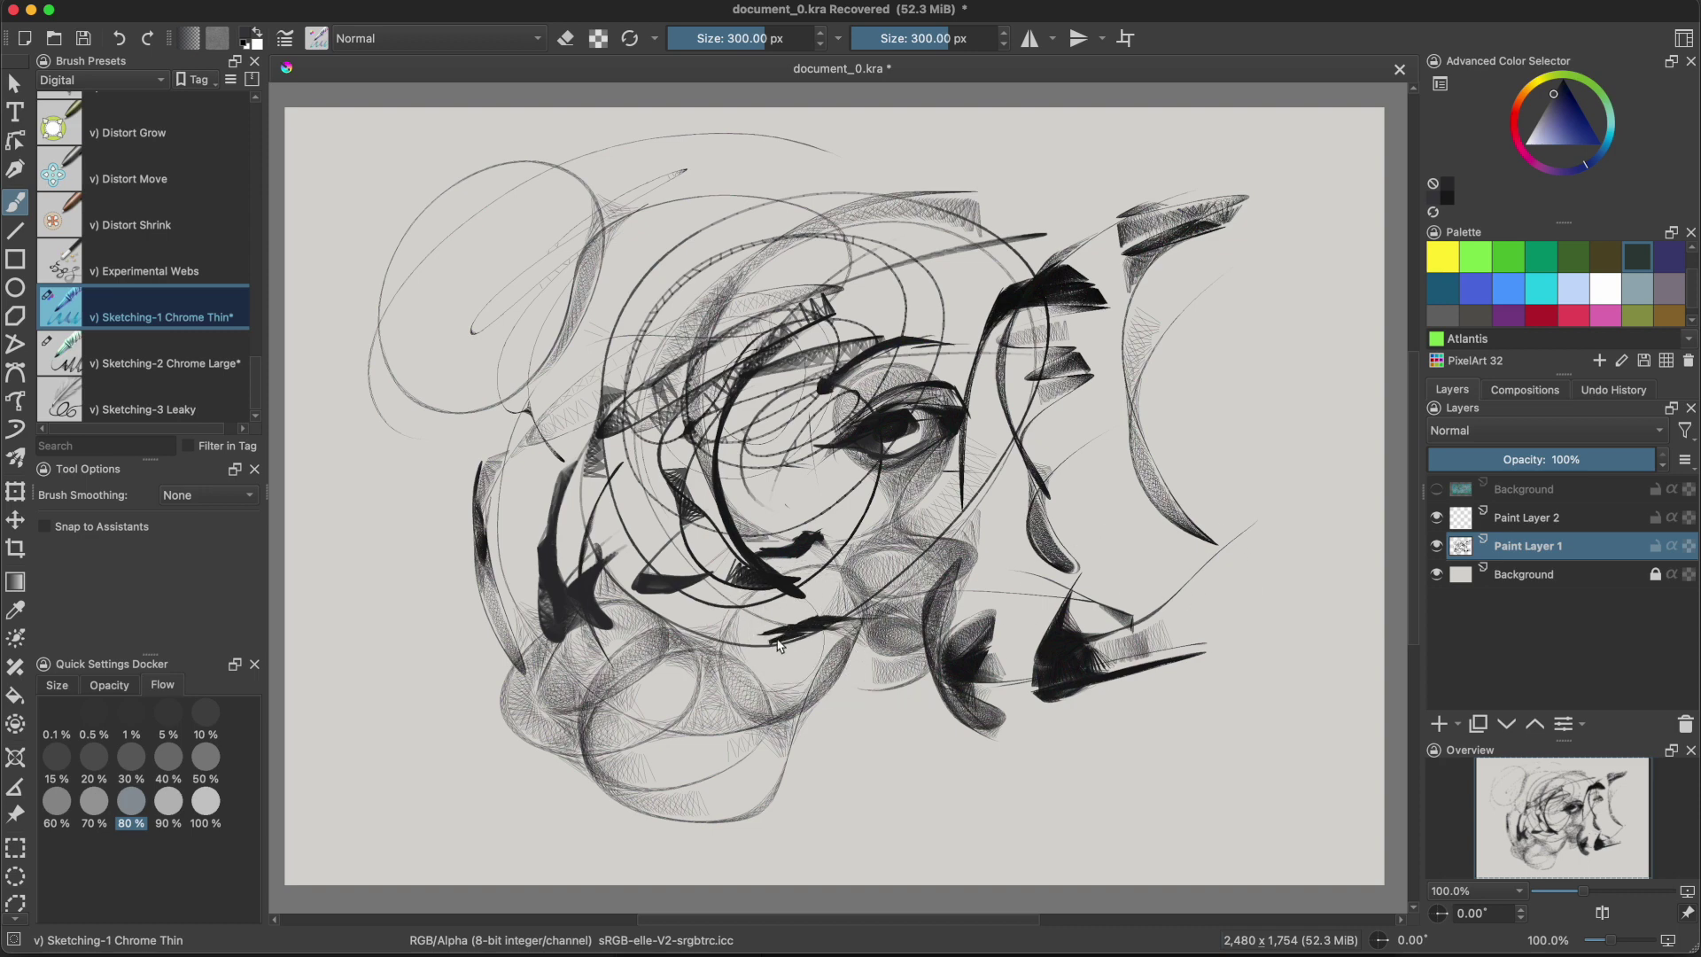
{"action": "left_click_drag", "start_coordinate": [779, 647], "coordinate": [803, 644]}
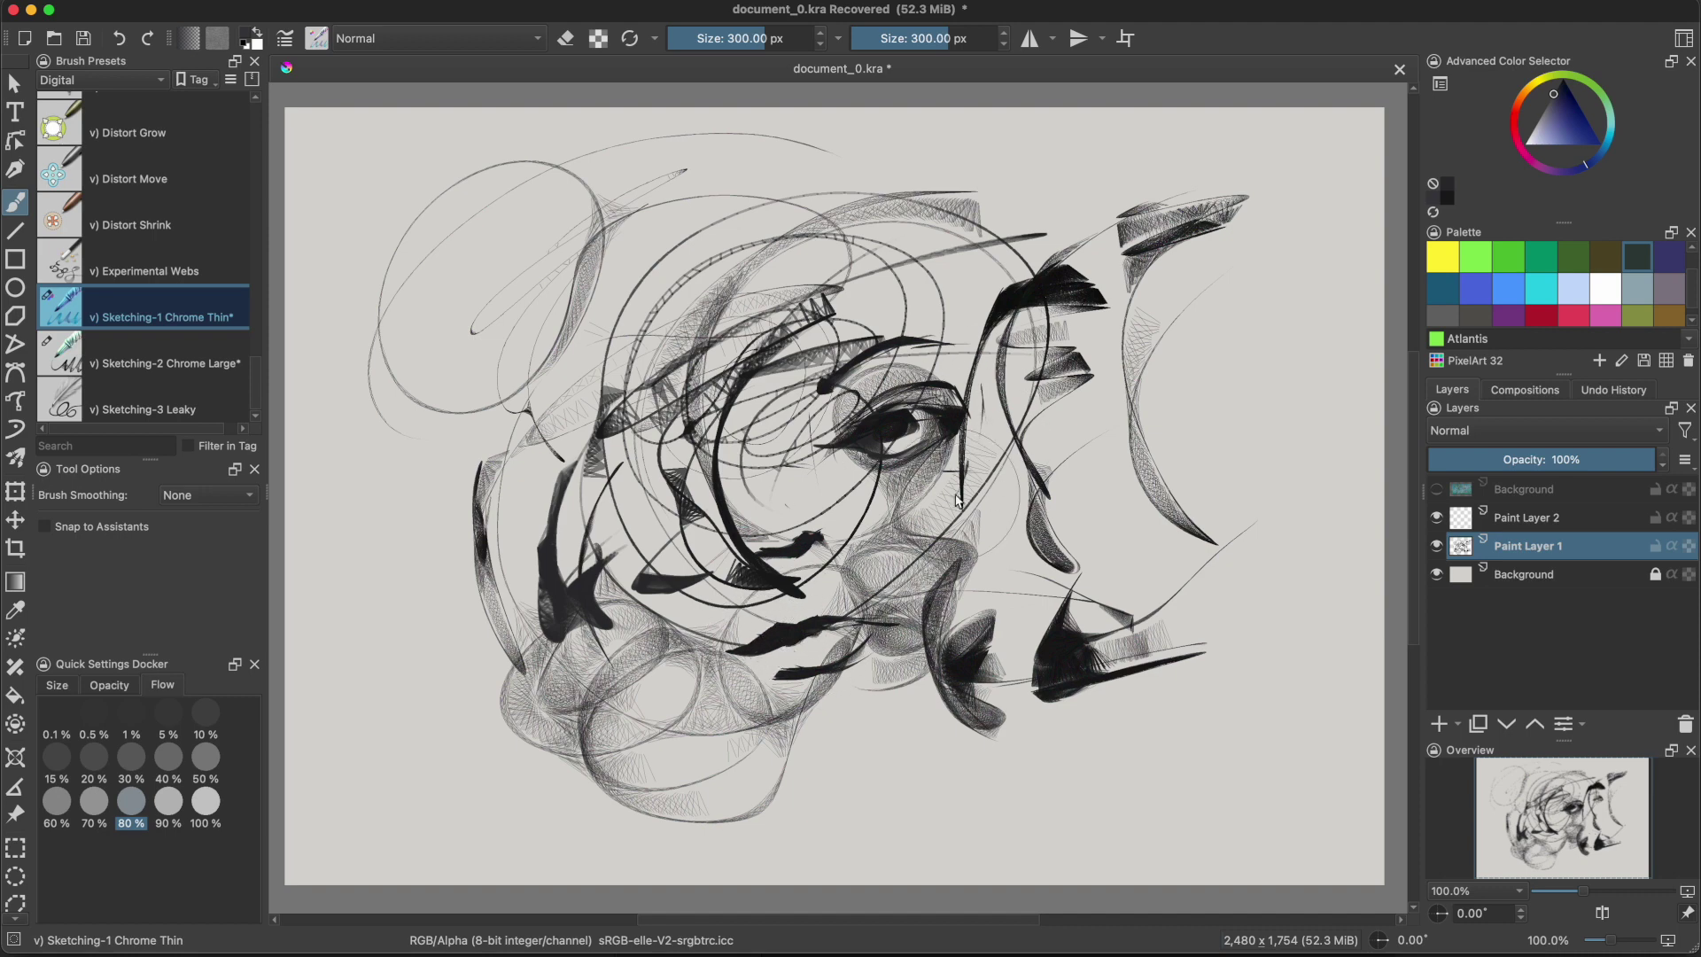
{"action": "mouse_move", "coordinate": [871, 741]}
{"action": "left_mouse_down"}
{"action": "mouse_move", "coordinate": [921, 691]}
{"action": "mouse_move", "coordinate": [961, 599]}
{"action": "left_mouse_up"}
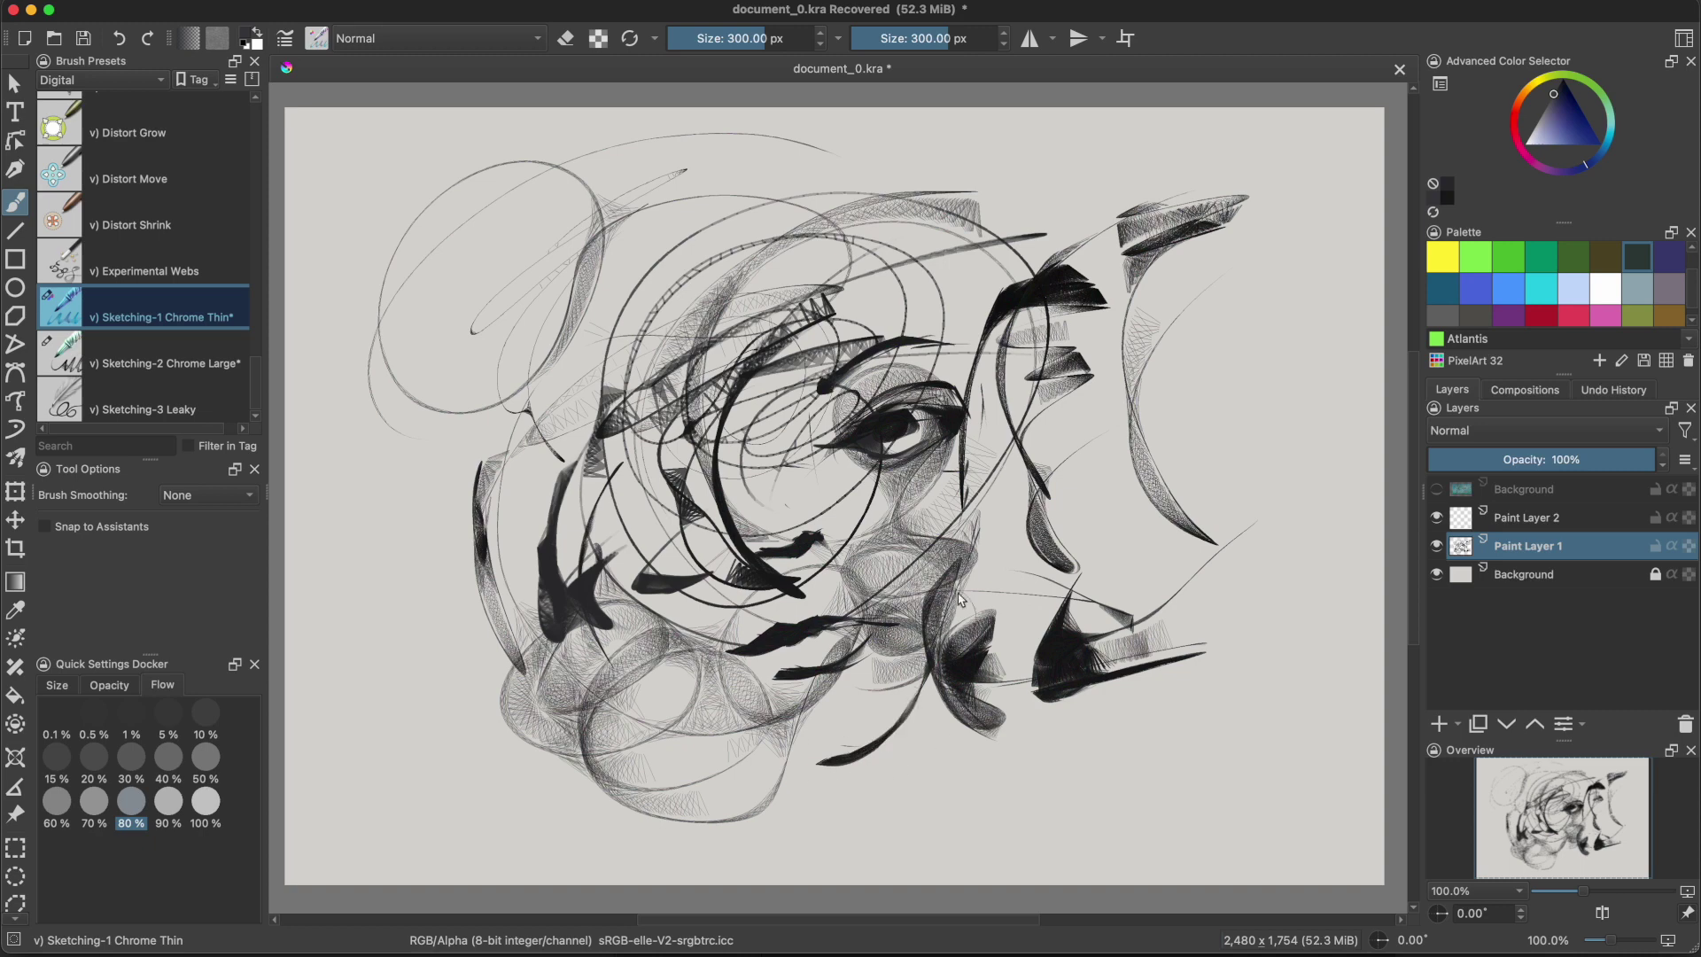
{"action": "mouse_move", "coordinate": [973, 458]}
{"action": "left_mouse_down"}
{"action": "mouse_move", "coordinate": [864, 720]}
{"action": "mouse_move", "coordinate": [822, 758]}
{"action": "left_mouse_up"}
{"action": "mouse_move", "coordinate": [822, 758]}
{"action": "left_mouse_down"}
{"action": "mouse_move", "coordinate": [983, 492]}
{"action": "mouse_move", "coordinate": [1005, 350]}
{"action": "mouse_move", "coordinate": [949, 582]}
{"action": "left_mouse_up"}
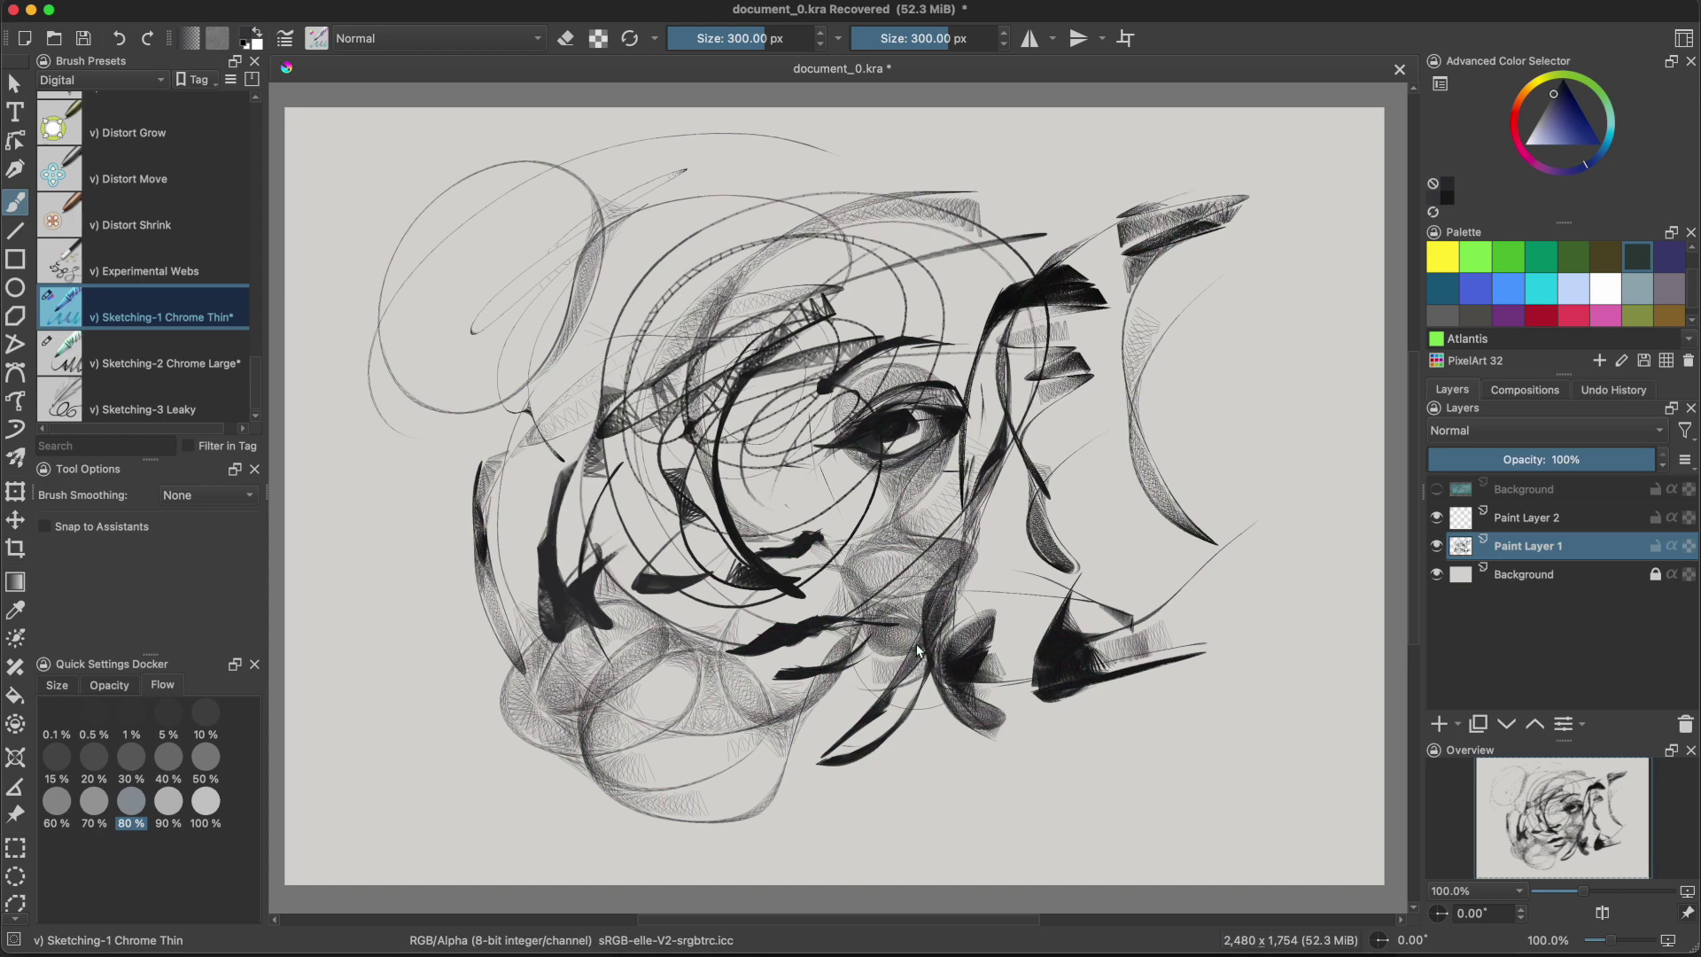
Select the v) Experimental Webs brush and place Paint Layer 2 directly below Paint Layer 1 as the active layer.
{"action": "left_click", "coordinate": [183, 264]}
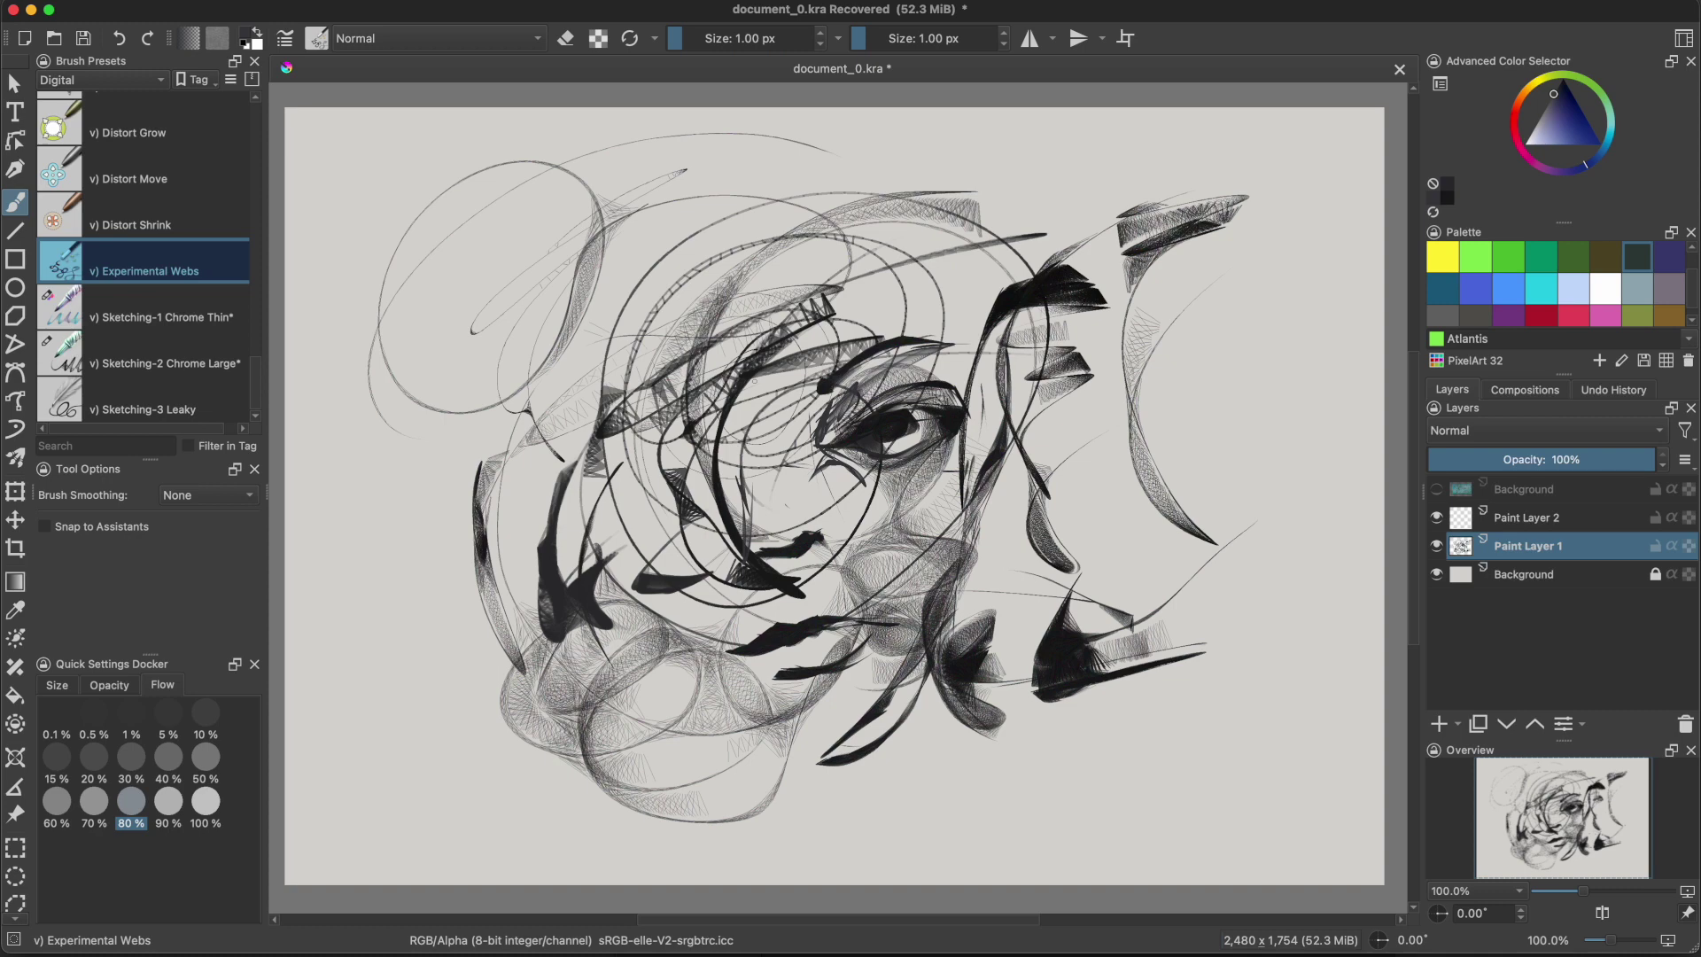
{"action": "left_click", "coordinate": [1614, 517]}
{"action": "left_click_drag", "start_coordinate": [1592, 550], "coordinate": [1599, 510]}
{"action": "left_click", "coordinate": [1592, 548]}
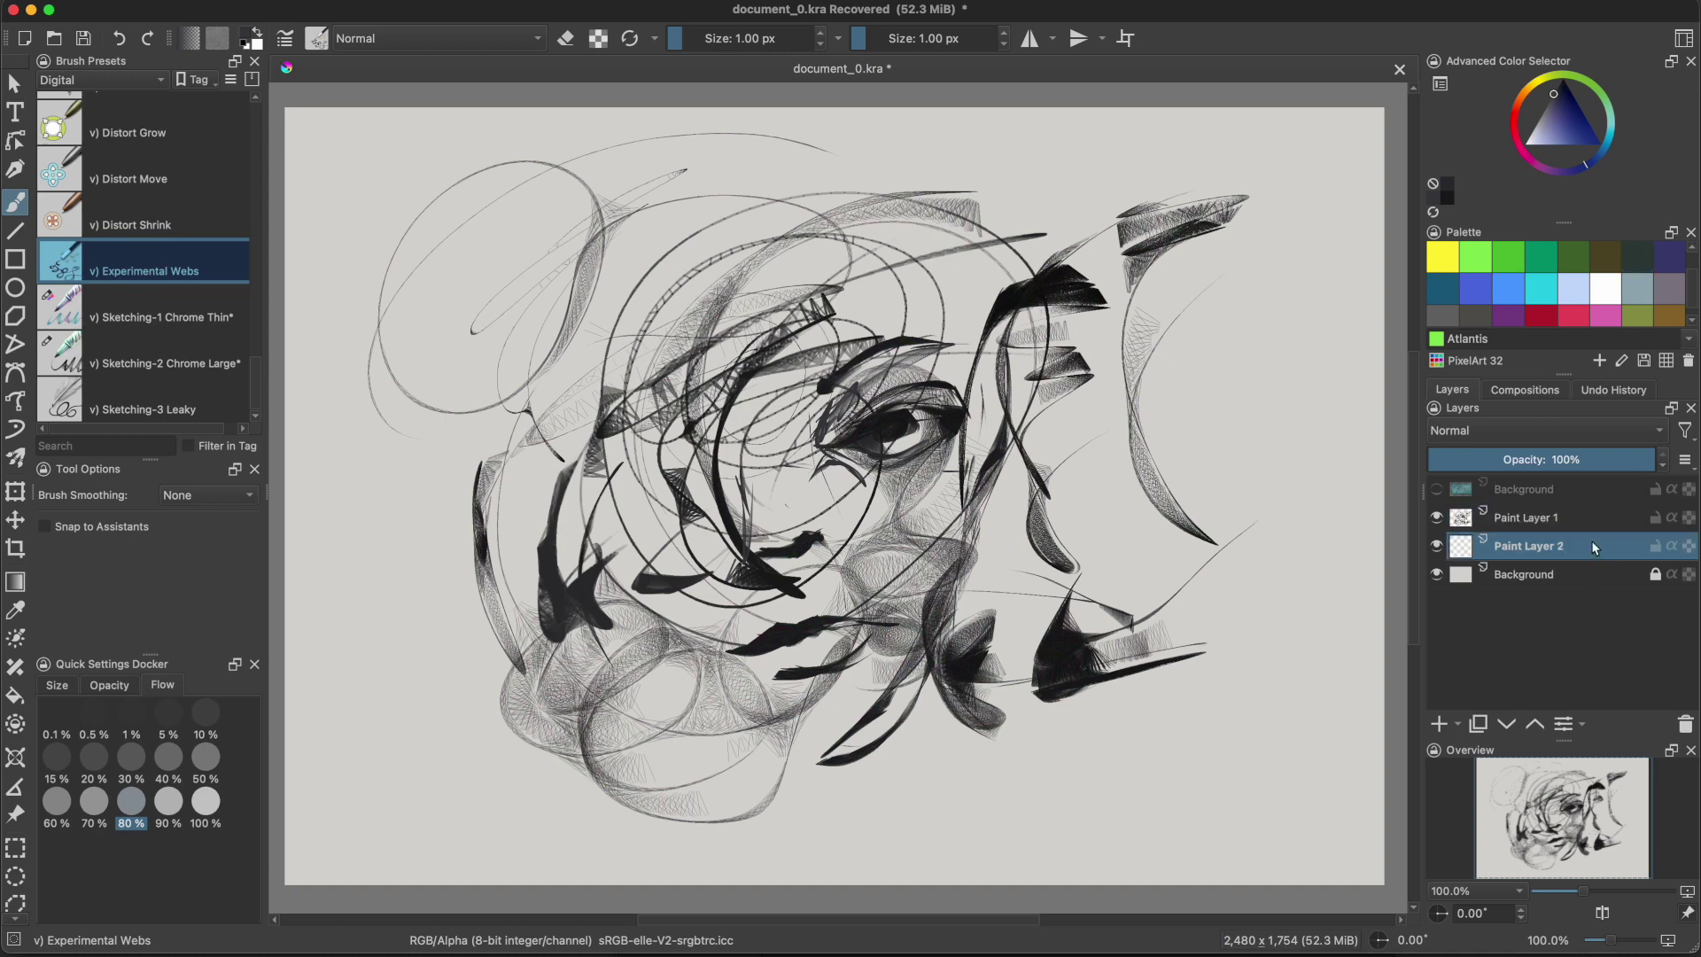
Choose the peach colour Pancho from the PixelArt 32 palette.
{"action": "left_click", "coordinate": [1670, 316]}
{"action": "scroll", "coordinate": [1687, 301], "scroll_direction": "up", "scroll_amount": 2}
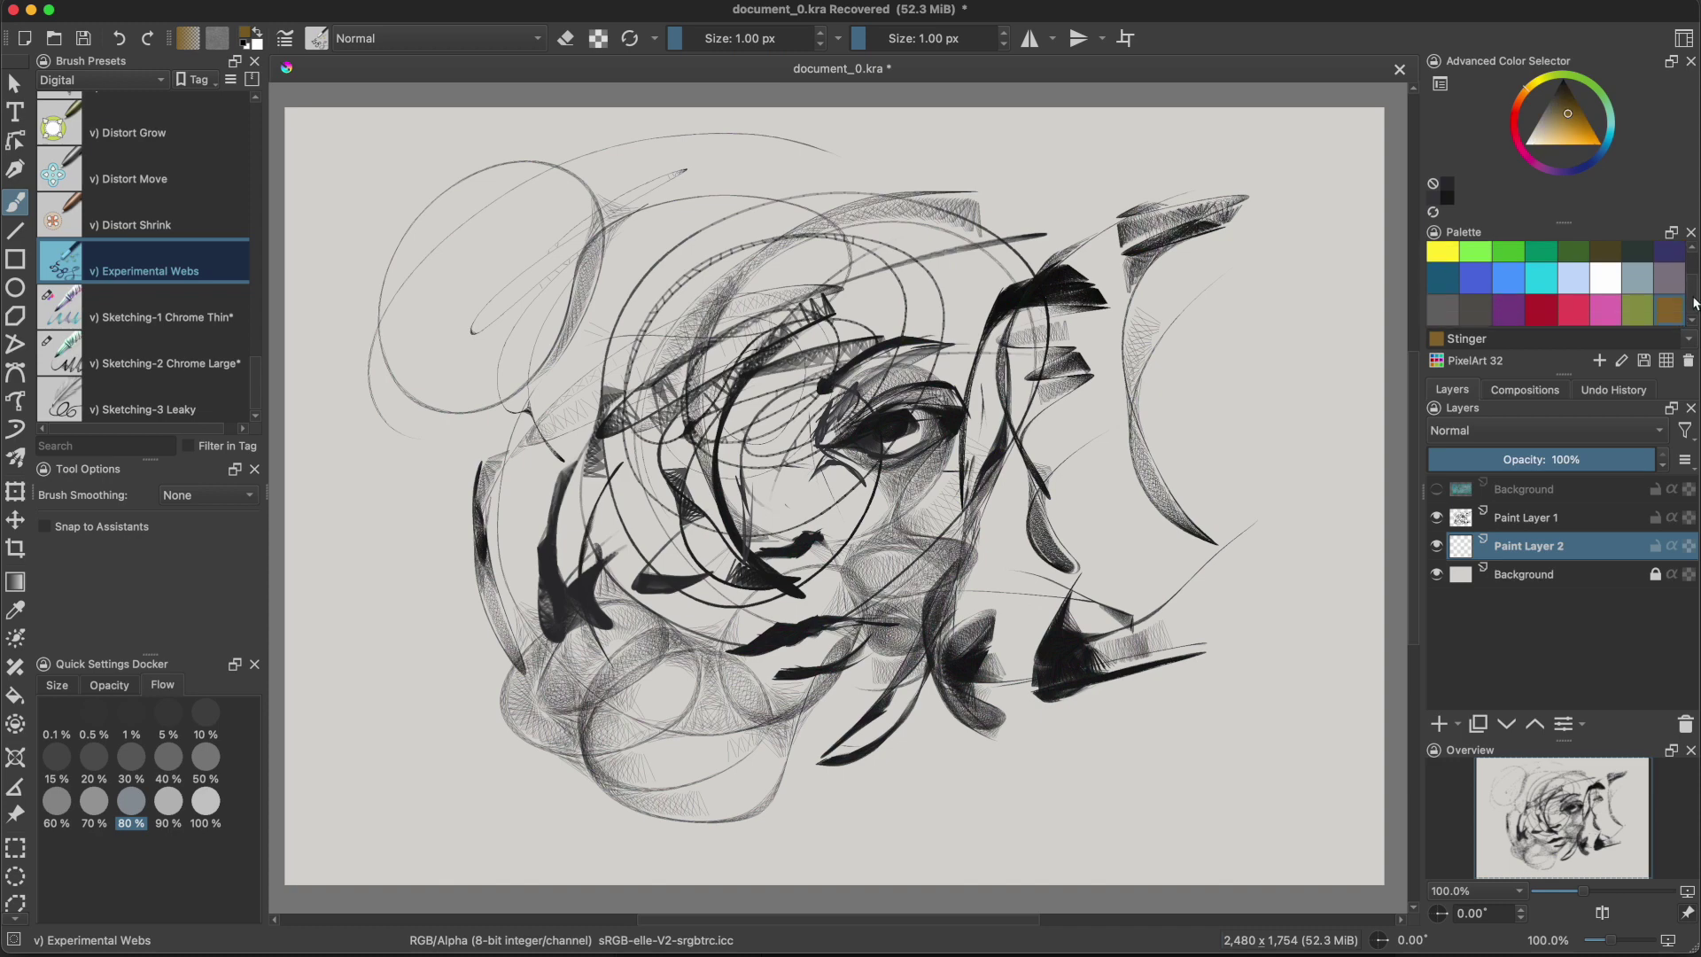
{"action": "left_click", "coordinate": [1669, 266]}
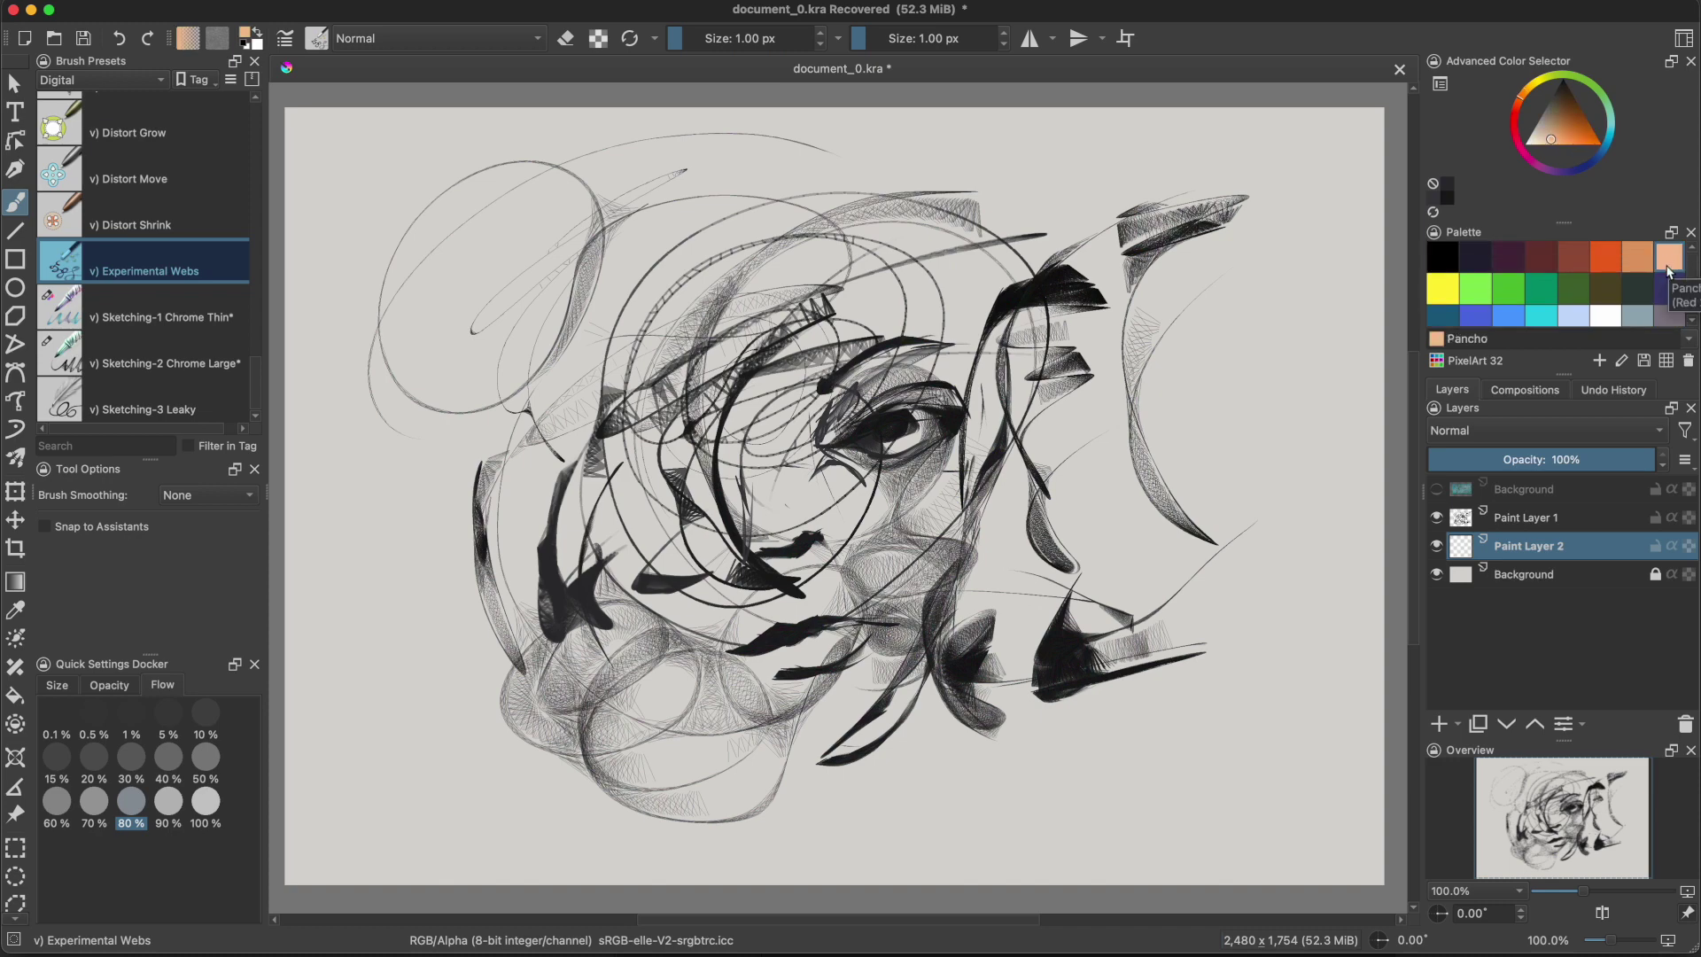
List all brush presets and select c) SK-09 8B Pencil Shader TILT.
{"action": "left_click", "coordinate": [139, 82]}
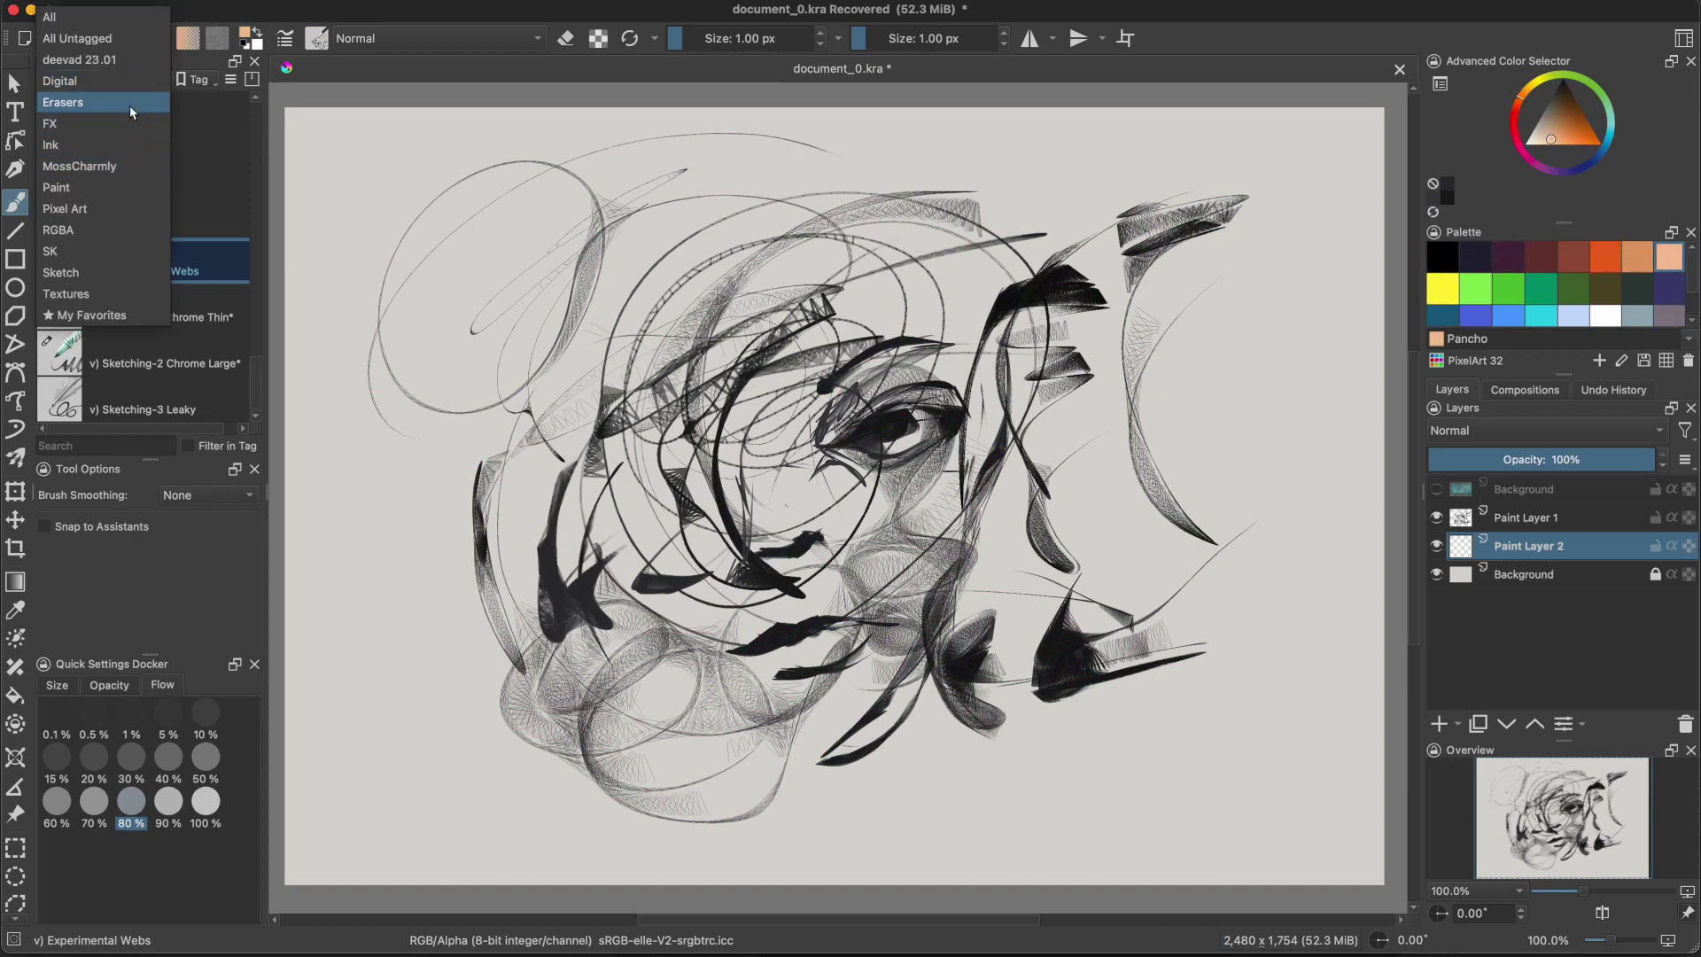
{"action": "left_click", "coordinate": [70, 17]}
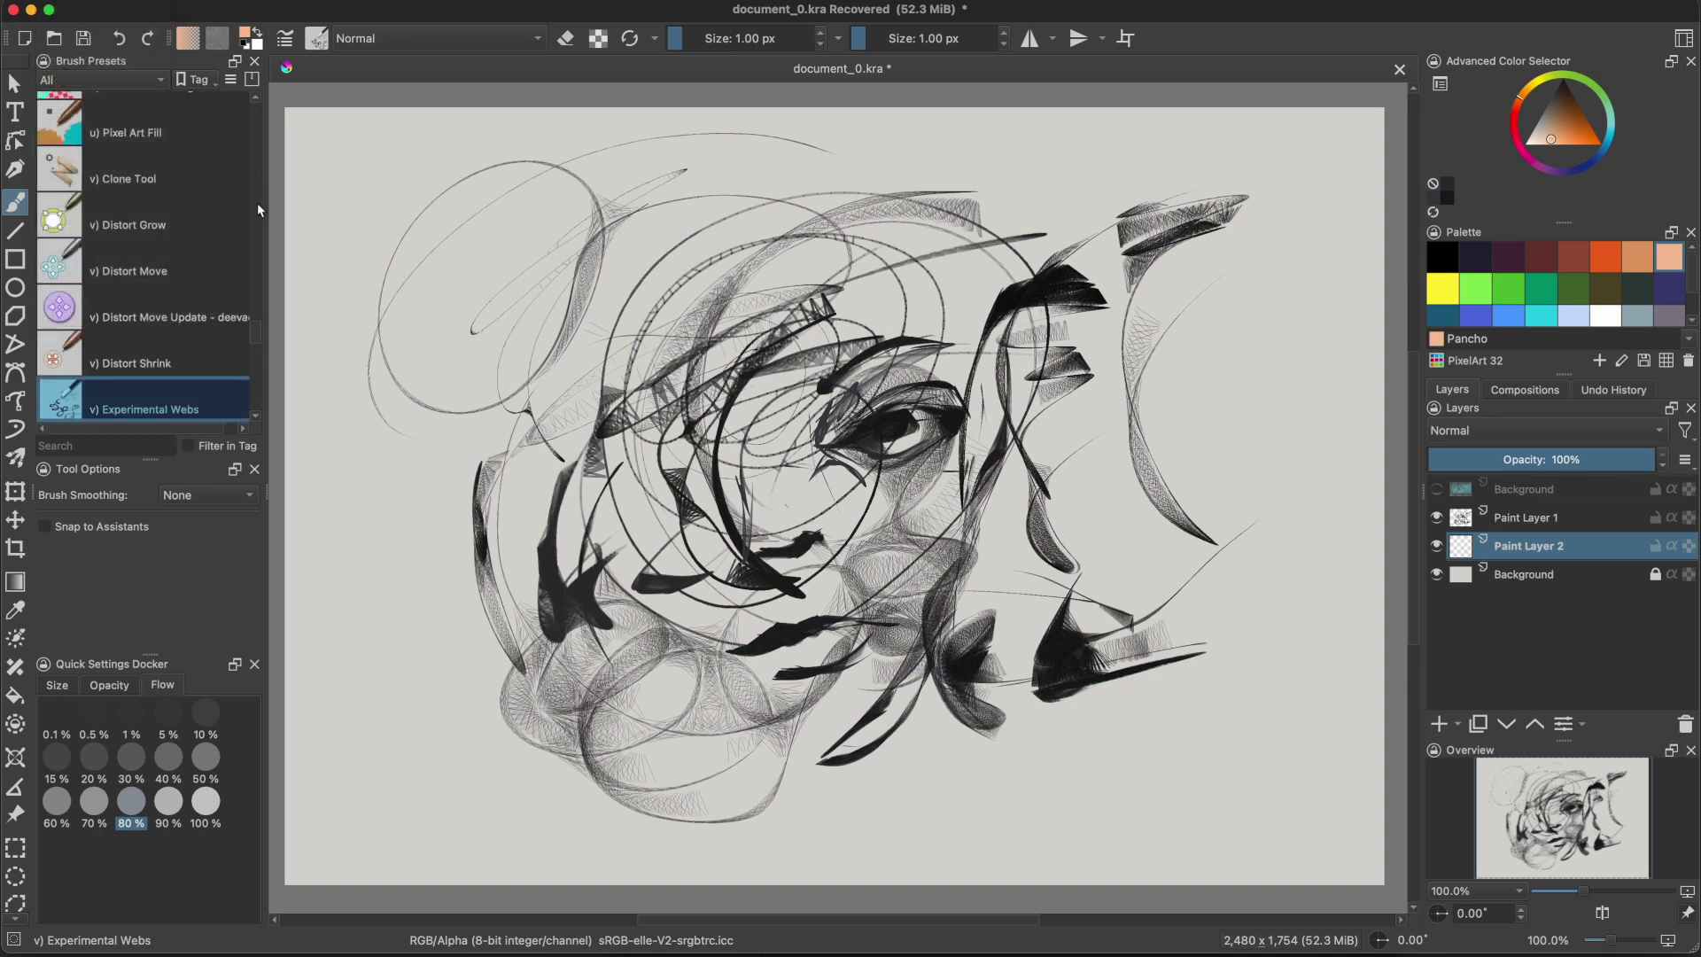
{"action": "scroll", "coordinate": [258, 195], "scroll_direction": "up", "scroll_amount": 10}
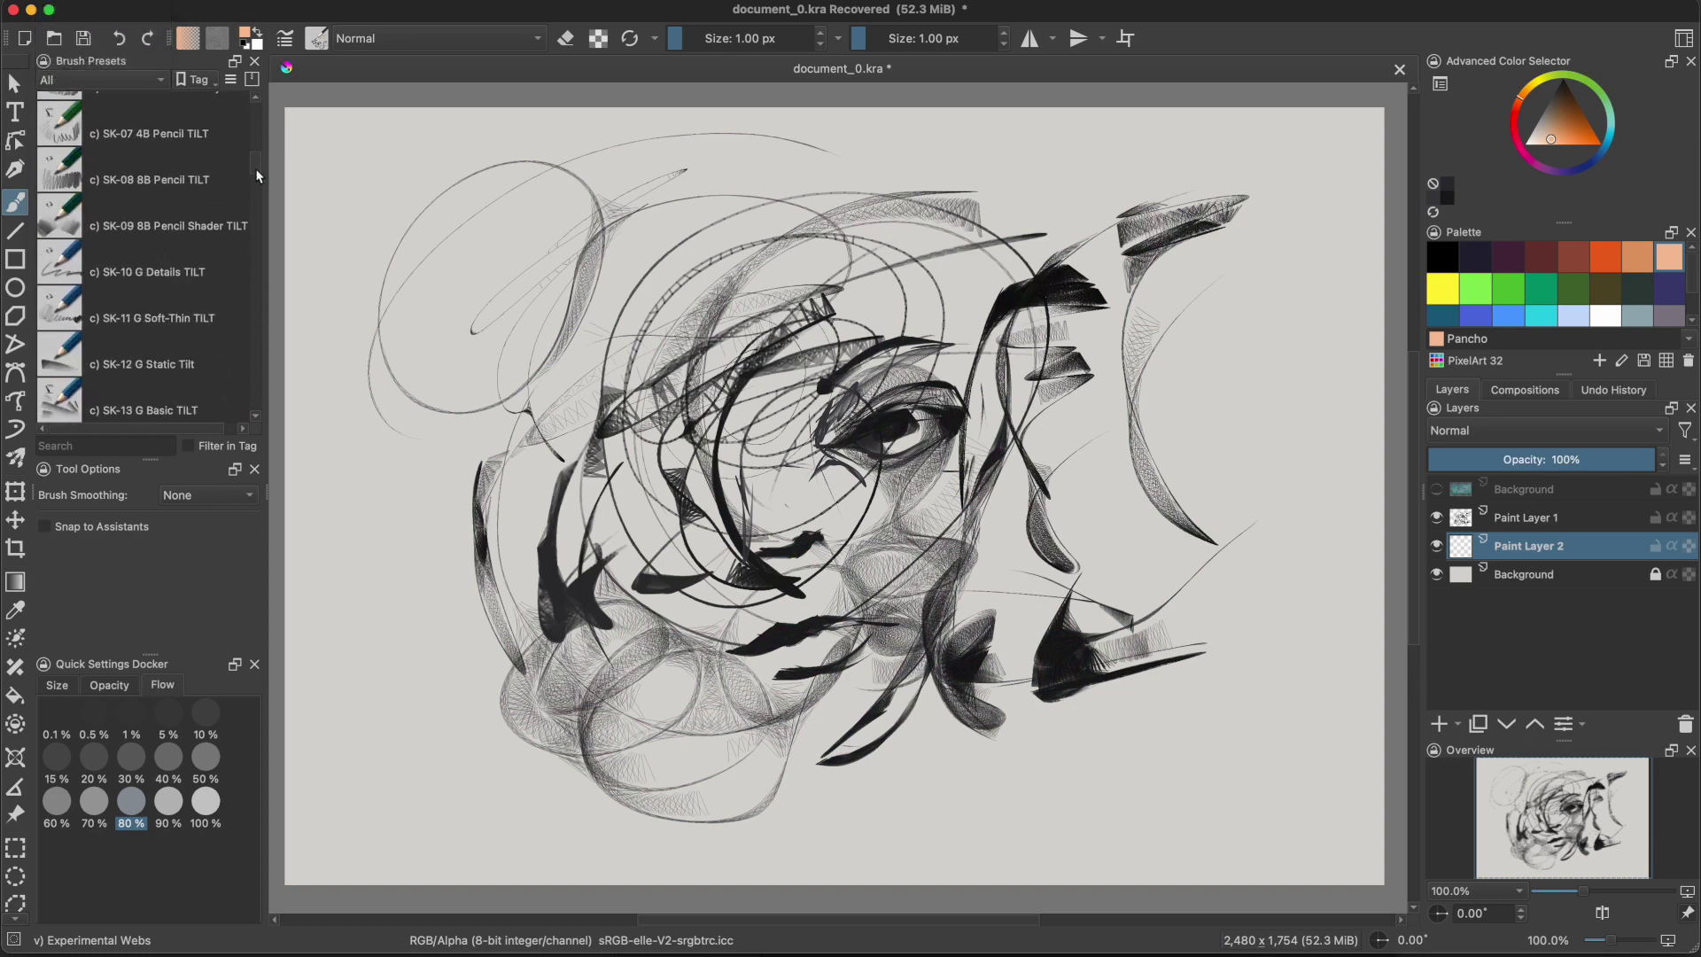
{"action": "scroll", "coordinate": [228, 185], "scroll_direction": "up", "scroll_amount": 1}
{"action": "left_click", "coordinate": [202, 233]}
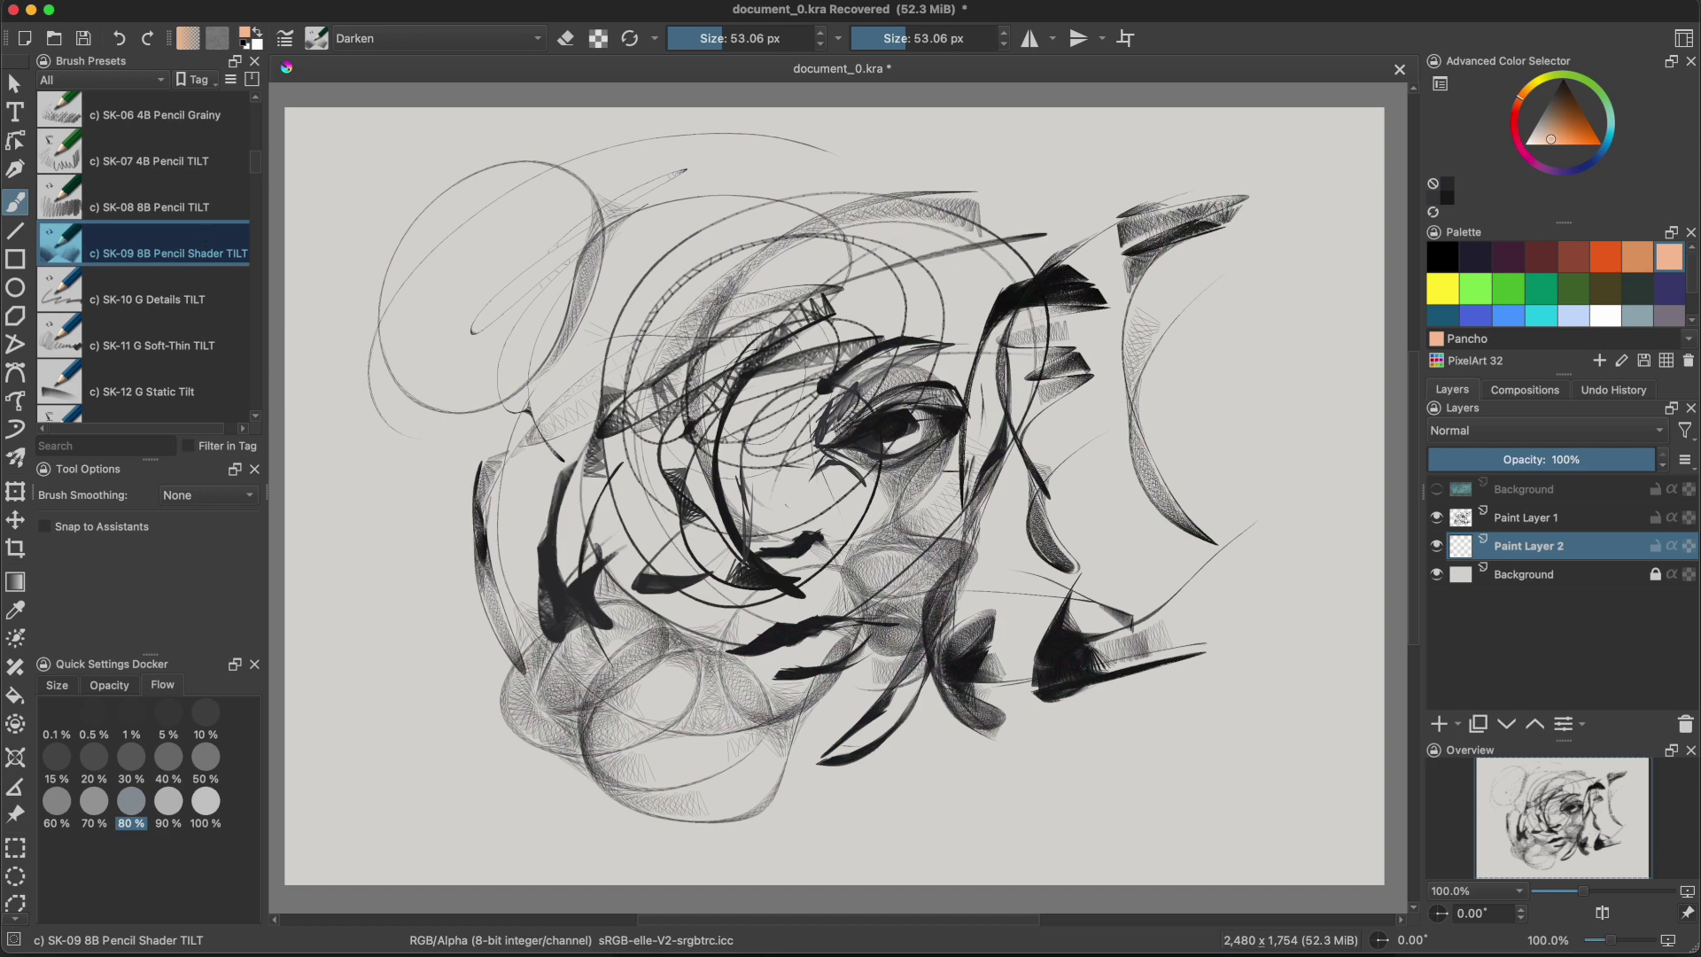
Shade the face beside and above the eye with the peach colour, followed by a darker orange-brown.
{"action": "mouse_move", "coordinate": [758, 393]}
{"action": "left_mouse_down"}
{"action": "mouse_move", "coordinate": [733, 496]}
{"action": "mouse_move", "coordinate": [772, 398]}
{"action": "mouse_move", "coordinate": [804, 390]}
{"action": "mouse_move", "coordinate": [805, 431]}
{"action": "left_mouse_up"}
{"action": "left_click_drag", "start_coordinate": [869, 375], "coordinate": [936, 395]}
{"action": "left_click", "coordinate": [1560, 124]}
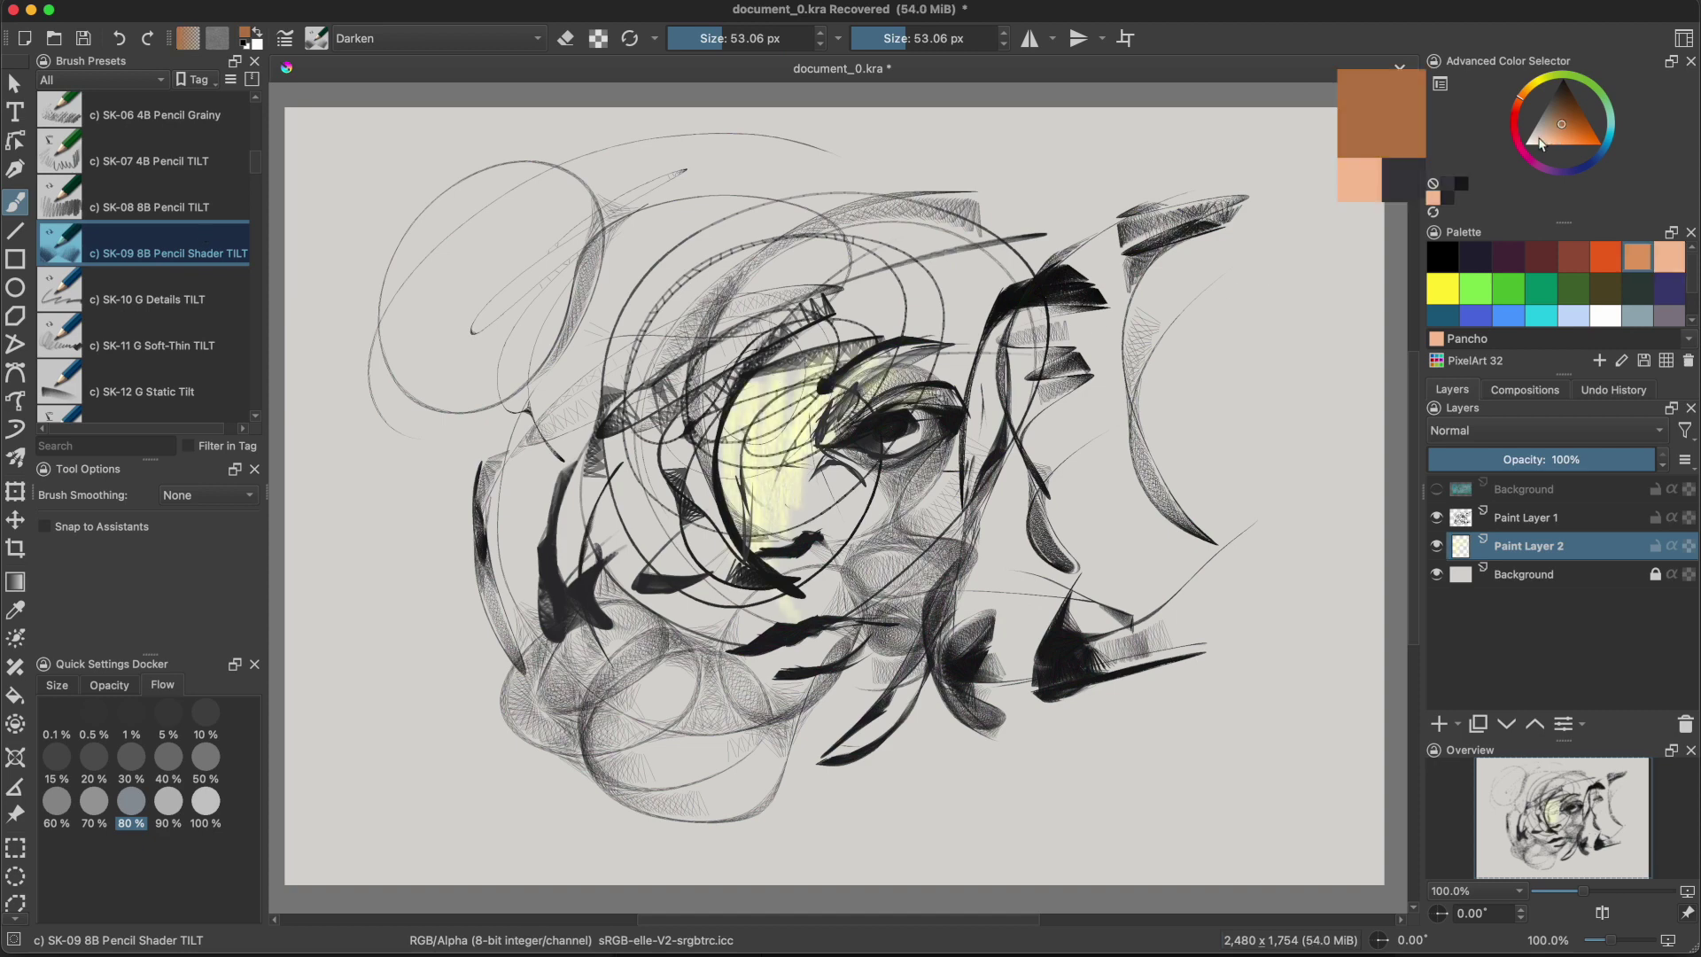
{"action": "left_click_drag", "start_coordinate": [758, 395], "coordinate": [819, 363]}
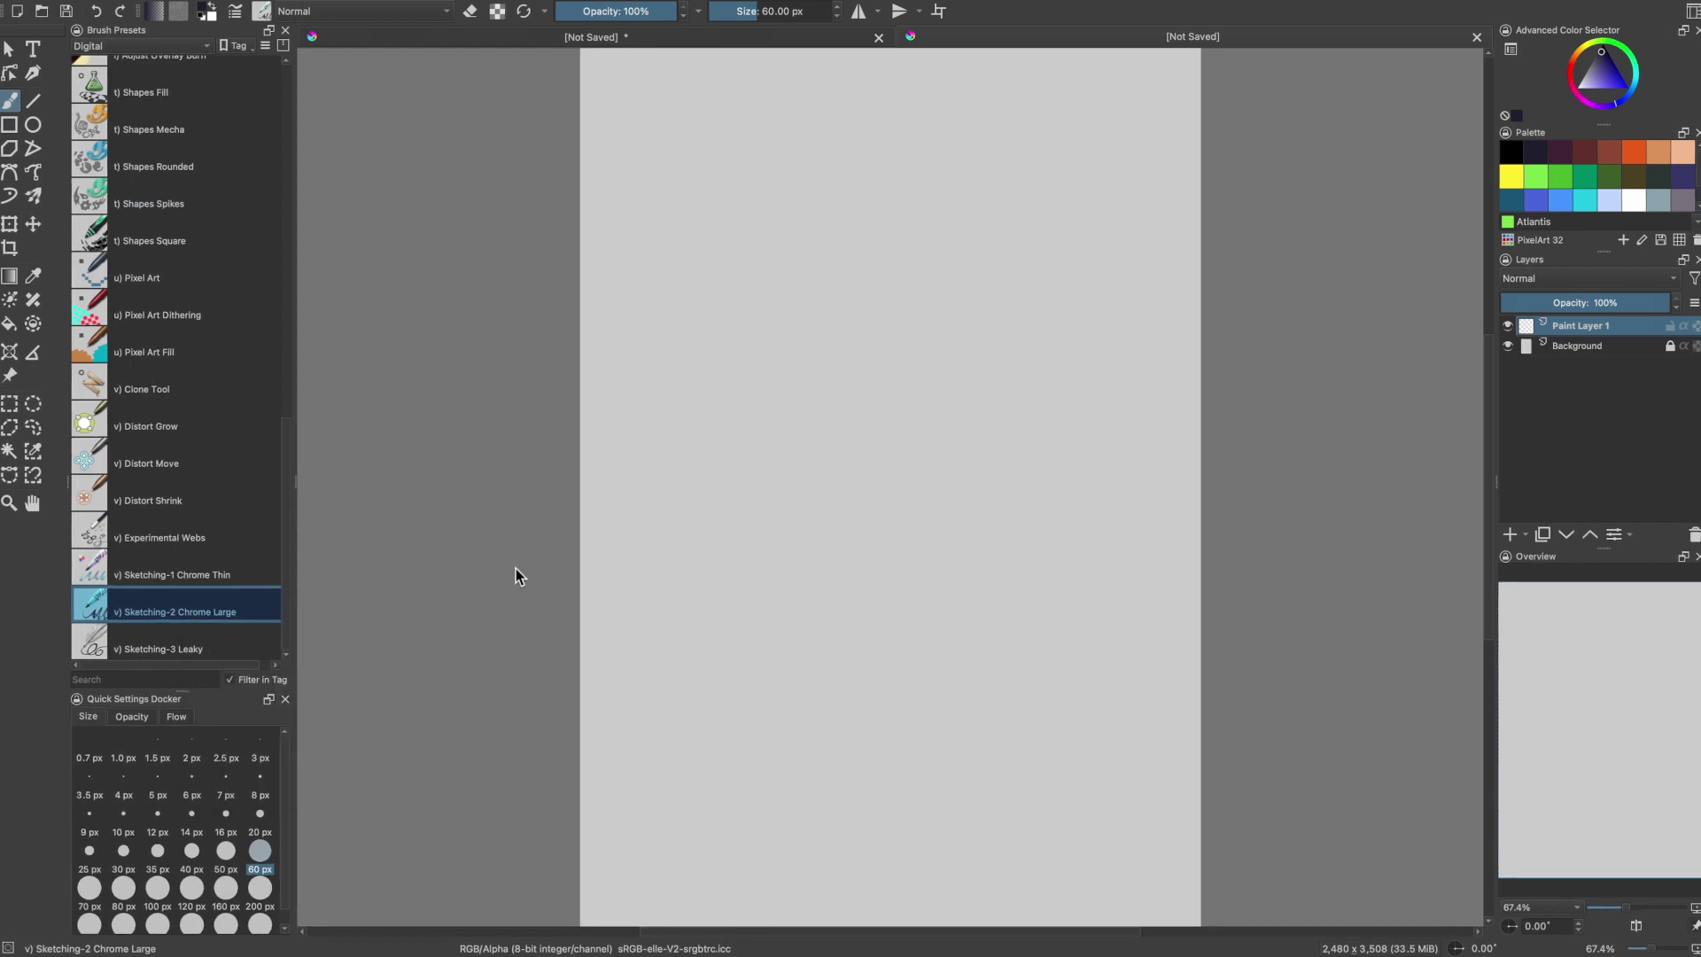
Switch to a blank portrait document and block in a standing figure's head, shoulders, torso, legs and arms.
{"action": "mouse_move", "coordinate": [944, 190]}
{"action": "left_mouse_down"}
{"action": "mouse_move", "coordinate": [974, 262]}
{"action": "mouse_move", "coordinate": [895, 285]}
{"action": "left_mouse_up"}
{"action": "left_click_drag", "start_coordinate": [982, 273], "coordinate": [1020, 306]}
{"action": "left_click_drag", "start_coordinate": [895, 285], "coordinate": [957, 366]}
{"action": "mouse_move", "coordinate": [1019, 306]}
{"action": "left_mouse_down"}
{"action": "mouse_move", "coordinate": [989, 458]}
{"action": "mouse_move", "coordinate": [877, 468]}
{"action": "left_mouse_up"}
{"action": "mouse_move", "coordinate": [997, 548]}
{"action": "left_mouse_down"}
{"action": "mouse_move", "coordinate": [961, 646]}
{"action": "mouse_move", "coordinate": [954, 825]}
{"action": "left_mouse_up"}
{"action": "left_click_drag", "start_coordinate": [875, 465], "coordinate": [965, 766]}
{"action": "mouse_move", "coordinate": [898, 465]}
{"action": "left_mouse_down"}
{"action": "mouse_move", "coordinate": [927, 882]}
{"action": "mouse_move", "coordinate": [893, 901]}
{"action": "left_mouse_up"}
{"action": "left_click_drag", "start_coordinate": [1021, 301], "coordinate": [1036, 730]}
{"action": "left_click_drag", "start_coordinate": [1035, 474], "coordinate": [1061, 723]}
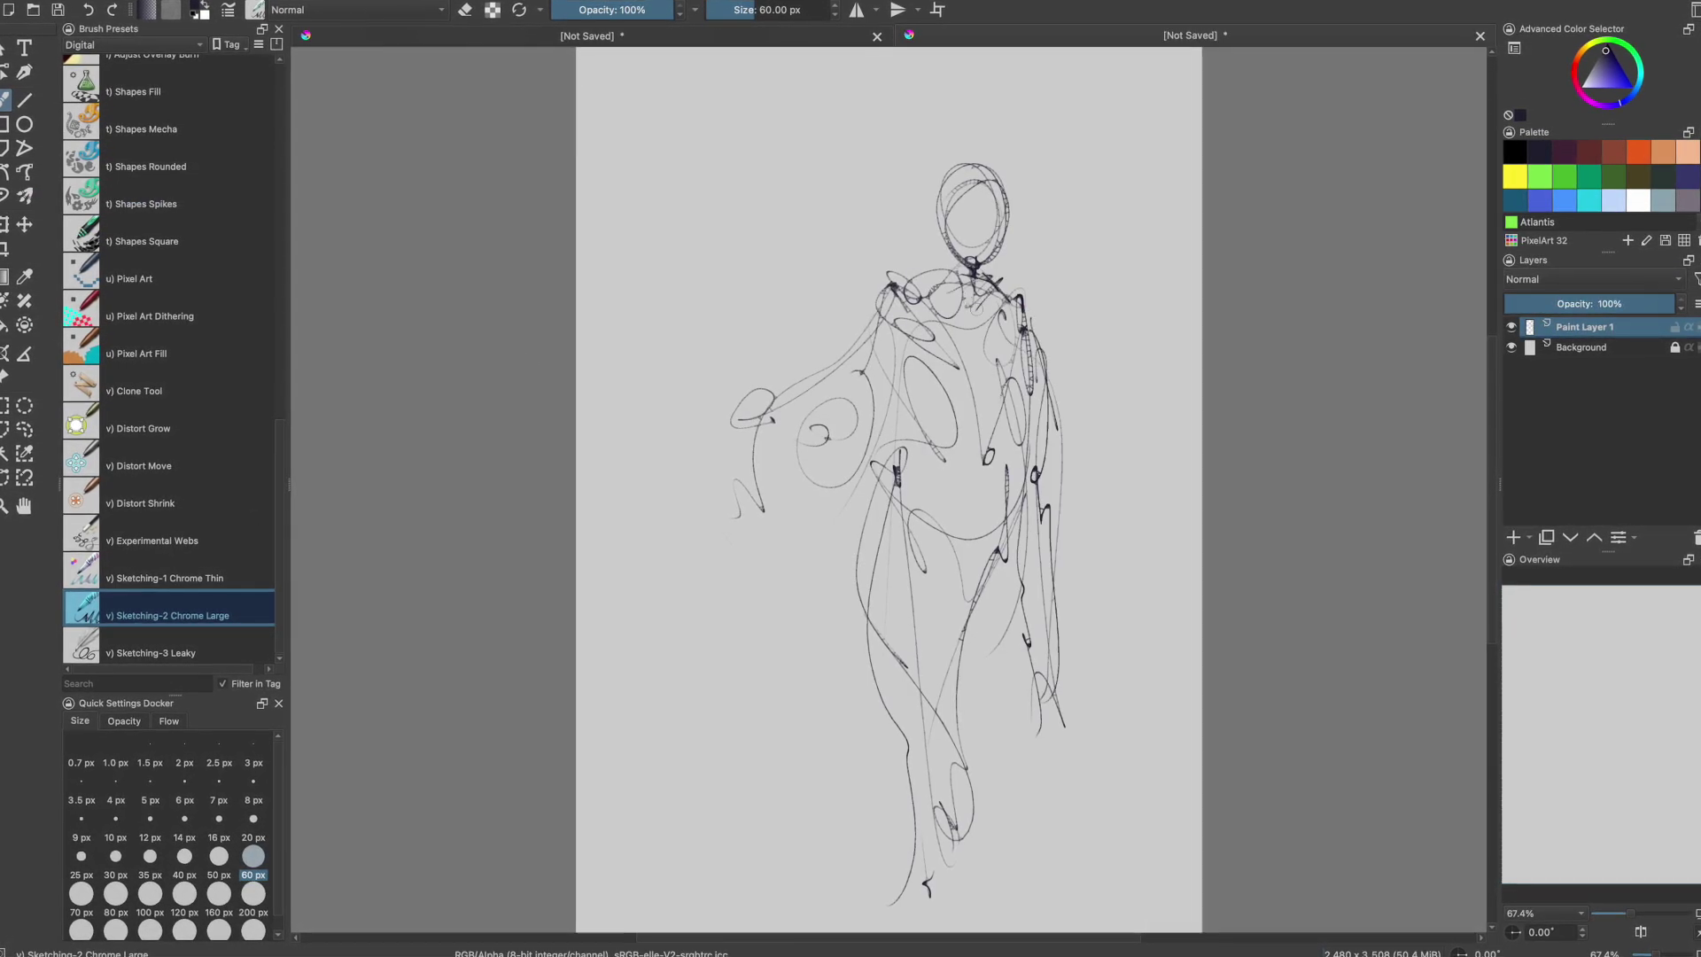
Define the figure's neckline and head, and sketch the outstretched hand with spread fingers and a cuffed wrist.
{"action": "left_click_drag", "start_coordinate": [942, 253], "coordinate": [896, 285]}
{"action": "left_click_drag", "start_coordinate": [998, 283], "coordinate": [966, 310]}
{"action": "left_click_drag", "start_coordinate": [947, 237], "coordinate": [1028, 220]}
{"action": "mouse_move", "coordinate": [740, 418]}
{"action": "left_mouse_down"}
{"action": "mouse_move", "coordinate": [778, 408]}
{"action": "mouse_move", "coordinate": [712, 446]}
{"action": "left_mouse_up"}
{"action": "mouse_move", "coordinate": [678, 441]}
{"action": "left_mouse_down"}
{"action": "mouse_move", "coordinate": [703, 460]}
{"action": "mouse_move", "coordinate": [648, 407]}
{"action": "left_mouse_up"}
{"action": "mouse_move", "coordinate": [665, 436]}
{"action": "left_mouse_down"}
{"action": "mouse_move", "coordinate": [622, 453]}
{"action": "mouse_move", "coordinate": [624, 513]}
{"action": "left_mouse_up"}
{"action": "left_click_drag", "start_coordinate": [689, 497], "coordinate": [654, 535]}
{"action": "mouse_move", "coordinate": [660, 450]}
{"action": "left_mouse_down"}
{"action": "mouse_move", "coordinate": [691, 493]}
{"action": "mouse_move", "coordinate": [611, 454]}
{"action": "left_mouse_up"}
{"action": "mouse_move", "coordinate": [710, 447]}
{"action": "left_mouse_down"}
{"action": "mouse_move", "coordinate": [729, 464]}
{"action": "mouse_move", "coordinate": [715, 435]}
{"action": "left_mouse_up"}
Draw the flowing sleeve along the figure's outstretched arm.
{"action": "mouse_move", "coordinate": [891, 306]}
{"action": "left_mouse_down"}
{"action": "mouse_move", "coordinate": [733, 408]}
{"action": "mouse_move", "coordinate": [789, 468]}
{"action": "left_mouse_up"}
{"action": "left_click_drag", "start_coordinate": [823, 434], "coordinate": [762, 458]}
{"action": "left_click_drag", "start_coordinate": [833, 384], "coordinate": [739, 393]}
{"action": "left_click_drag", "start_coordinate": [877, 279], "coordinate": [854, 381]}
Sketch curled shoulder ornaments on both shoulders and reinforce the figure's chest and waist lines.
{"action": "left_click_drag", "start_coordinate": [926, 266], "coordinate": [877, 277]}
{"action": "left_click_drag", "start_coordinate": [889, 348], "coordinate": [948, 426]}
{"action": "mouse_move", "coordinate": [950, 423]}
{"action": "left_mouse_down"}
{"action": "mouse_move", "coordinate": [916, 453]}
{"action": "mouse_move", "coordinate": [1017, 424]}
{"action": "left_mouse_up"}
{"action": "left_click_drag", "start_coordinate": [966, 287], "coordinate": [1055, 266]}
{"action": "left_click_drag", "start_coordinate": [1060, 257], "coordinate": [1019, 307]}
{"action": "left_click_drag", "start_coordinate": [845, 264], "coordinate": [903, 323]}
{"action": "left_click_drag", "start_coordinate": [1054, 298], "coordinate": [1070, 397]}
Draw curly hair, a long pointed feather on the head and the figure's facial features.
{"action": "left_click_drag", "start_coordinate": [929, 216], "coordinate": [856, 207]}
{"action": "mouse_move", "coordinate": [921, 213]}
{"action": "left_mouse_down"}
{"action": "mouse_move", "coordinate": [1023, 197]}
{"action": "mouse_move", "coordinate": [1107, 133]}
{"action": "left_mouse_up"}
{"action": "mouse_move", "coordinate": [1108, 135]}
{"action": "left_mouse_down"}
{"action": "mouse_move", "coordinate": [1024, 202]}
{"action": "mouse_move", "coordinate": [985, 135]}
{"action": "left_mouse_up"}
{"action": "mouse_move", "coordinate": [957, 165]}
{"action": "left_mouse_down"}
{"action": "mouse_move", "coordinate": [973, 110]}
{"action": "mouse_move", "coordinate": [851, 146]}
{"action": "left_mouse_up"}
{"action": "left_click_drag", "start_coordinate": [852, 145], "coordinate": [881, 125]}
{"action": "left_click_drag", "start_coordinate": [923, 183], "coordinate": [875, 188]}
{"action": "mouse_move", "coordinate": [968, 188]}
{"action": "left_mouse_down"}
{"action": "mouse_move", "coordinate": [1008, 251]}
{"action": "mouse_move", "coordinate": [1036, 202]}
{"action": "left_mouse_up"}
{"action": "left_click_drag", "start_coordinate": [1011, 225], "coordinate": [1043, 240]}
{"action": "left_click_drag", "start_coordinate": [931, 231], "coordinate": [907, 249]}
{"action": "left_click_drag", "start_coordinate": [952, 227], "coordinate": [1000, 221]}
{"action": "left_click_drag", "start_coordinate": [964, 238], "coordinate": [975, 245]}
{"action": "left_click_drag", "start_coordinate": [964, 257], "coordinate": [979, 256]}
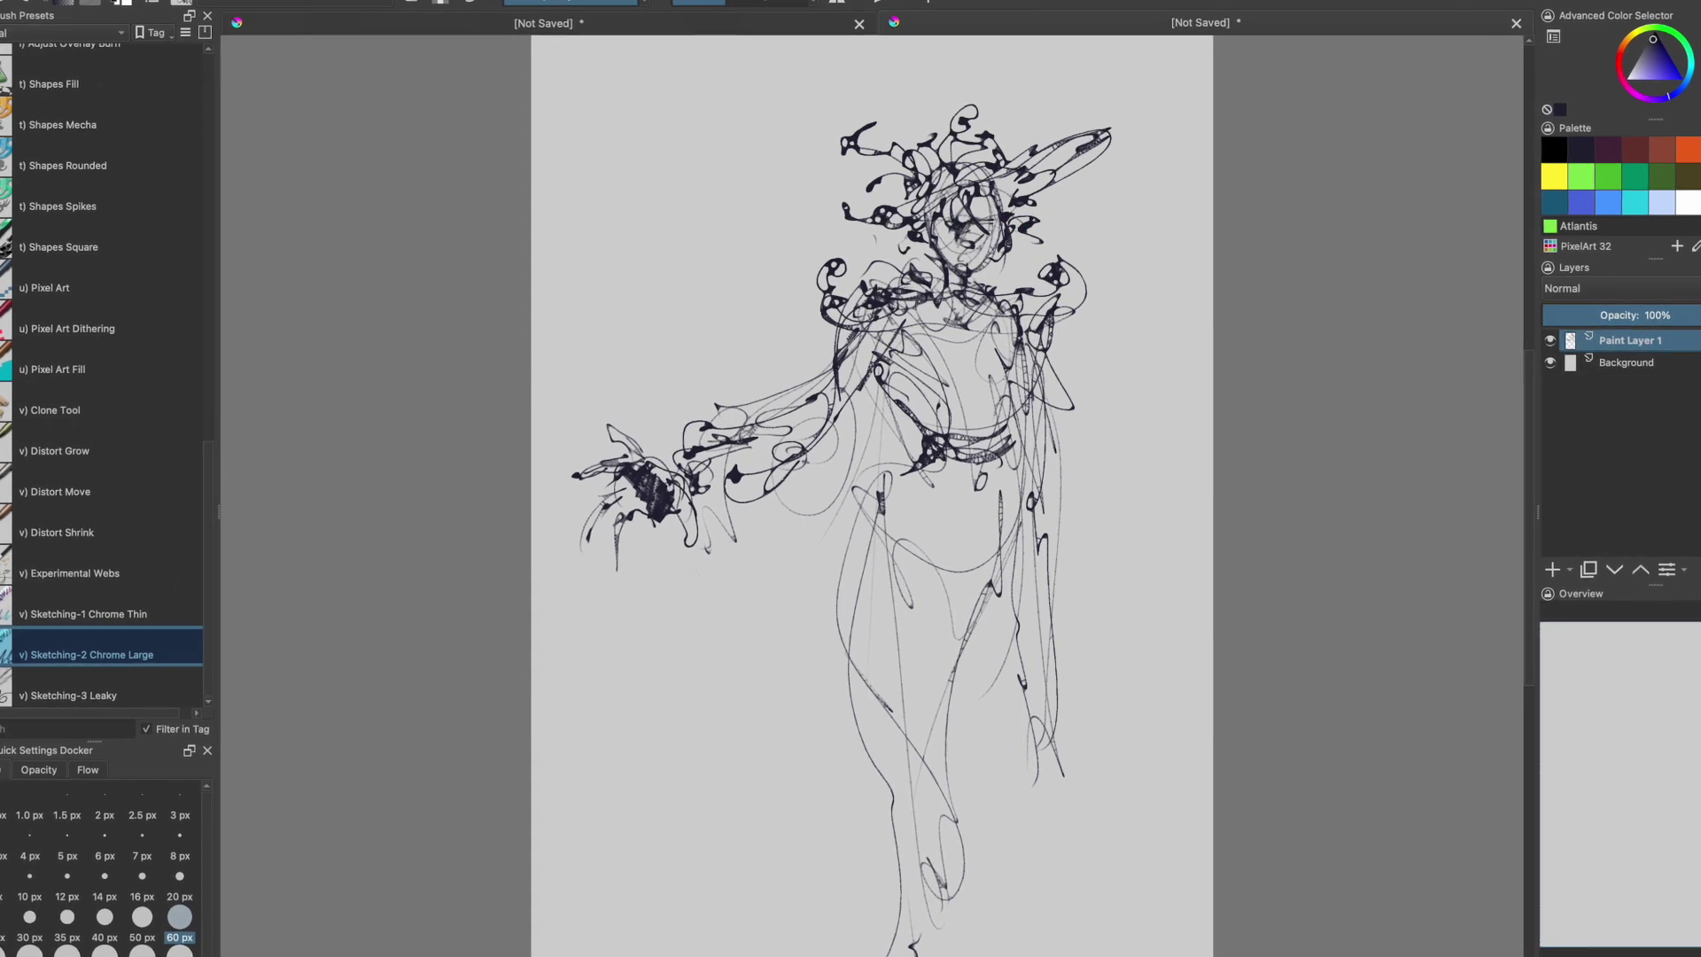
Add chest detail, hip contours and a short skirt hem around the figure's thighs.
{"action": "left_click_drag", "start_coordinate": [981, 384], "coordinate": [993, 386]}
{"action": "left_click_drag", "start_coordinate": [1020, 456], "coordinate": [1024, 603]}
{"action": "left_click_drag", "start_coordinate": [903, 445], "coordinate": [881, 557]}
{"action": "left_click_drag", "start_coordinate": [1046, 498], "coordinate": [1068, 566]}
{"action": "left_click_drag", "start_coordinate": [1068, 566], "coordinate": [910, 607]}
{"action": "left_click_drag", "start_coordinate": [974, 534], "coordinate": [941, 610]}
Draw the figure's lowered arm with a curled elbow ornament and a clawed hand.
{"action": "left_click_drag", "start_coordinate": [1055, 341], "coordinate": [1117, 462]}
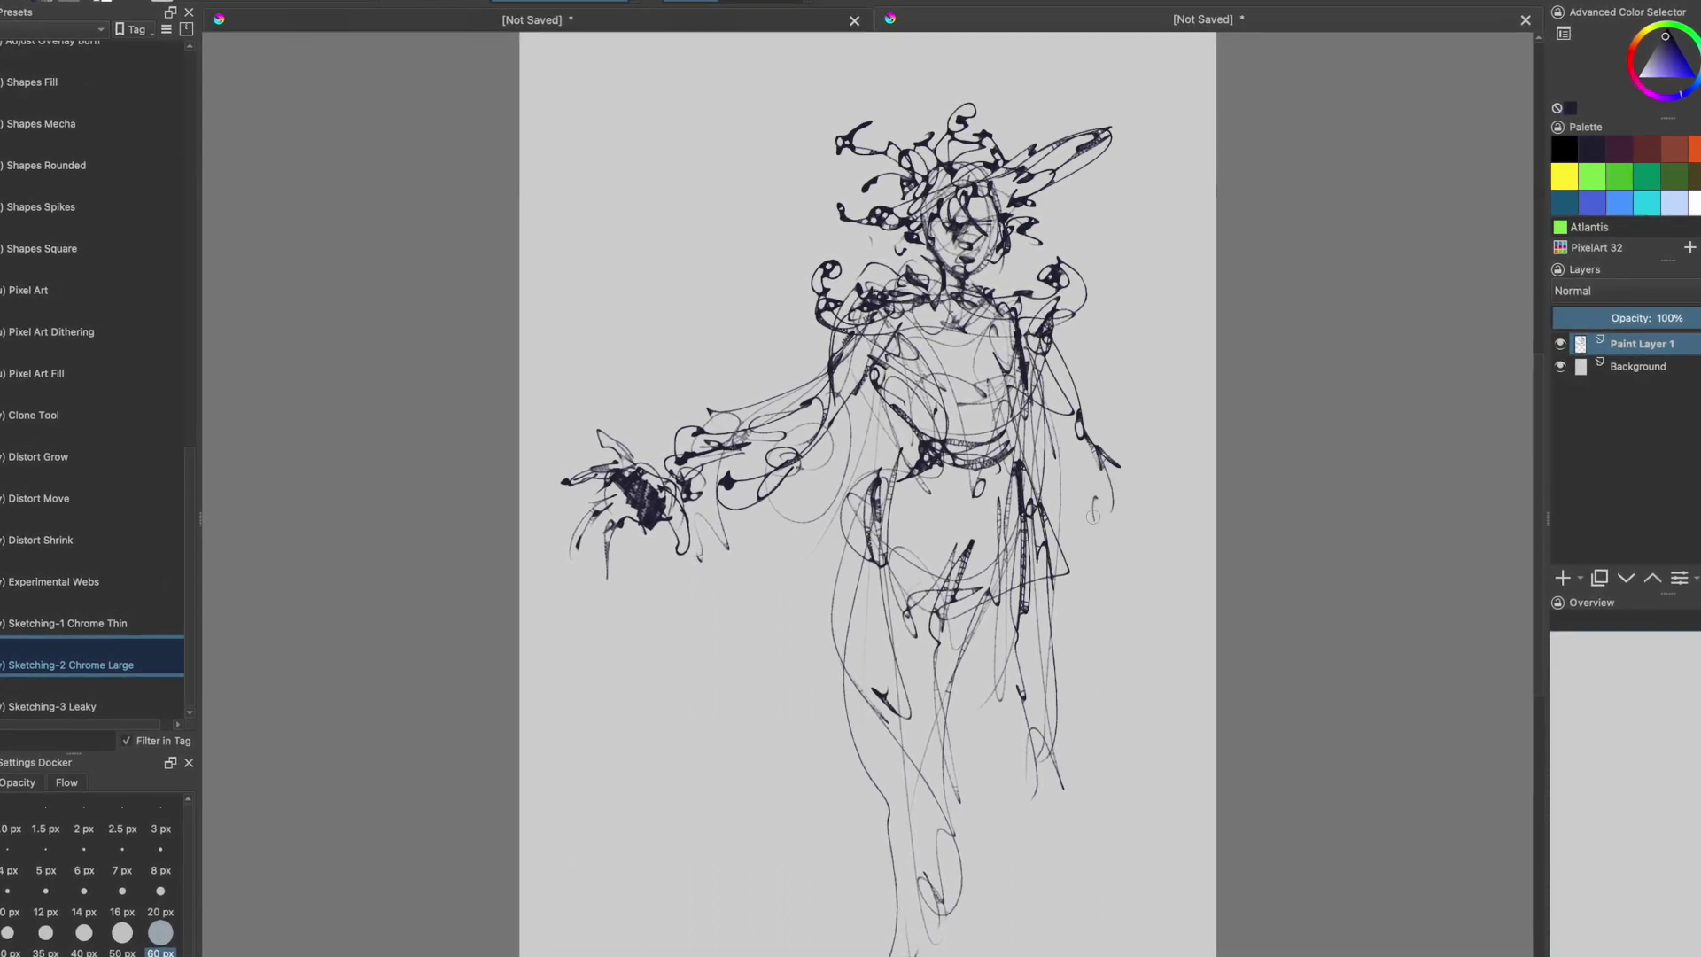
{"action": "left_click_drag", "start_coordinate": [1112, 552], "coordinate": [1120, 711]}
{"action": "left_click_drag", "start_coordinate": [1060, 347], "coordinate": [1117, 504]}
{"action": "mouse_move", "coordinate": [1119, 650]}
{"action": "left_mouse_down"}
{"action": "mouse_move", "coordinate": [1089, 693]}
{"action": "mouse_move", "coordinate": [1107, 751]}
{"action": "left_mouse_up"}
{"action": "left_click_drag", "start_coordinate": [1122, 714], "coordinate": [1136, 746]}
{"action": "left_click_drag", "start_coordinate": [1080, 367], "coordinate": [1127, 523]}
{"action": "left_click_drag", "start_coordinate": [1116, 534], "coordinate": [1136, 572]}
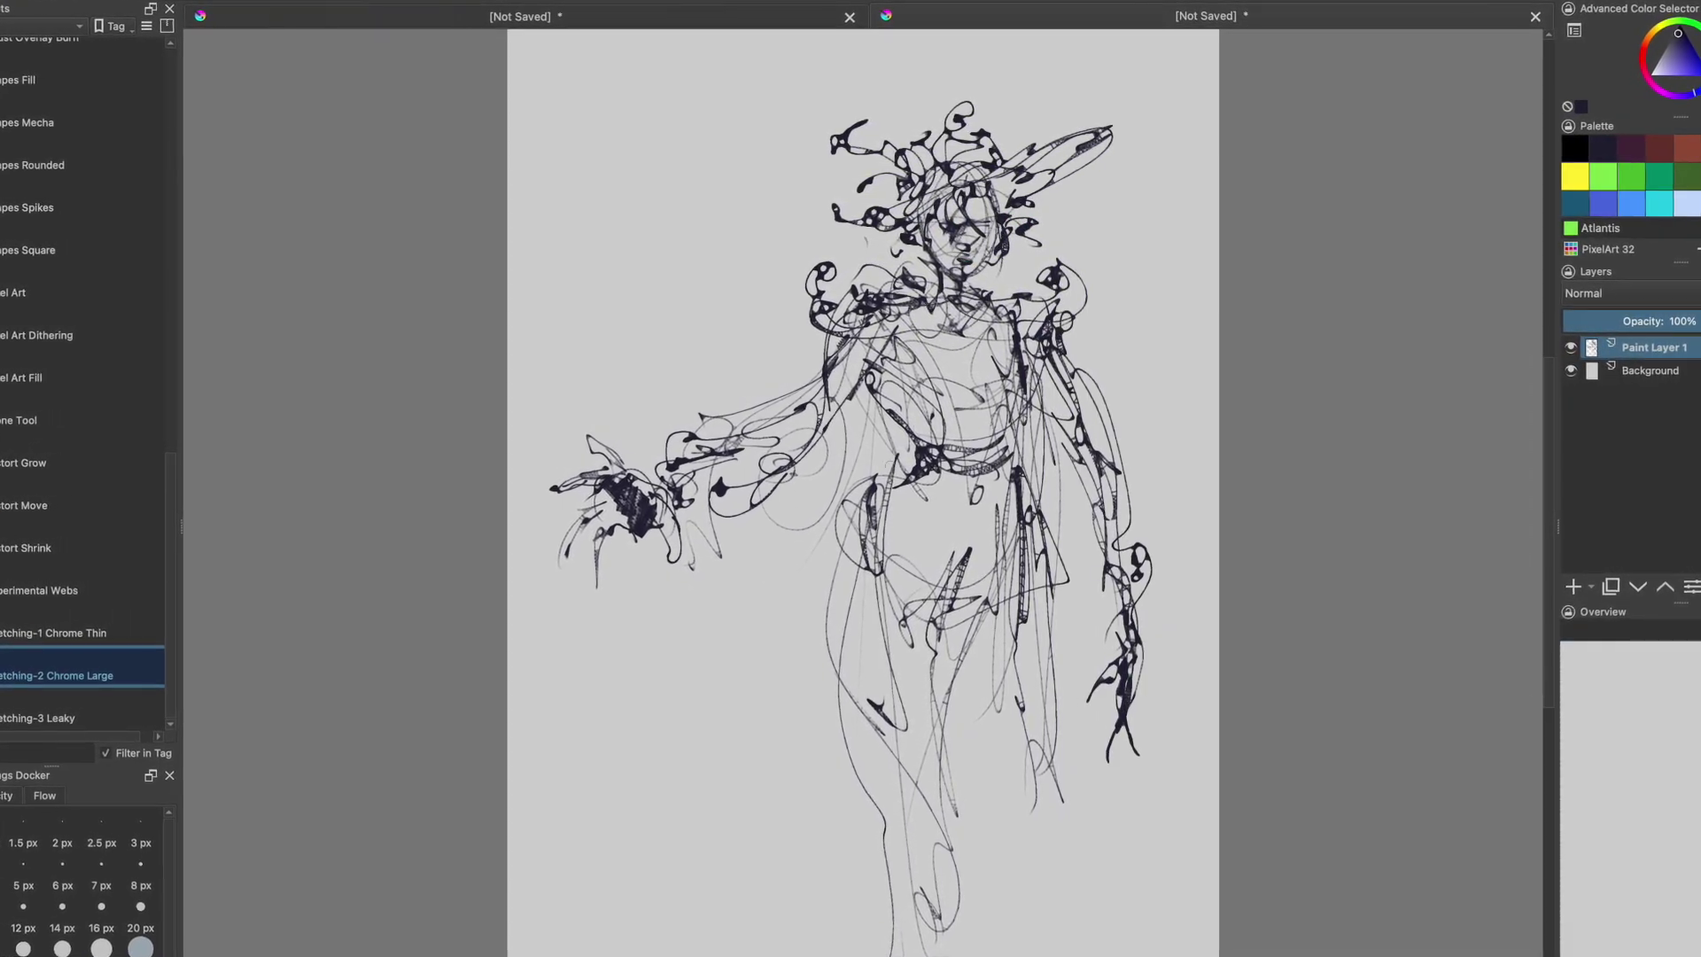
Add crossing chest straps and a centre line down the figure's torso to the waist.
{"action": "left_click_drag", "start_coordinate": [873, 359], "coordinate": [925, 437]}
{"action": "left_click_drag", "start_coordinate": [993, 316], "coordinate": [944, 403]}
{"action": "left_click_drag", "start_coordinate": [878, 303], "coordinate": [948, 376]}
{"action": "mouse_move", "coordinate": [962, 386]}
{"action": "left_mouse_down"}
{"action": "mouse_move", "coordinate": [968, 462]}
{"action": "mouse_move", "coordinate": [885, 537]}
{"action": "left_mouse_up"}
{"action": "left_click_drag", "start_coordinate": [968, 486], "coordinate": [942, 535]}
Build up both of the figure's legs with dense dark strokes and hatch the skirt hem.
{"action": "left_click_drag", "start_coordinate": [890, 658], "coordinate": [934, 744]}
{"action": "mouse_move", "coordinate": [934, 744]}
{"action": "left_mouse_down"}
{"action": "mouse_move", "coordinate": [958, 939]}
{"action": "mouse_move", "coordinate": [977, 939]}
{"action": "left_mouse_up"}
{"action": "mouse_move", "coordinate": [954, 628]}
{"action": "left_mouse_down"}
{"action": "mouse_move", "coordinate": [977, 742]}
{"action": "mouse_move", "coordinate": [959, 748]}
{"action": "left_mouse_up"}
{"action": "left_click_drag", "start_coordinate": [932, 651], "coordinate": [944, 824]}
{"action": "left_click_drag", "start_coordinate": [1051, 567], "coordinate": [1024, 654]}
{"action": "mouse_move", "coordinate": [1005, 645]}
{"action": "left_mouse_down"}
{"action": "mouse_move", "coordinate": [992, 775]}
{"action": "mouse_move", "coordinate": [887, 870]}
{"action": "left_mouse_up"}
{"action": "mouse_move", "coordinate": [1004, 744]}
{"action": "left_mouse_down"}
{"action": "mouse_move", "coordinate": [1010, 840]}
{"action": "mouse_move", "coordinate": [883, 904]}
{"action": "left_mouse_up"}
{"action": "left_click_drag", "start_coordinate": [999, 820], "coordinate": [1034, 930]}
{"action": "left_click_drag", "start_coordinate": [927, 796], "coordinate": [890, 886]}
{"action": "left_click_drag", "start_coordinate": [877, 653], "coordinate": [917, 791]}
{"action": "mouse_move", "coordinate": [868, 639]}
{"action": "left_mouse_down"}
{"action": "mouse_move", "coordinate": [976, 622]}
{"action": "mouse_move", "coordinate": [797, 648]}
{"action": "left_mouse_up"}
{"action": "left_click_drag", "start_coordinate": [999, 628], "coordinate": [964, 675]}
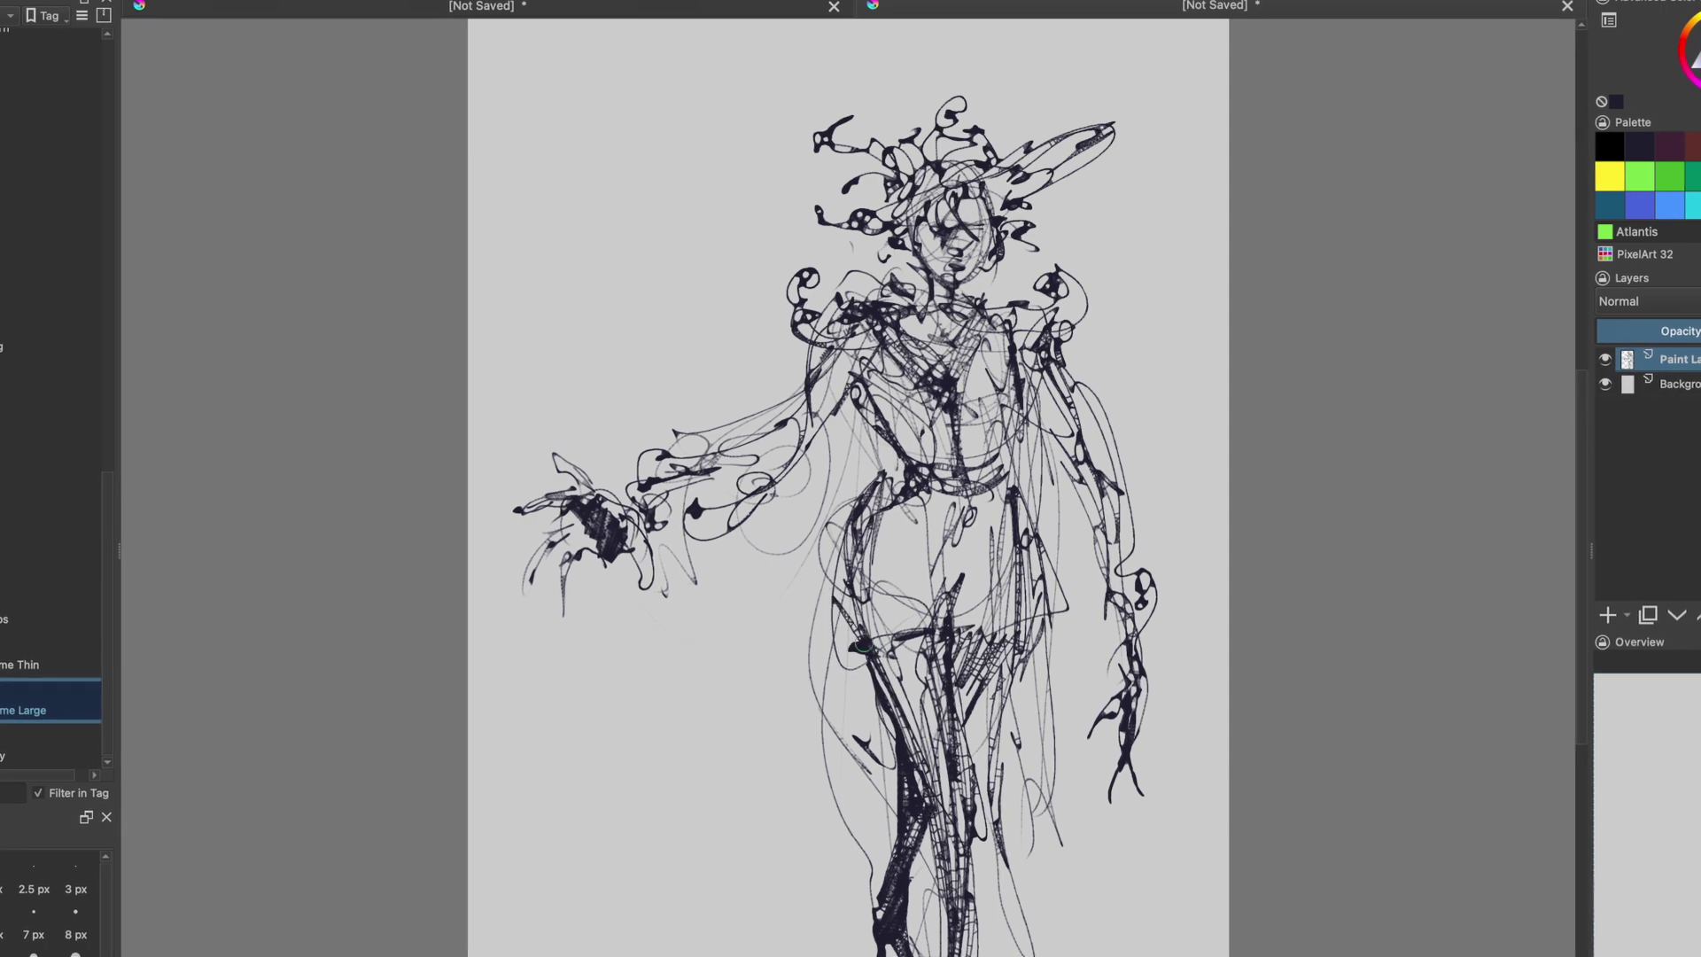
Darken the figure's hip, the side of the waist and the upper part of the outstretched arm.
{"action": "left_click_drag", "start_coordinate": [890, 471], "coordinate": [843, 566]}
{"action": "left_click_drag", "start_coordinate": [838, 584], "coordinate": [875, 639]}
{"action": "left_click_drag", "start_coordinate": [873, 423], "coordinate": [907, 462]}
{"action": "left_click_drag", "start_coordinate": [868, 377], "coordinate": [806, 453]}
{"action": "left_click_drag", "start_coordinate": [826, 378], "coordinate": [851, 412]}
Fill in the figure's eyes with dark shading, define the mouth and add lines at the waist.
{"action": "left_click_drag", "start_coordinate": [961, 196], "coordinate": [923, 240]}
{"action": "mouse_move", "coordinate": [983, 202]}
{"action": "left_mouse_down"}
{"action": "mouse_move", "coordinate": [930, 243]}
{"action": "mouse_move", "coordinate": [1001, 219]}
{"action": "mouse_move", "coordinate": [972, 259]}
{"action": "left_mouse_up"}
{"action": "left_click_drag", "start_coordinate": [933, 271], "coordinate": [962, 284]}
{"action": "left_click_drag", "start_coordinate": [1007, 411], "coordinate": [1002, 480]}
{"action": "mouse_move", "coordinate": [917, 476]}
{"action": "left_mouse_down"}
{"action": "mouse_move", "coordinate": [1003, 478]}
{"action": "mouse_move", "coordinate": [909, 616]}
{"action": "left_mouse_up"}
Add curled ornaments along both sides of the figure's hips.
{"action": "left_click_drag", "start_coordinate": [842, 528], "coordinate": [781, 622]}
{"action": "left_click_drag", "start_coordinate": [781, 624], "coordinate": [773, 662]}
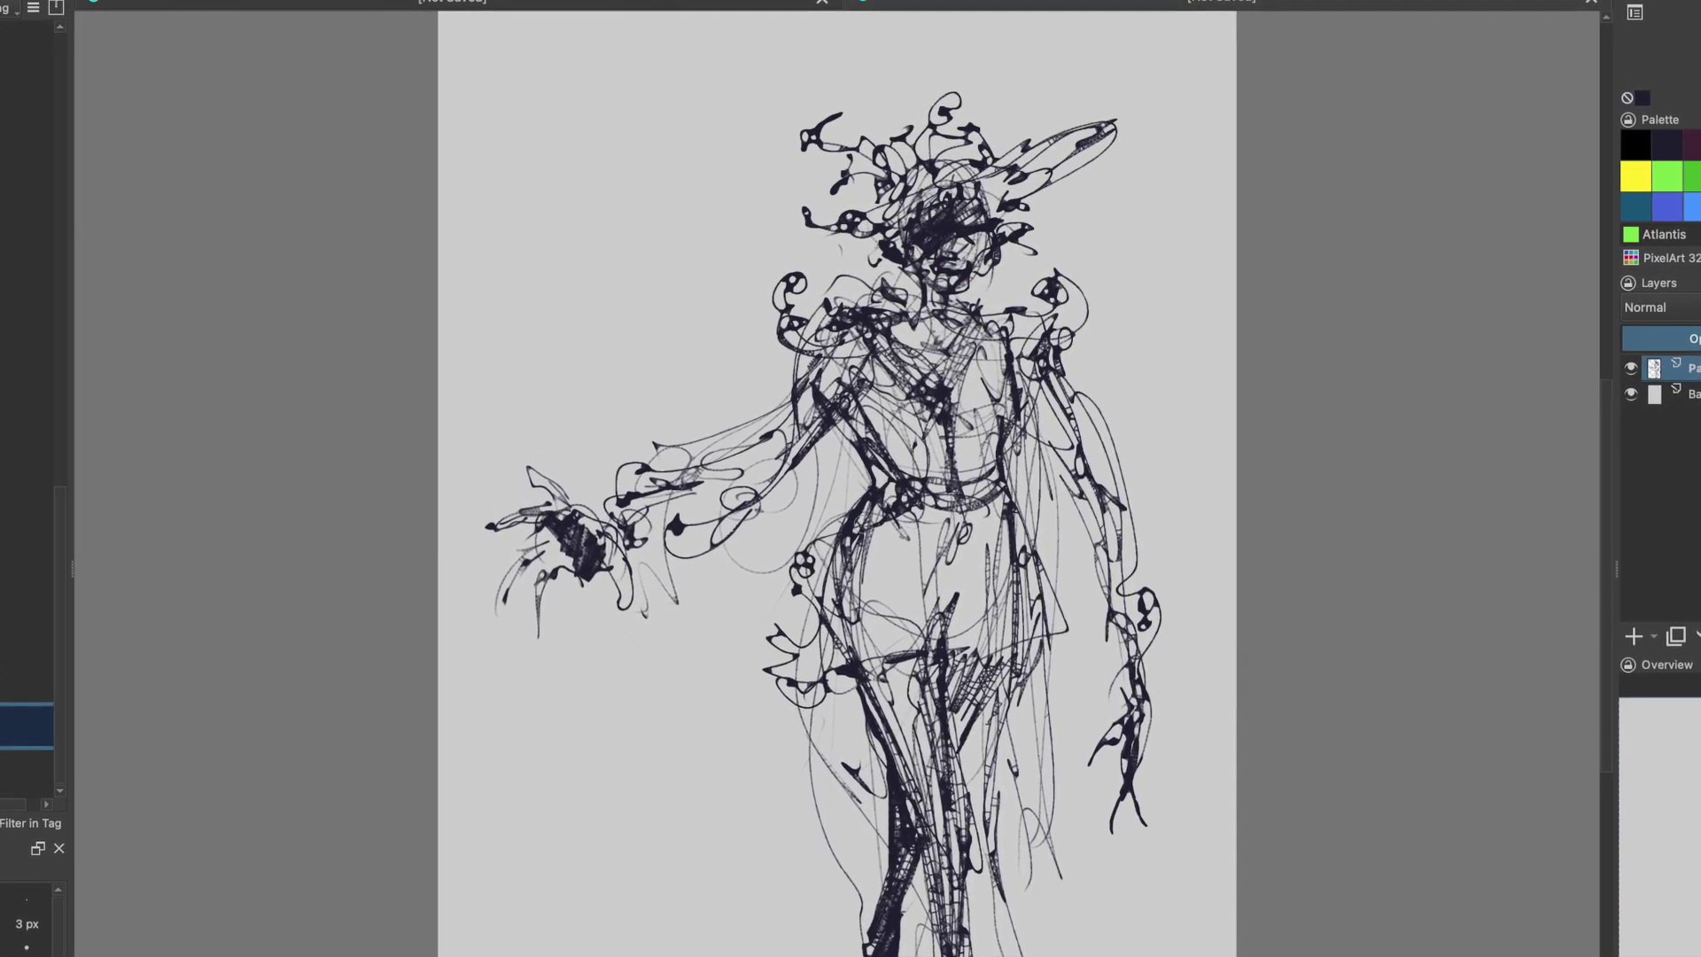
{"action": "left_click_drag", "start_coordinate": [1018, 518], "coordinate": [1063, 535]}
{"action": "left_click_drag", "start_coordinate": [1046, 549], "coordinate": [1056, 618]}
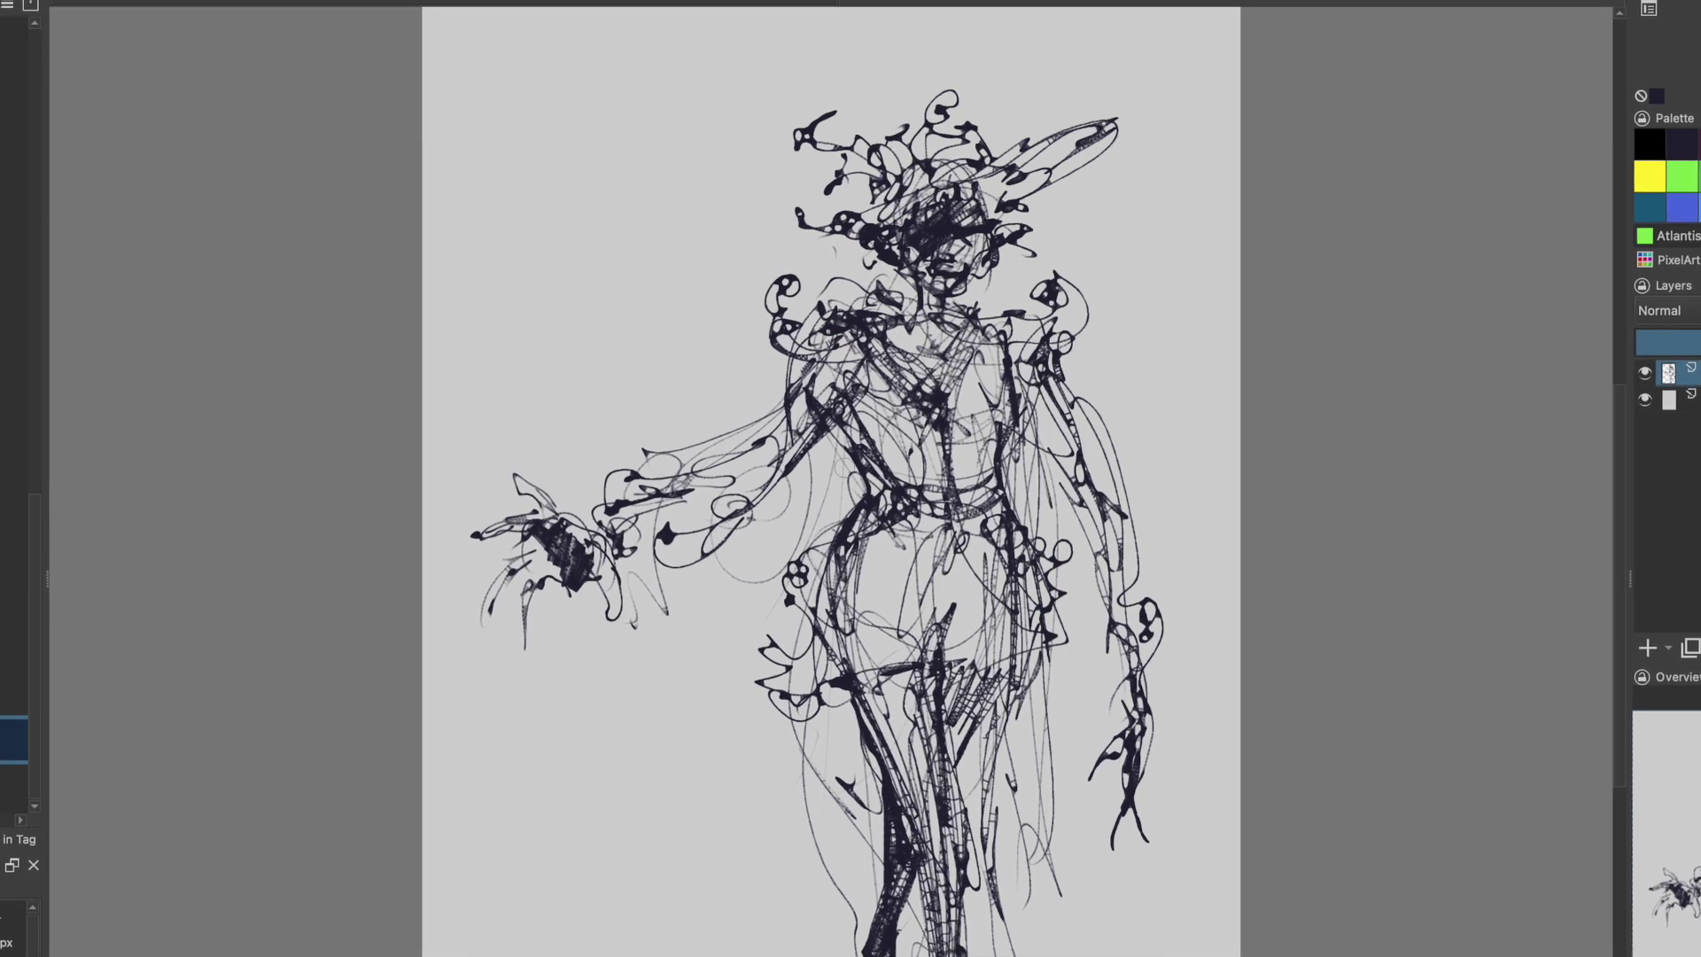
Add detail to the outstretched sleeve and extend the skirt's curled ornaments and folds on both sides.
{"action": "left_click_drag", "start_coordinate": [687, 460], "coordinate": [666, 470]}
{"action": "left_click_drag", "start_coordinate": [660, 497], "coordinate": [683, 516]}
{"action": "left_click_drag", "start_coordinate": [787, 601], "coordinate": [762, 652]}
{"action": "left_click_drag", "start_coordinate": [762, 652], "coordinate": [749, 692]}
{"action": "left_click_drag", "start_coordinate": [891, 557], "coordinate": [934, 643]}
{"action": "mouse_move", "coordinate": [933, 670]}
{"action": "left_mouse_down"}
{"action": "mouse_move", "coordinate": [963, 648]}
{"action": "mouse_move", "coordinate": [1054, 643]}
{"action": "left_mouse_up"}
{"action": "left_click_drag", "start_coordinate": [1054, 645], "coordinate": [1081, 669]}
Draw long flowing coat-tail curves sweeping from the figure's hip and touch up the curled shoulder ornament.
{"action": "left_click_drag", "start_coordinate": [761, 652], "coordinate": [739, 748]}
{"action": "left_click_drag", "start_coordinate": [1055, 721], "coordinate": [1011, 812]}
{"action": "left_click_drag", "start_coordinate": [749, 656], "coordinate": [662, 799]}
{"action": "left_click_drag", "start_coordinate": [661, 799], "coordinate": [678, 937]}
{"action": "left_click_drag", "start_coordinate": [596, 937], "coordinate": [621, 934]}
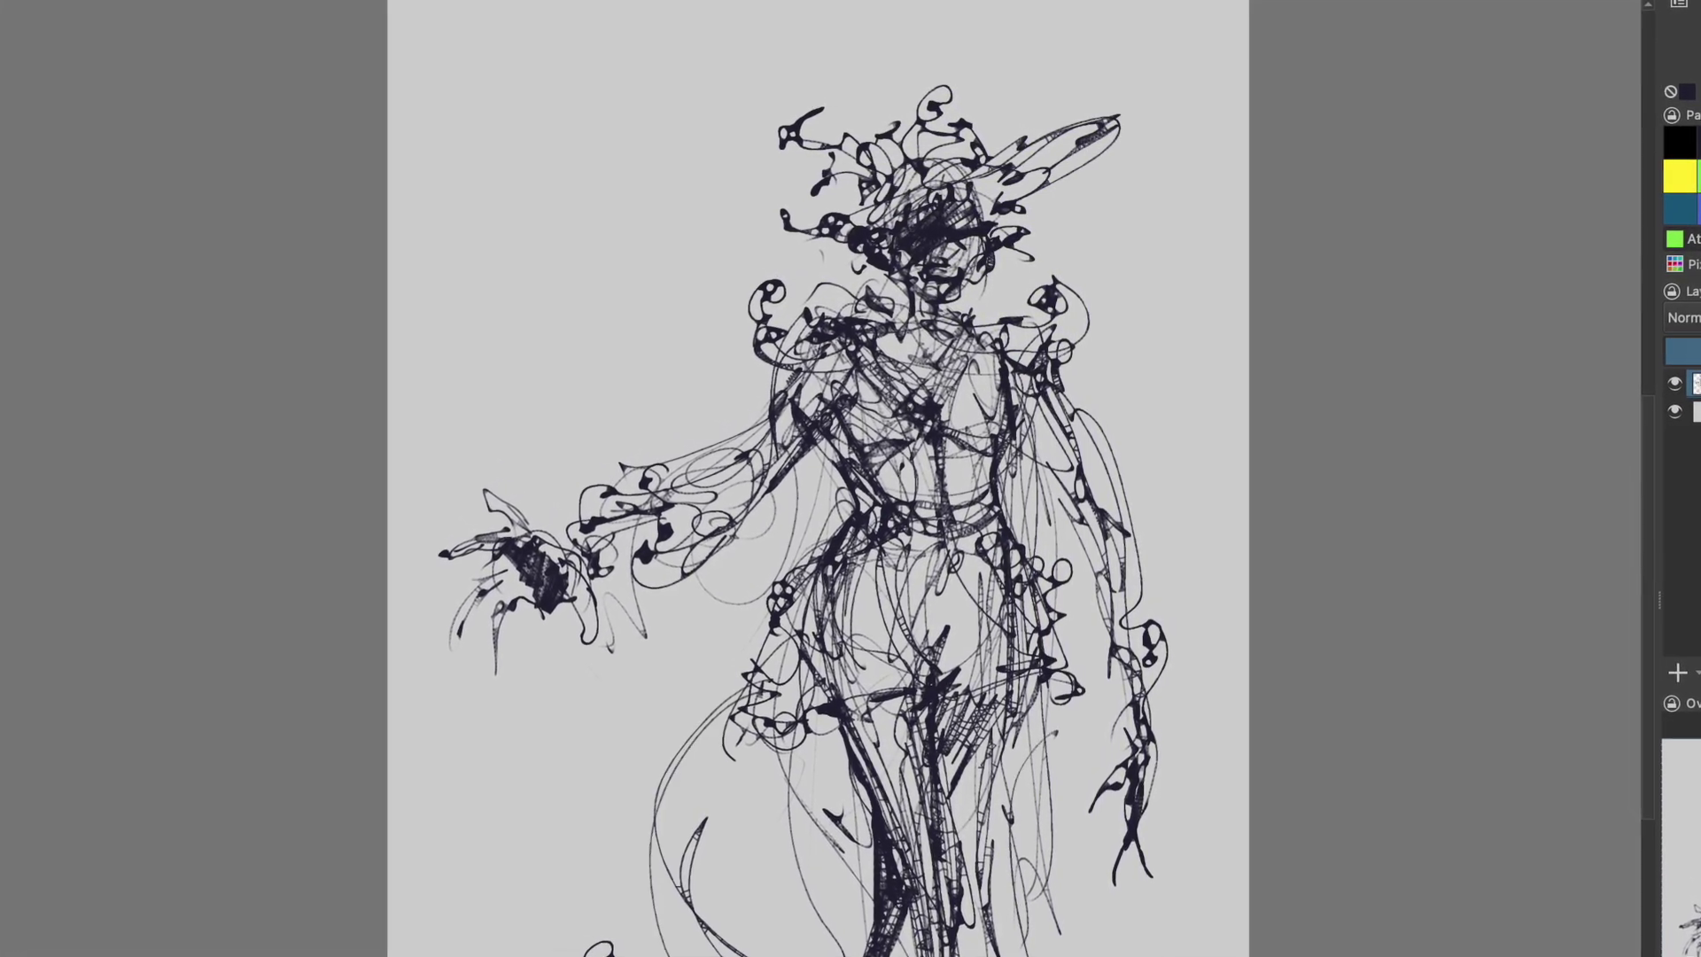
{"action": "left_click_drag", "start_coordinate": [721, 696], "coordinate": [690, 824]}
{"action": "left_click_drag", "start_coordinate": [714, 806], "coordinate": [744, 937]}
{"action": "left_click_drag", "start_coordinate": [753, 317], "coordinate": [706, 294]}
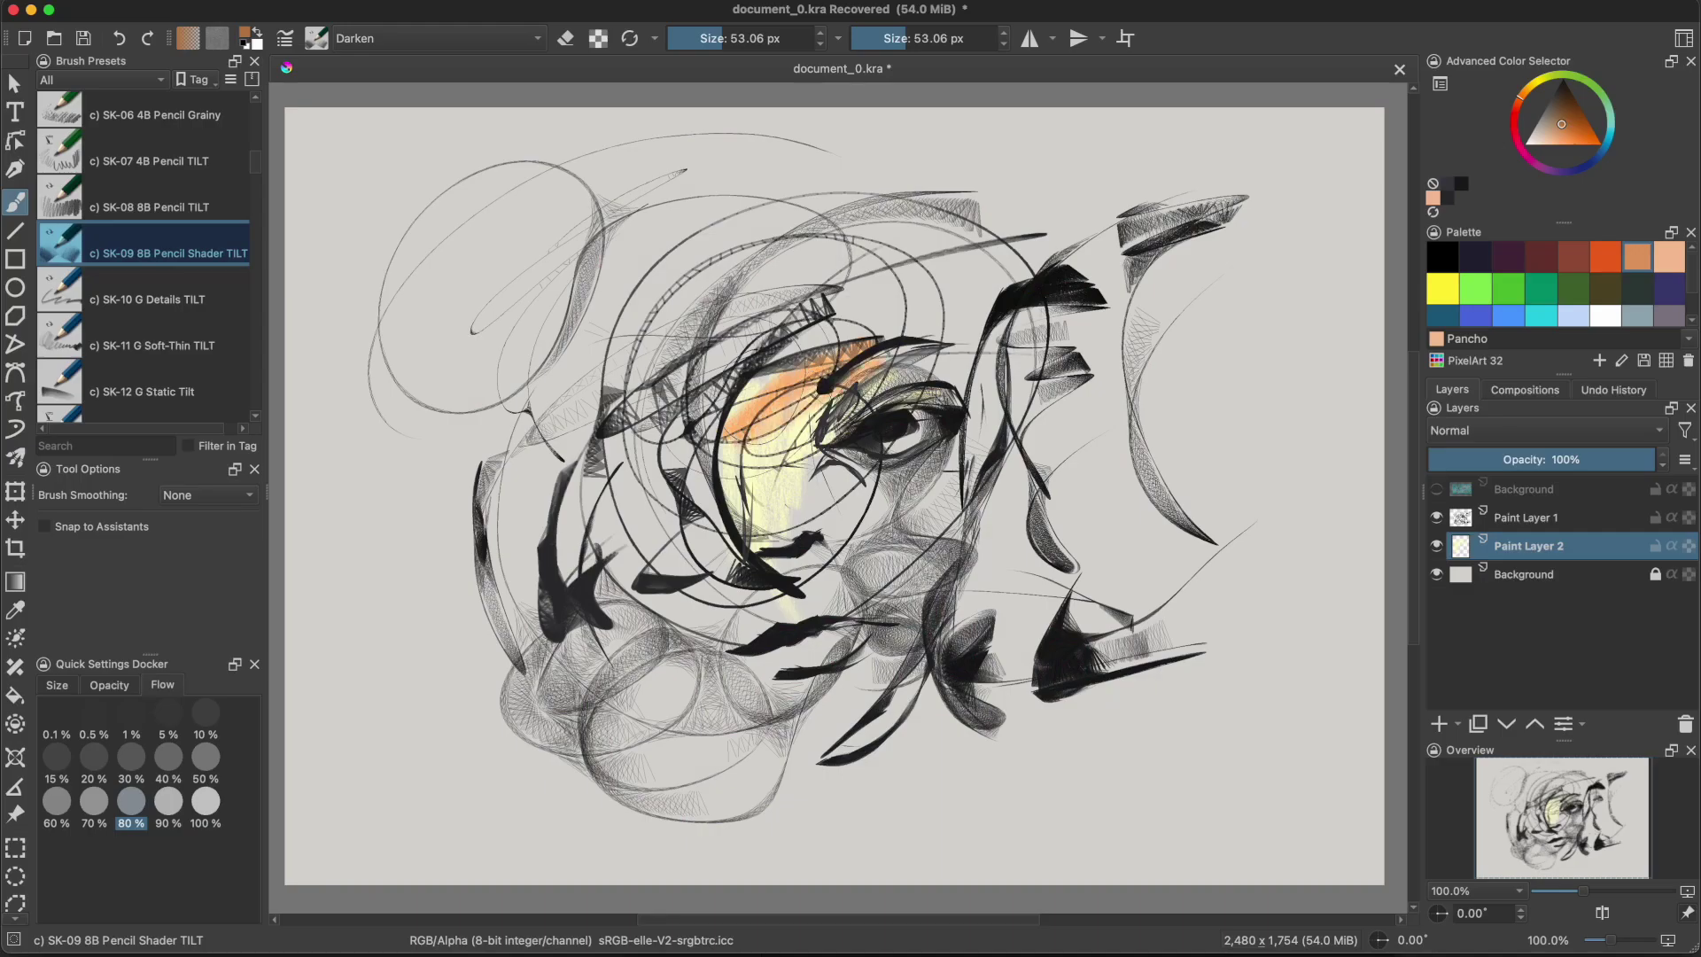
Return to the abstract face, shade the cheek around the eye in orange-brown and layer olive-brown over it.
{"action": "mouse_move", "coordinate": [769, 531]}
{"action": "left_mouse_down"}
{"action": "mouse_move", "coordinate": [913, 471]}
{"action": "mouse_move", "coordinate": [834, 505]}
{"action": "left_mouse_up"}
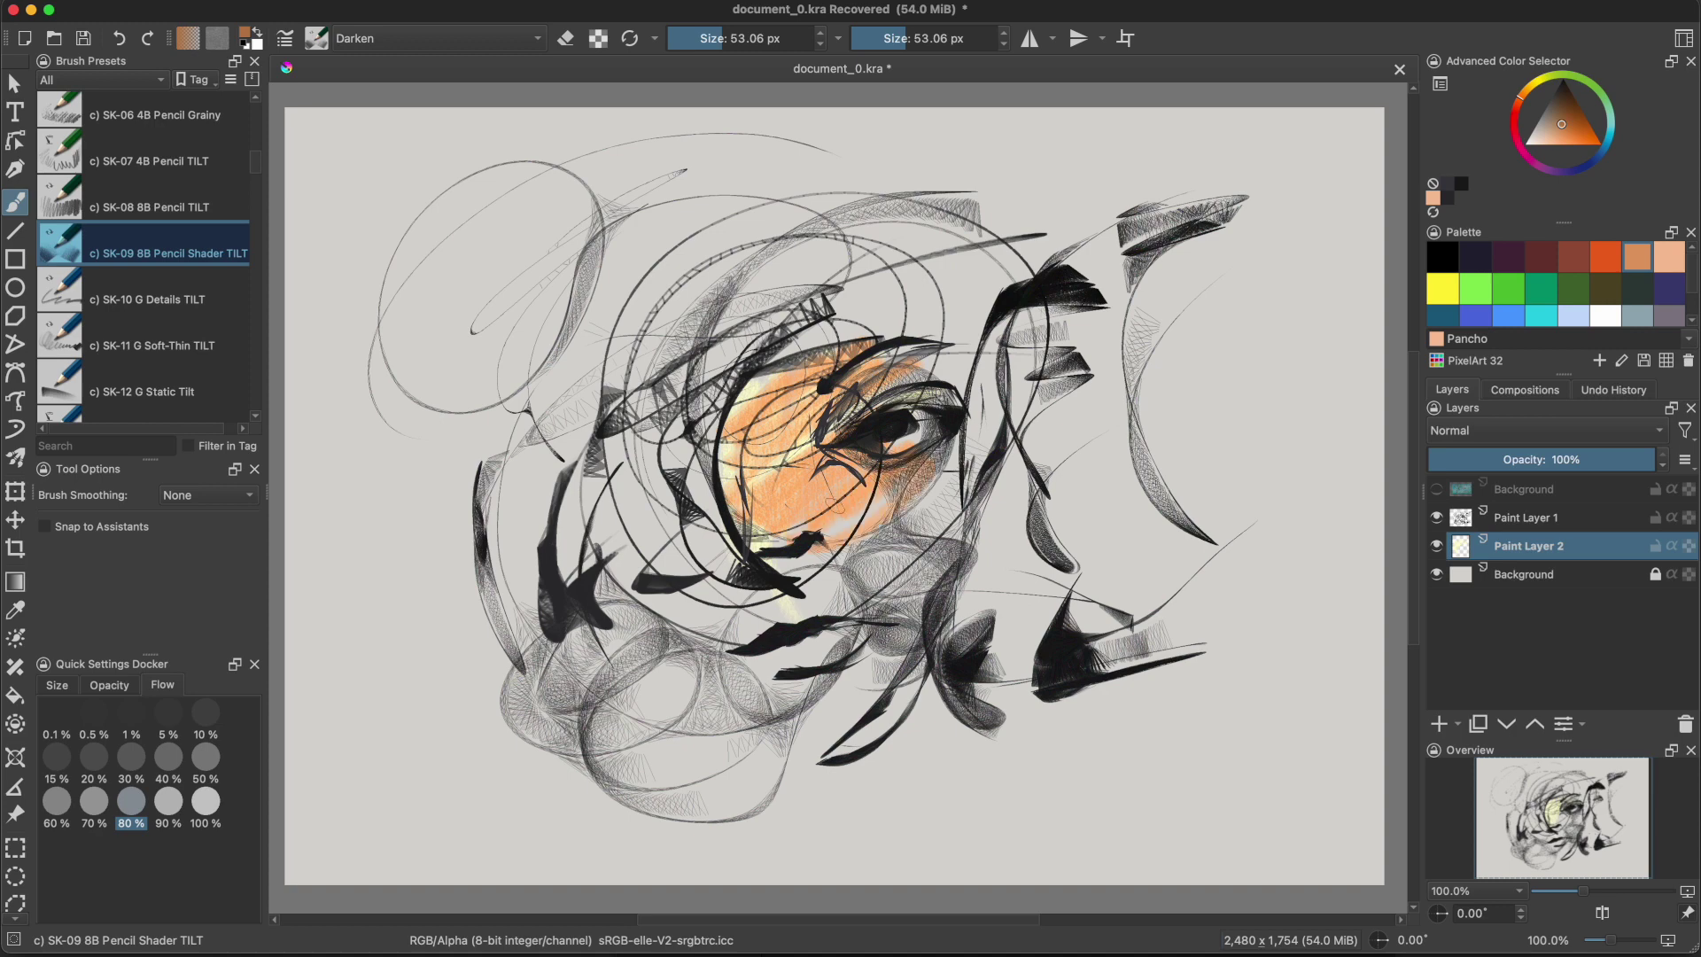
{"action": "left_click", "coordinate": [1551, 113]}
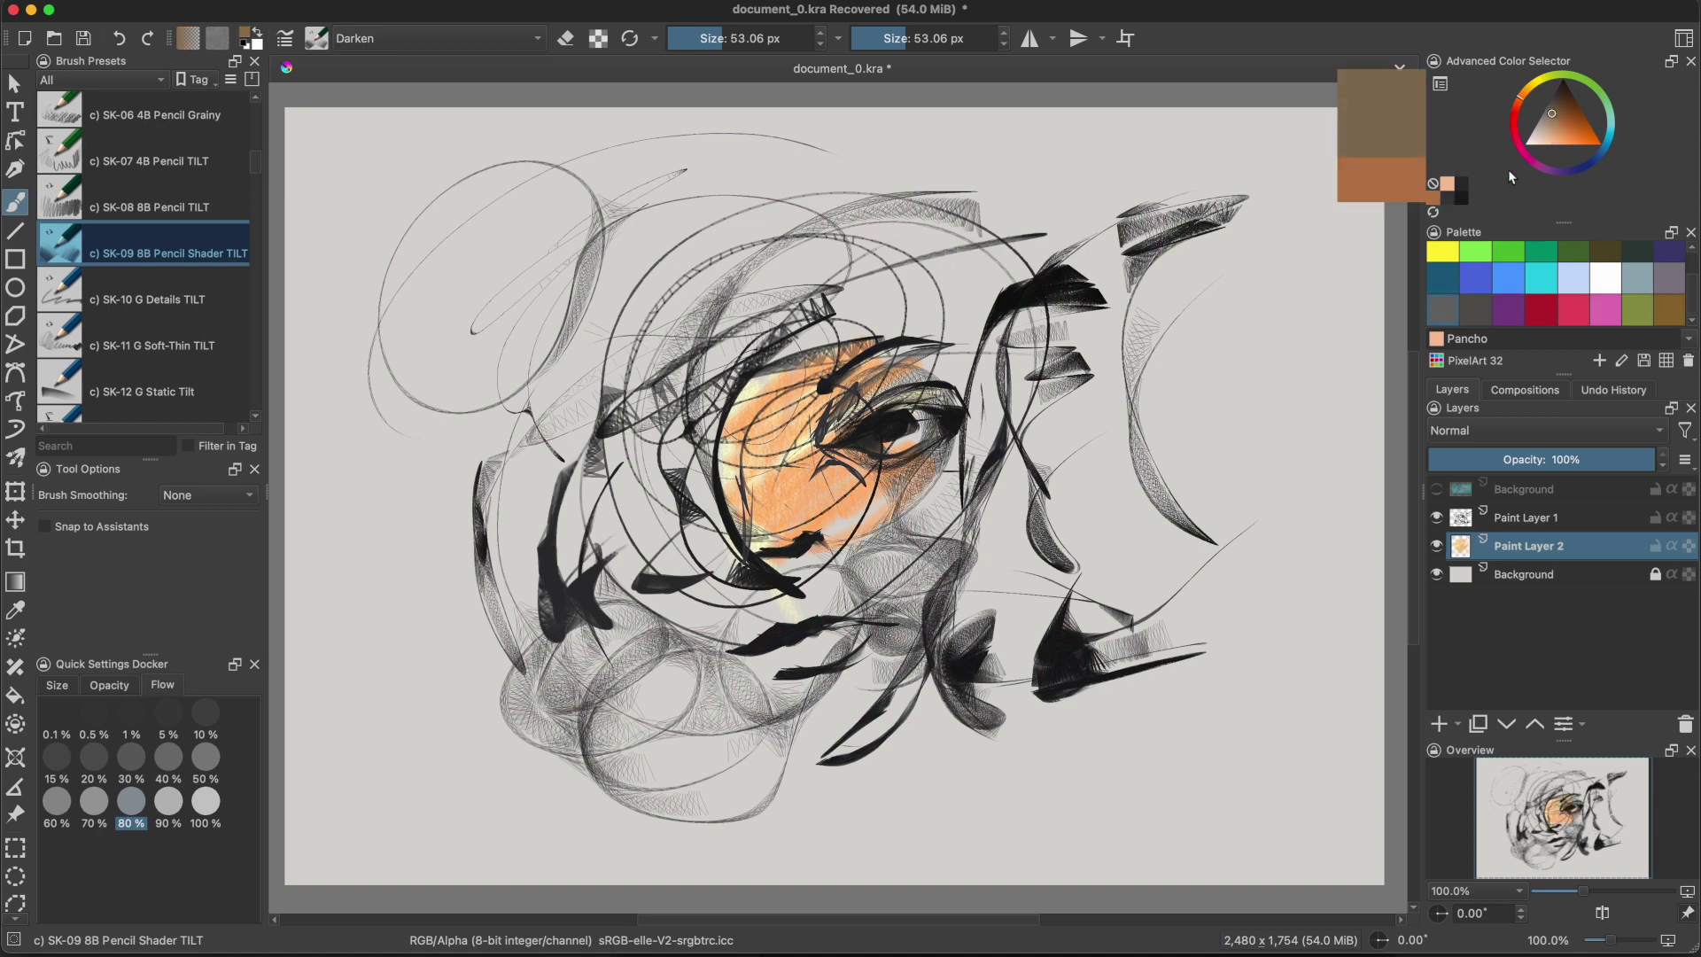
{"action": "mouse_move", "coordinate": [753, 483]}
{"action": "left_mouse_down"}
{"action": "mouse_move", "coordinate": [747, 452]}
{"action": "mouse_move", "coordinate": [787, 465]}
{"action": "mouse_move", "coordinate": [813, 439]}
{"action": "left_mouse_up"}
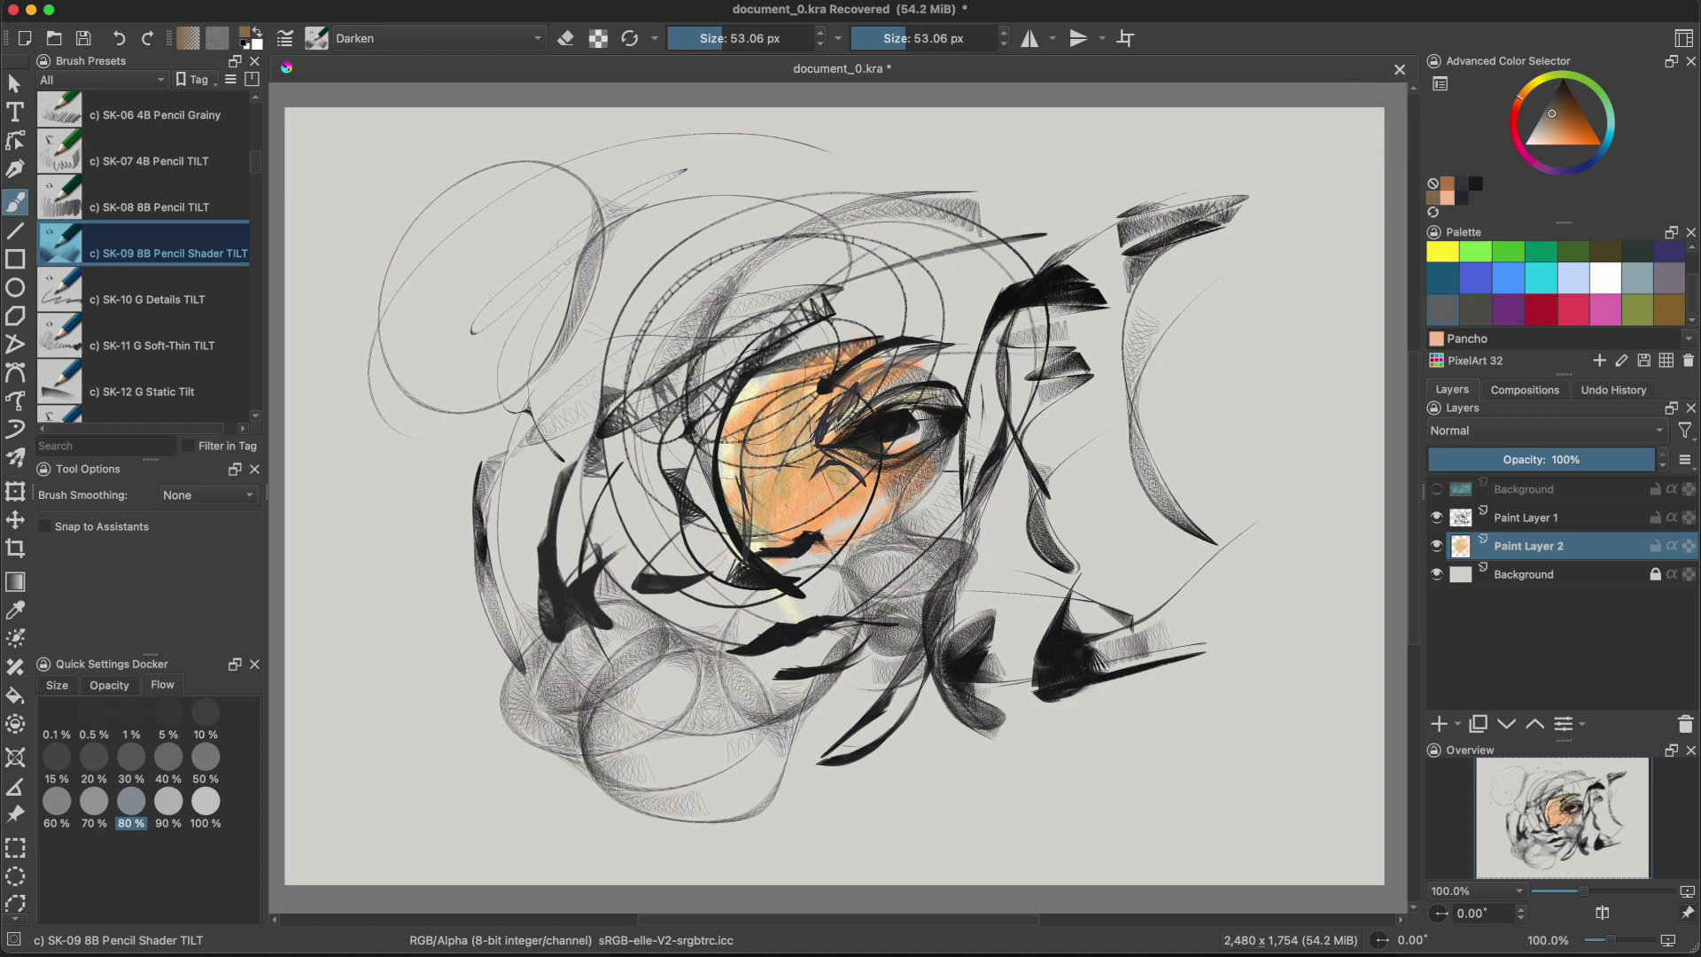
Shade the cheek below the eye and tint the eye area with Cornflower blue.
{"action": "left_click_drag", "start_coordinate": [916, 471], "coordinate": [843, 535]}
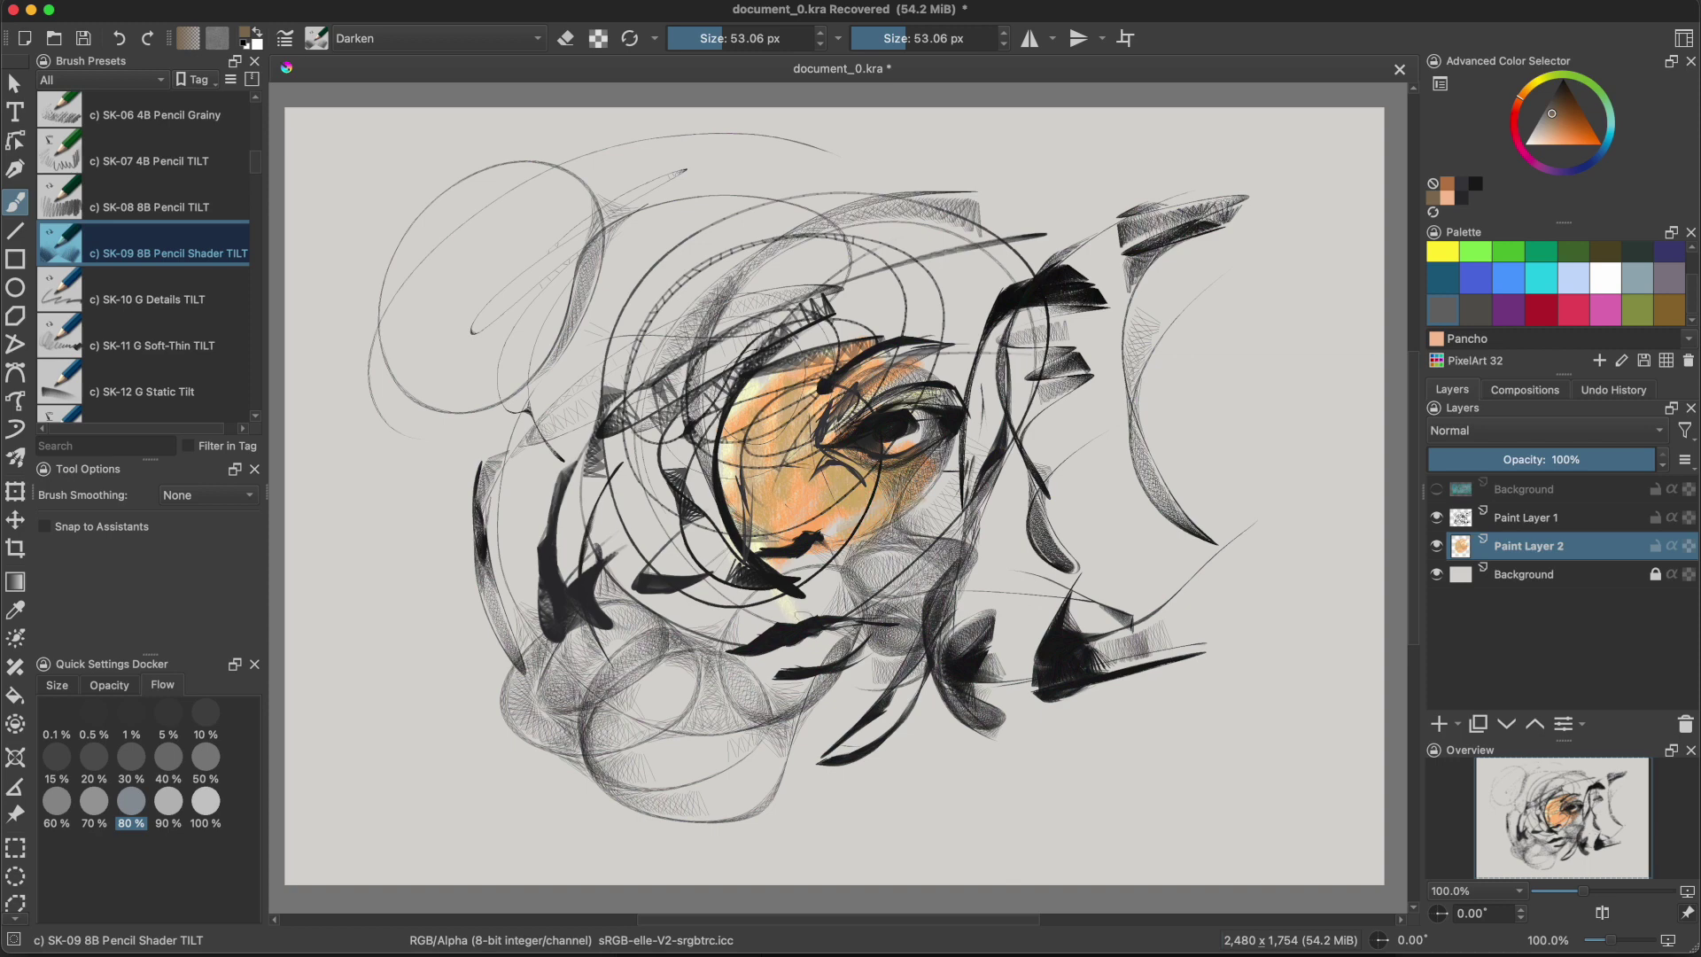
{"action": "left_click", "coordinate": [1509, 282]}
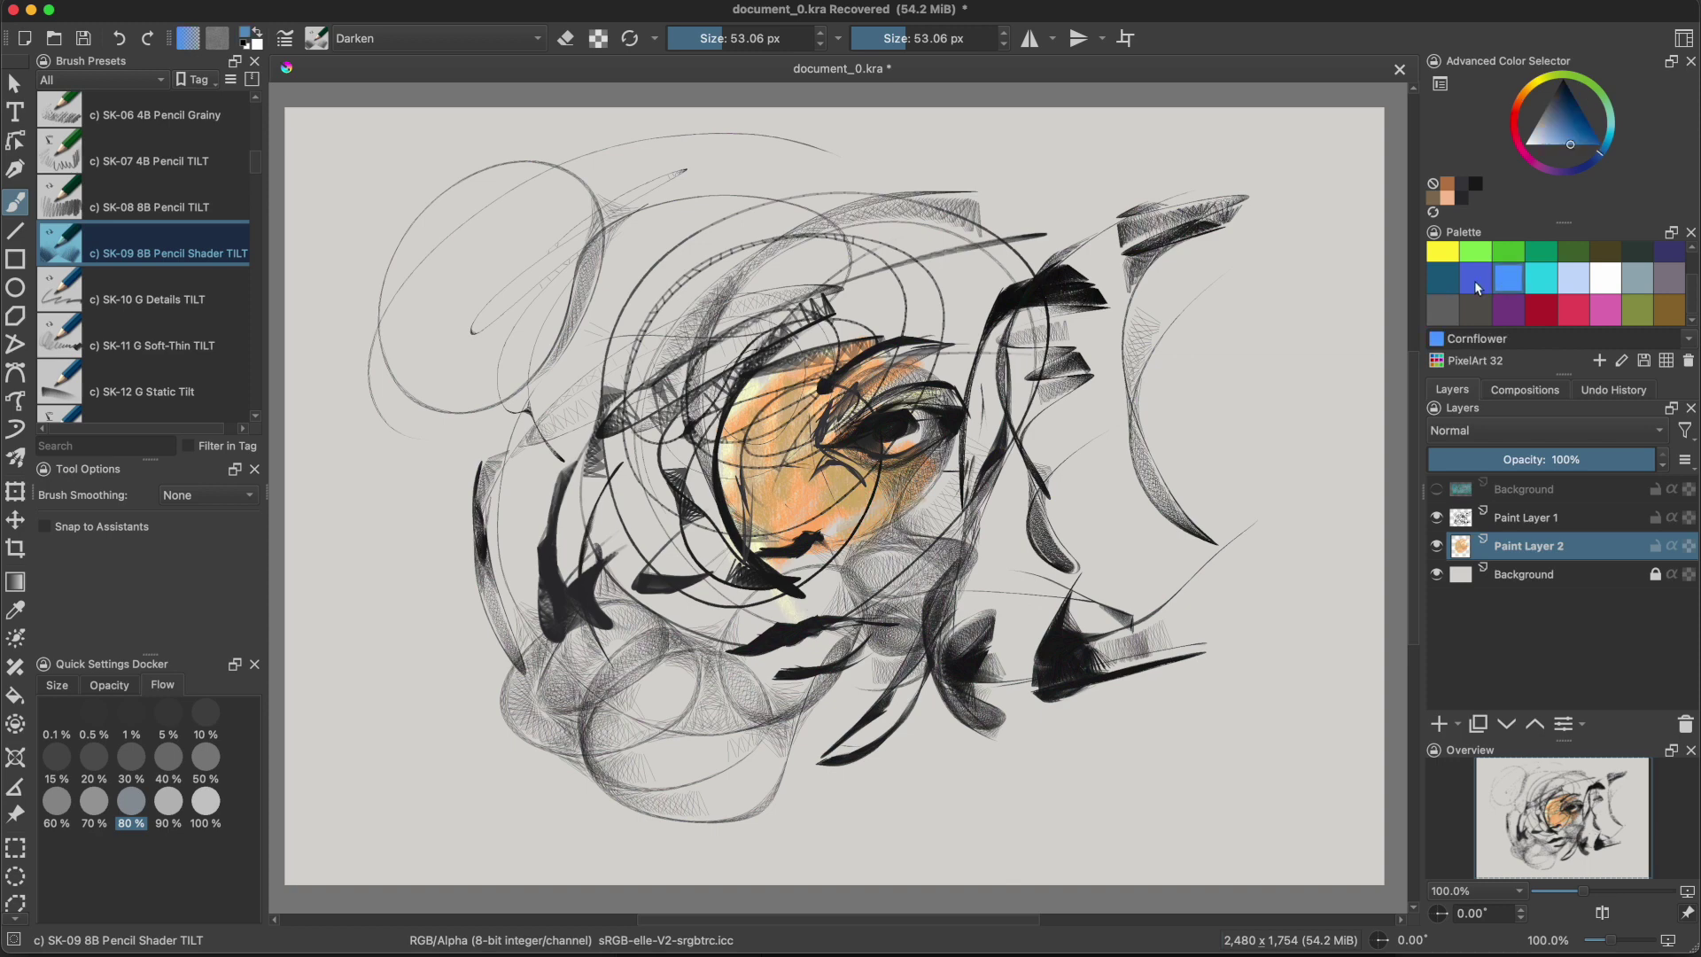
{"action": "left_click_drag", "start_coordinate": [894, 444], "coordinate": [915, 438]}
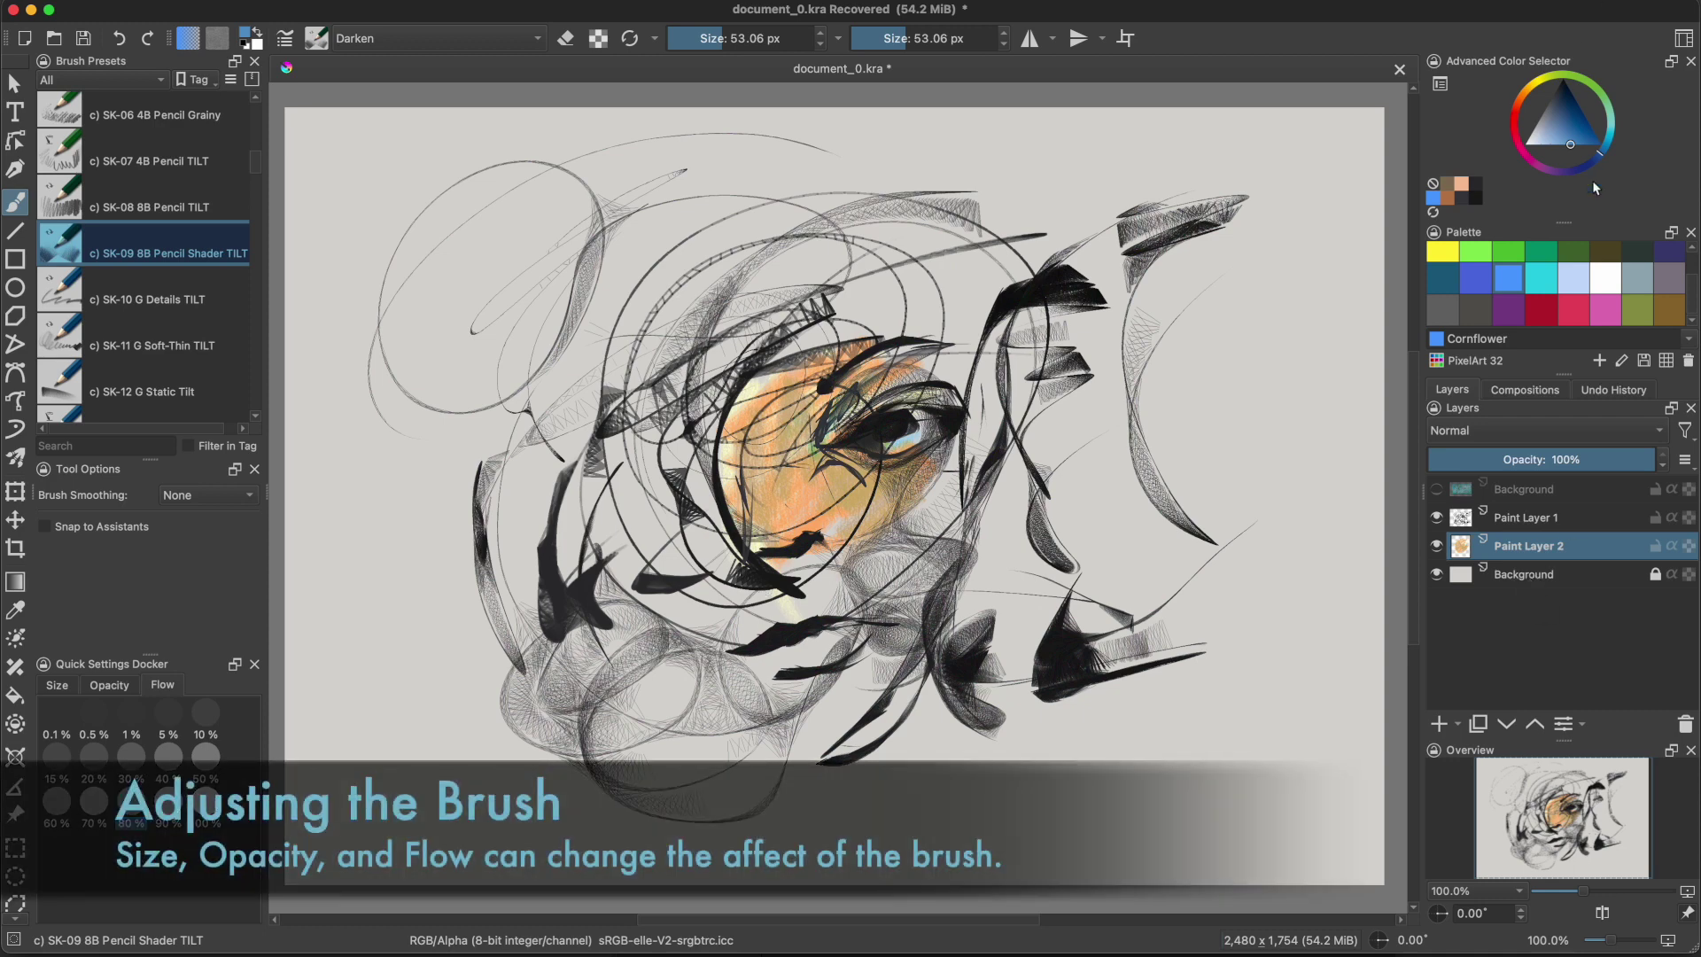
Choose a muted brown based on the recent peach colour and clear all the colouring from Paint Layer 2.
{"action": "left_click", "coordinate": [1462, 185]}
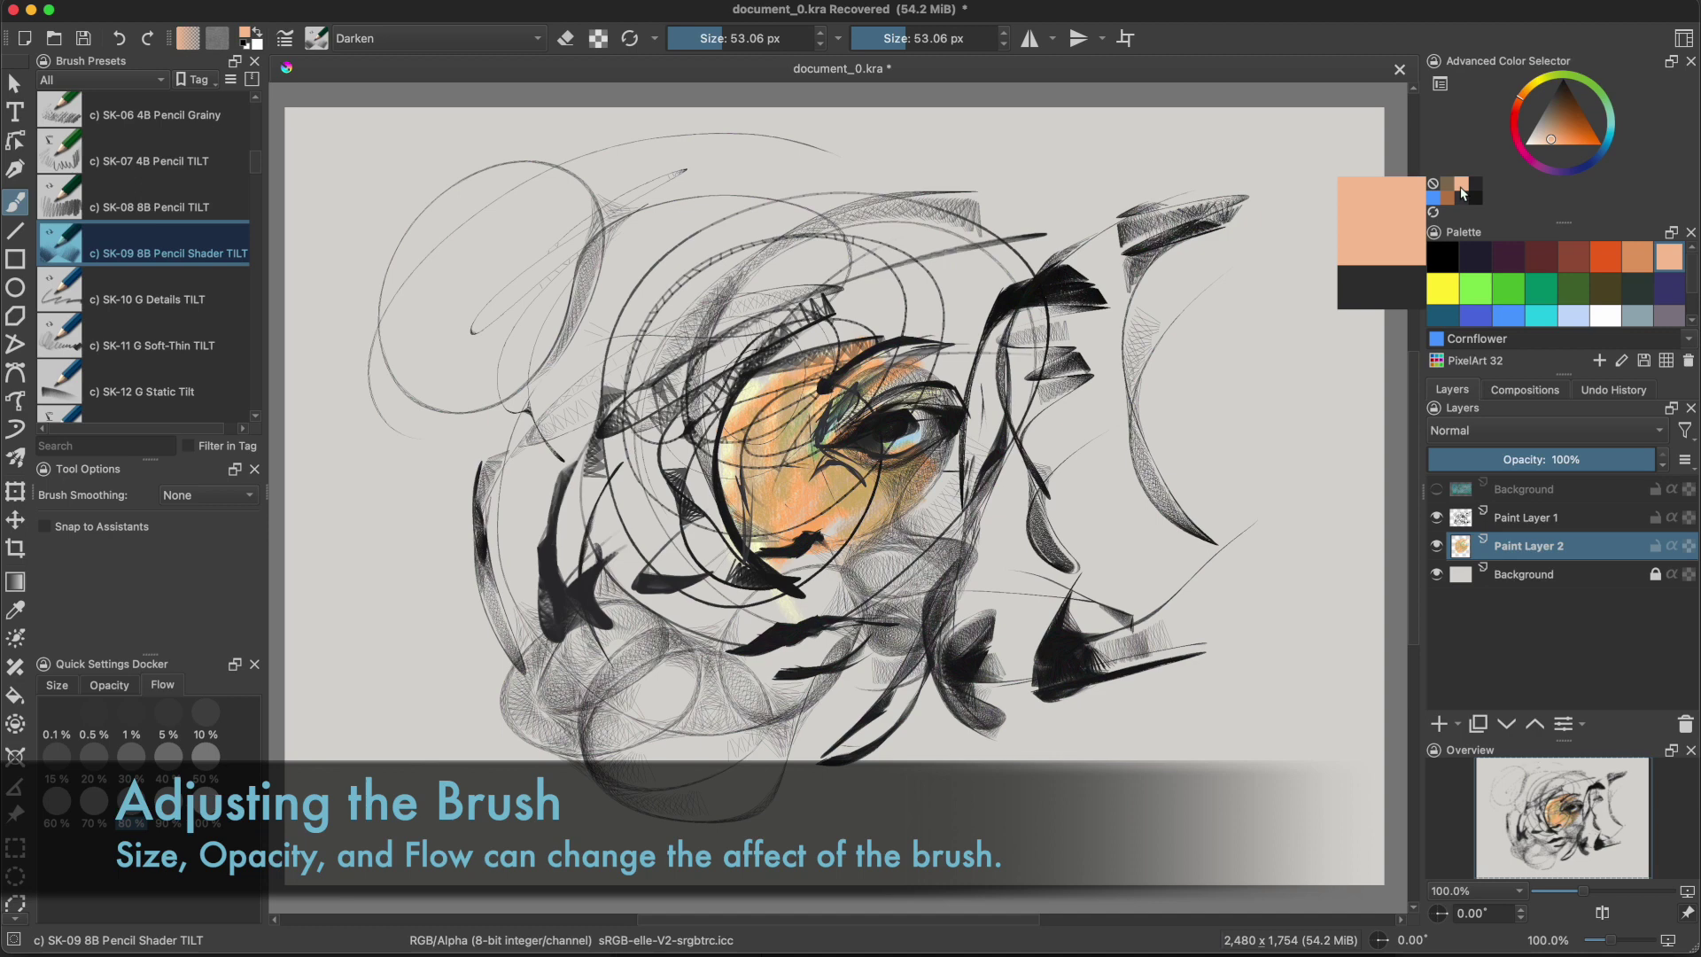
{"action": "left_click_drag", "start_coordinate": [1555, 137], "coordinate": [1542, 123]}
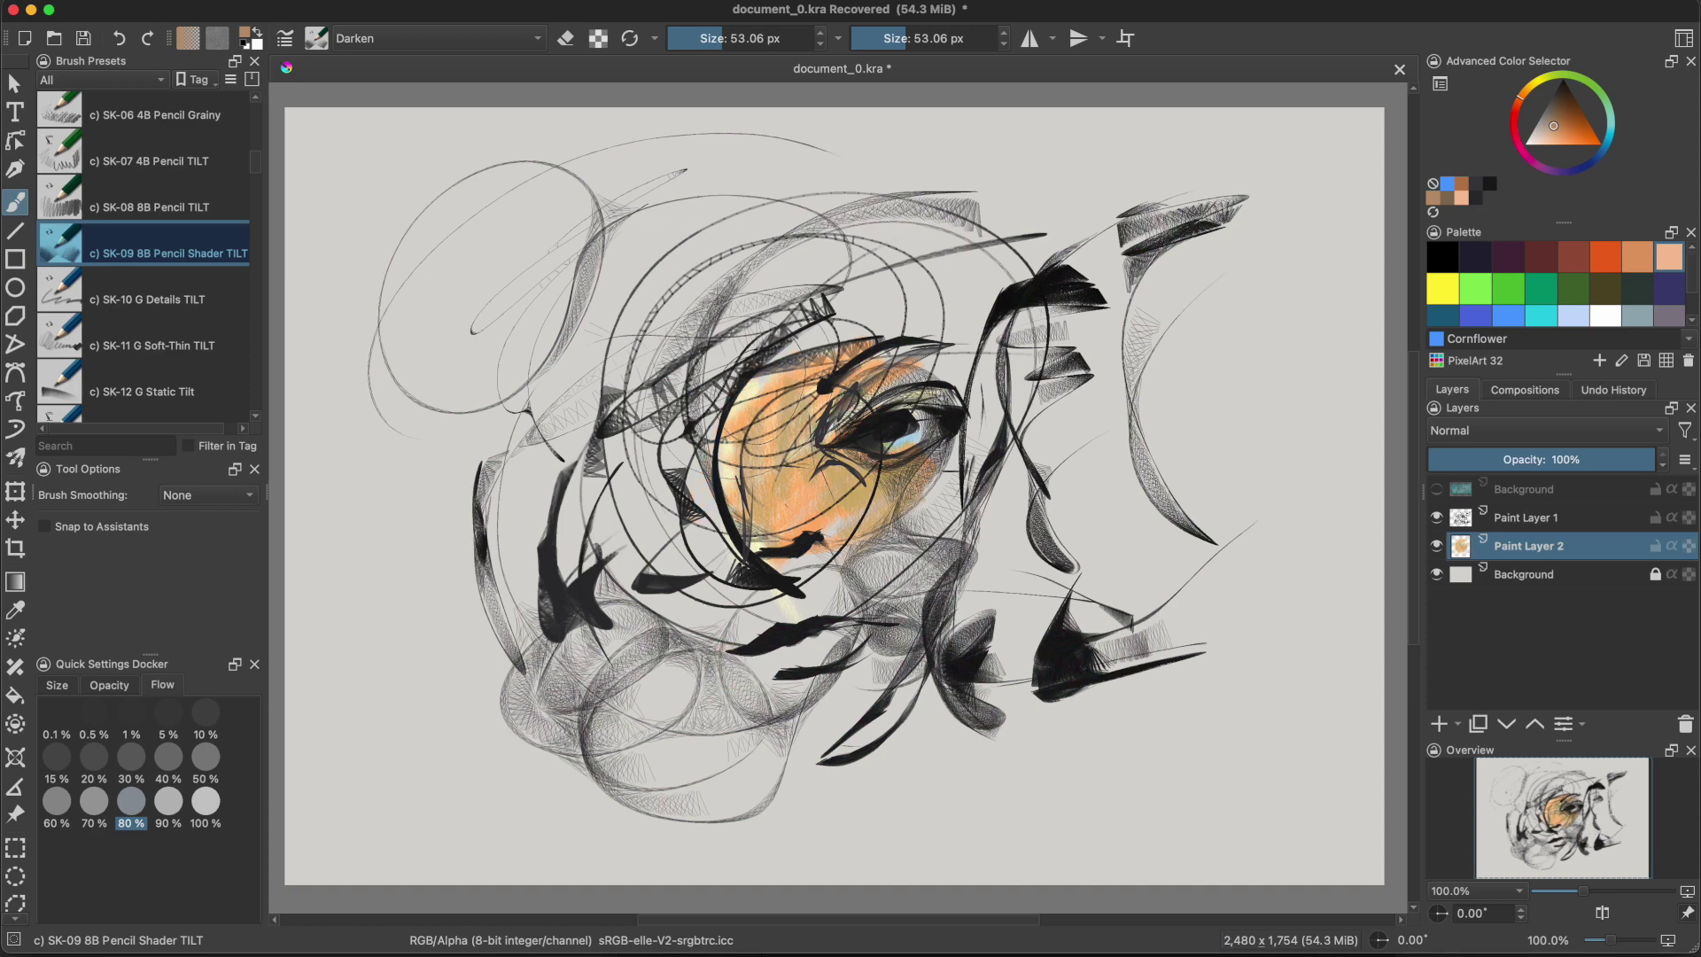
{"action": "key", "text": "super+z"}
{"action": "key", "text": "super+z"}
{"action": "key", "text": "Delete"}
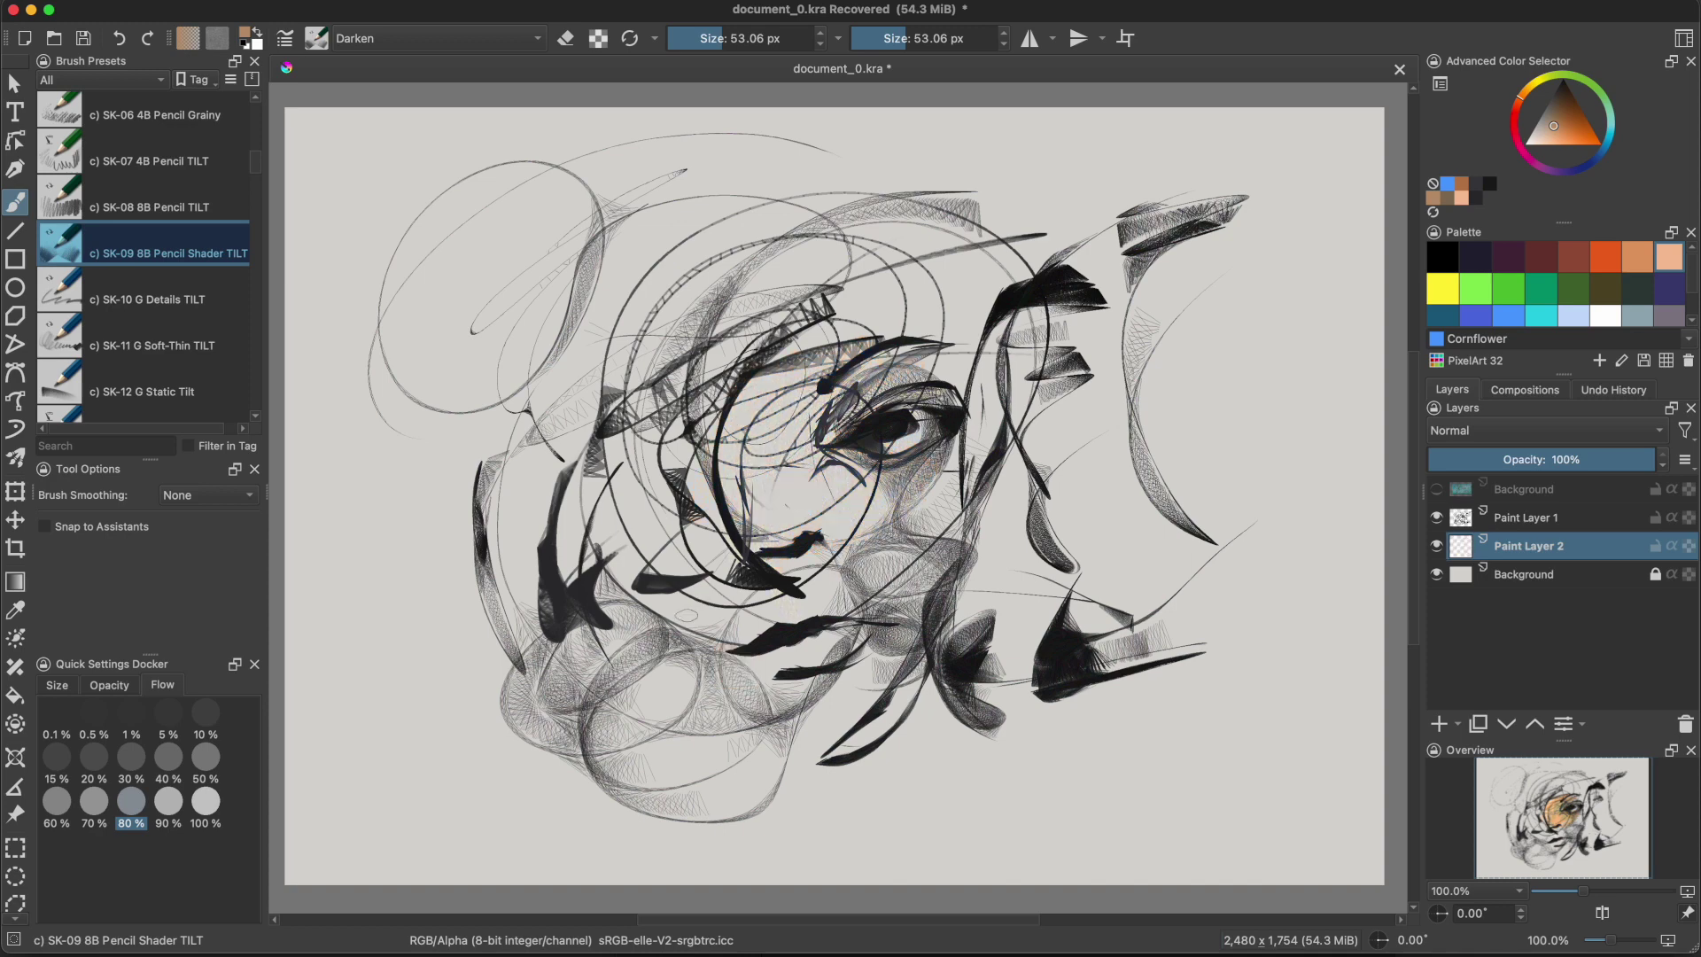
{"action": "scroll", "coordinate": [252, 162], "scroll_direction": "down", "scroll_amount": 5}
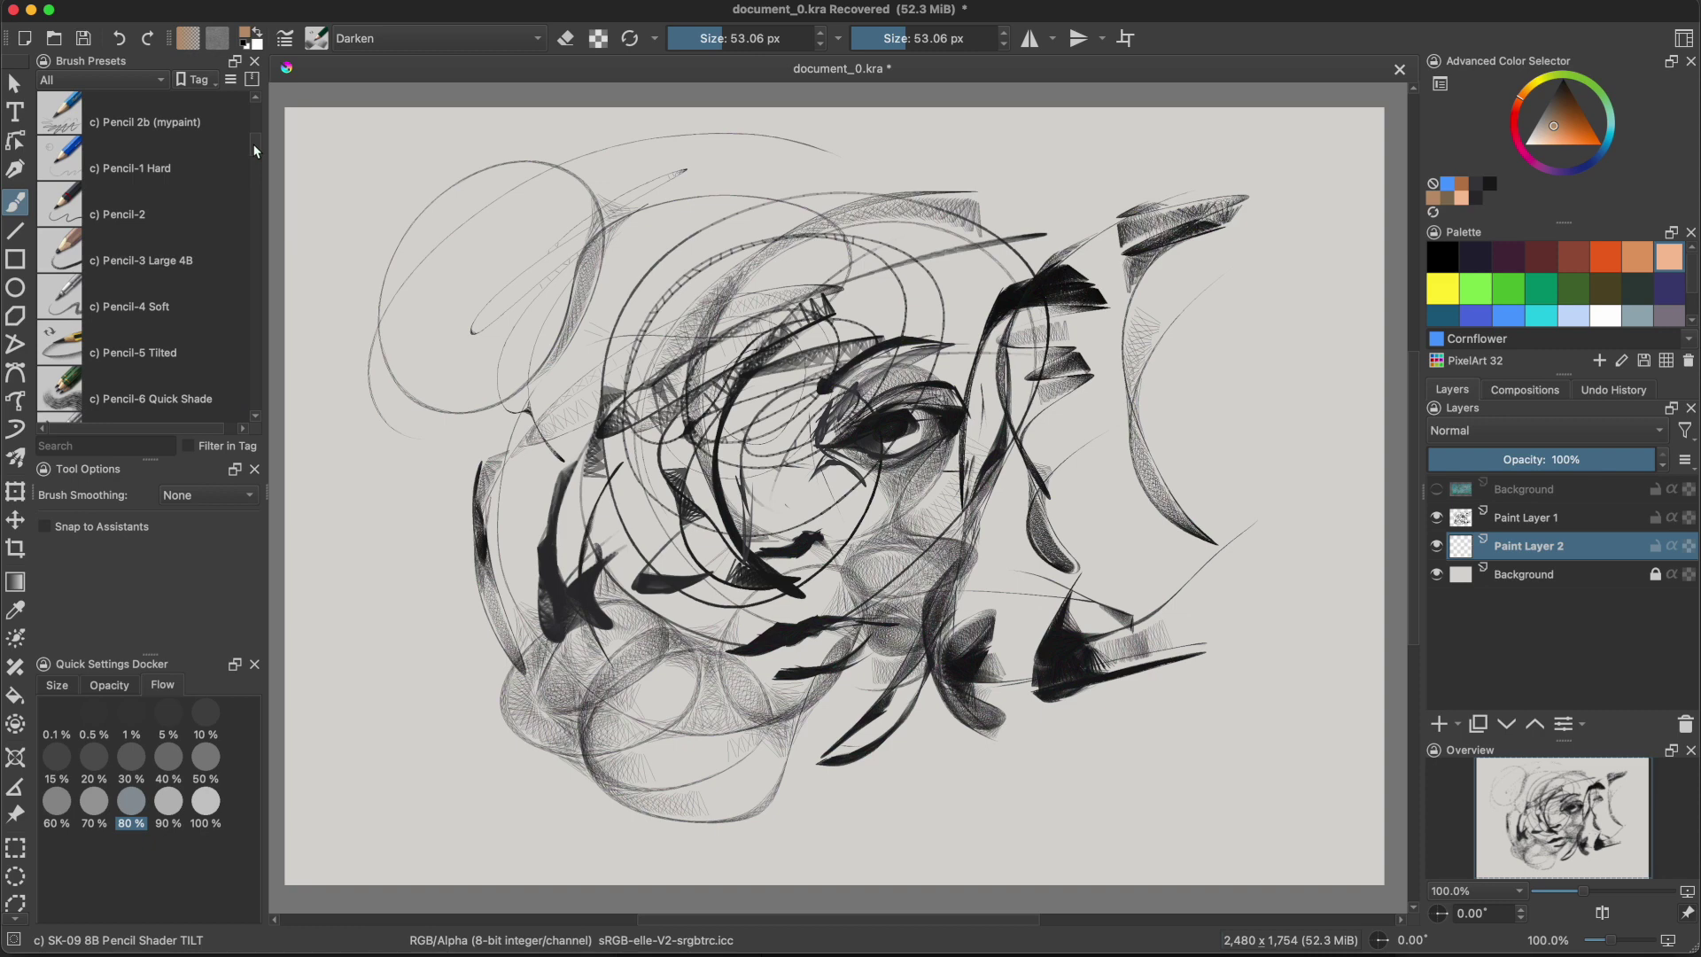
{"action": "left_click", "coordinate": [145, 81]}
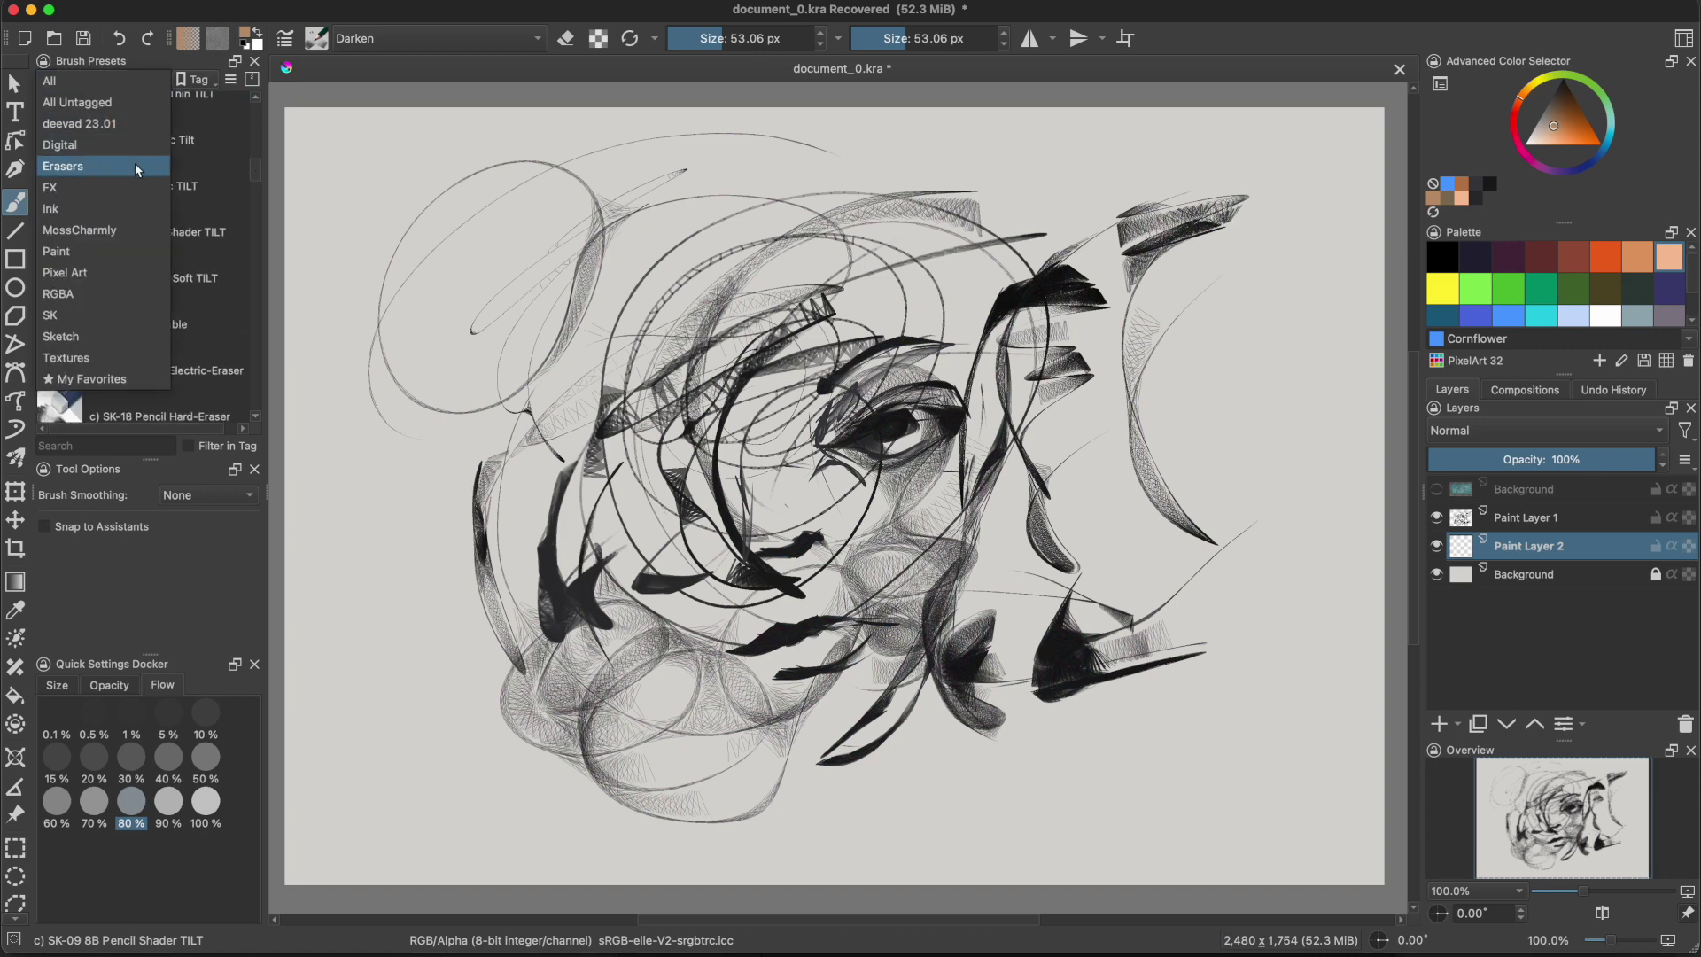
{"action": "left_click", "coordinate": [130, 255]}
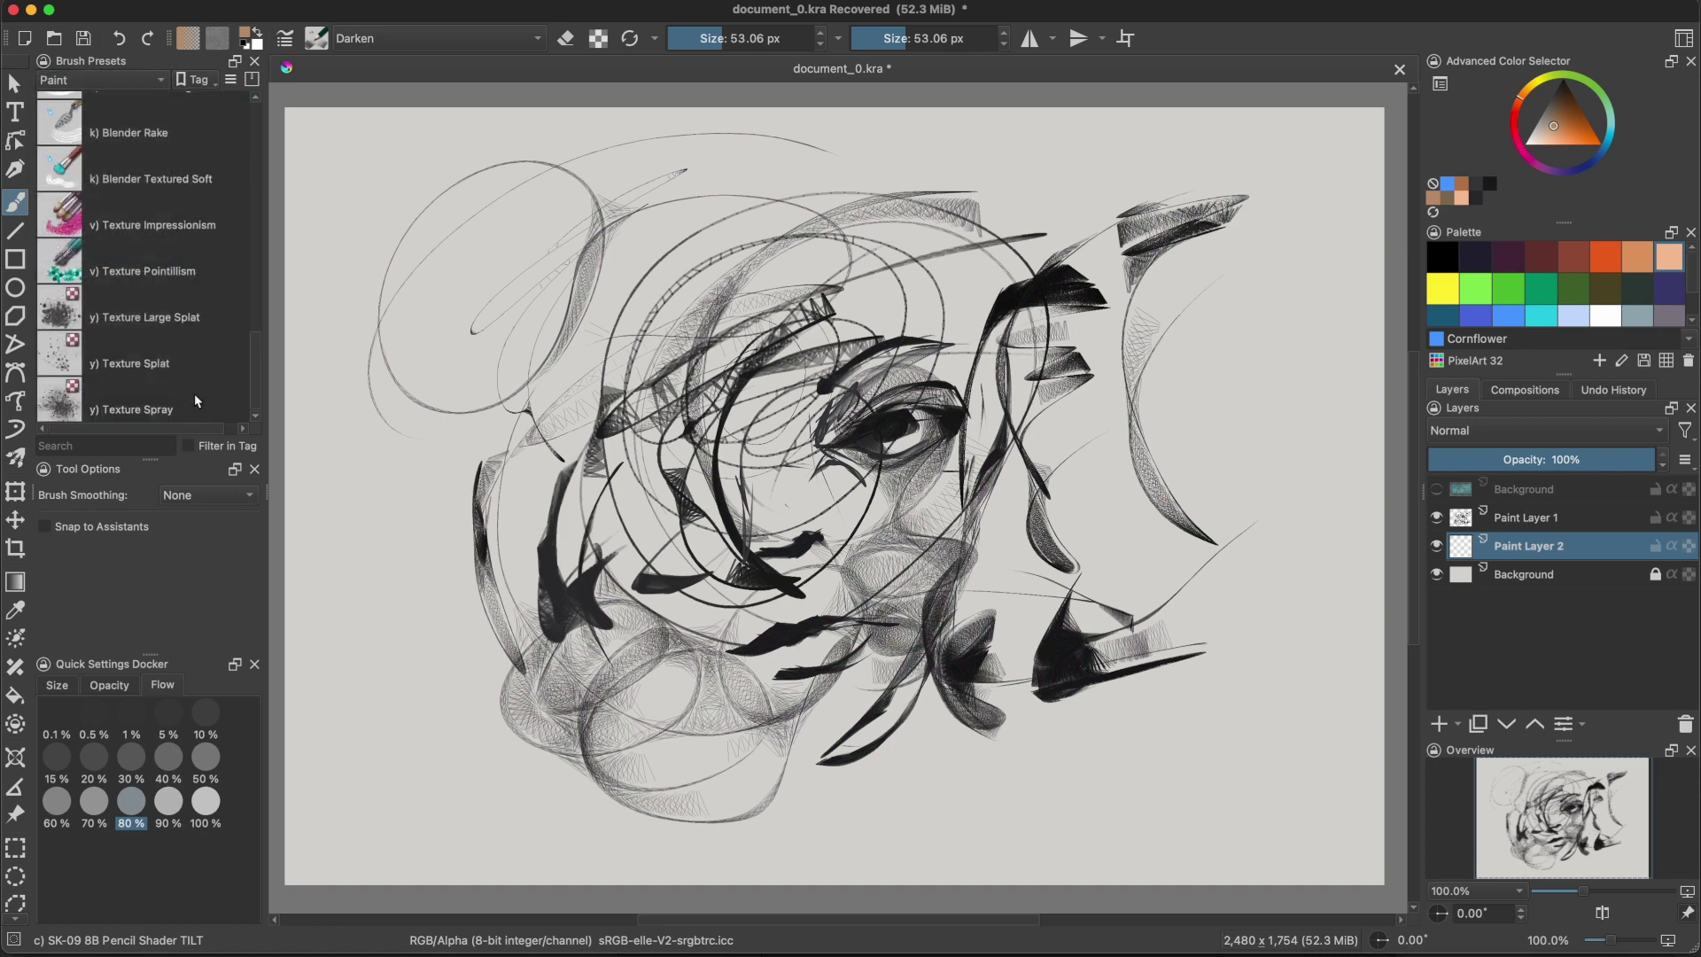
{"action": "mouse_move", "coordinate": [253, 360]}
{"action": "left_mouse_down"}
{"action": "mouse_move", "coordinate": [259, 176]}
{"action": "mouse_move", "coordinate": [262, 382]}
{"action": "left_mouse_up"}
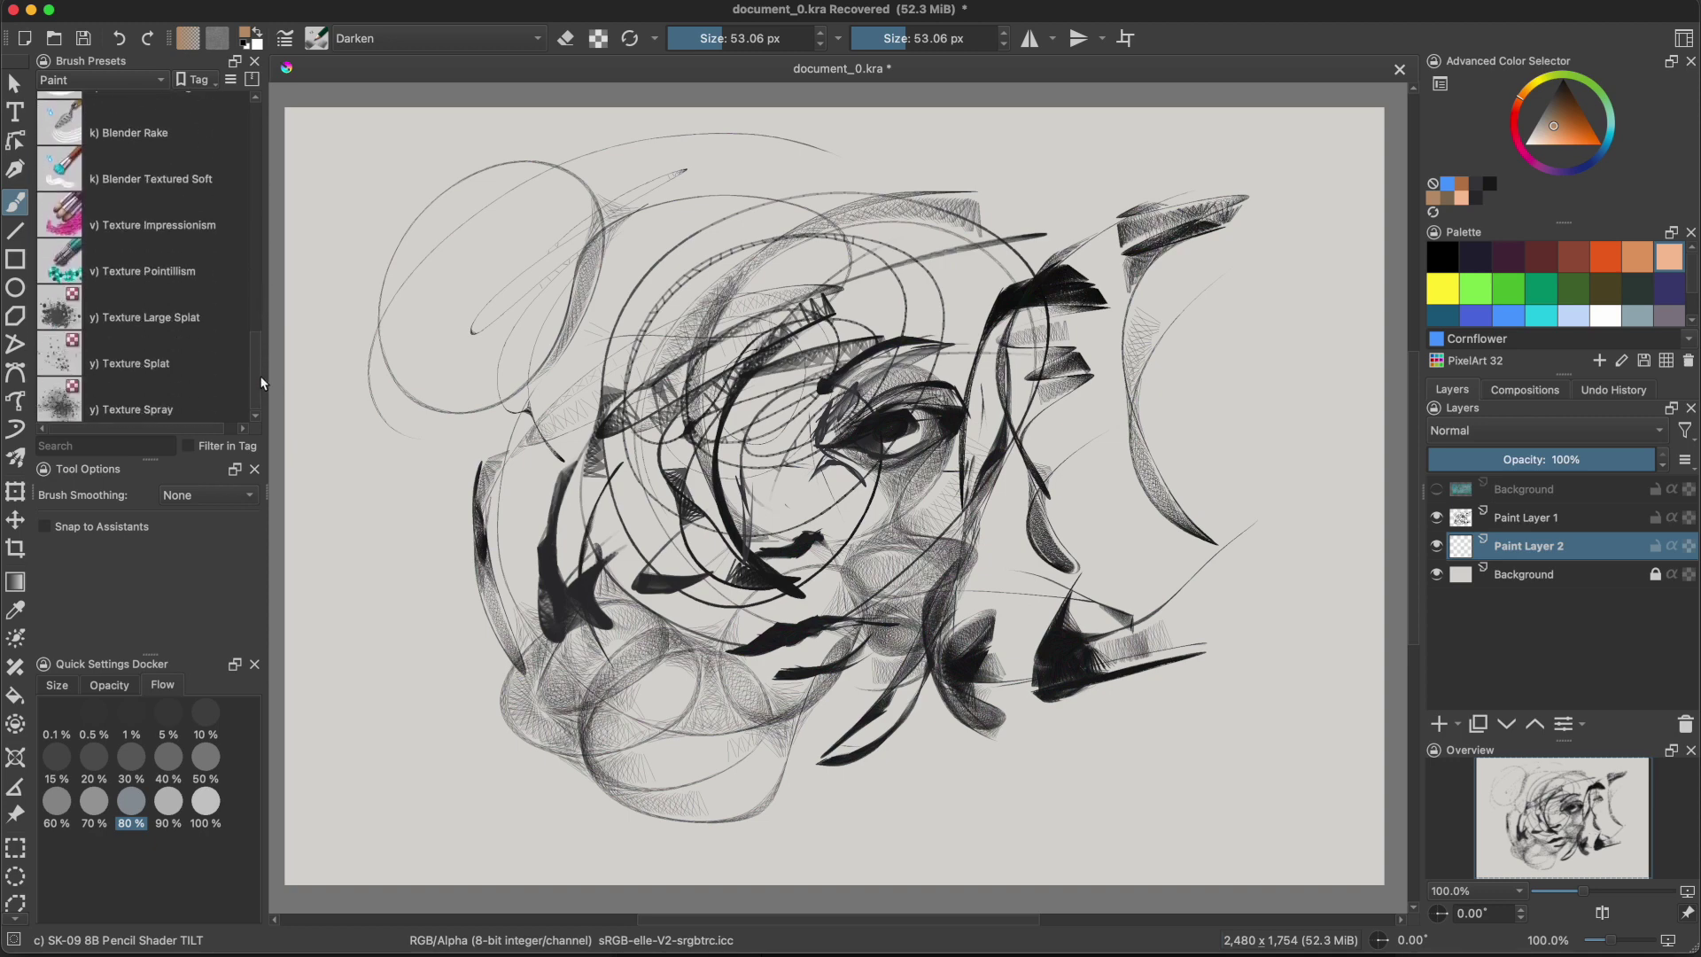
{"action": "left_click", "coordinate": [147, 78]}
{"action": "left_click", "coordinate": [71, 15]}
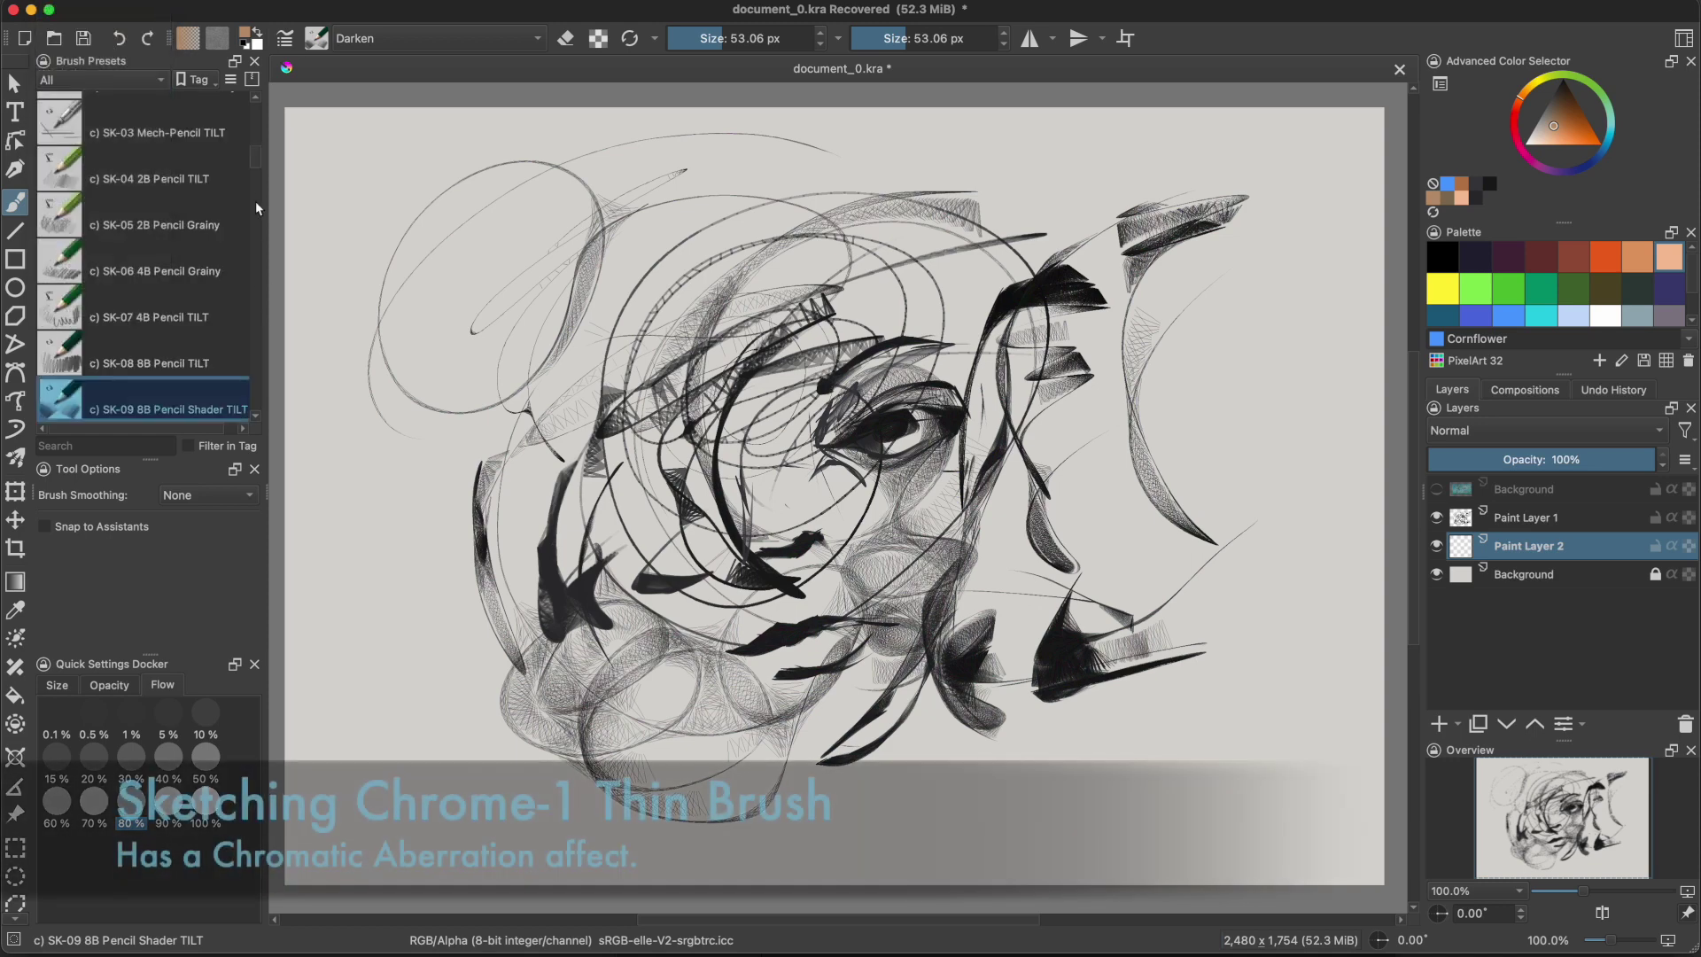
Choose the i) Wet Paint brush and paint muted brown skin tones around the eye, across the cheek and down beside the nose.
{"action": "mouse_move", "coordinate": [255, 200]}
{"action": "left_mouse_down"}
{"action": "mouse_move", "coordinate": [258, 283]}
{"action": "mouse_move", "coordinate": [257, 257]}
{"action": "left_mouse_up"}
{"action": "scroll", "coordinate": [225, 202], "scroll_direction": "up", "scroll_amount": 2}
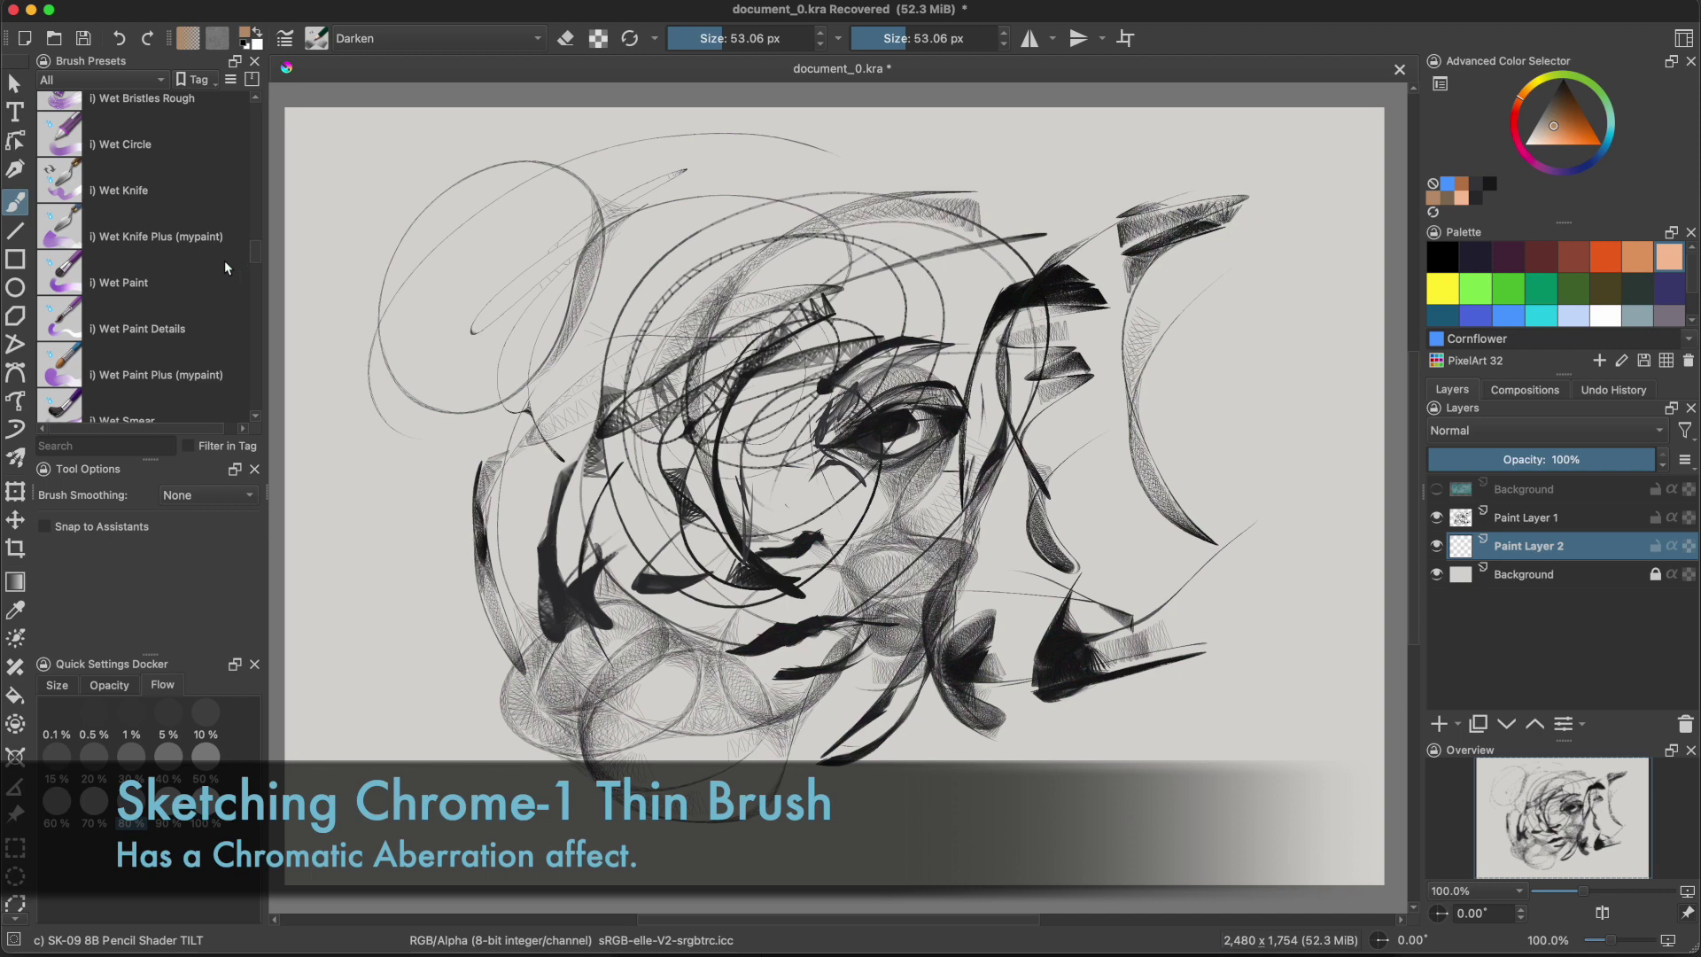
{"action": "left_click", "coordinate": [206, 292]}
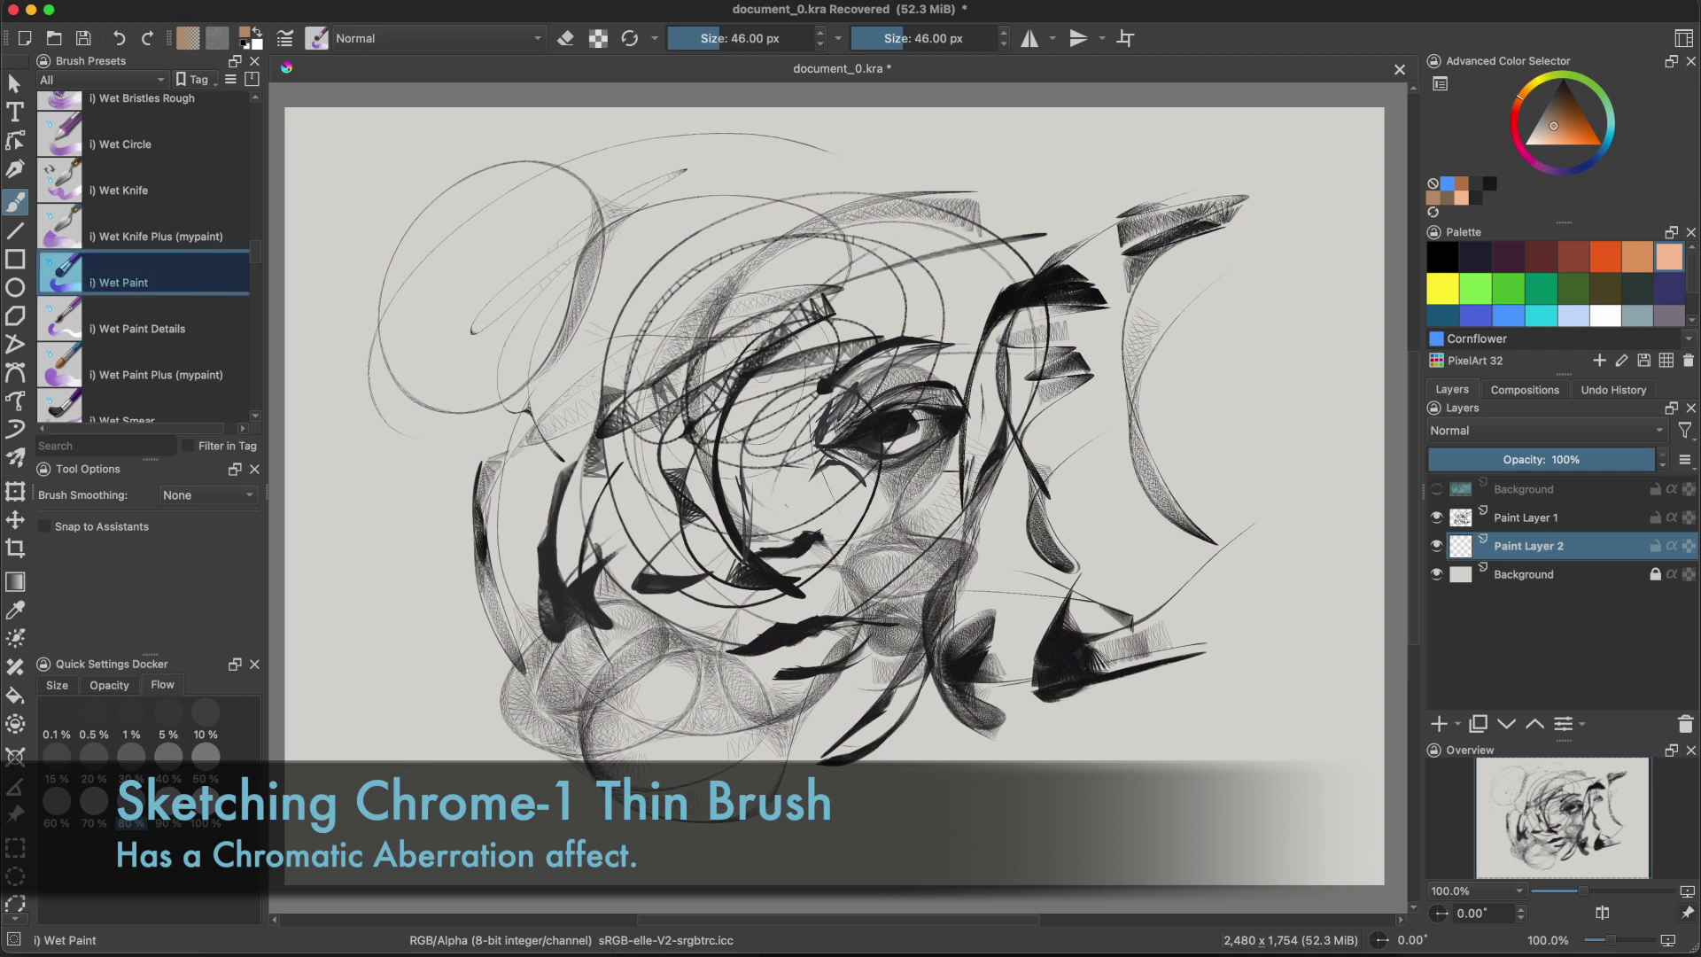
{"action": "mouse_move", "coordinate": [767, 377]}
{"action": "left_mouse_down"}
{"action": "mouse_move", "coordinate": [771, 540]}
{"action": "mouse_move", "coordinate": [752, 482]}
{"action": "mouse_move", "coordinate": [804, 427]}
{"action": "mouse_move", "coordinate": [806, 465]}
{"action": "mouse_move", "coordinate": [851, 469]}
{"action": "mouse_move", "coordinate": [779, 470]}
{"action": "mouse_move", "coordinate": [789, 522]}
{"action": "left_mouse_up"}
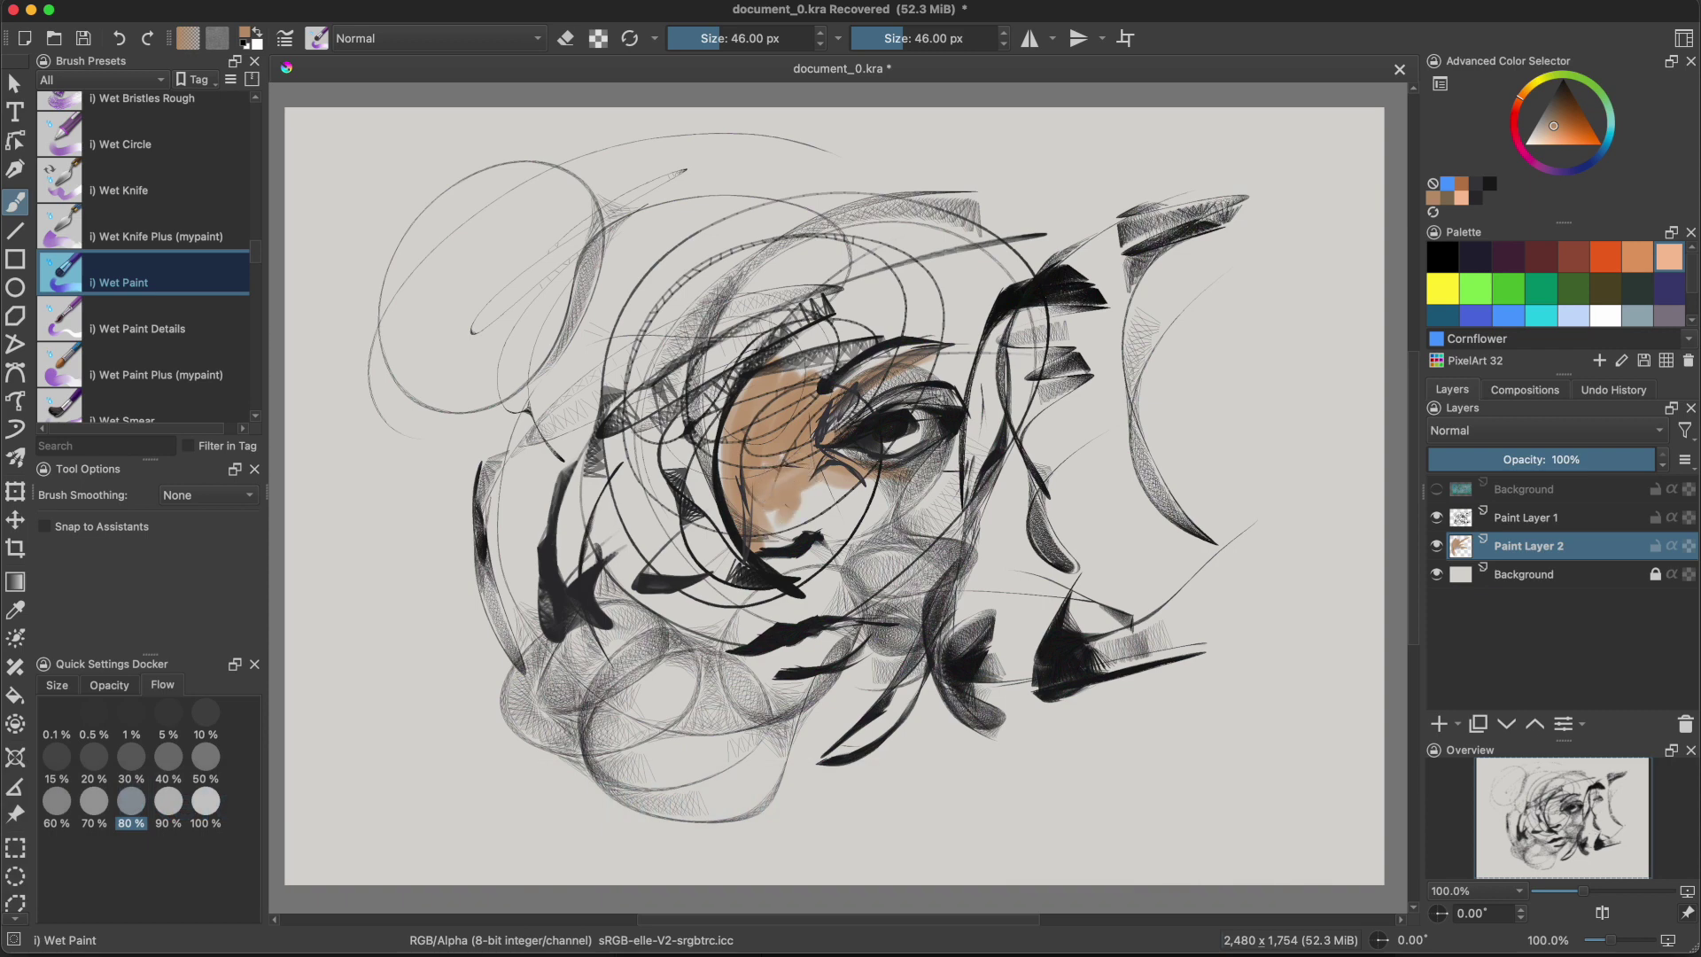
{"action": "left_click_drag", "start_coordinate": [700, 421], "coordinate": [713, 563]}
{"action": "mouse_move", "coordinate": [912, 492]}
{"action": "left_mouse_down"}
{"action": "mouse_move", "coordinate": [966, 425]}
{"action": "mouse_move", "coordinate": [850, 372]}
{"action": "mouse_move", "coordinate": [886, 341]}
{"action": "mouse_move", "coordinate": [779, 372]}
{"action": "left_mouse_up"}
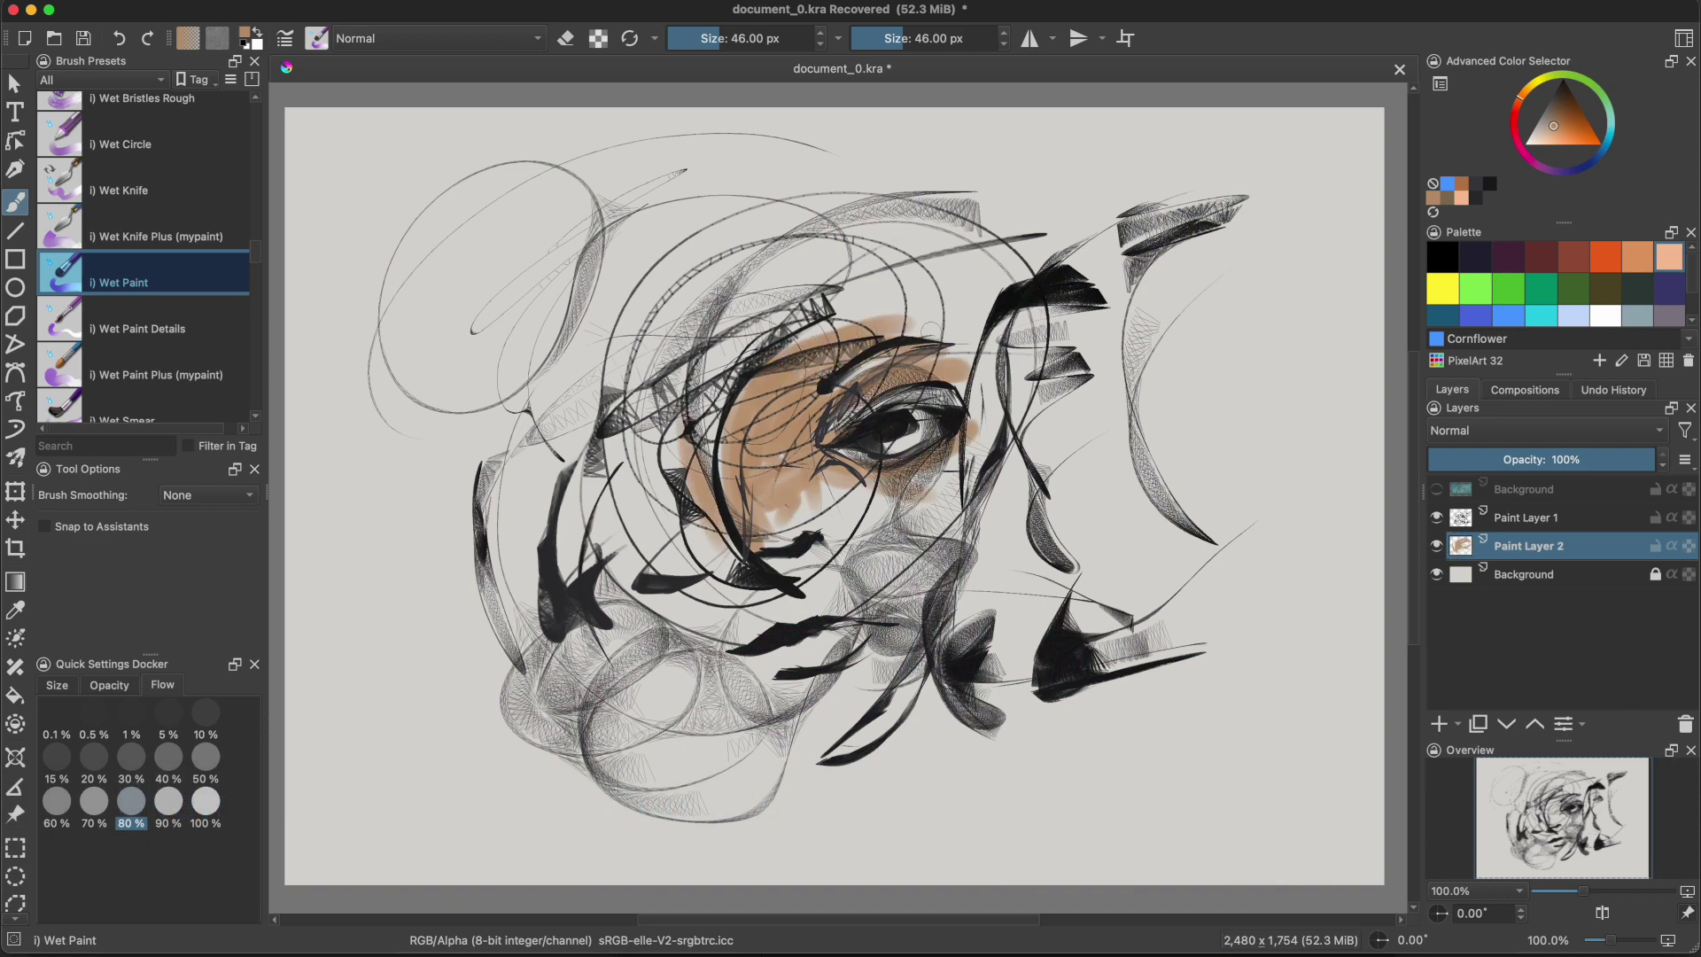
{"action": "mouse_move", "coordinate": [979, 390]}
{"action": "left_mouse_down"}
{"action": "mouse_move", "coordinate": [886, 532]}
{"action": "mouse_move", "coordinate": [798, 518]}
{"action": "mouse_move", "coordinate": [859, 544]}
{"action": "mouse_move", "coordinate": [852, 492]}
{"action": "mouse_move", "coordinate": [890, 631]}
{"action": "left_mouse_up"}
{"action": "left_click_drag", "start_coordinate": [965, 462], "coordinate": [924, 622]}
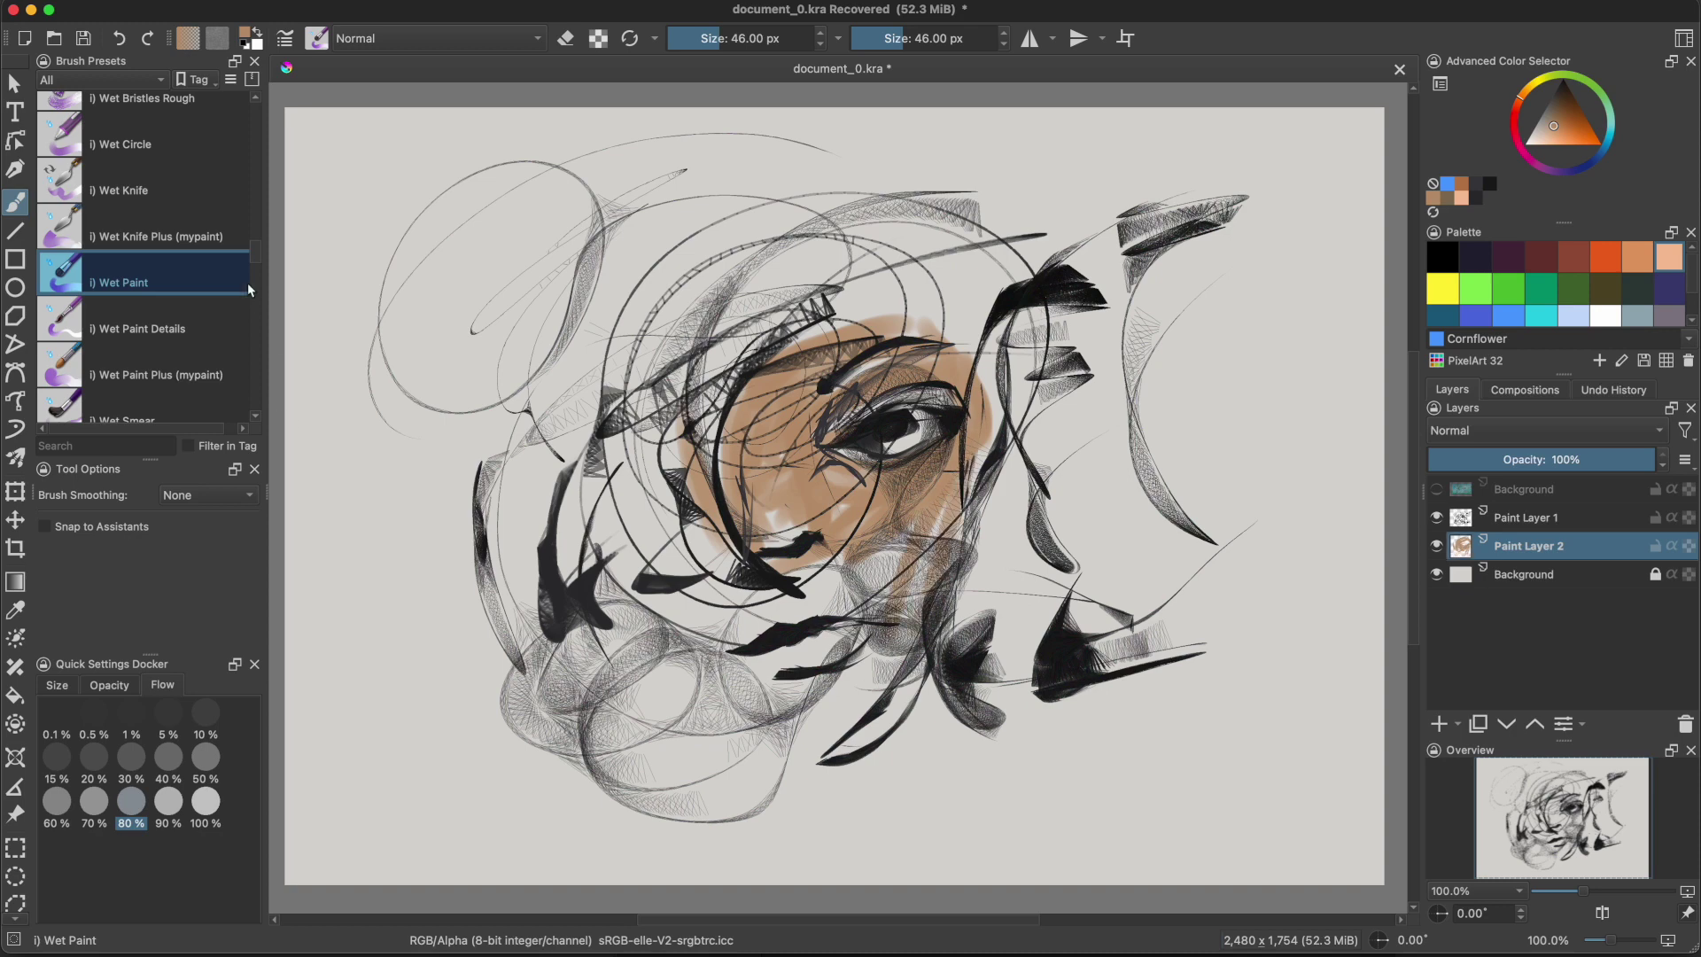
{"action": "left_click_drag", "start_coordinate": [255, 254], "coordinate": [255, 271]}
{"action": "scroll", "coordinate": [255, 277], "scroll_direction": "down", "scroll_amount": 4}
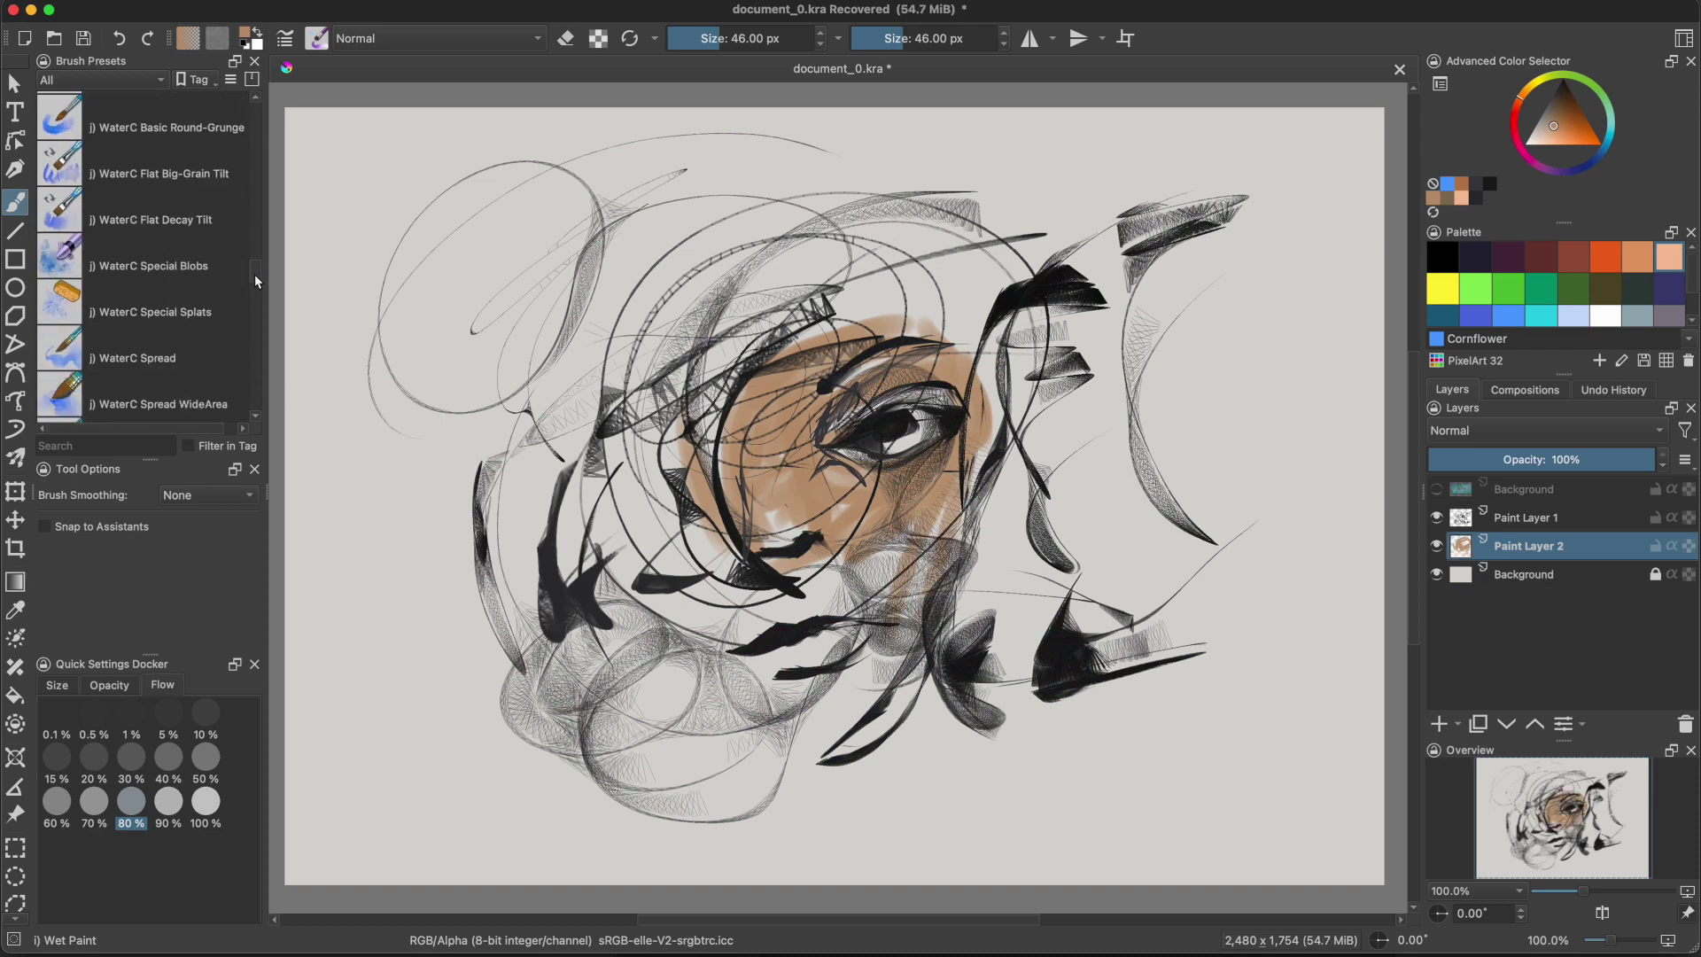
{"action": "scroll", "coordinate": [254, 287], "scroll_direction": "down", "scroll_amount": 6}
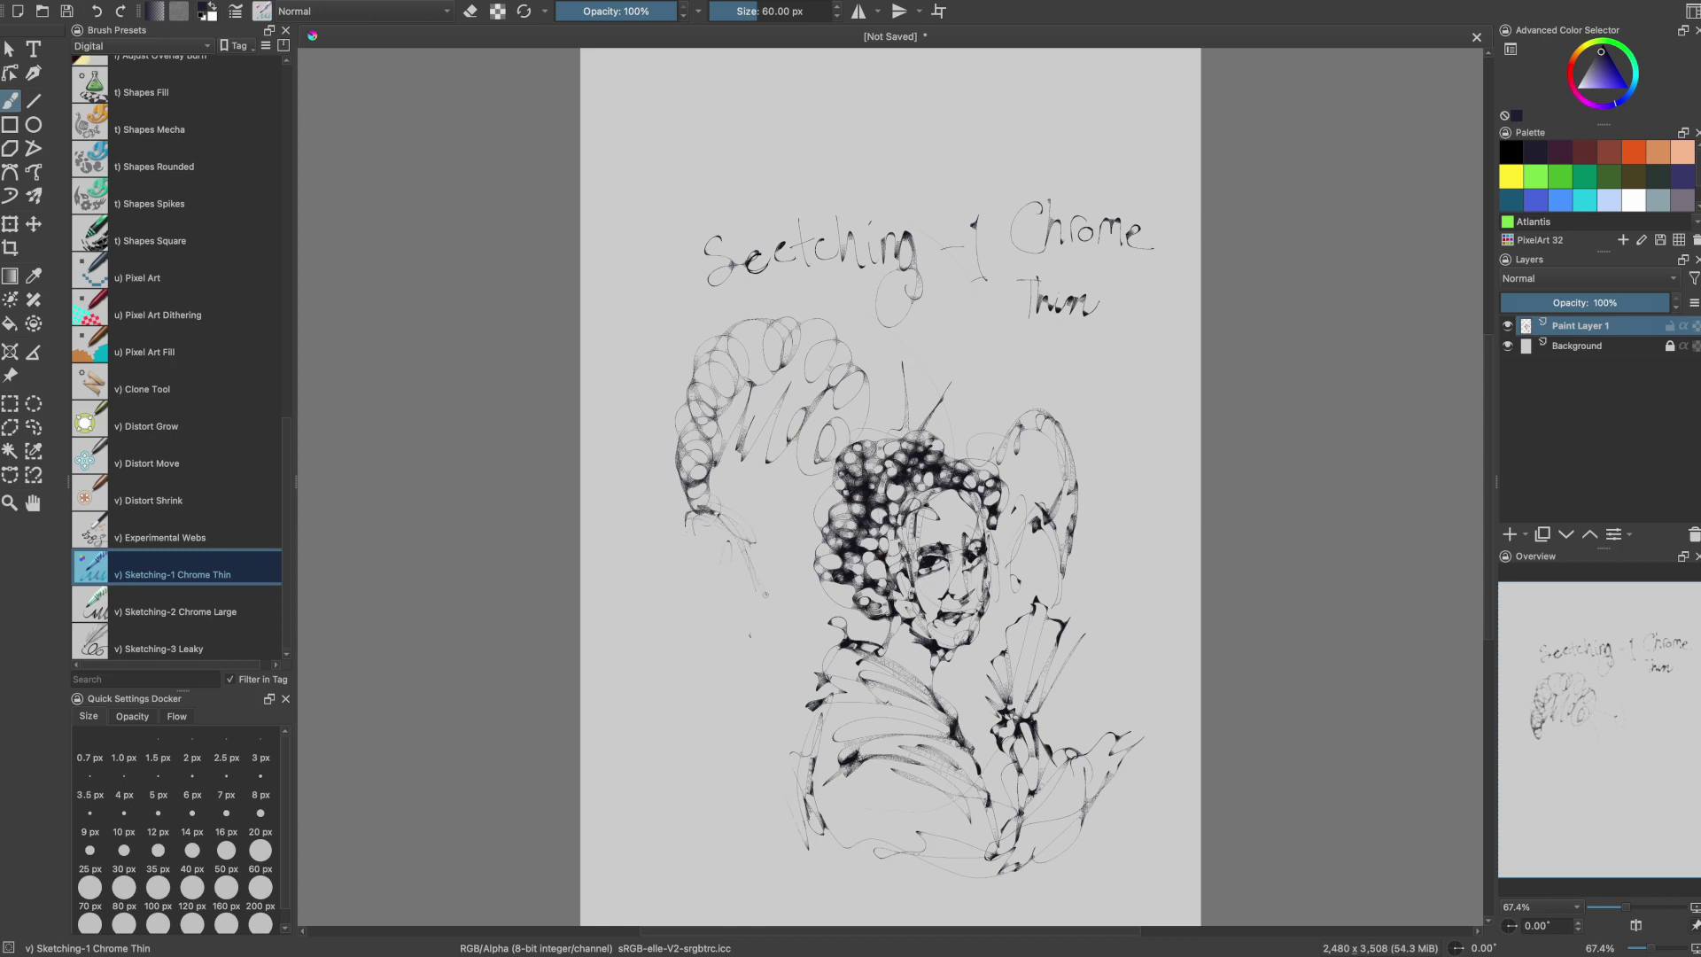
On the curly-haired portrait sheet, draw a ring and a small furry creature beneath the looped coil with Sketching-1 Chrome Thin.
{"action": "left_click_drag", "start_coordinate": [673, 530], "coordinate": [724, 532]}
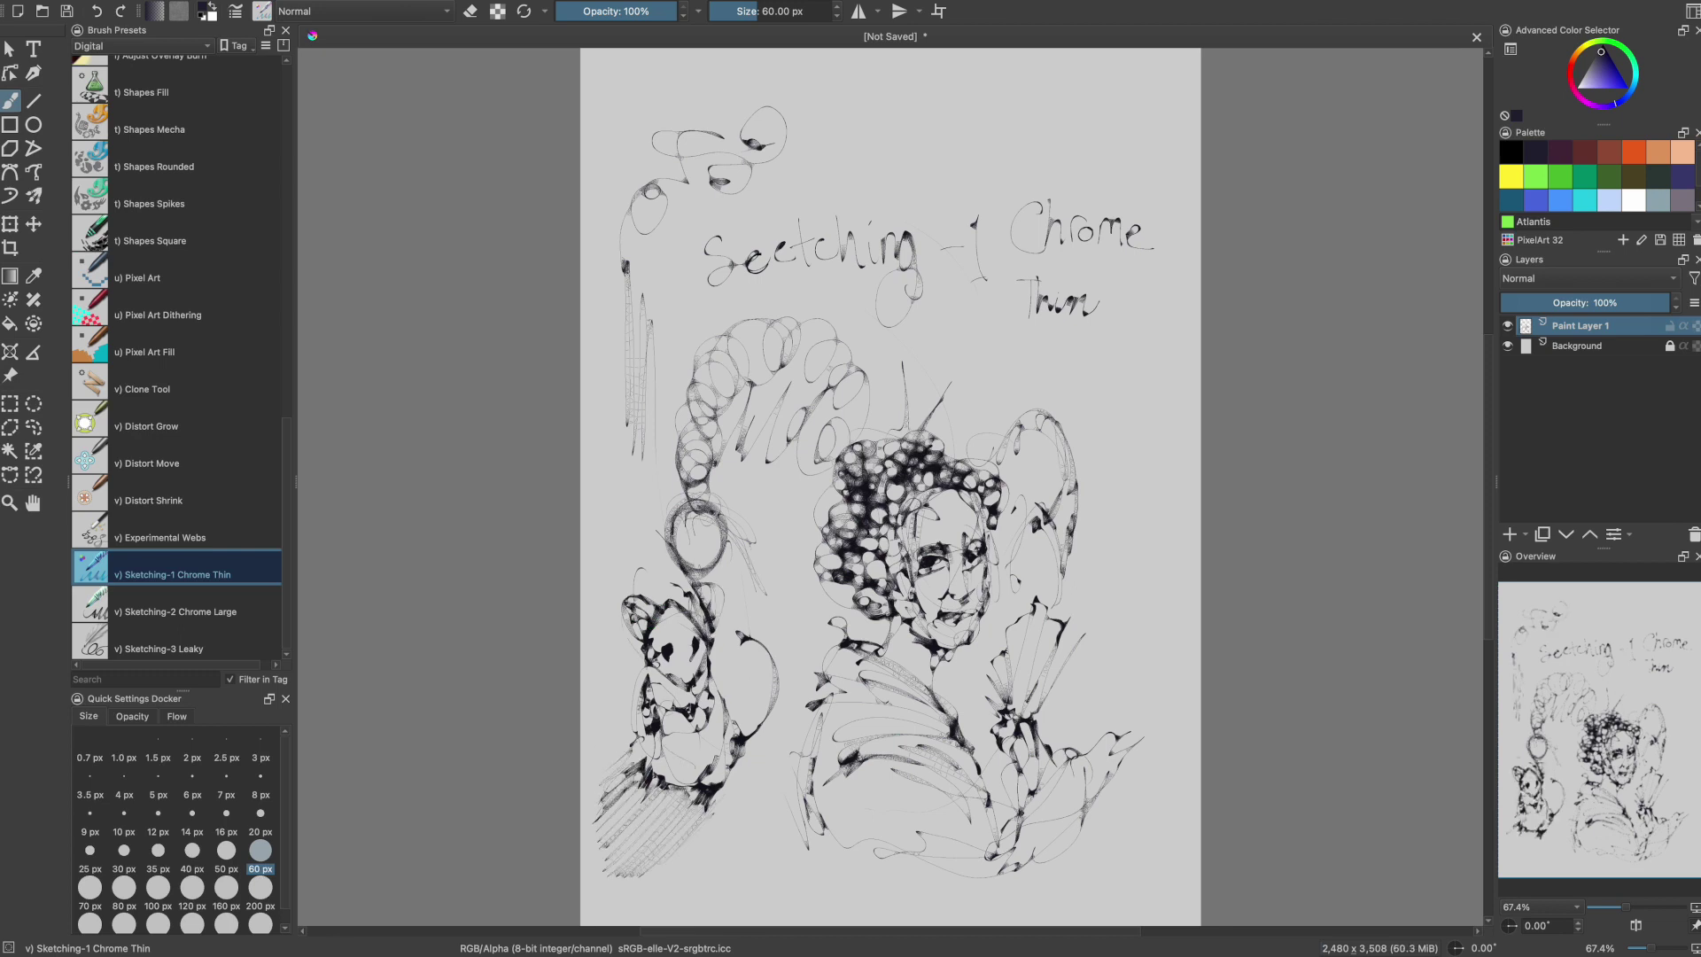
{"action": "left_click_drag", "start_coordinate": [650, 728], "coordinate": [661, 758]}
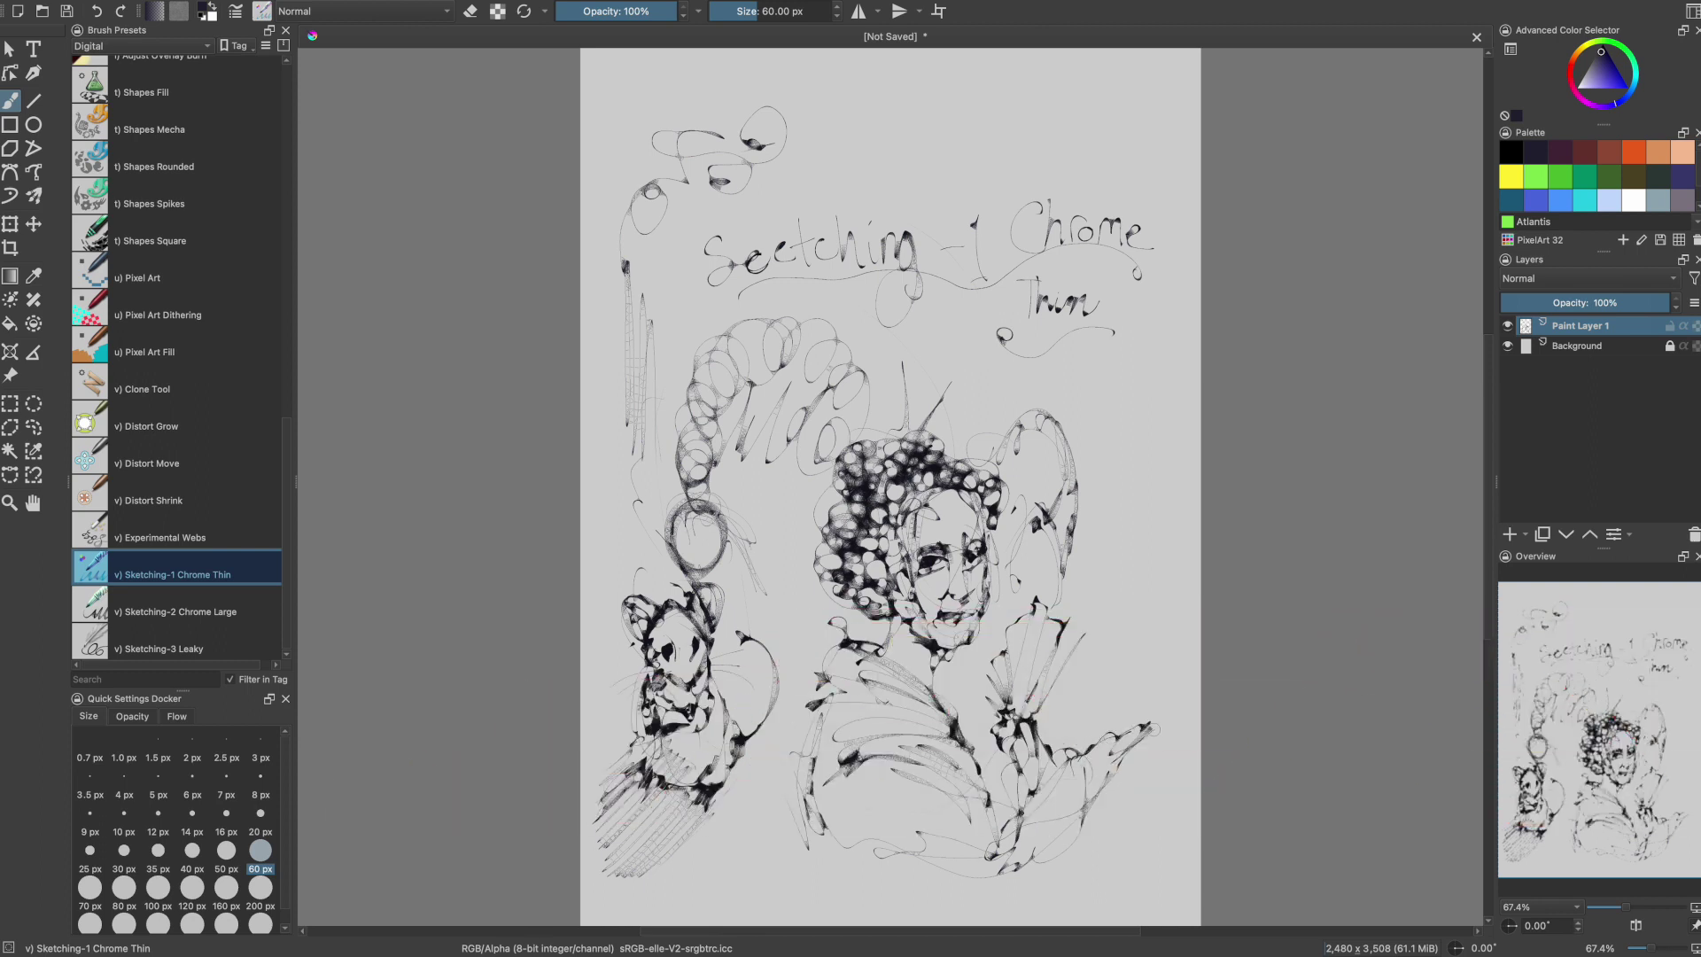
Draw a cup in the figure's outstretched hand with curls rising above it, and add loose ground strokes along the sheet's lower edge.
{"action": "left_click_drag", "start_coordinate": [1141, 720], "coordinate": [1100, 764]}
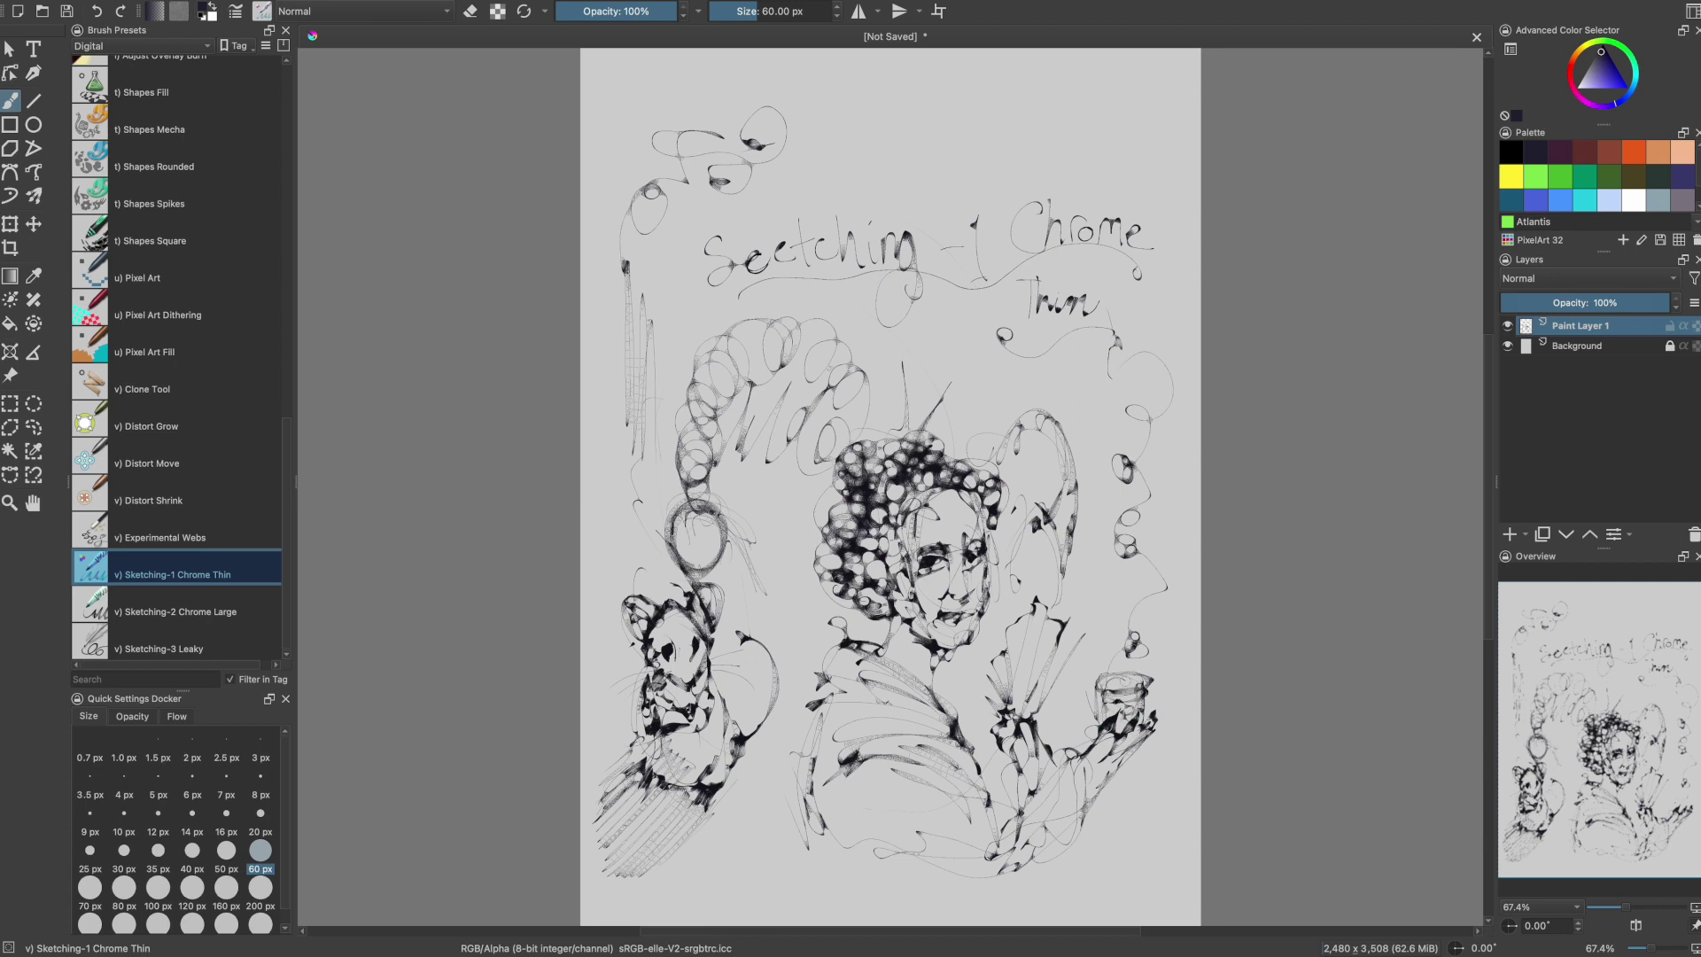
{"action": "left_click_drag", "start_coordinate": [1126, 614], "coordinate": [1150, 697]}
{"action": "mouse_move", "coordinate": [810, 713]}
{"action": "left_mouse_down"}
{"action": "mouse_move", "coordinate": [797, 876]}
{"action": "mouse_move", "coordinate": [612, 882]}
{"action": "mouse_move", "coordinate": [584, 829]}
{"action": "left_mouse_up"}
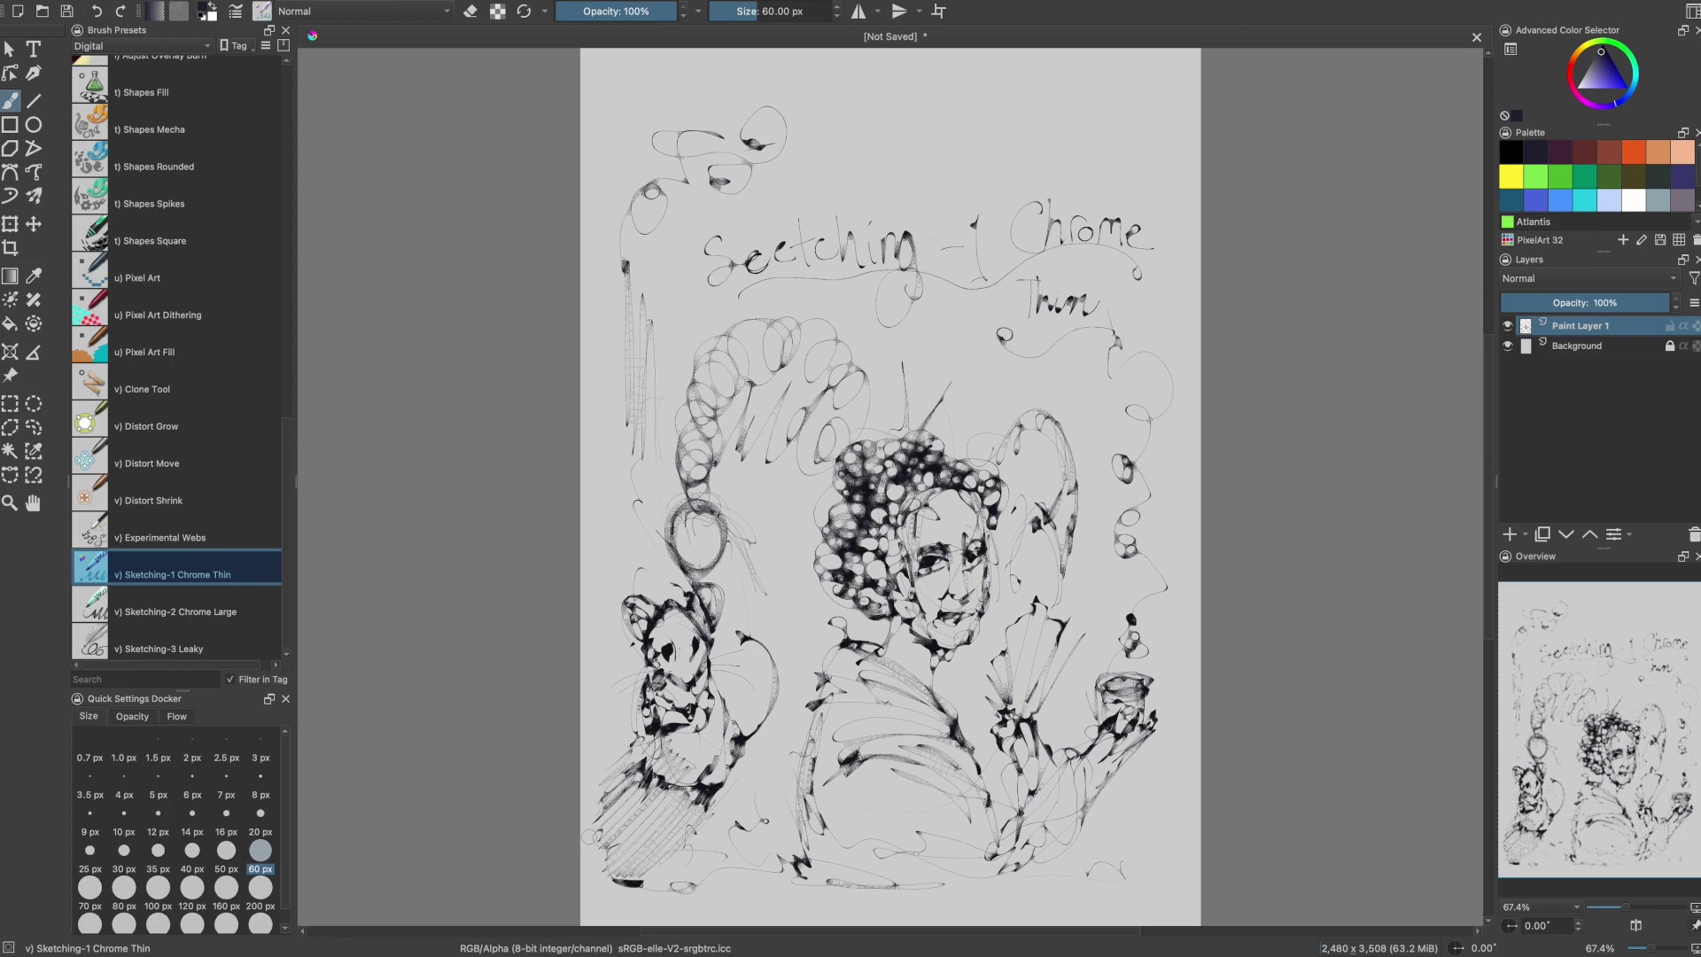